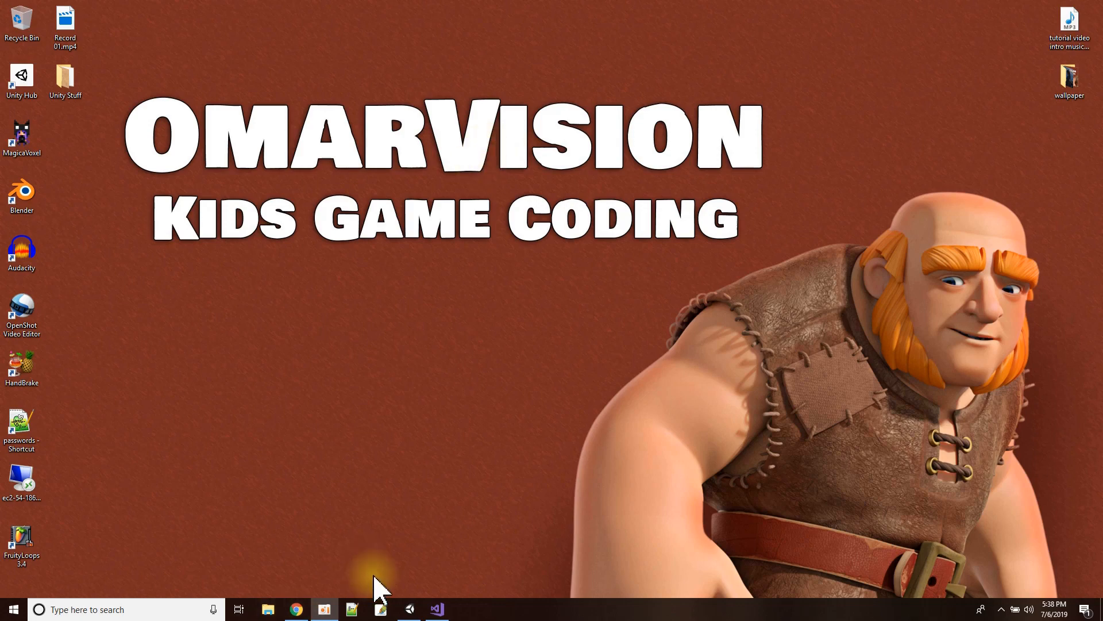
Switch to the Unity editor and play-test the OneEnemy scene, stopping it after watching the enemy move.
click(409, 609)
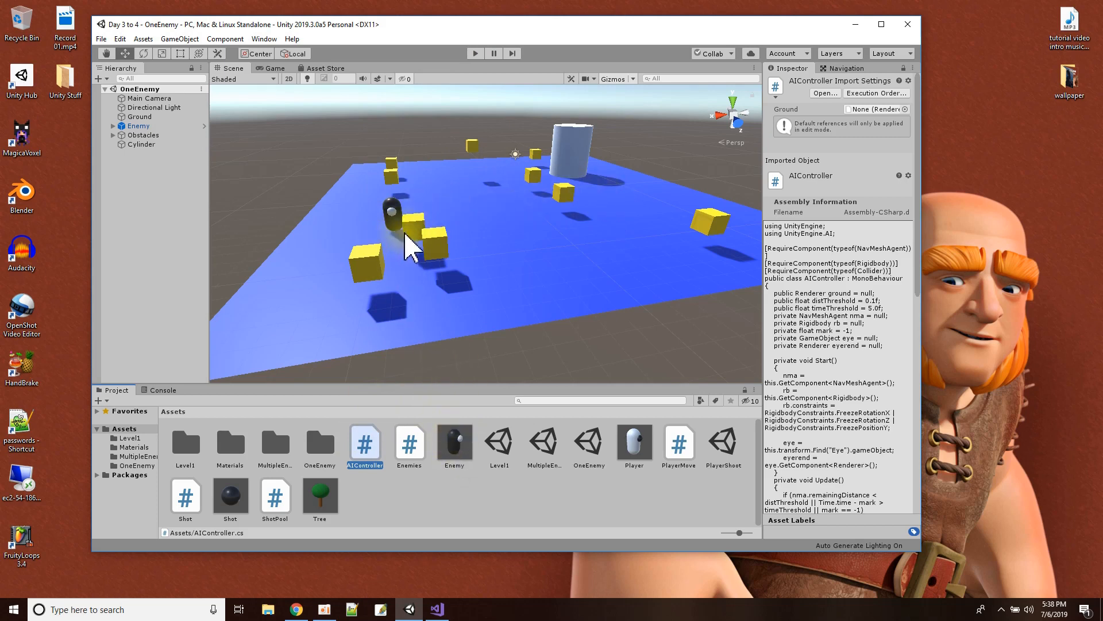
click(475, 54)
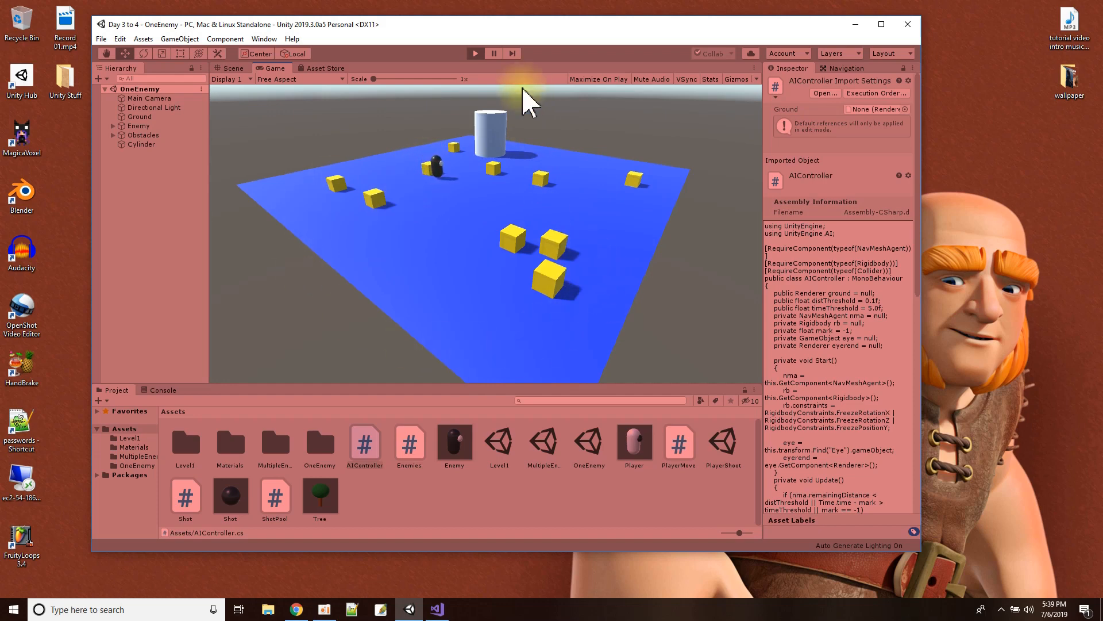
click(474, 53)
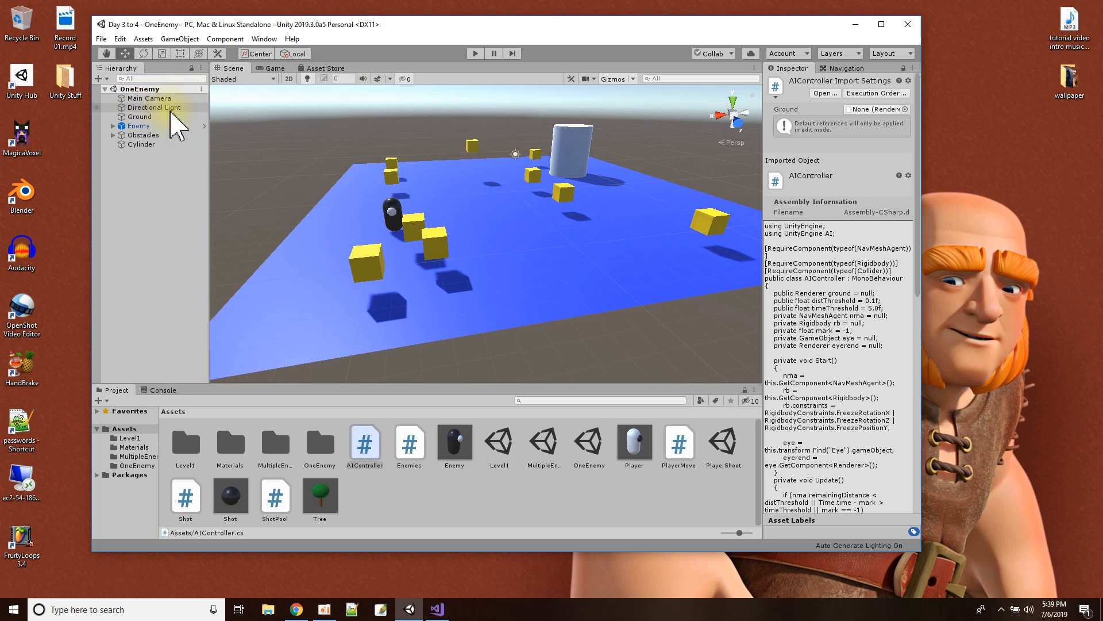
Inspect the Ground plane's components and open the Materials folder to view the project's materials.
click(164, 117)
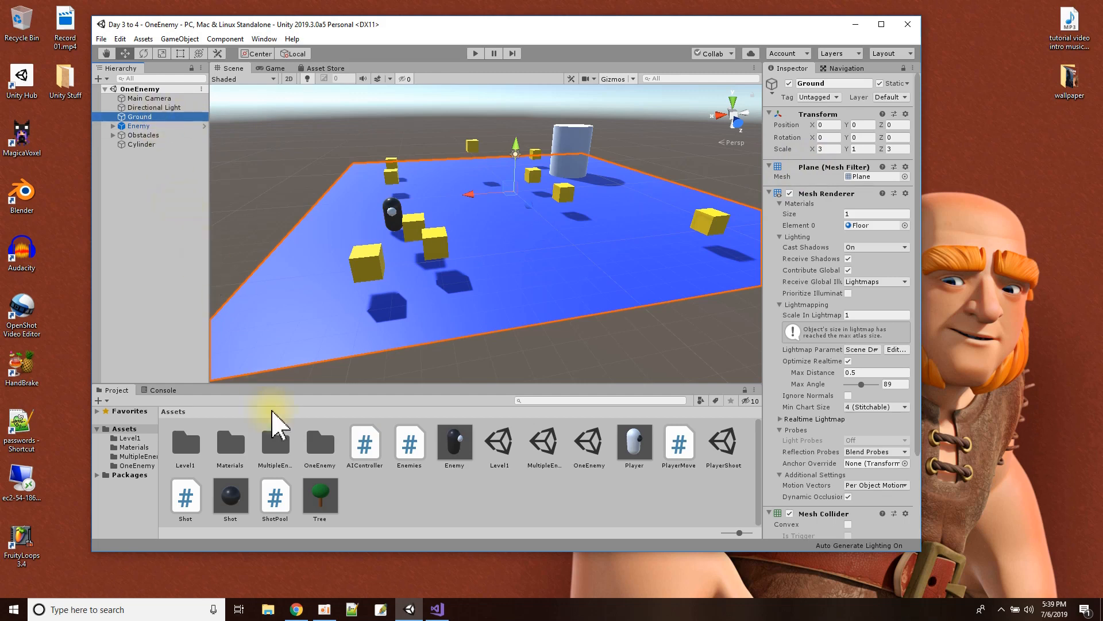
click(233, 446)
double_click(238, 451)
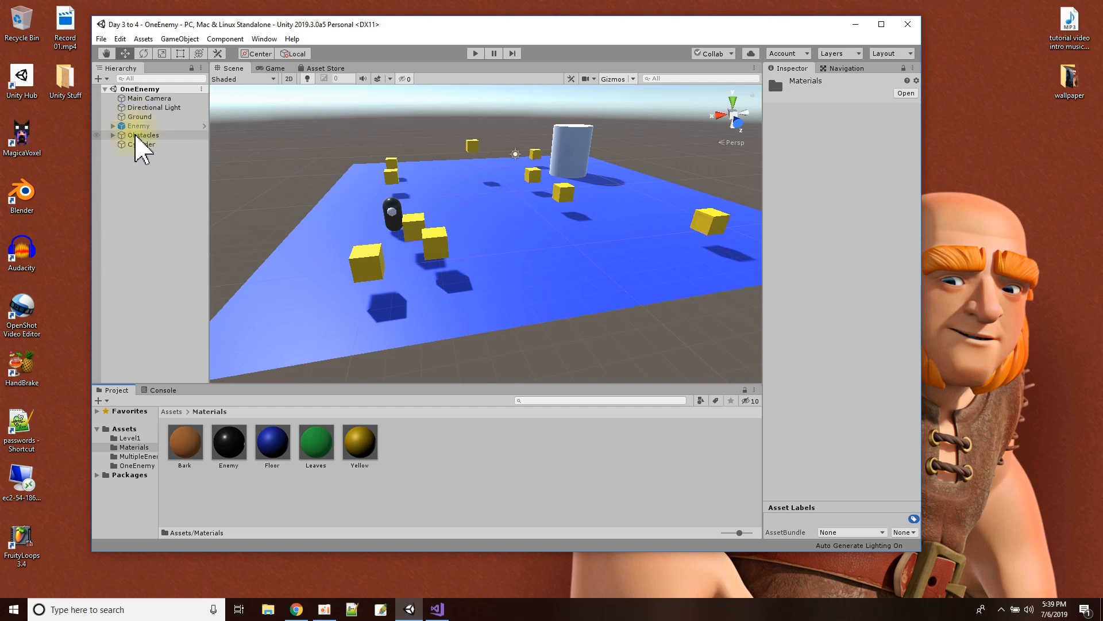
Examine the Obstacles parent object and its child boxes, comparing their transforms and components.
click(142, 137)
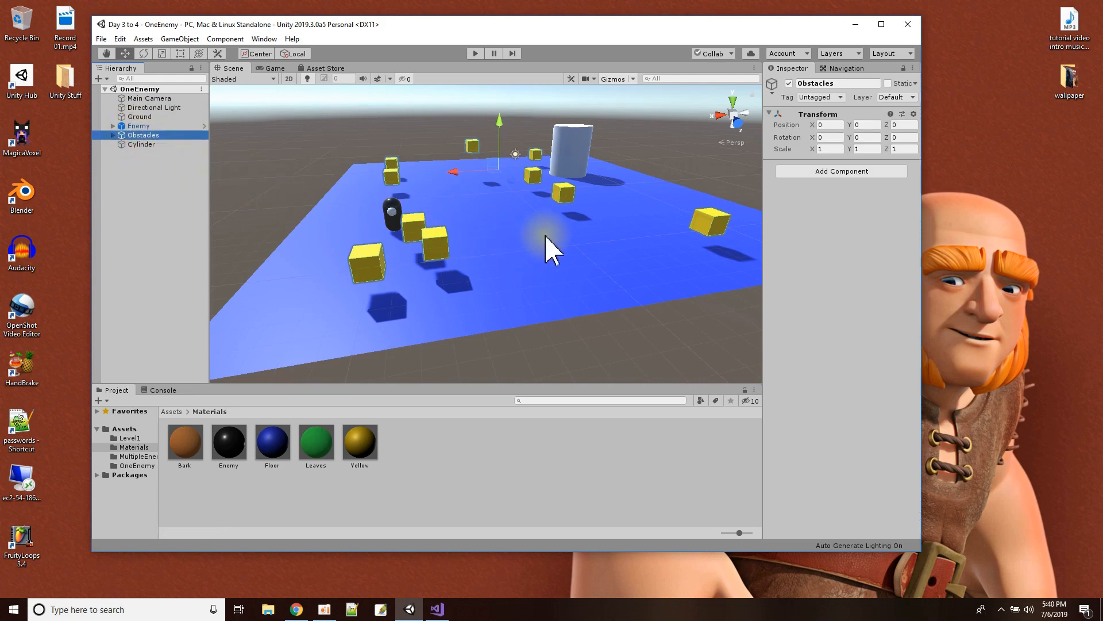
click(371, 275)
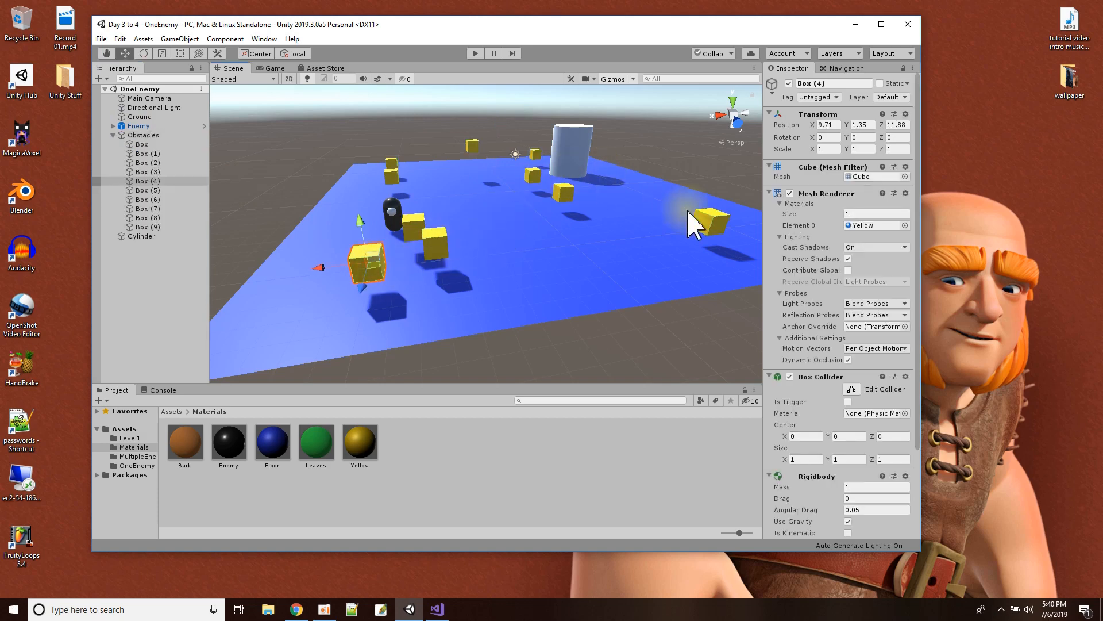
scroll(853, 465, down, 4)
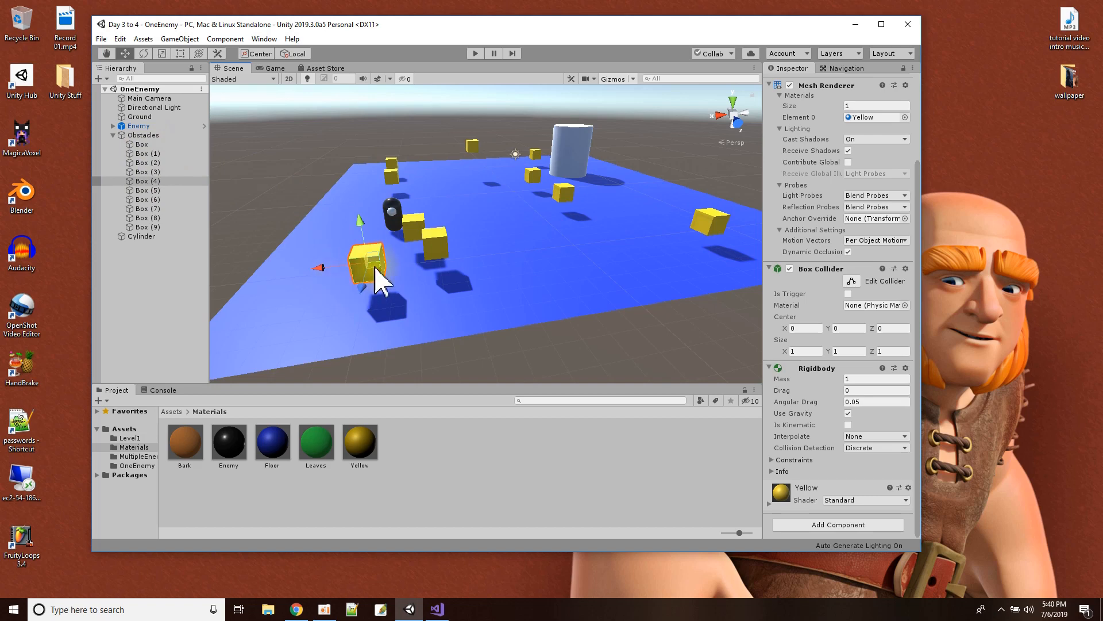
click(143, 144)
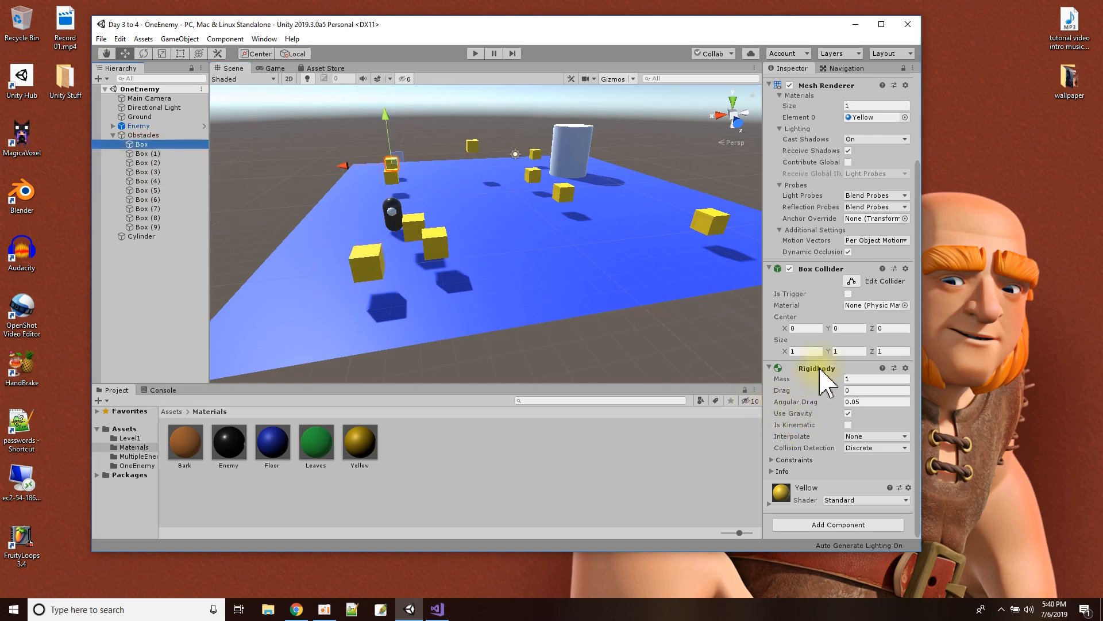
scroll(822, 382, up, 5)
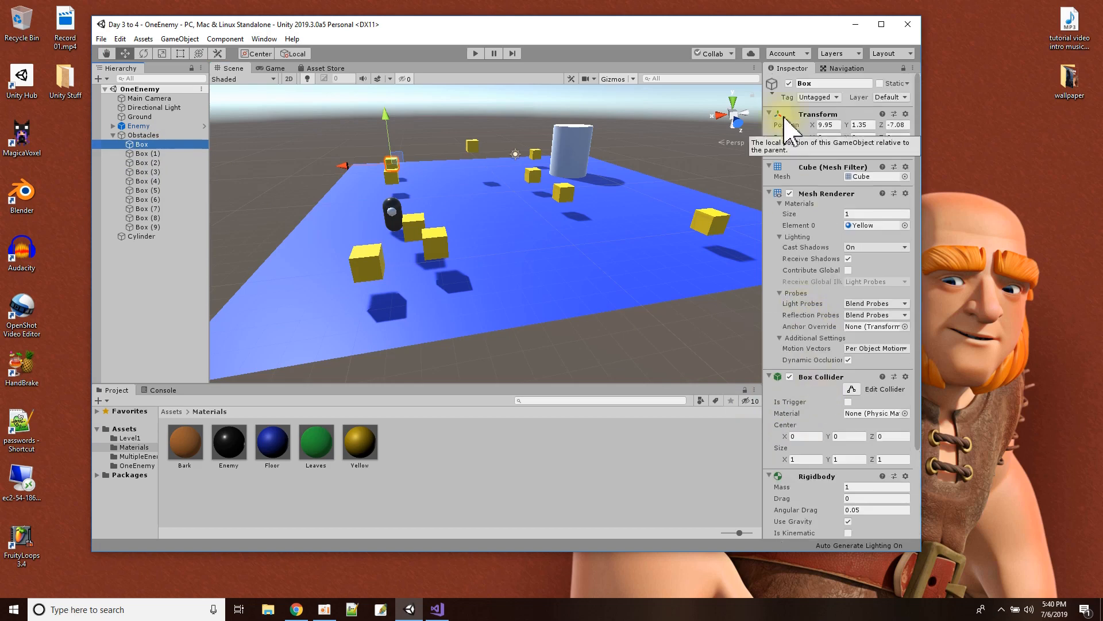
click(145, 135)
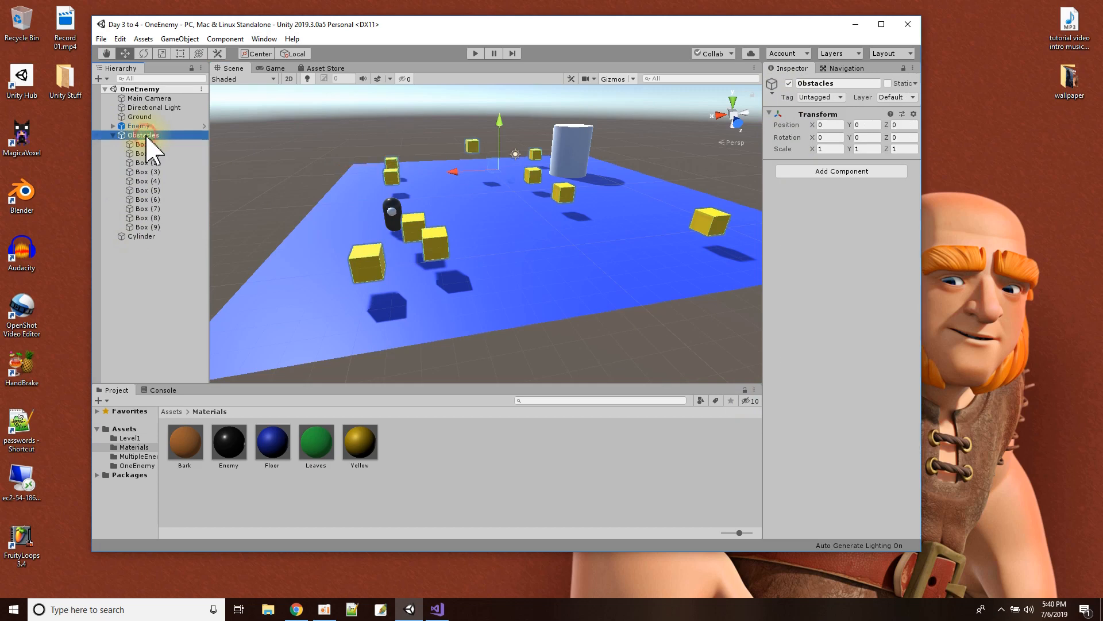
click(113, 135)
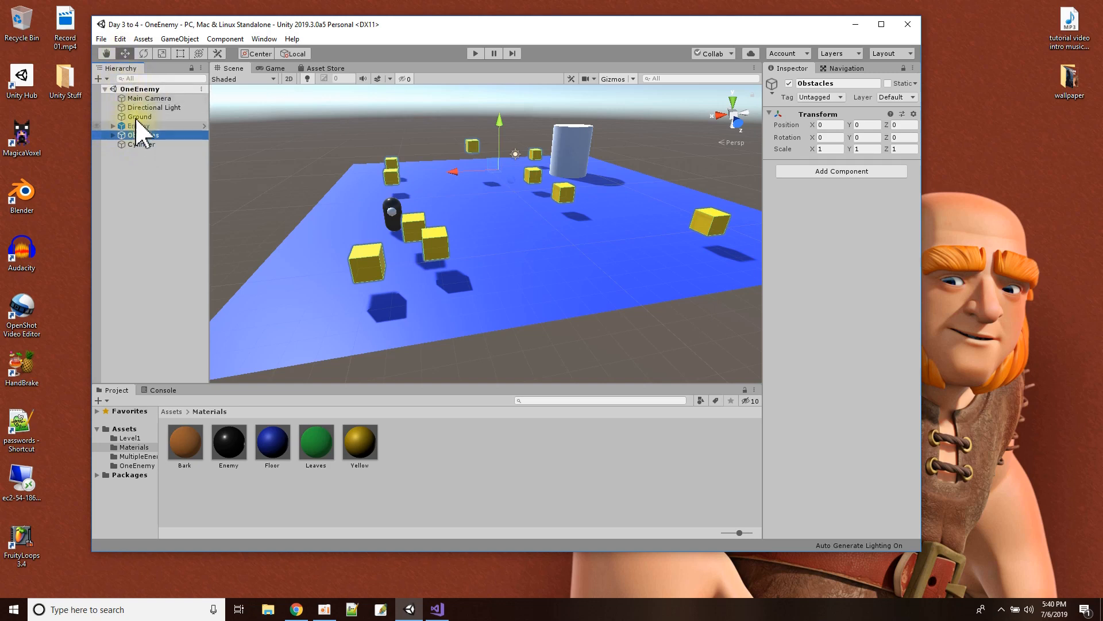
click(114, 135)
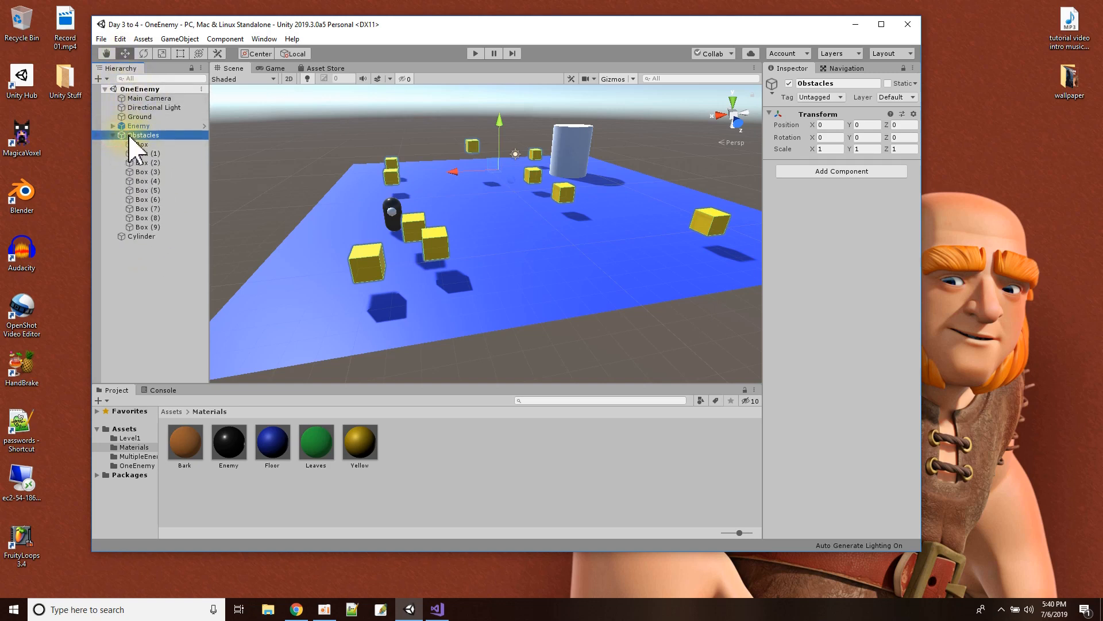
click(114, 136)
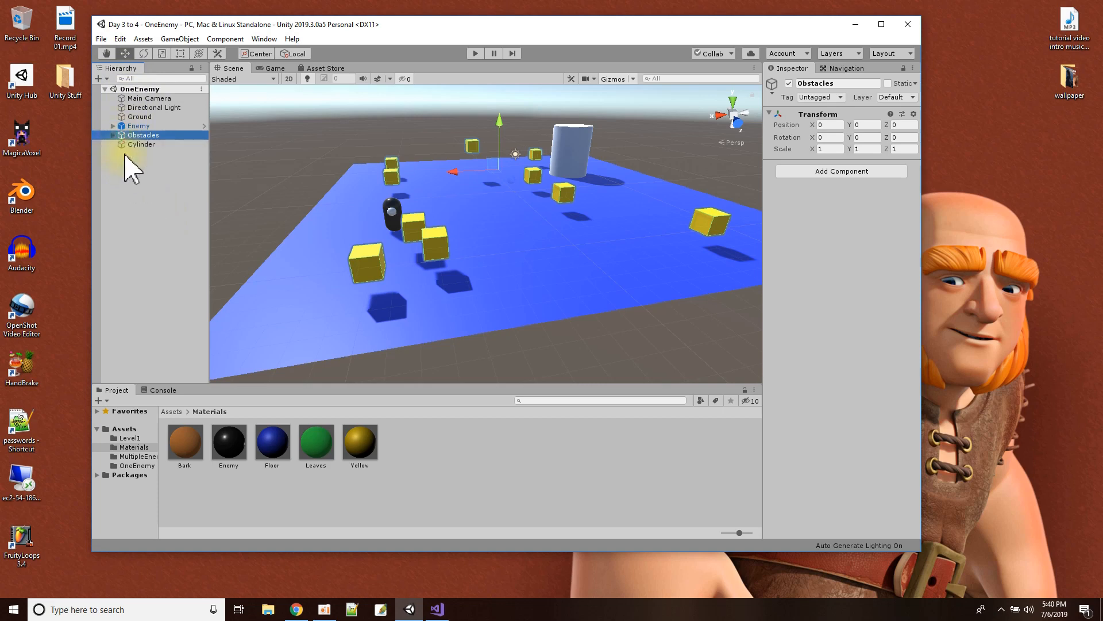
Create an empty game object at the root of the OneEnemy scene.
right_click(136, 89)
mouse_move(177, 225)
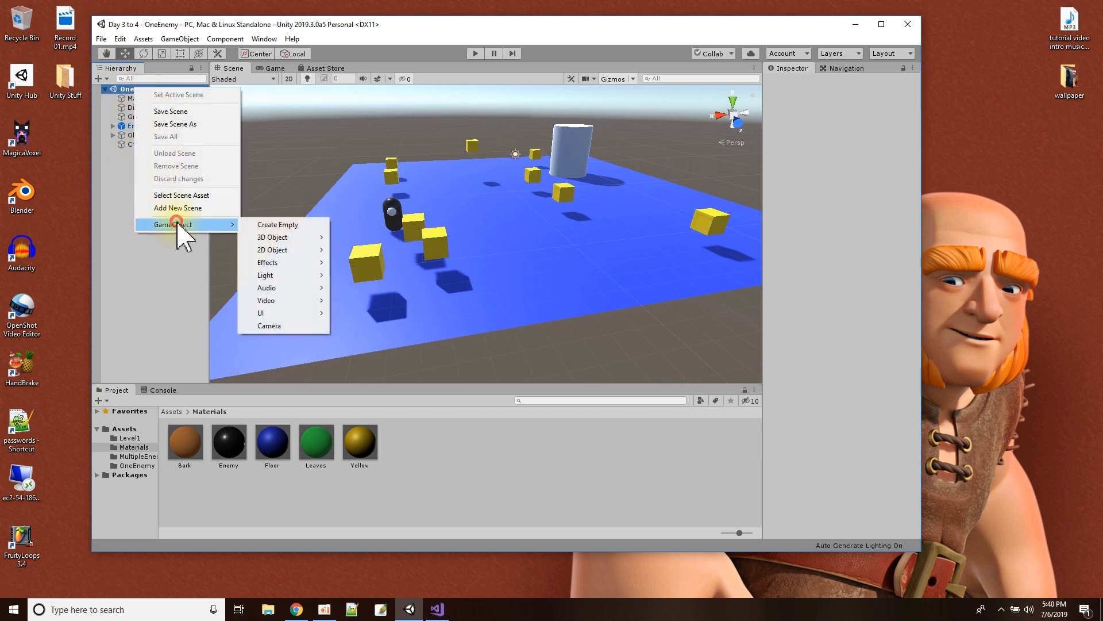
click(279, 224)
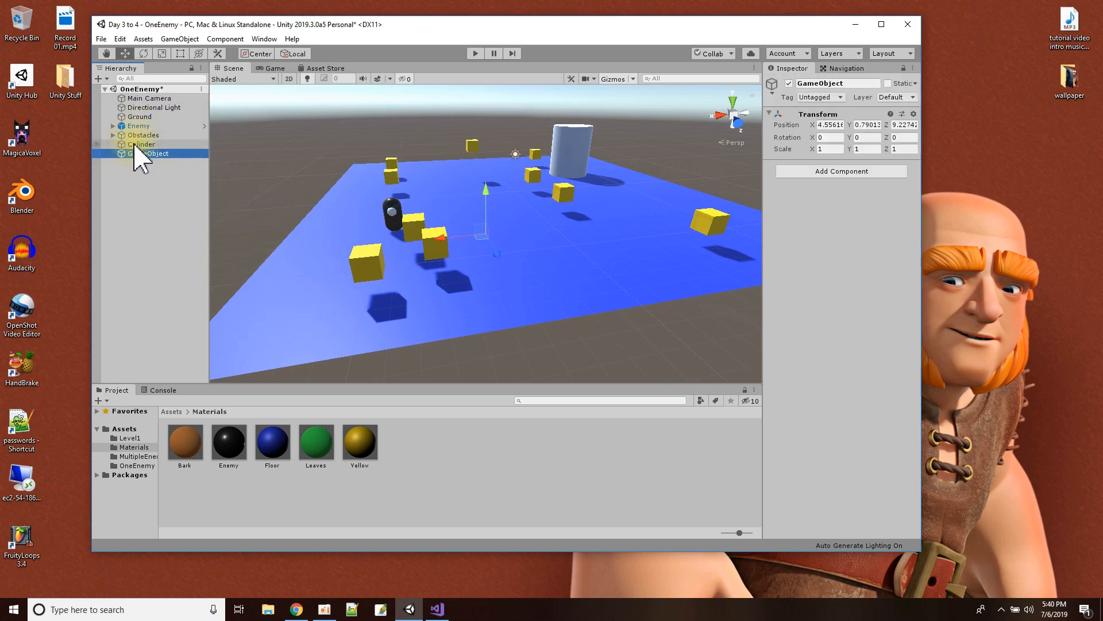
right_click(147, 89)
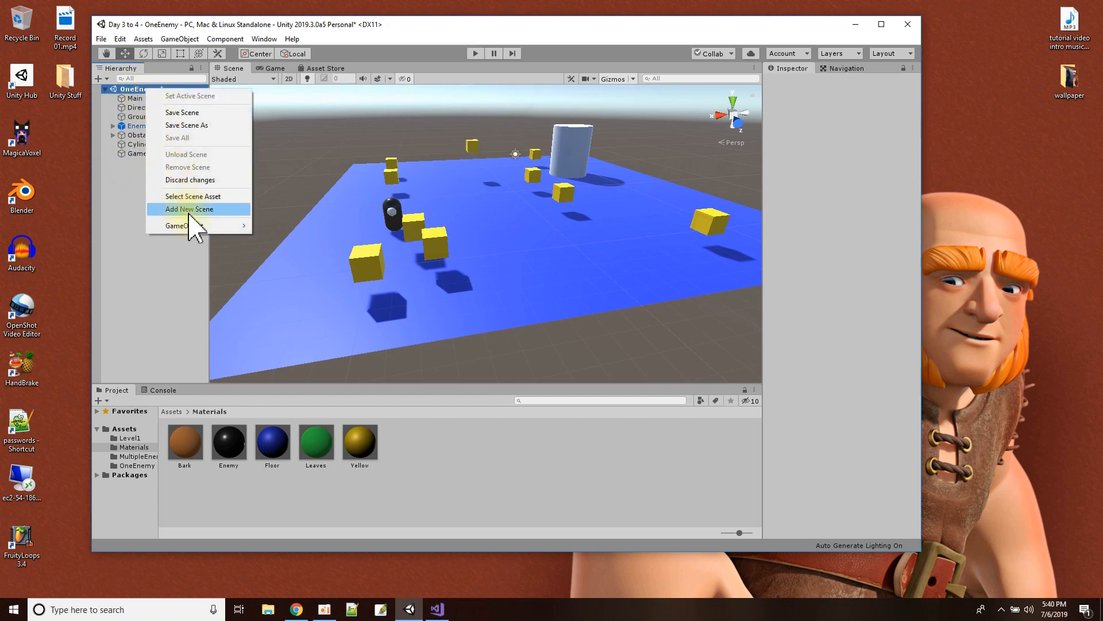
mouse_move(195, 227)
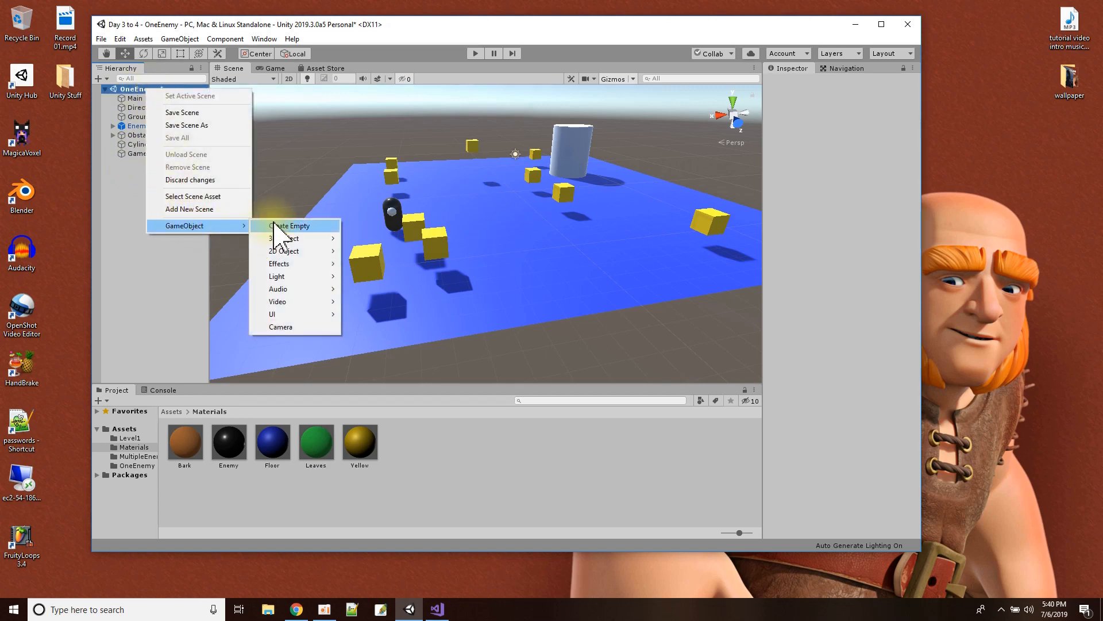
click(136, 155)
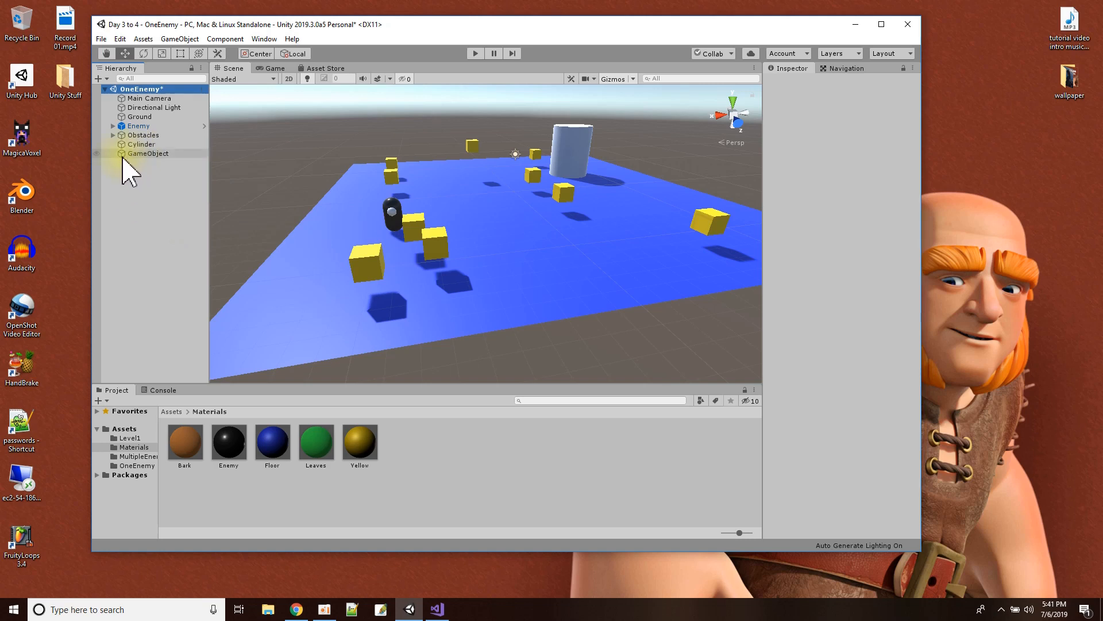
Reset the transform of the new empty game object.
click(128, 167)
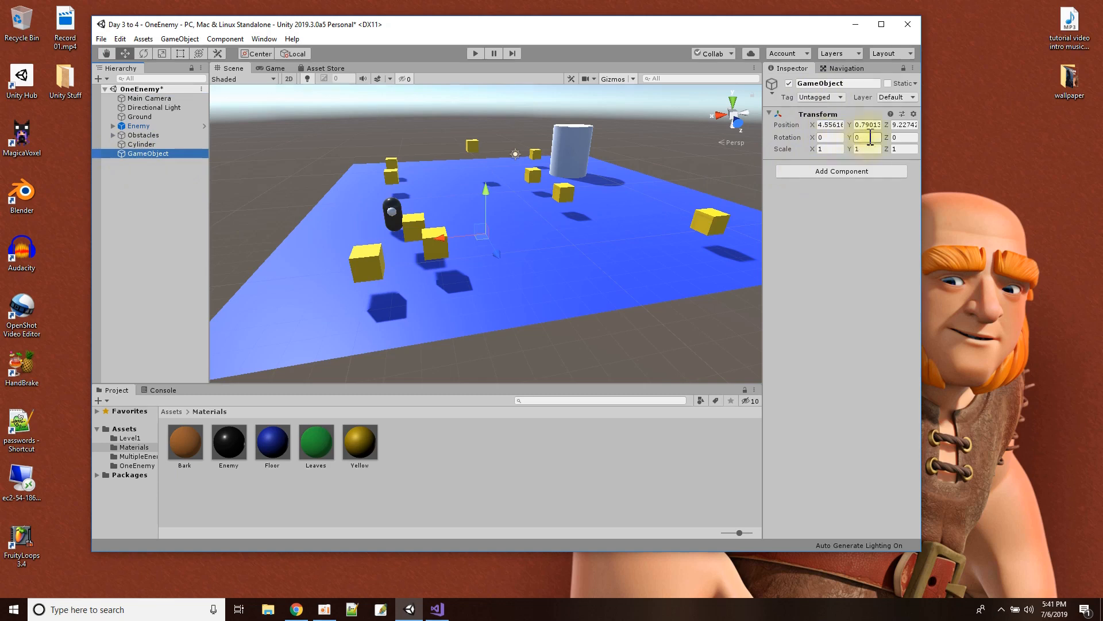
click(914, 114)
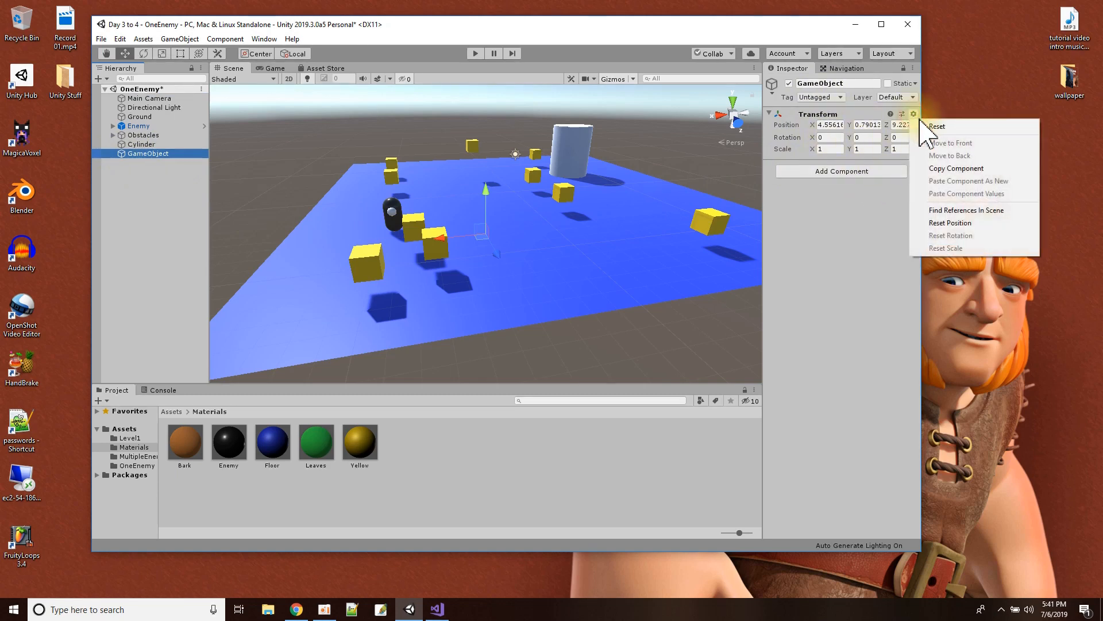
click(930, 122)
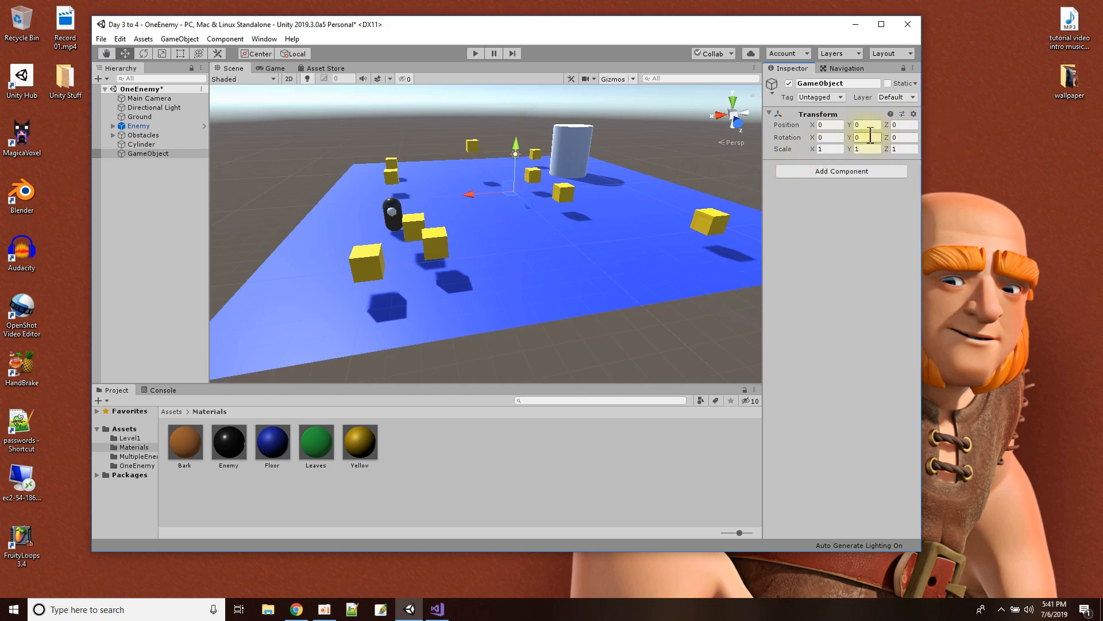
Rename the empty game object as Stuff.
click(164, 154)
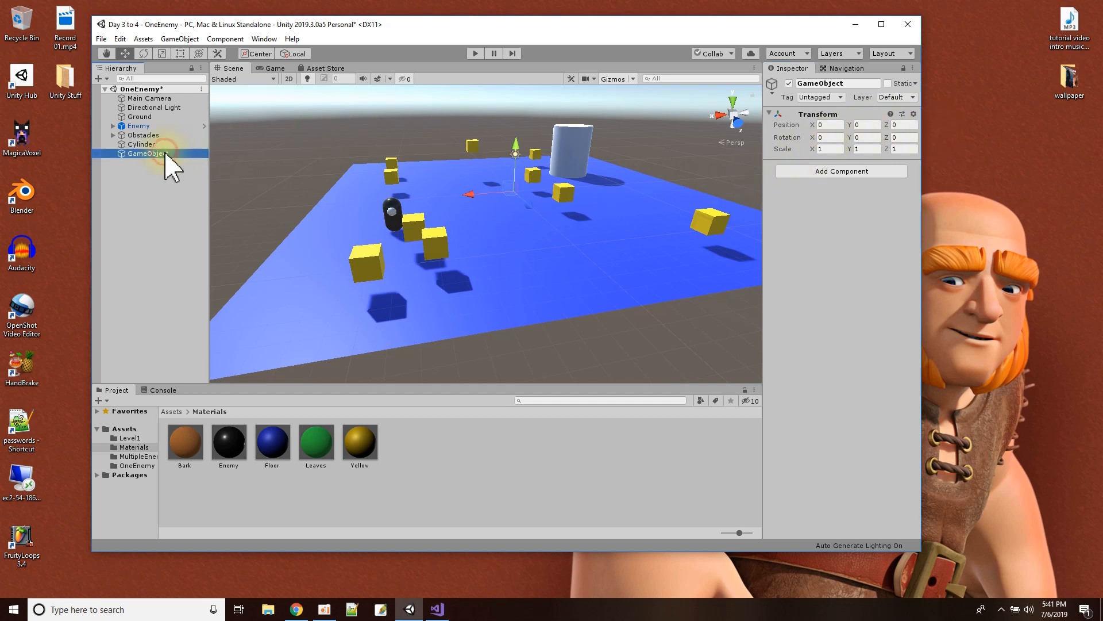
click(160, 154)
text(Stuff)
key(Return)
right_click(119, 153)
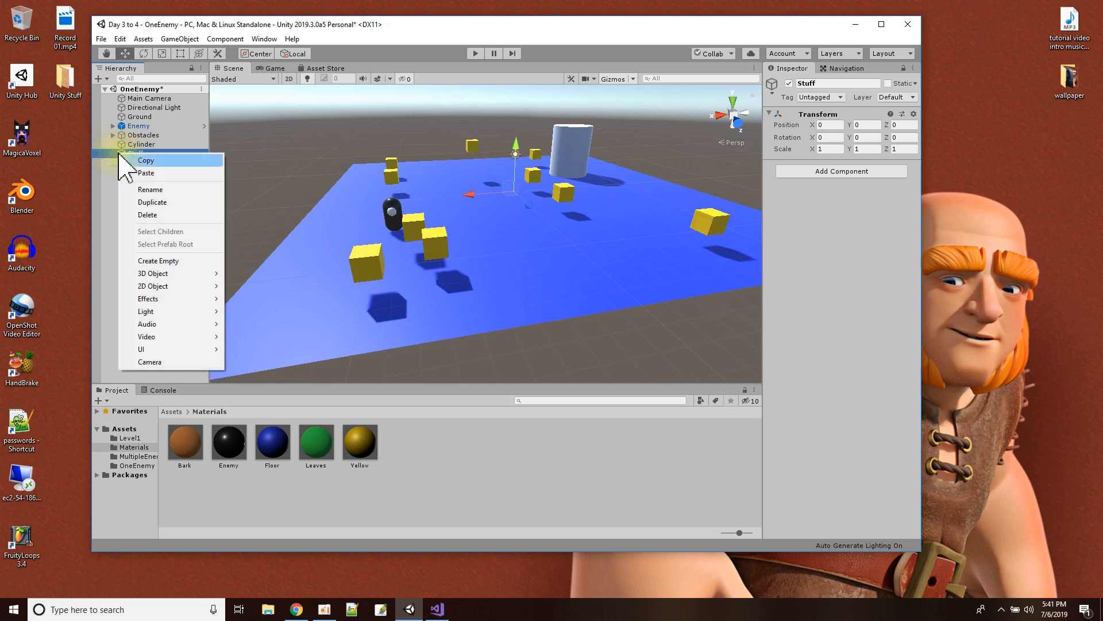
click(106, 185)
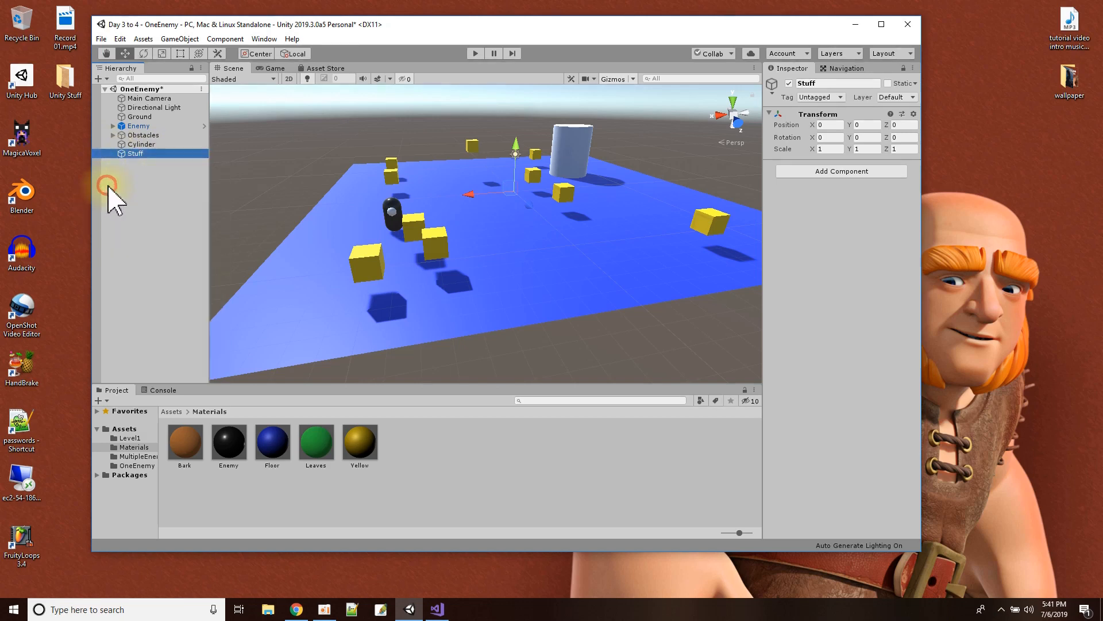
Add a 3D sphere as a child of the Stuff object.
right_click(123, 155)
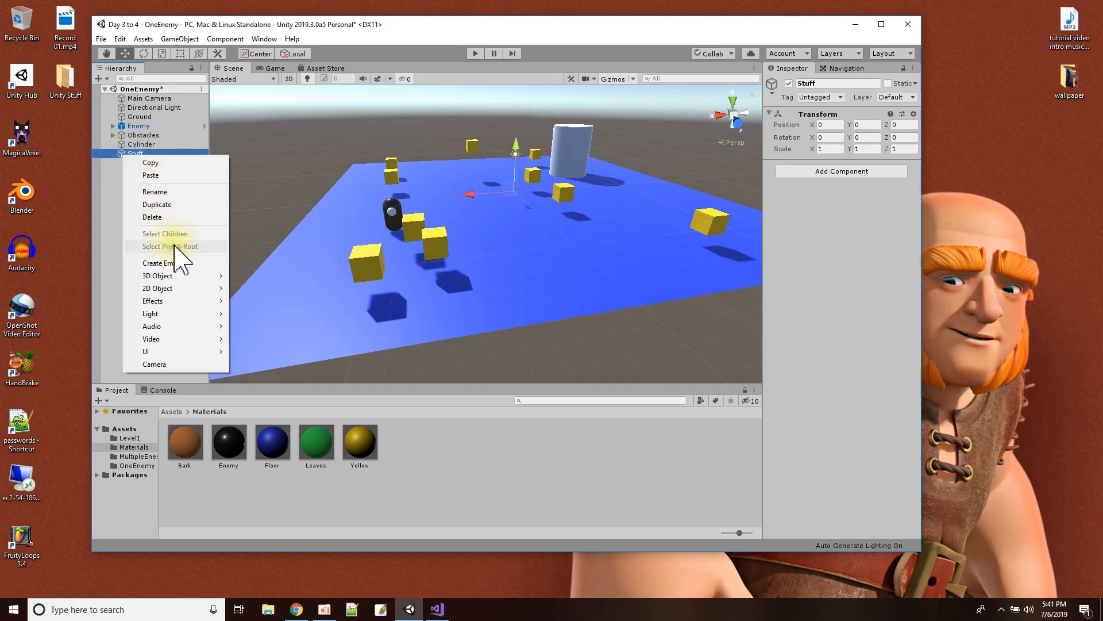
mouse_move(175, 276)
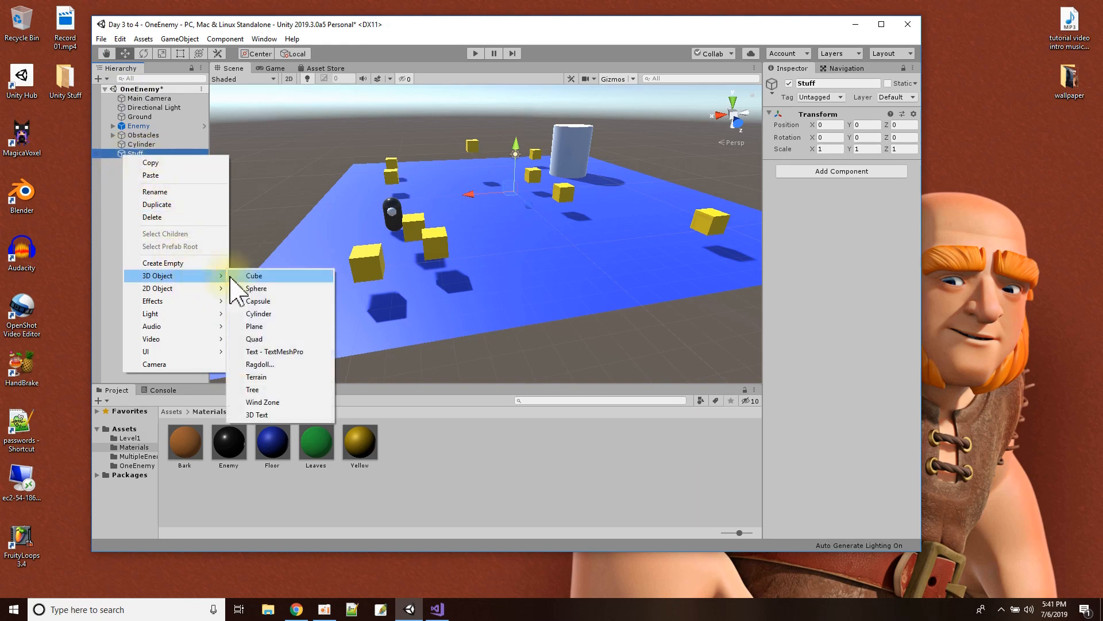
click(262, 290)
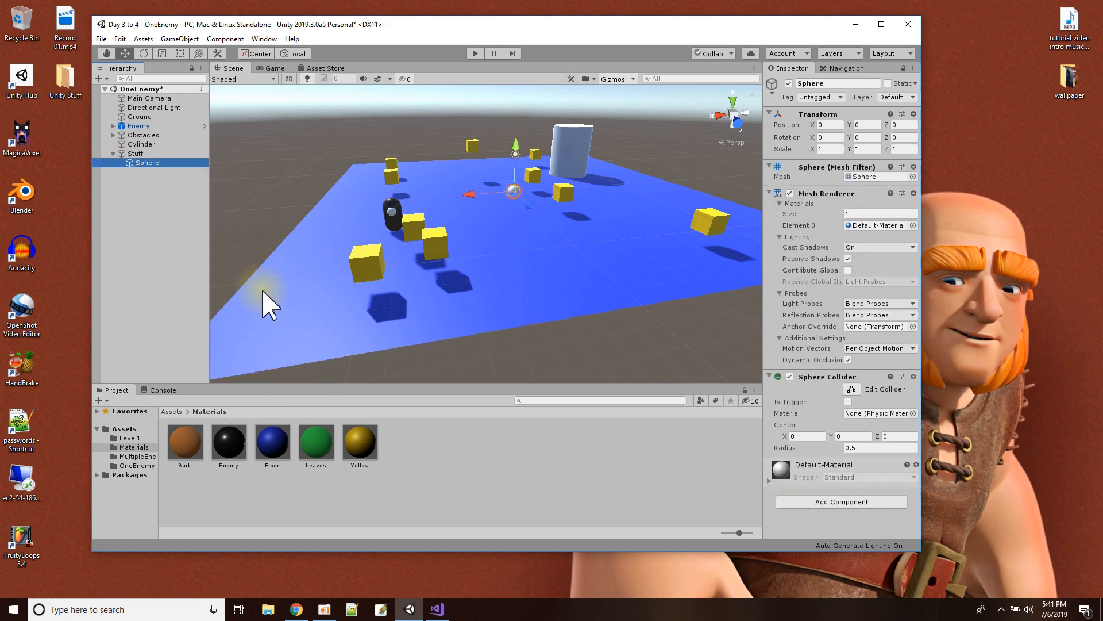
click(513, 193)
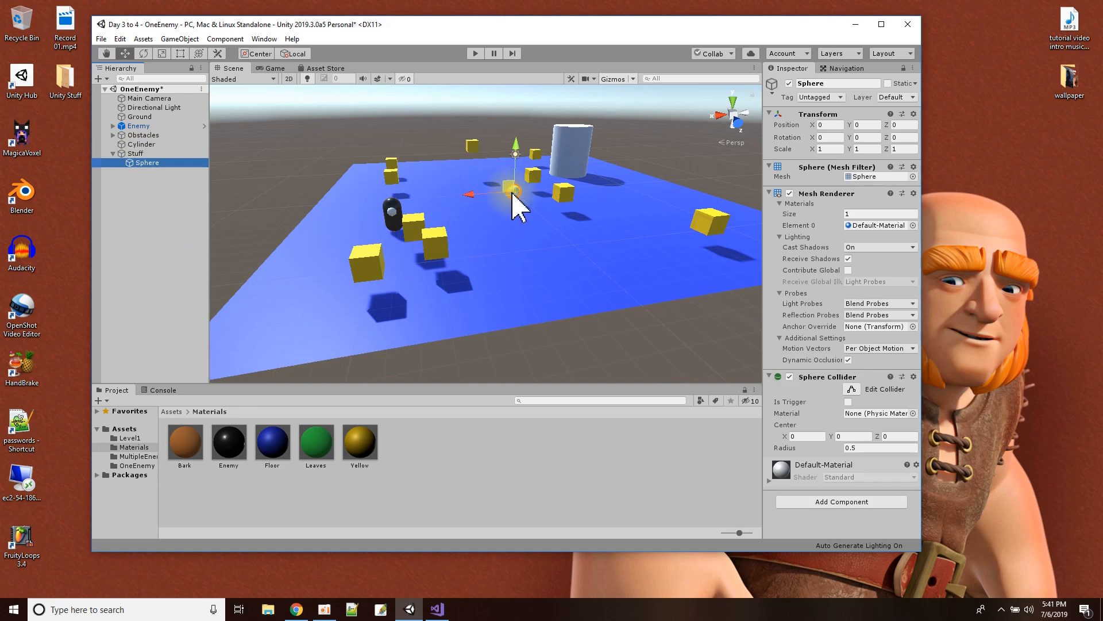
click(140, 164)
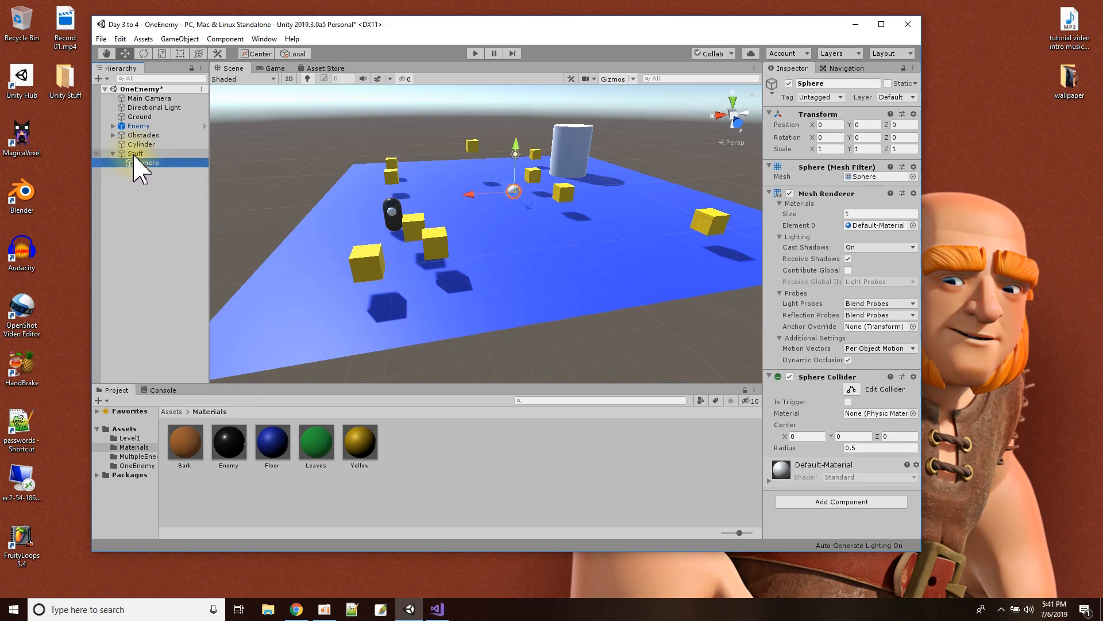
Create a 3D cylinder at the root of the scene and make it a child of the Stuff object.
right_click(135, 91)
mouse_move(178, 227)
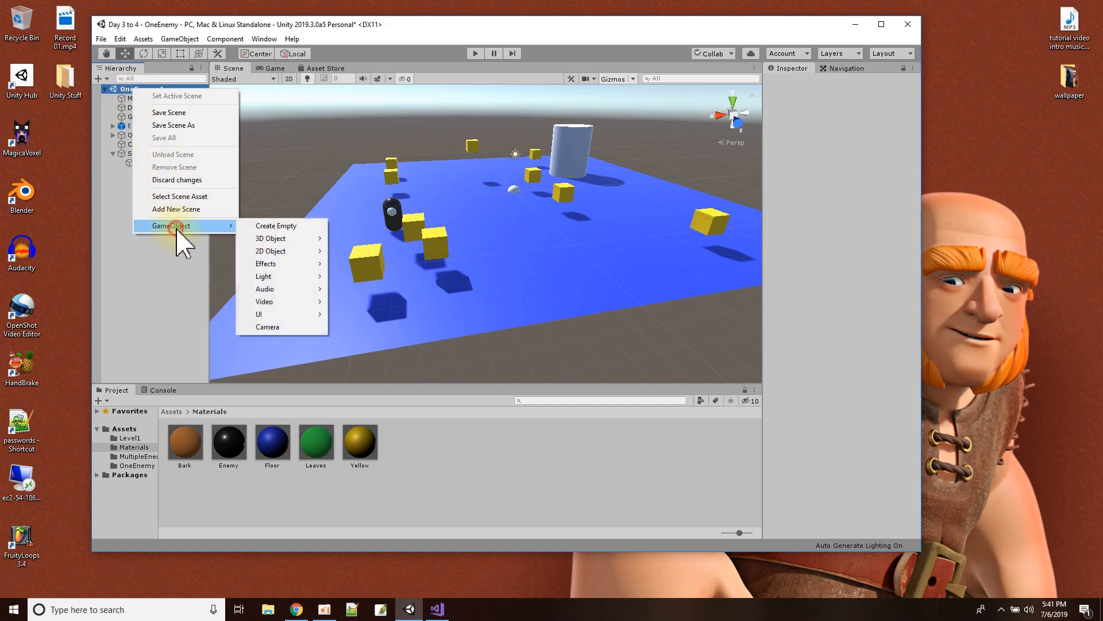
click(272, 235)
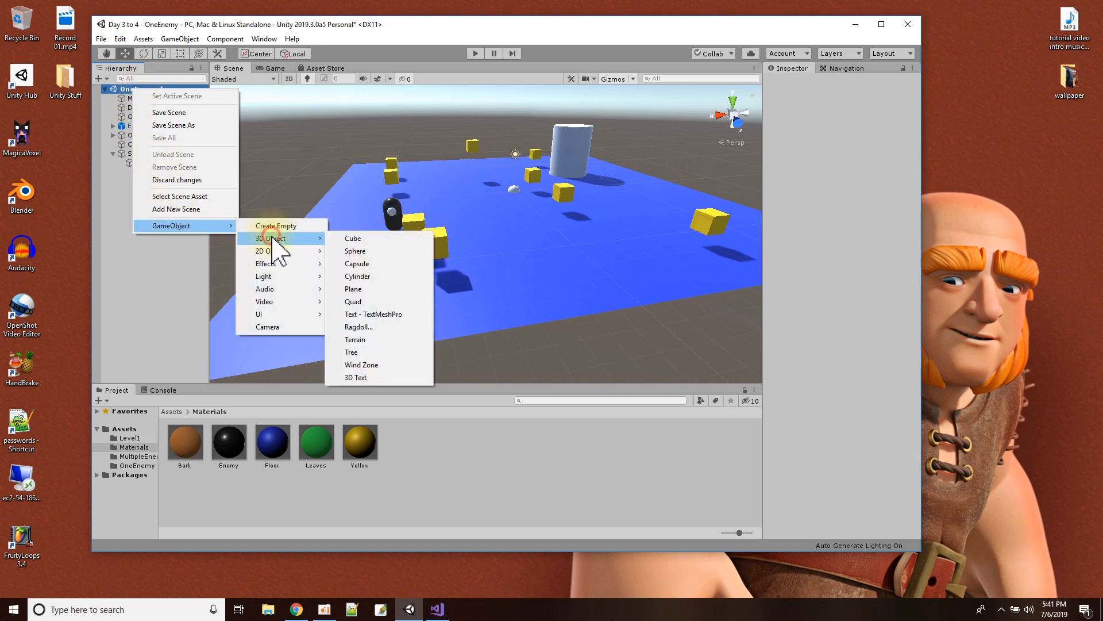
click(358, 276)
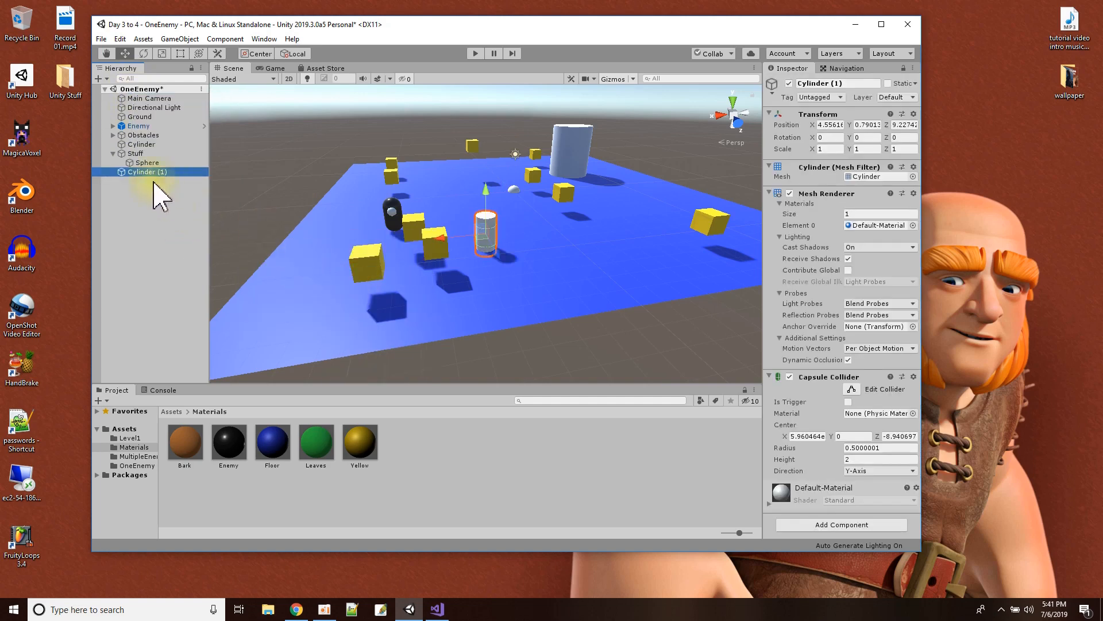
click(129, 154)
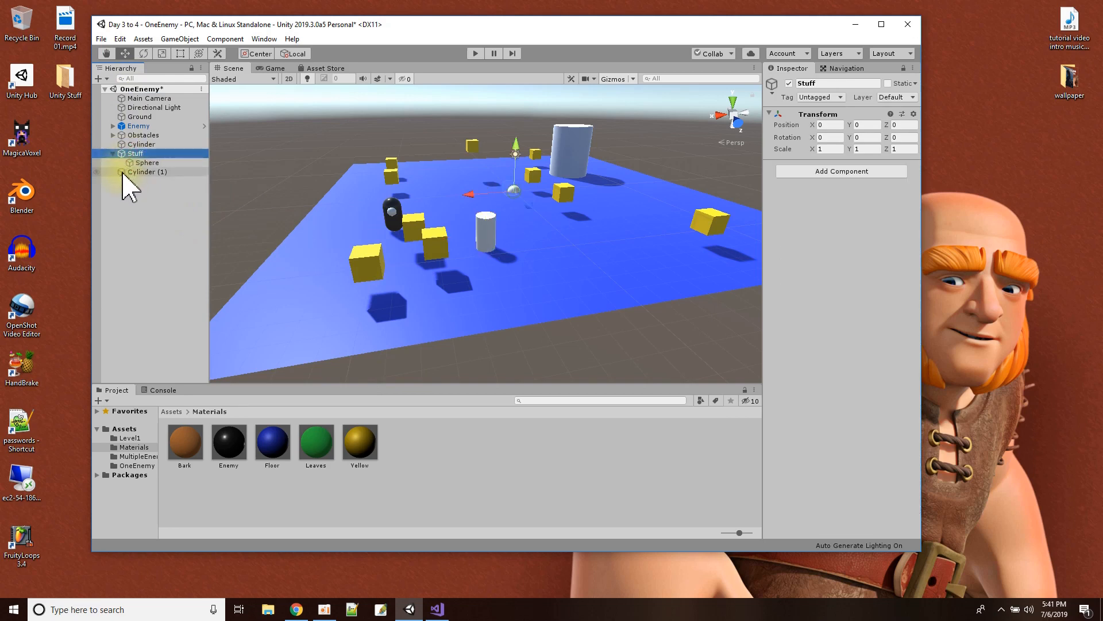
mouse_move(122, 173)
mouse_down()
mouse_move(135, 168)
mouse_move(132, 157)
mouse_up()
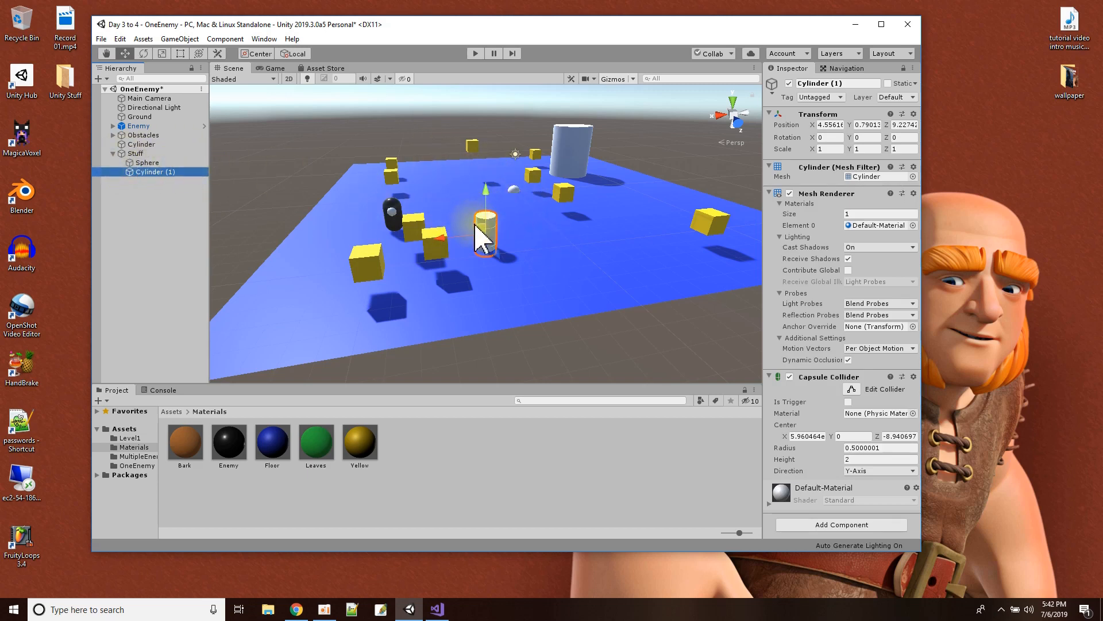
Deactivate the Stuff object together with its children and reactivate it.
click(133, 154)
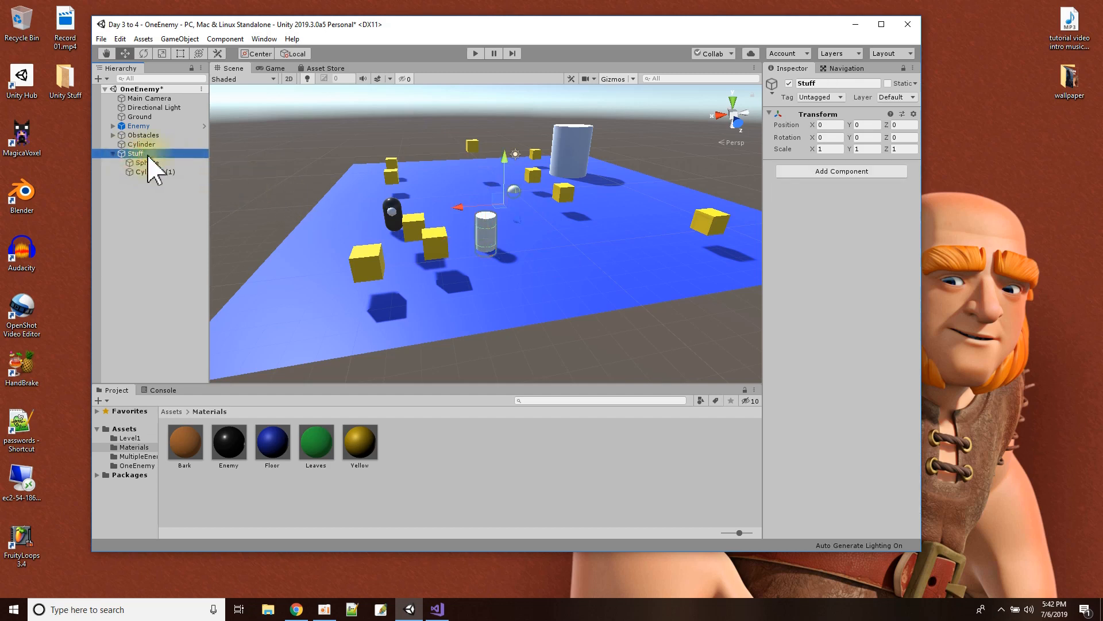
click(789, 83)
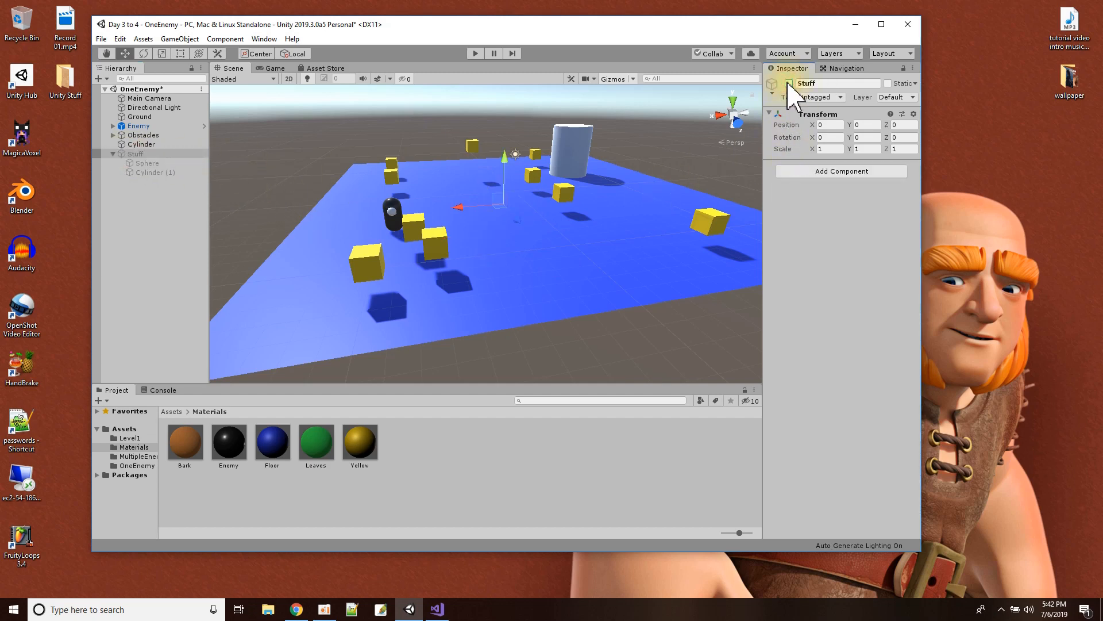
click(789, 83)
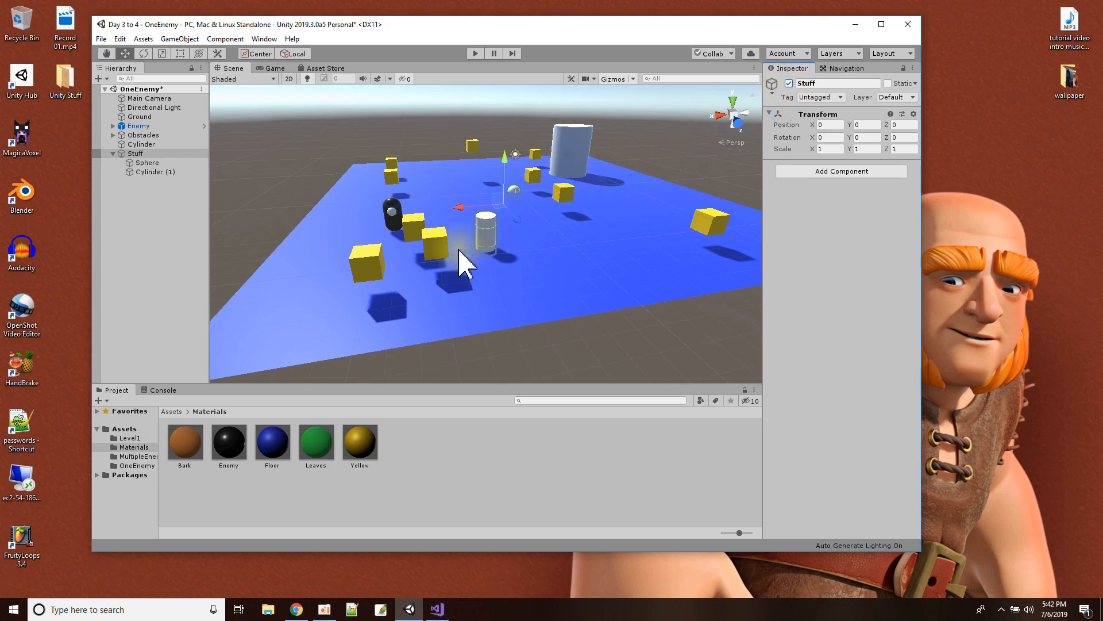
Move the Stuff group to about X 0.54, Z 1.31, and rotate it about -10.68 degrees around Y.
click(113, 155)
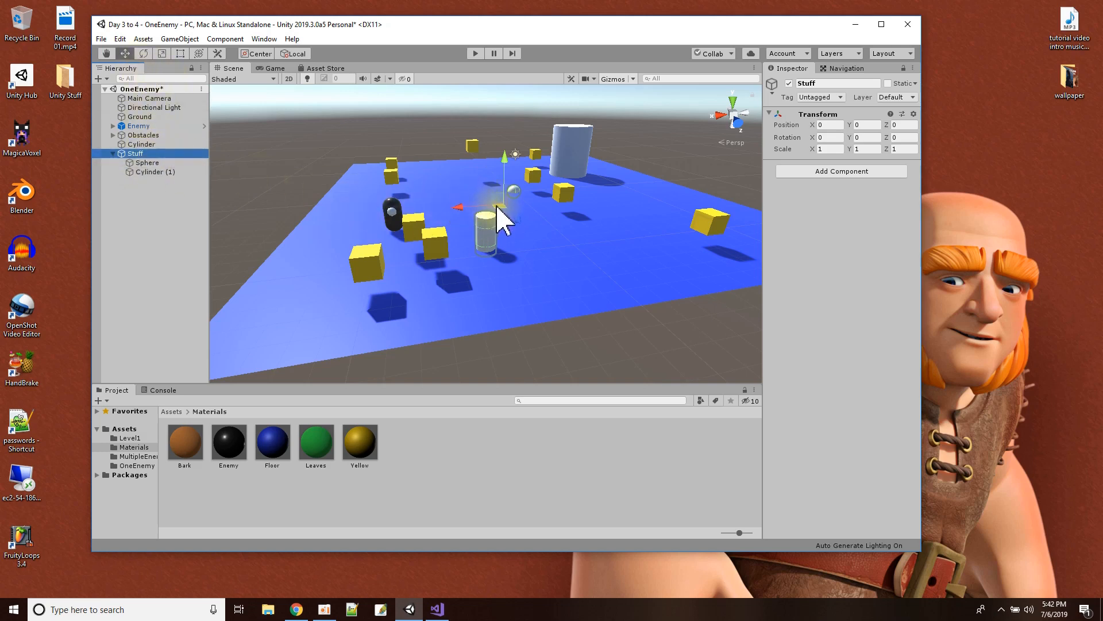
drag(499, 207, 458, 223)
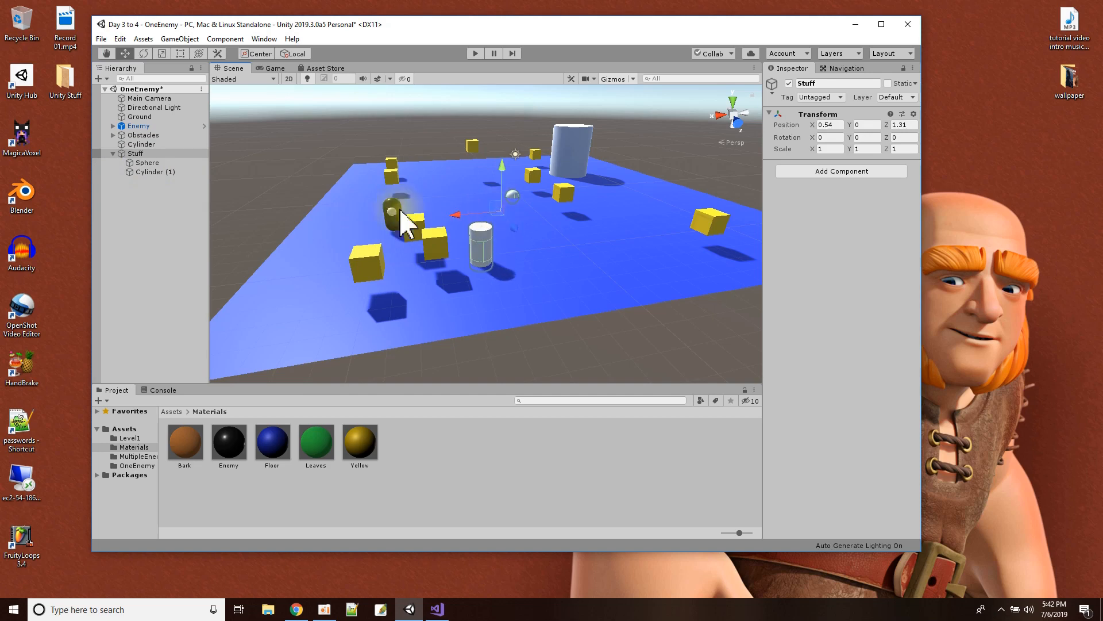
click(143, 54)
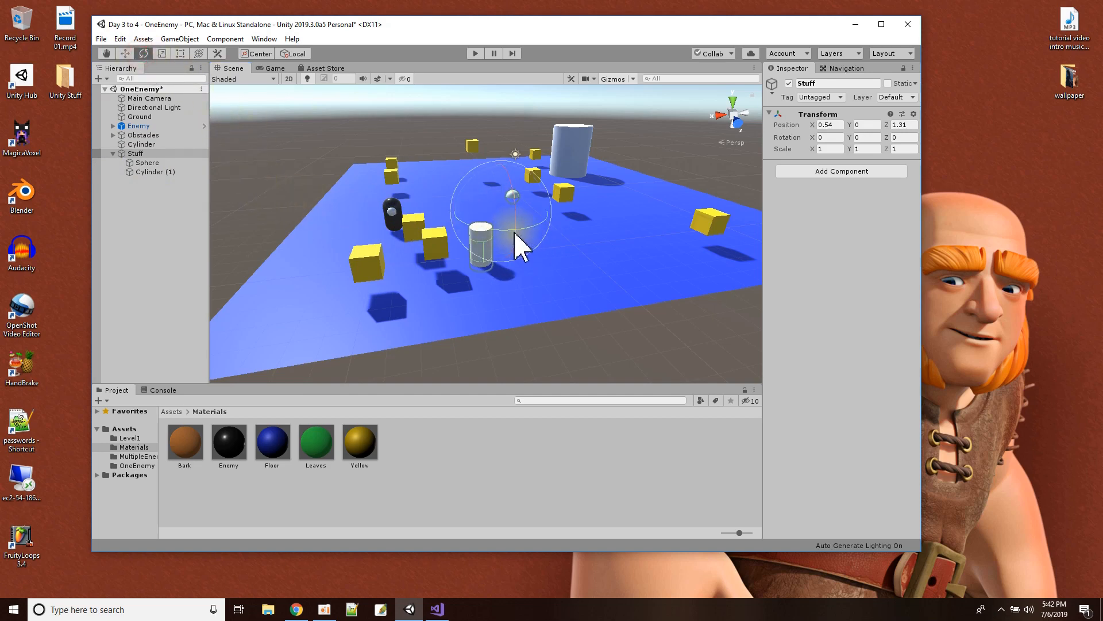
mouse_move(524, 230)
mouse_down()
mouse_move(448, 239)
mouse_move(543, 238)
mouse_up()
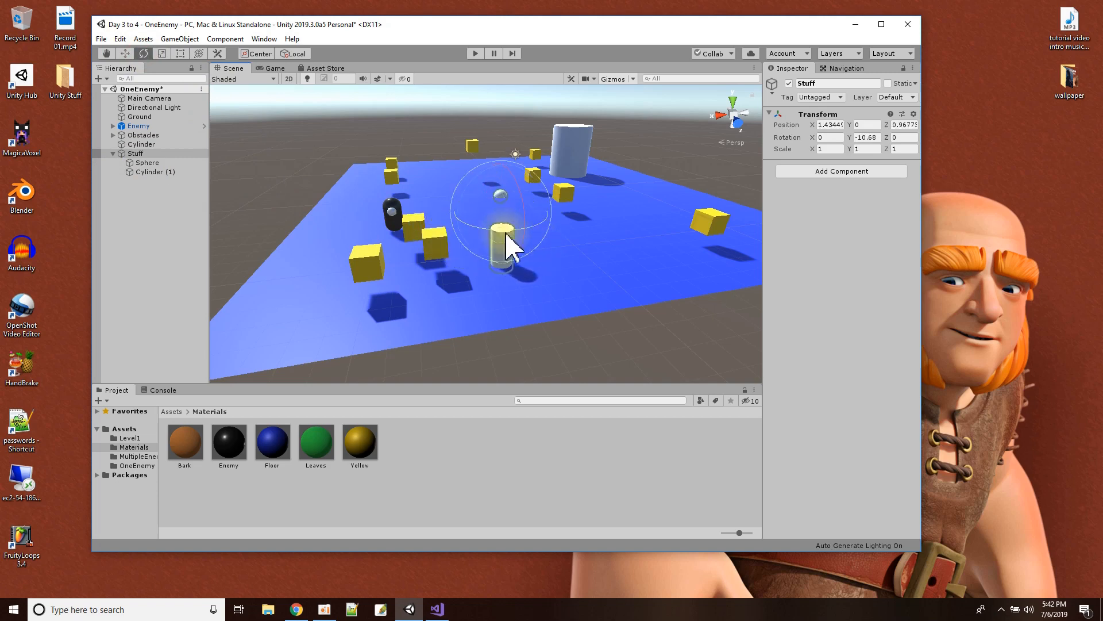
Scale the Stuff group uniformly to about 1.07.
click(162, 53)
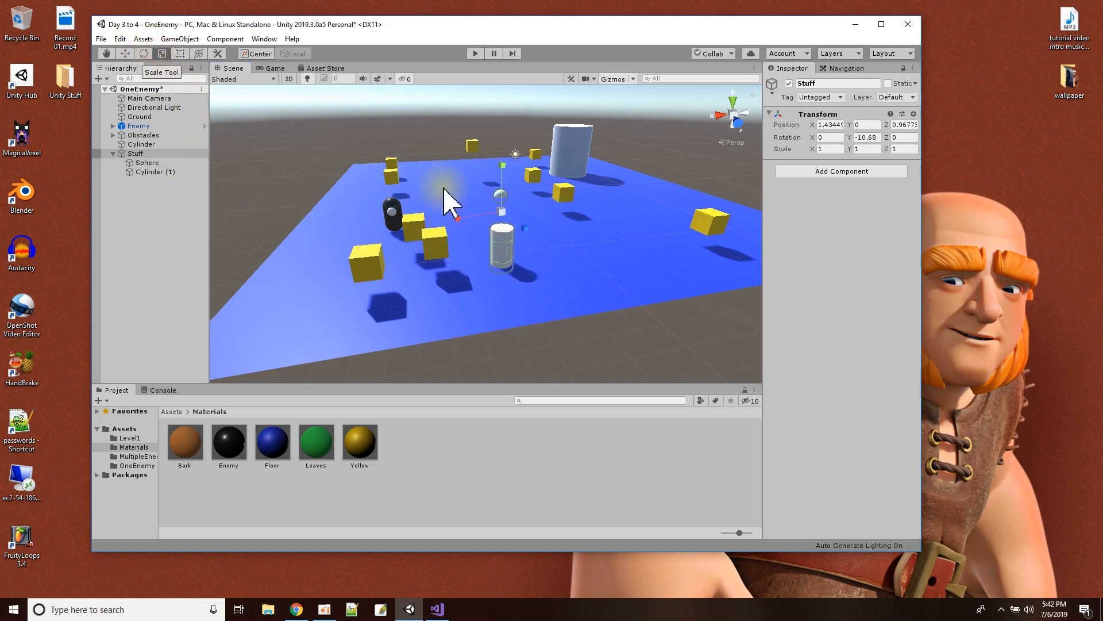
drag(501, 214, 505, 239)
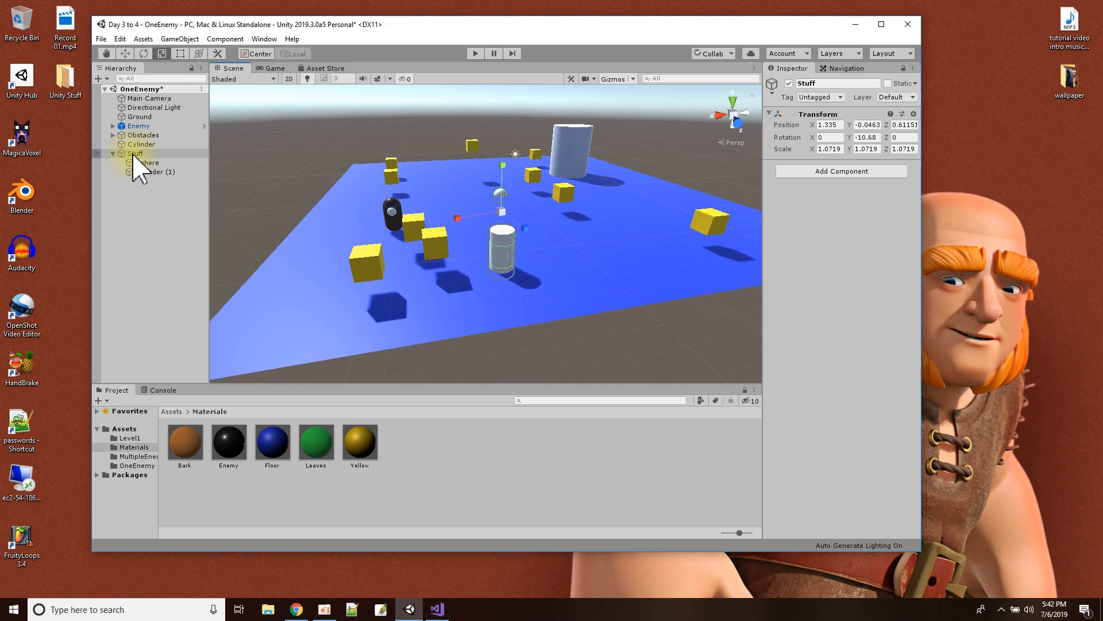
click(135, 154)
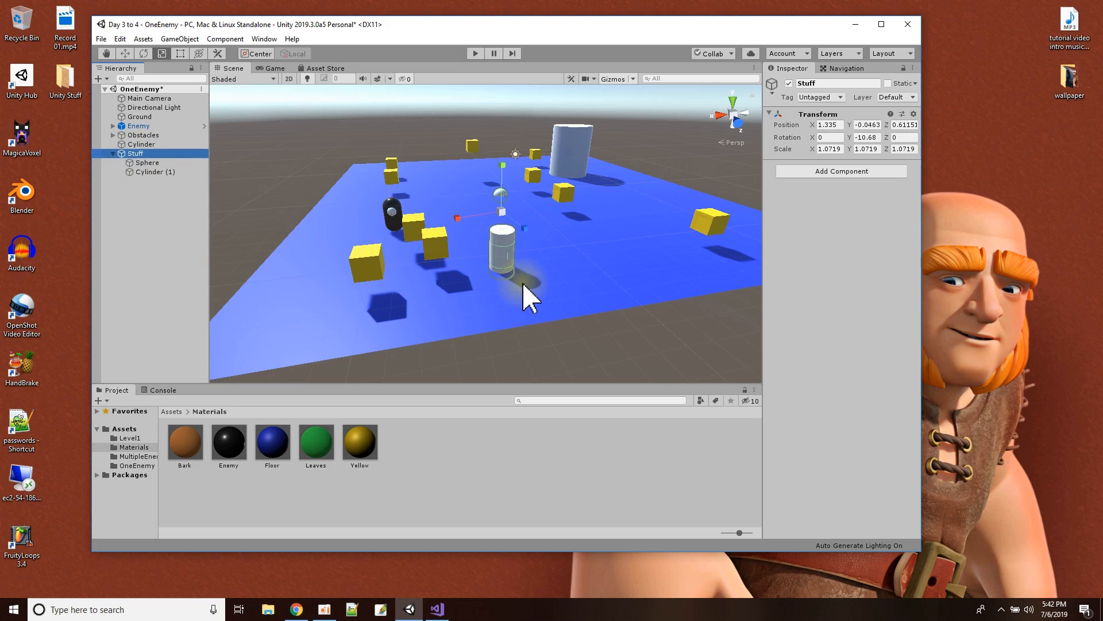
Delete the Stuff object along with its sphere and cylinder children.
click(114, 154)
right_click(133, 154)
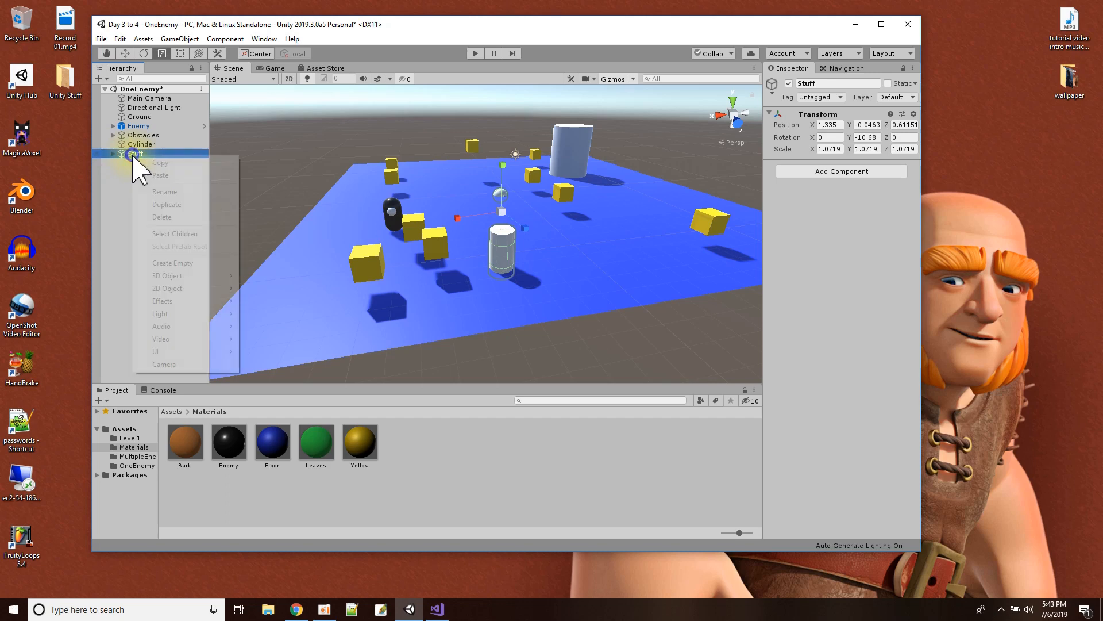
click(166, 217)
Examine the boxes grouped under Obstacles and the standalone Cylinder in the scene.
click(113, 136)
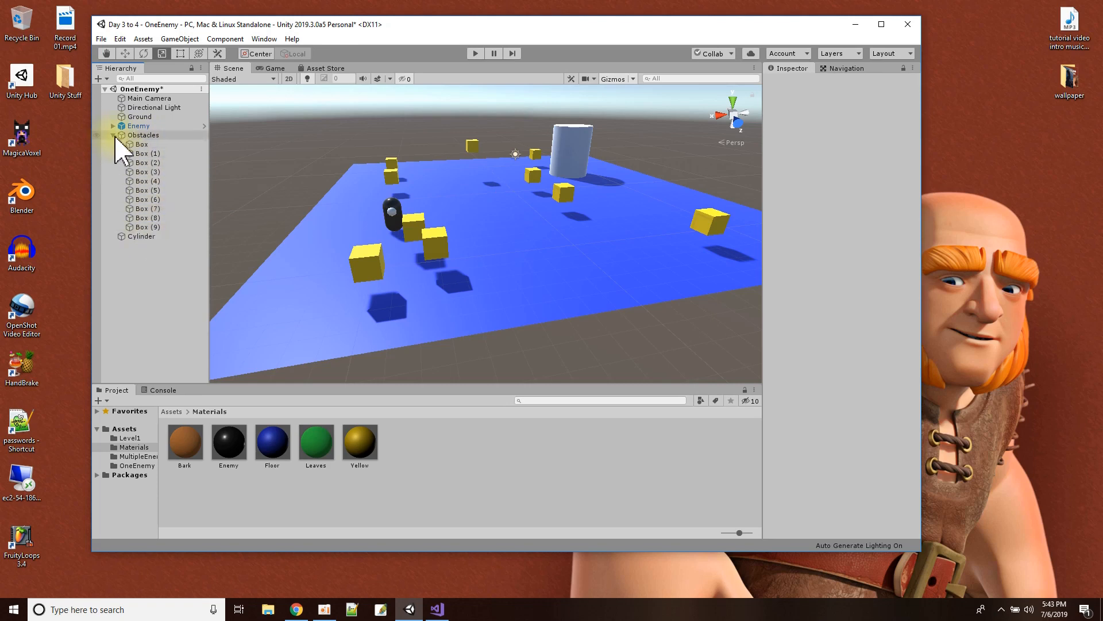
click(113, 135)
click(127, 146)
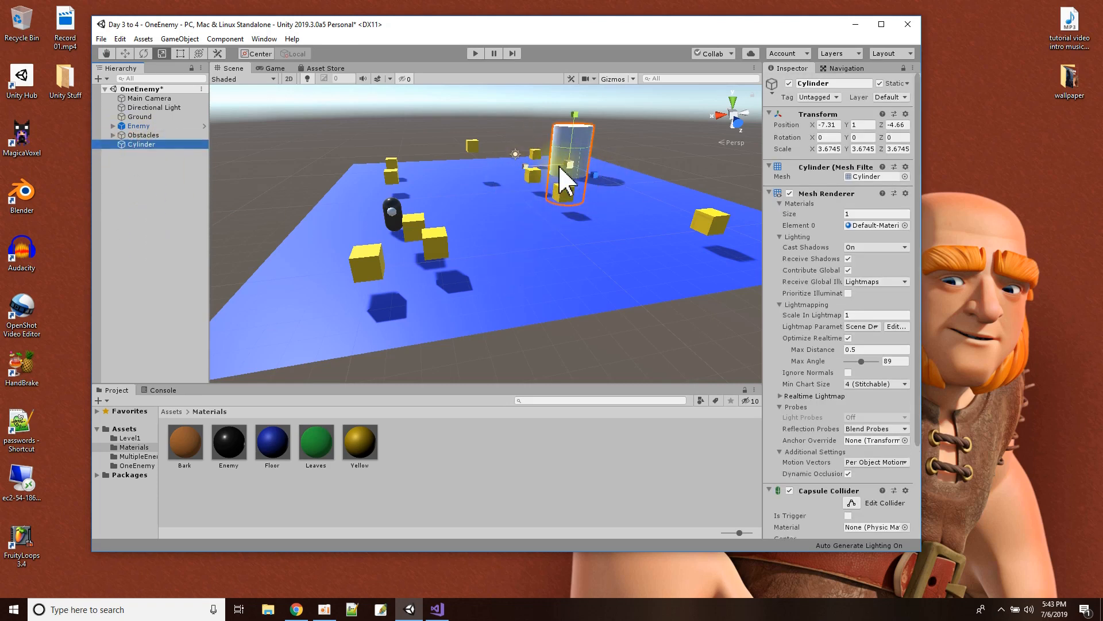
mouse_move(521, 196)
alt+mouse_down()
mouse_move(515, 229)
mouse_move(527, 236)
mouse_move(532, 209)
mouse_move(567, 197)
mouse_move(539, 207)
alt+mouse_up()
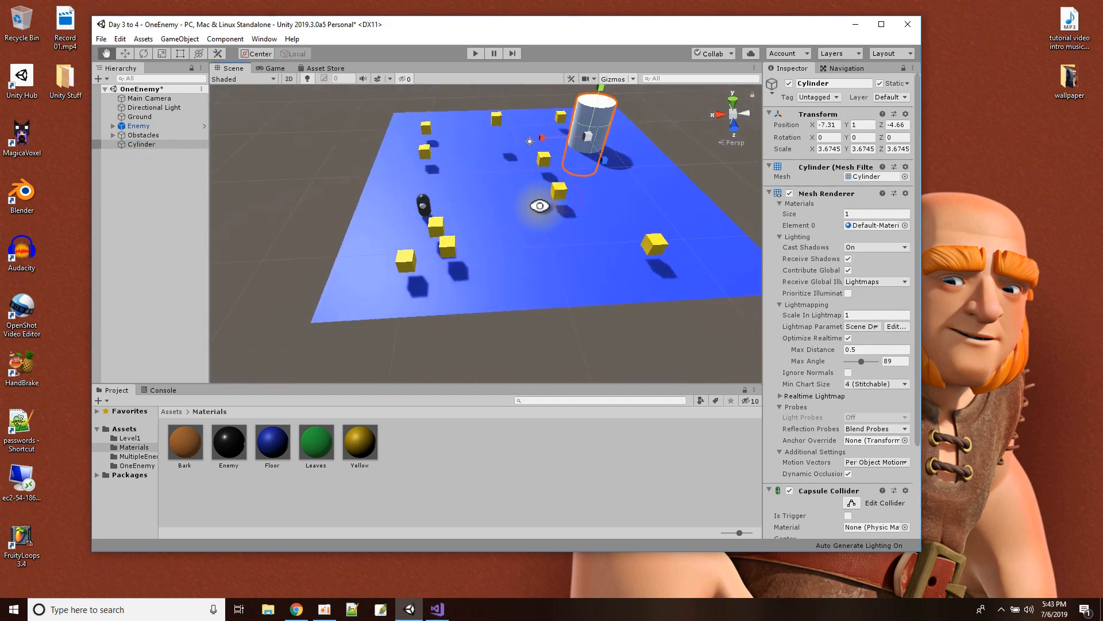
middle_drag(545, 207, 492, 238)
alt+drag(476, 269, 460, 249)
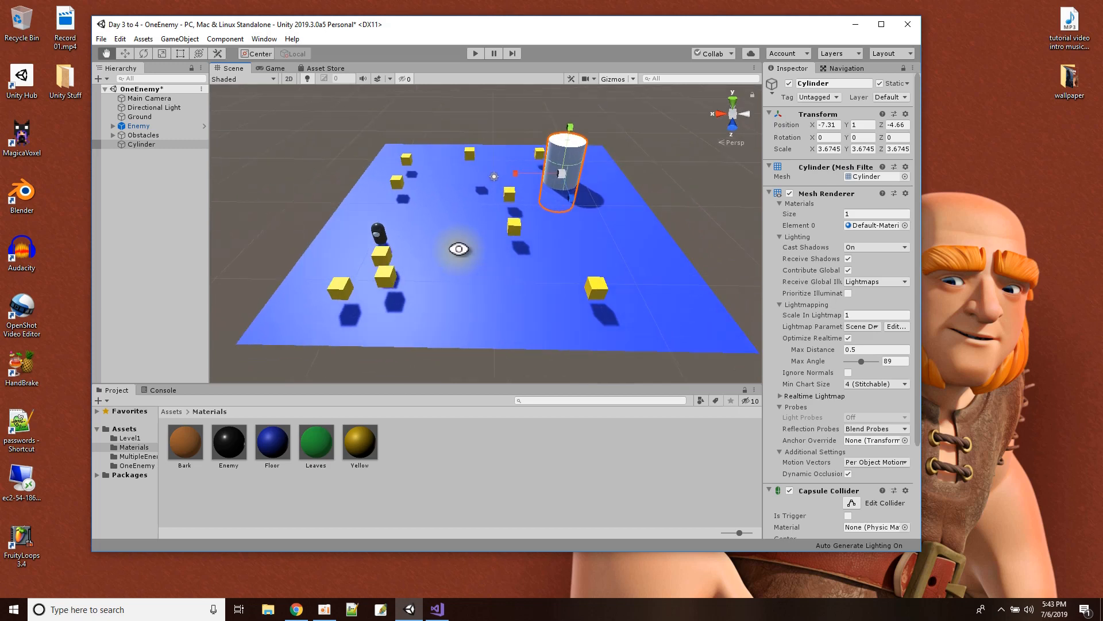
Examine the Enemy capsule up close, list its child objects and inspect the Eye sphere.
click(140, 126)
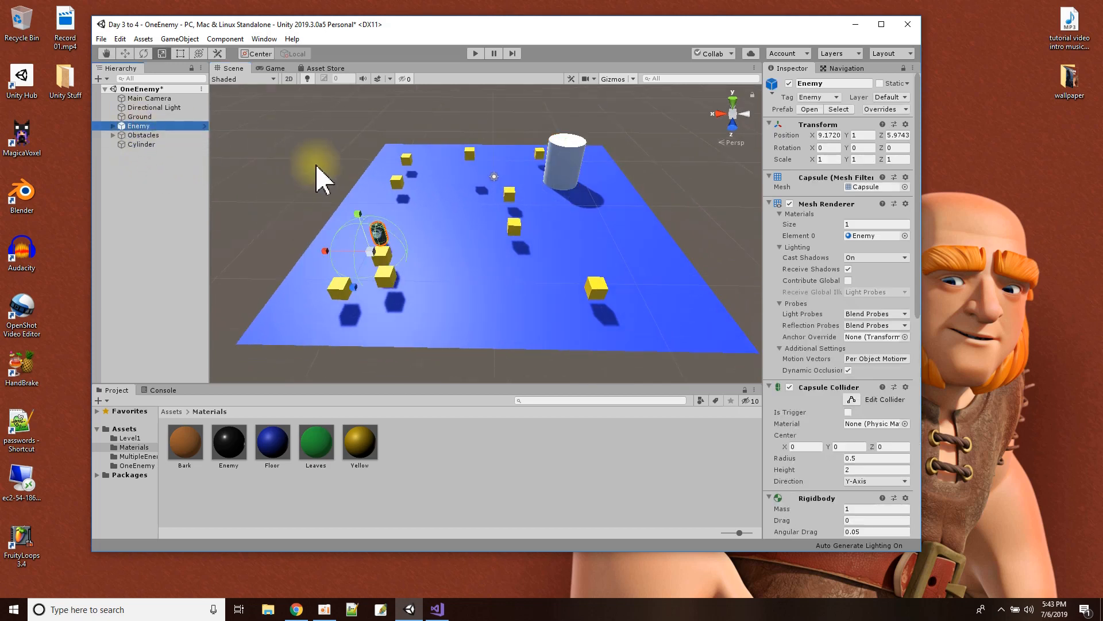
alt+drag(387, 270, 503, 227)
middle_drag(411, 305, 479, 249)
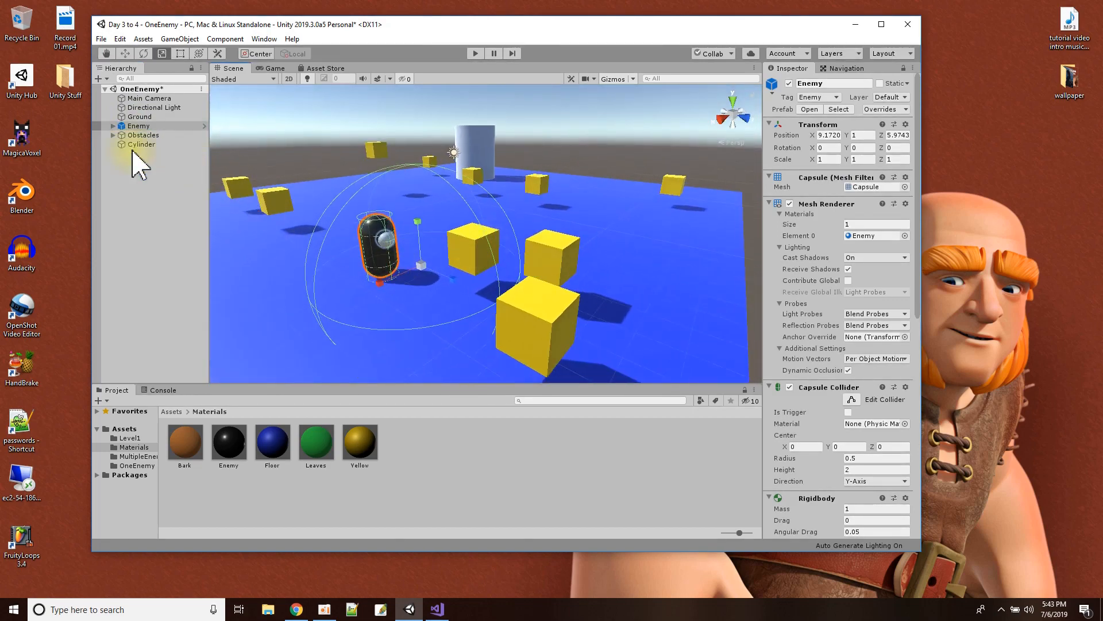
click(113, 126)
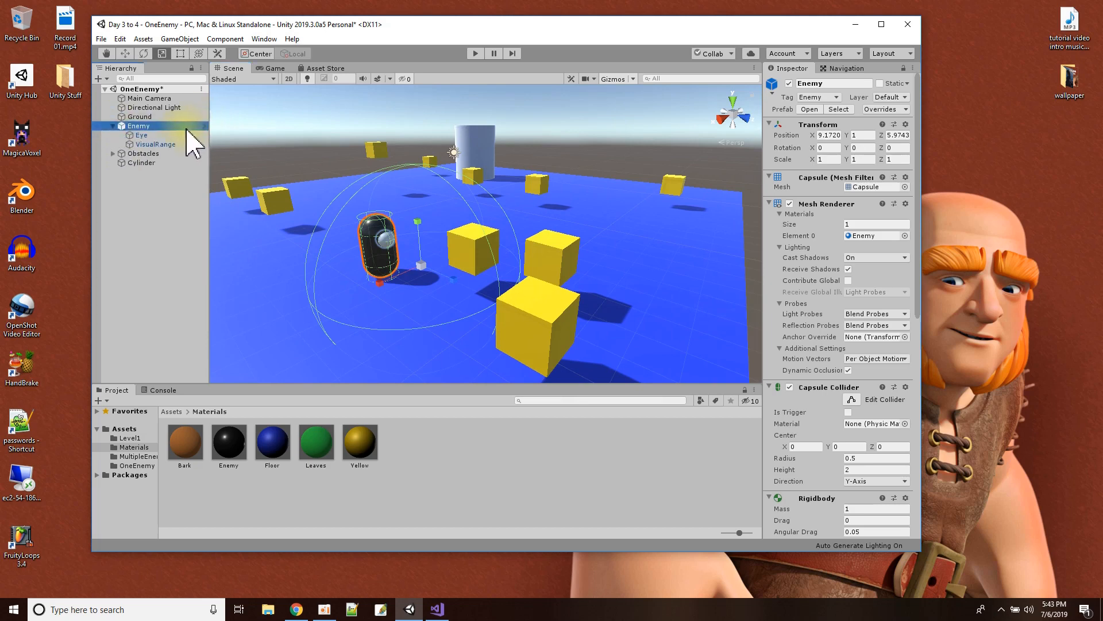
click(145, 126)
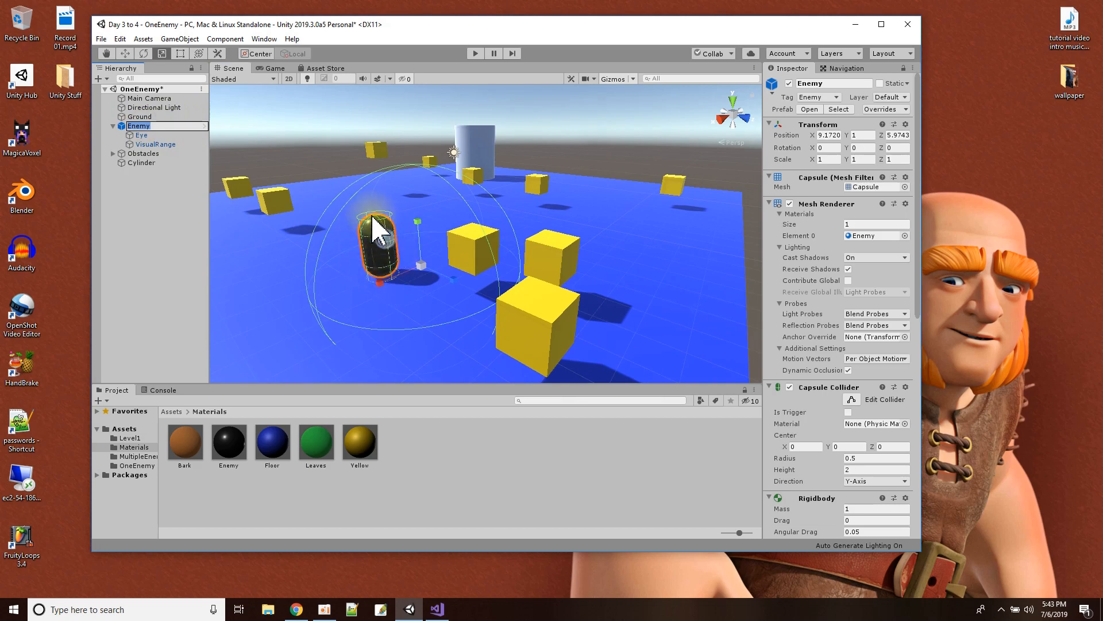
click(138, 135)
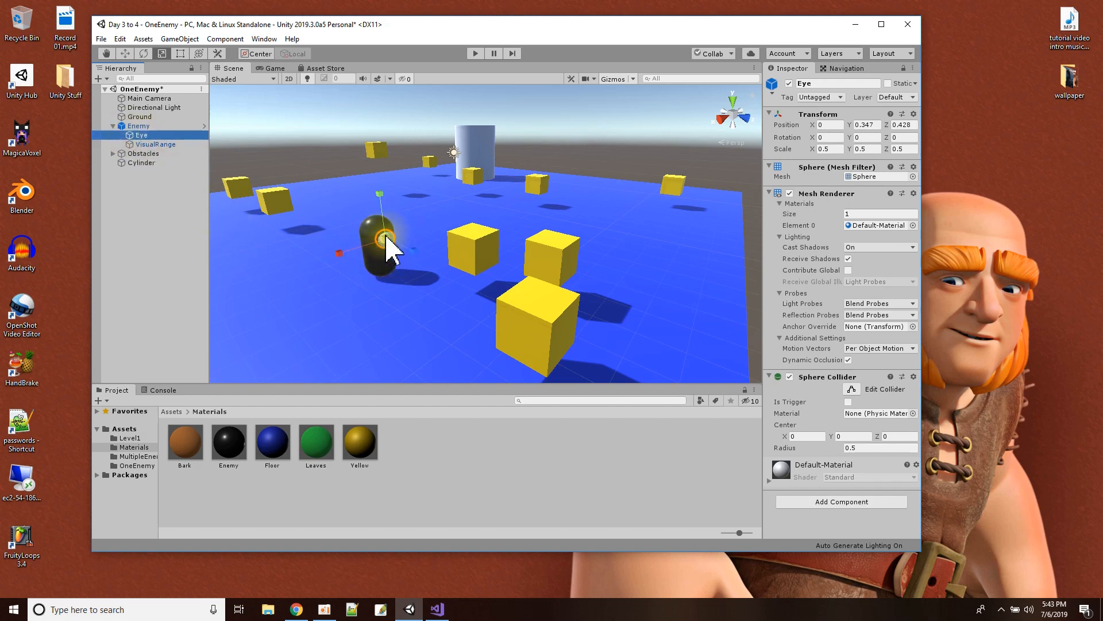
click(106, 54)
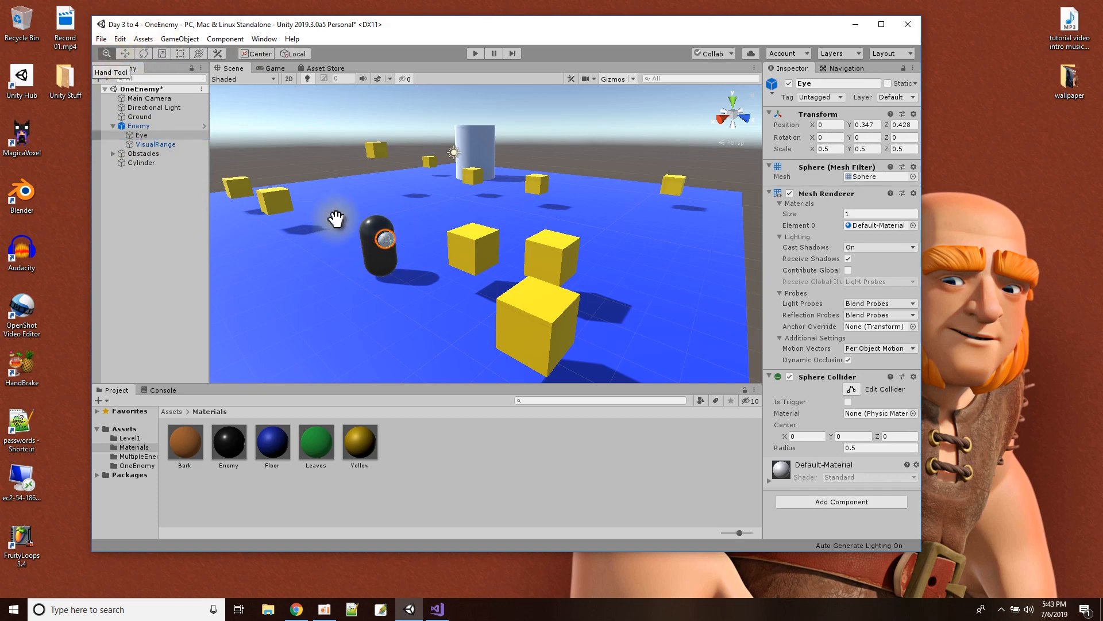
Inspect the VisualRange child of Enemy and view its sphere collider from several angles.
click(155, 145)
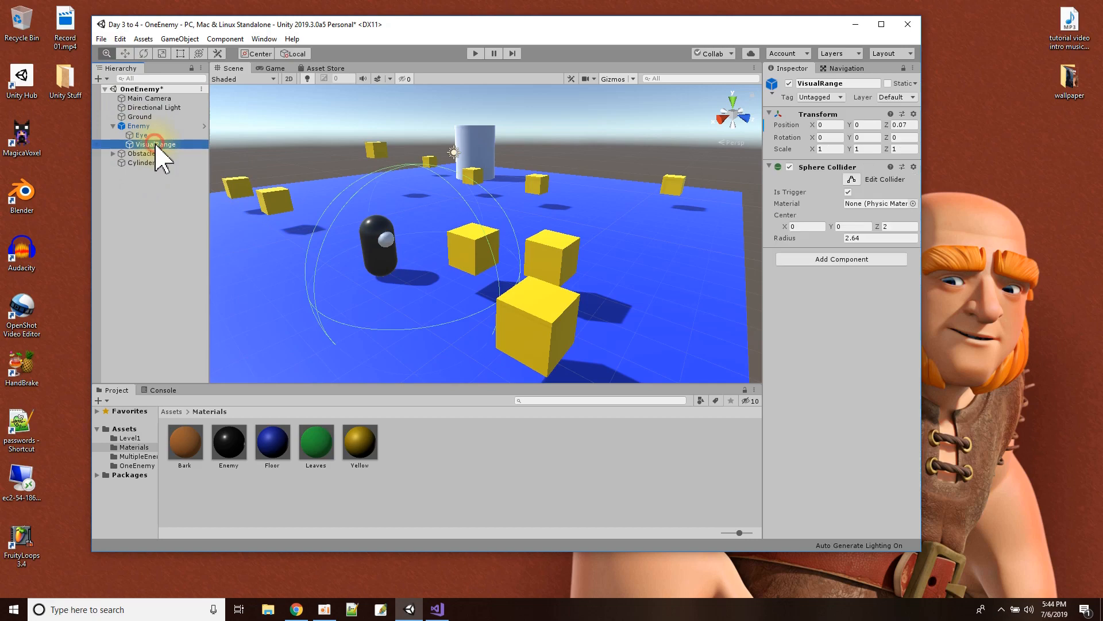
alt+drag(370, 233, 435, 281)
scroll(522, 303, up, 2)
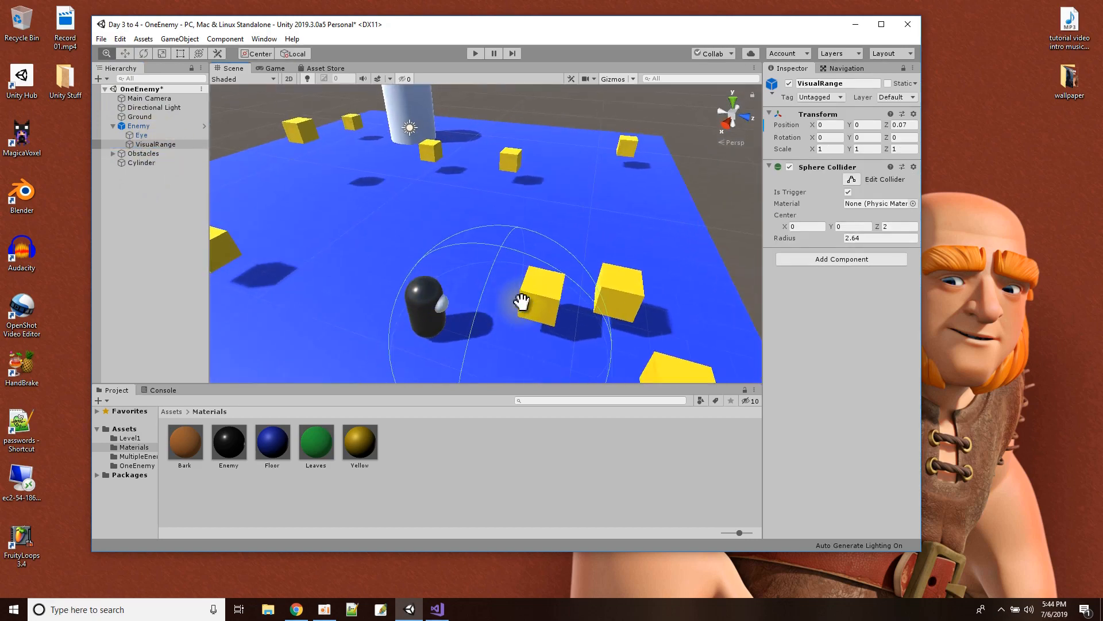
middle_drag(522, 303, 487, 249)
scroll(489, 248, up, 2)
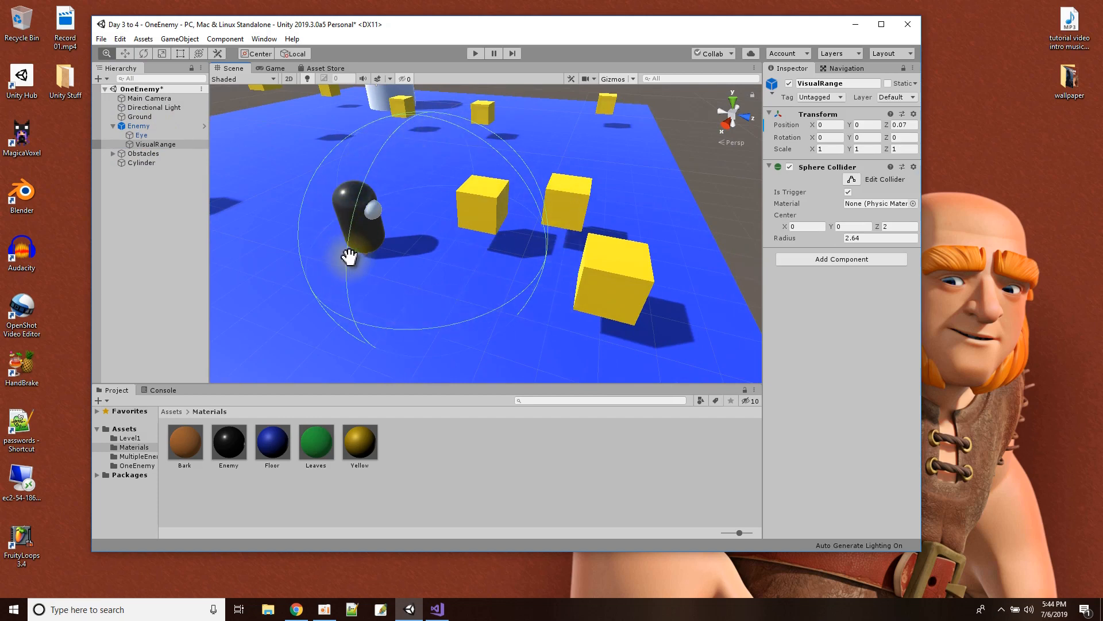
scroll(374, 251, down, 8)
alt+drag(402, 274, 467, 316)
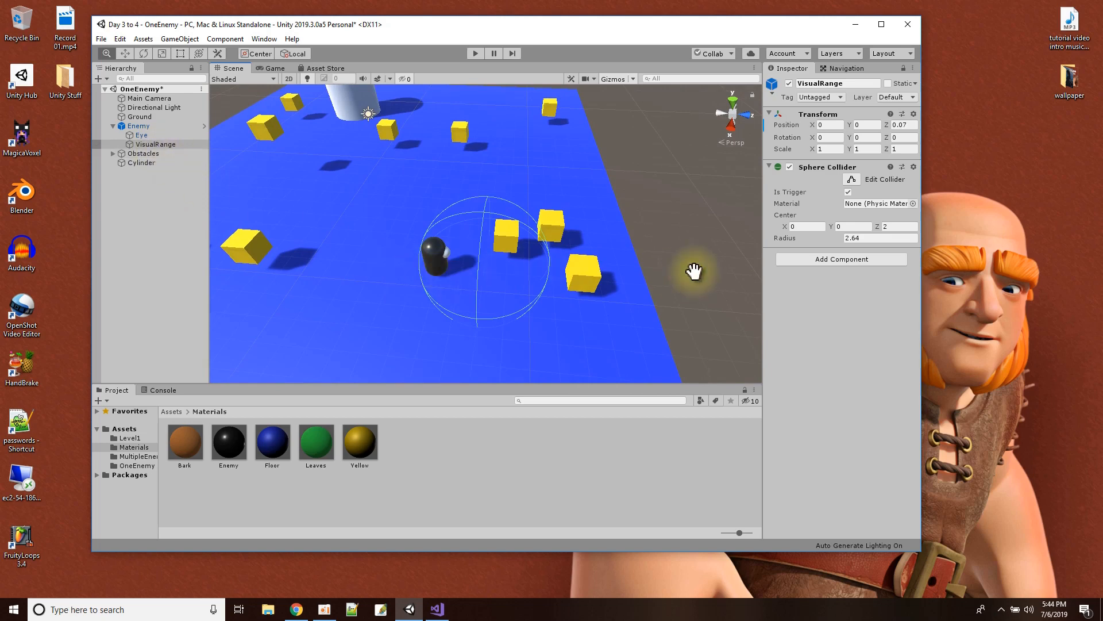
Look up the option for creating an empty child object under Enemy without applying it.
click(144, 128)
right_click(142, 126)
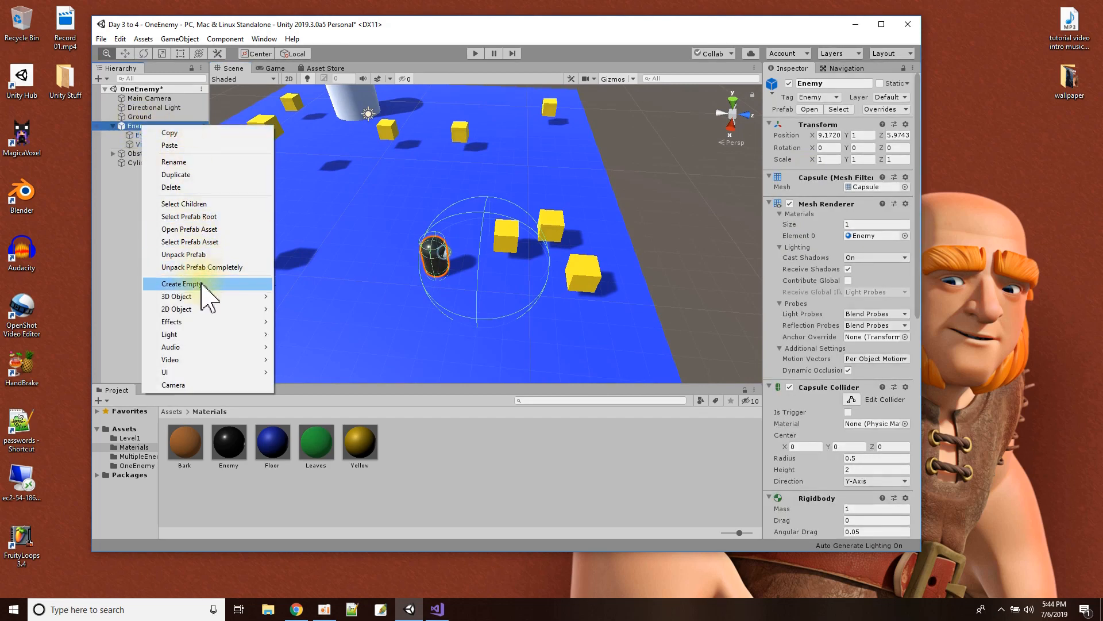
click(115, 226)
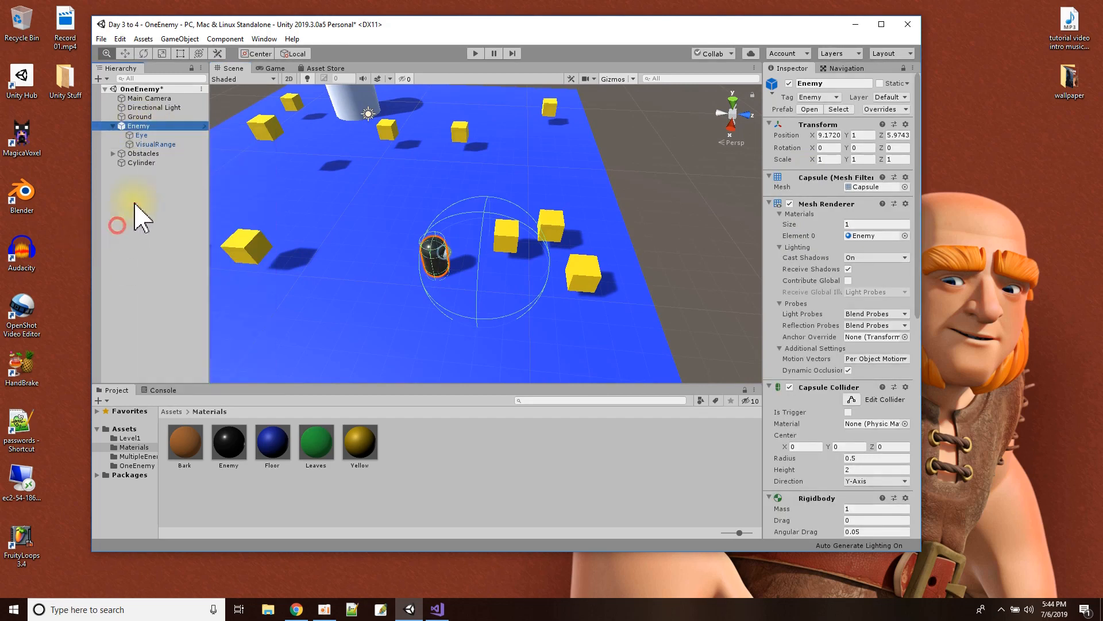
Review where a Sphere Collider is found among the Physics components for VisualRange without adding one.
click(148, 144)
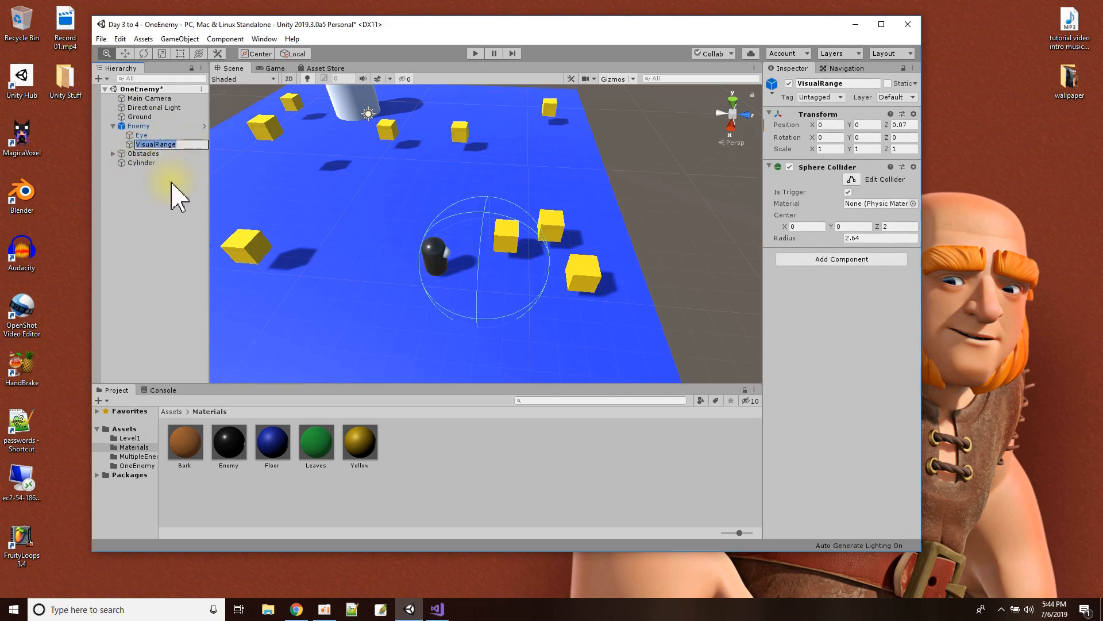
click(165, 213)
click(138, 144)
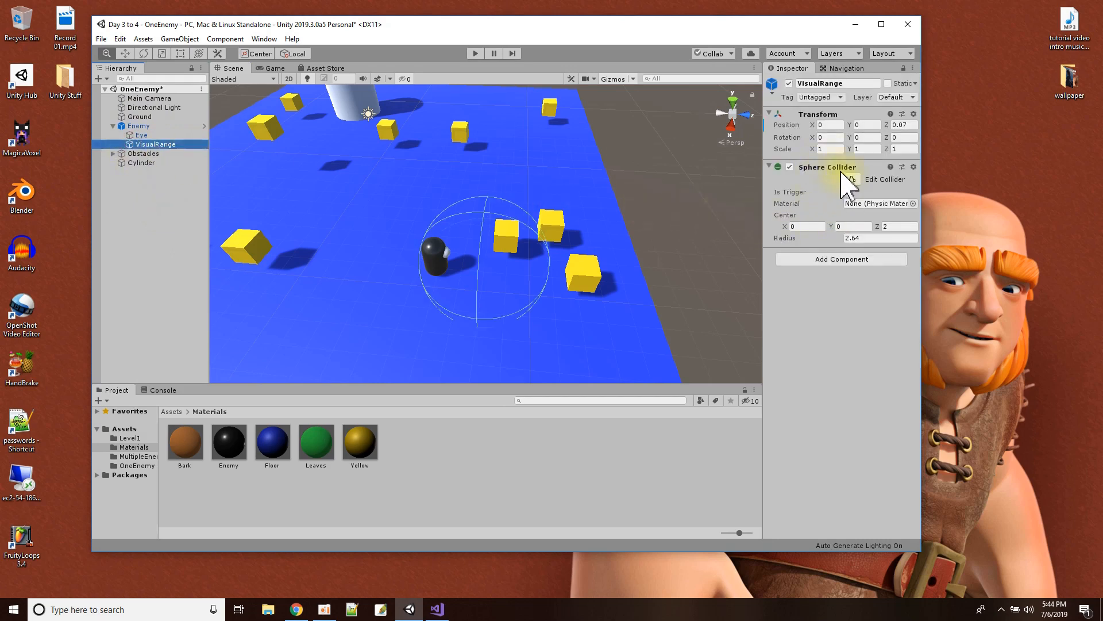
click(850, 261)
click(813, 406)
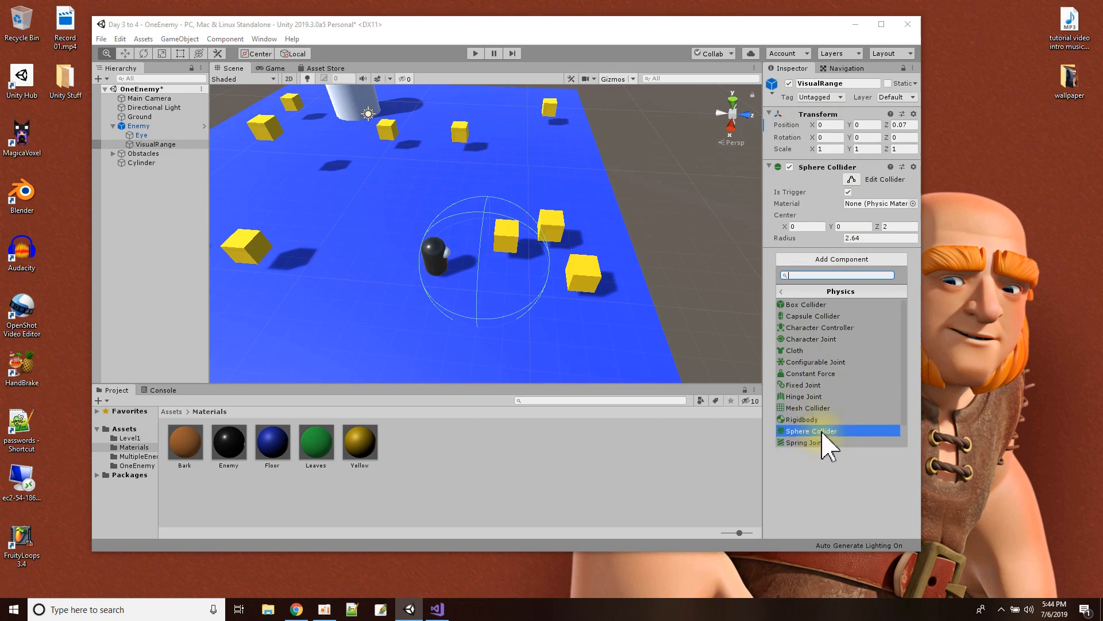
click(829, 485)
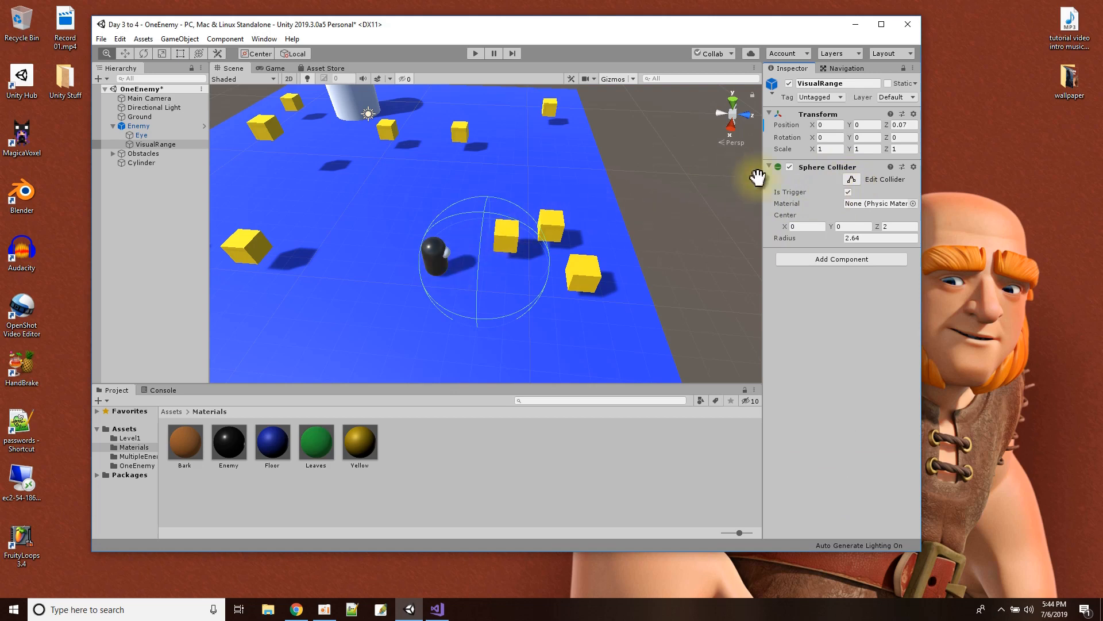
Resize the VisualRange sphere collider with its edit handles, and set its center Y to 0.27 and radius to 2.5.
click(852, 180)
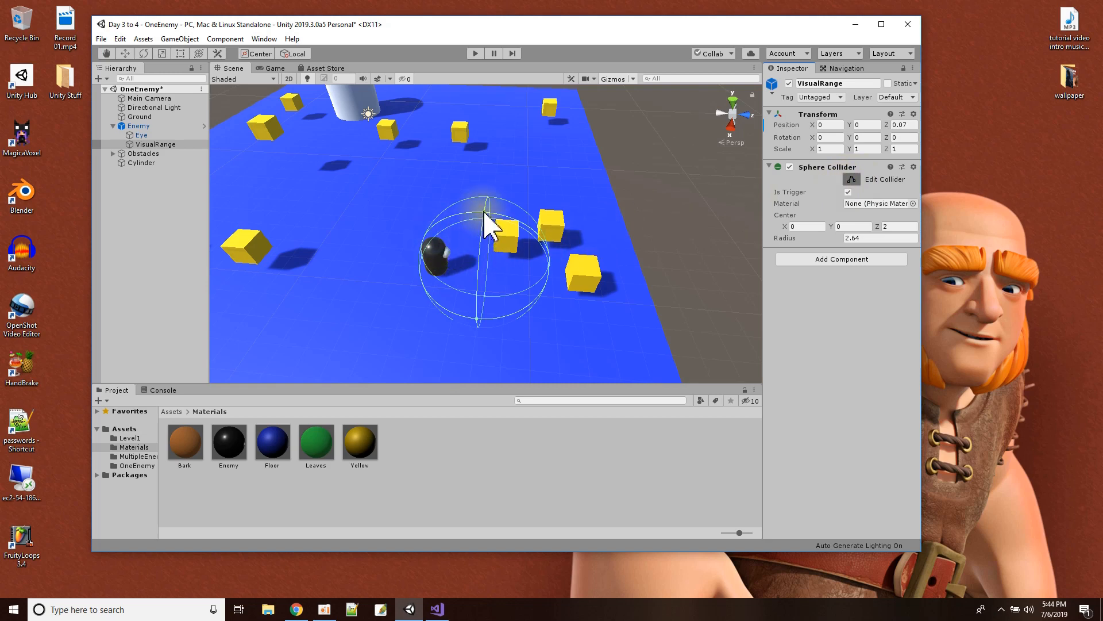
drag(484, 211, 486, 214)
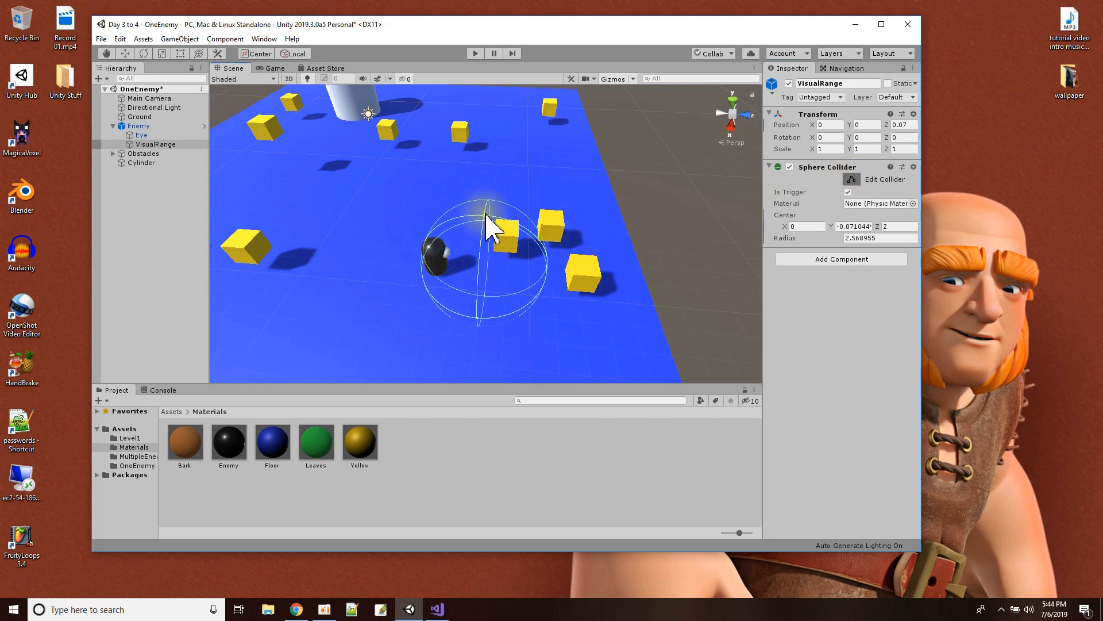
scroll(485, 237, up, 3)
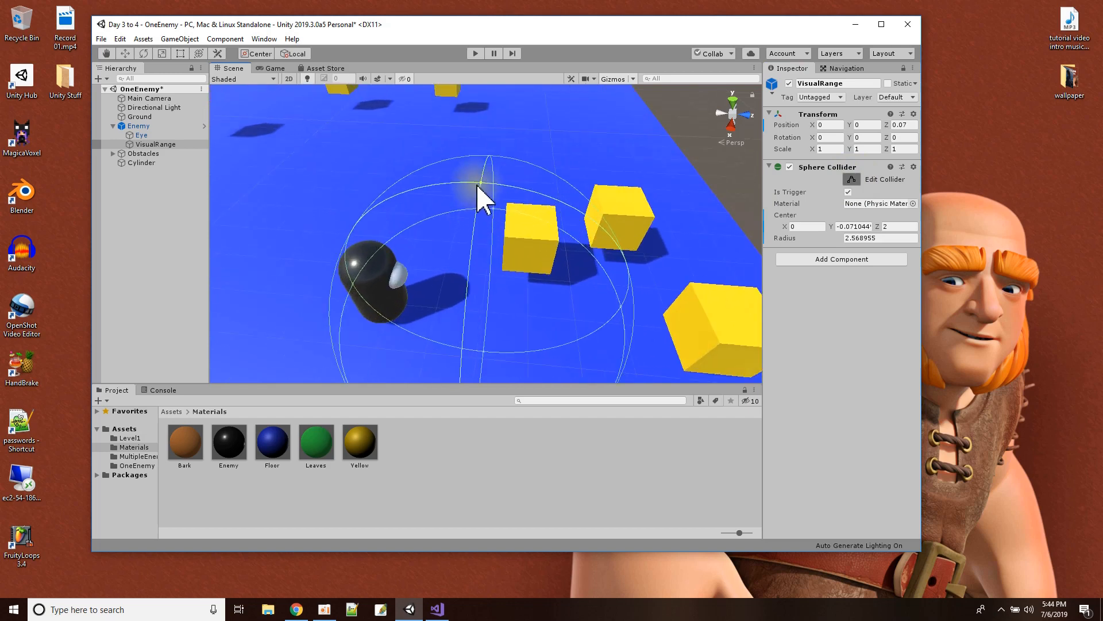
scroll(493, 227, down, 3)
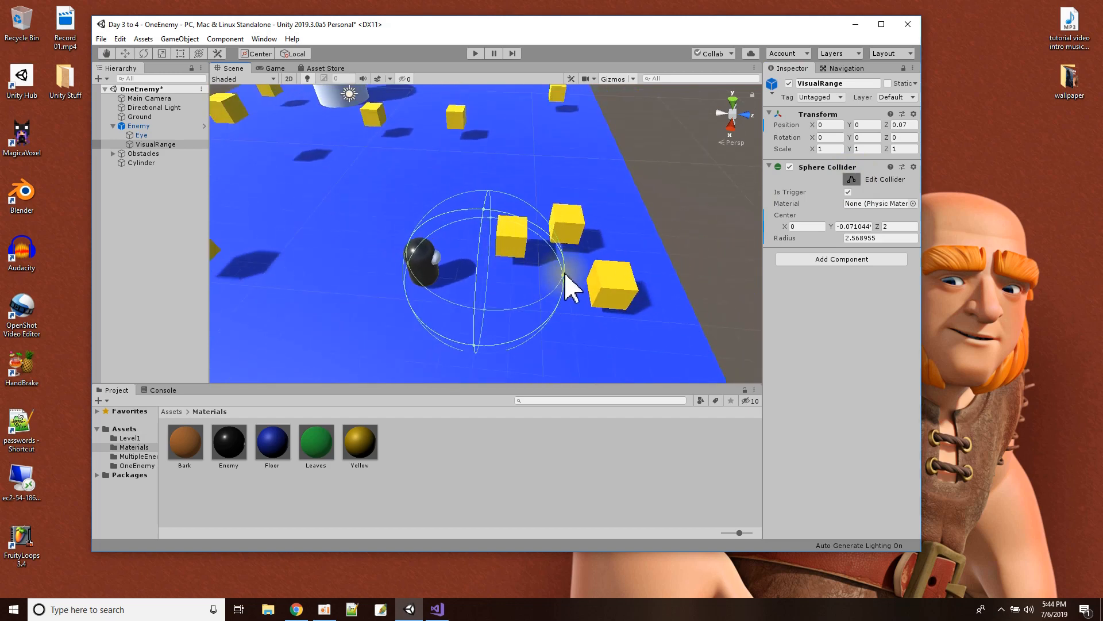
click(849, 179)
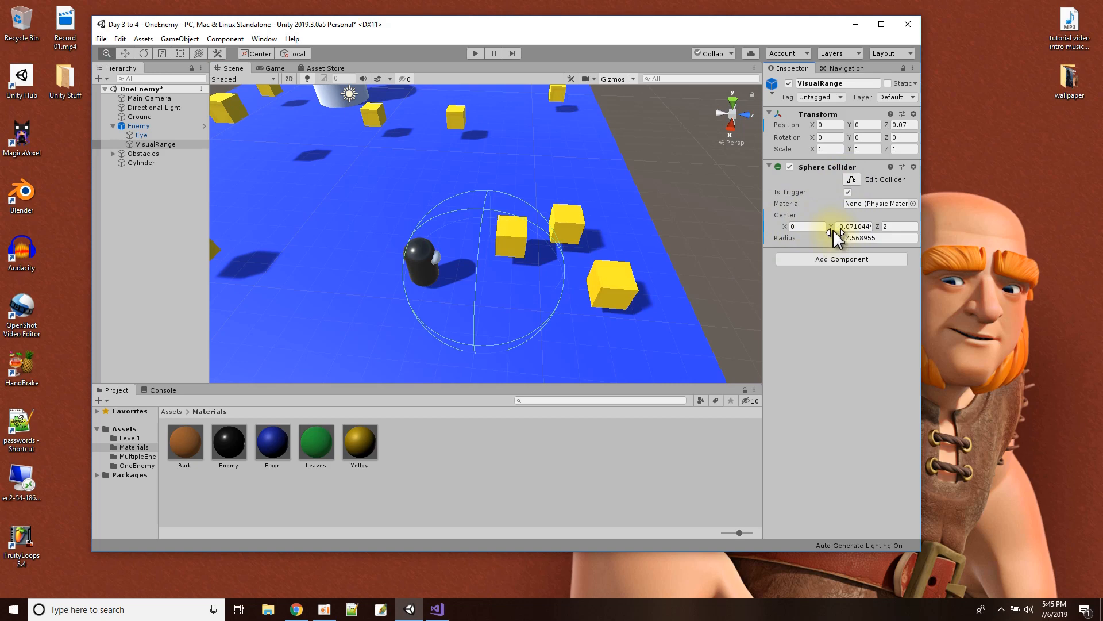
drag(833, 230, 790, 246)
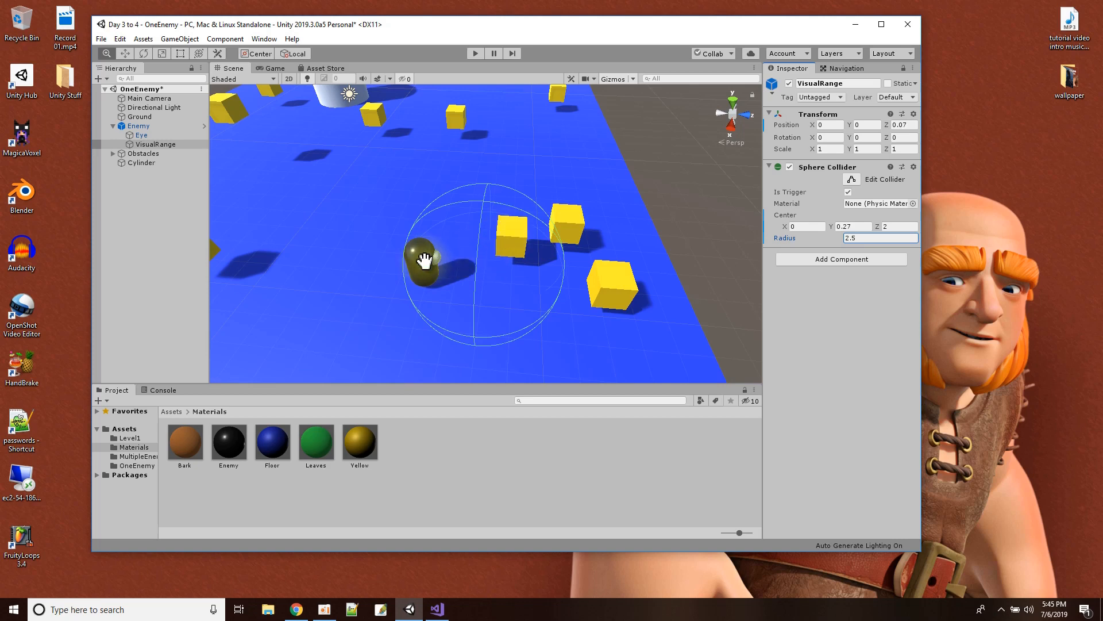
Move the Enemy with its children around among the boxes, finishing at position X 9, Z 2.57.
click(138, 127)
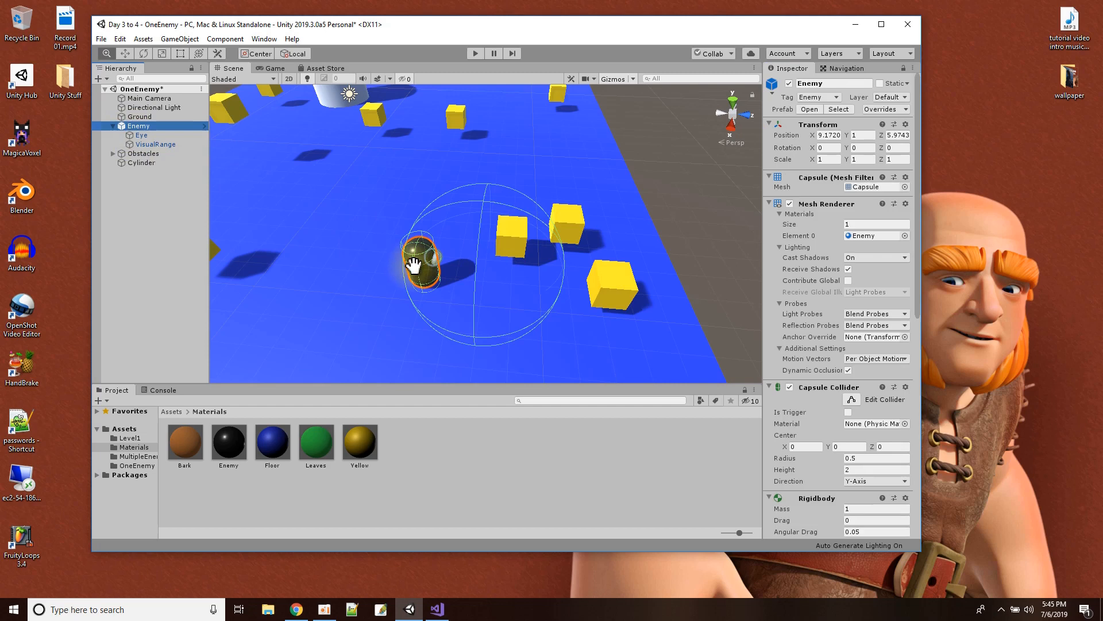
click(125, 54)
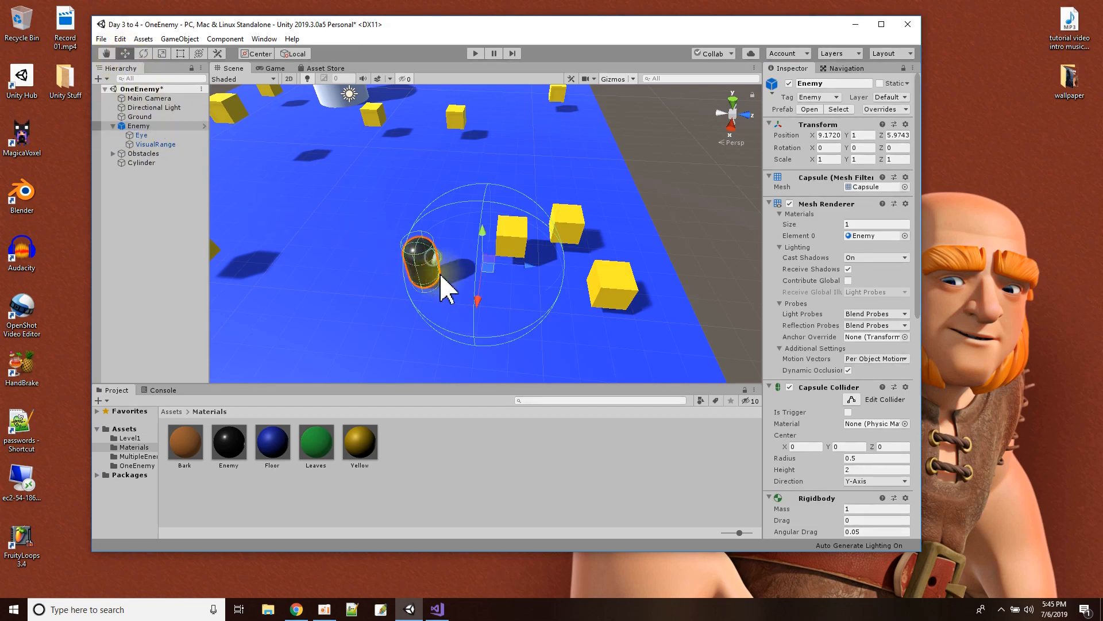
drag(487, 267, 444, 258)
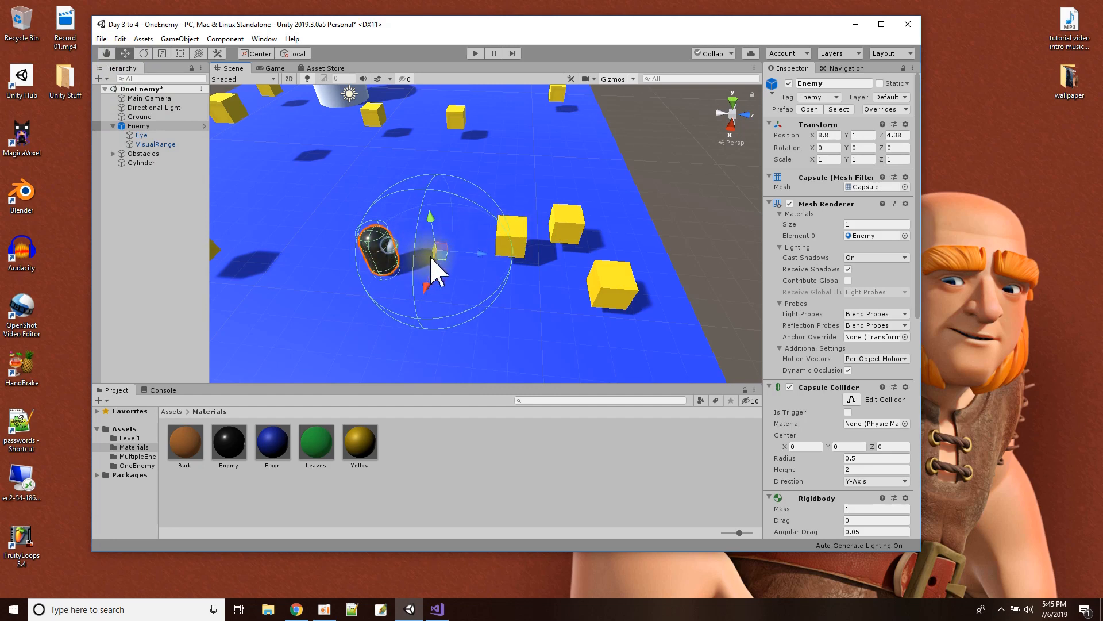
drag(442, 258, 672, 239)
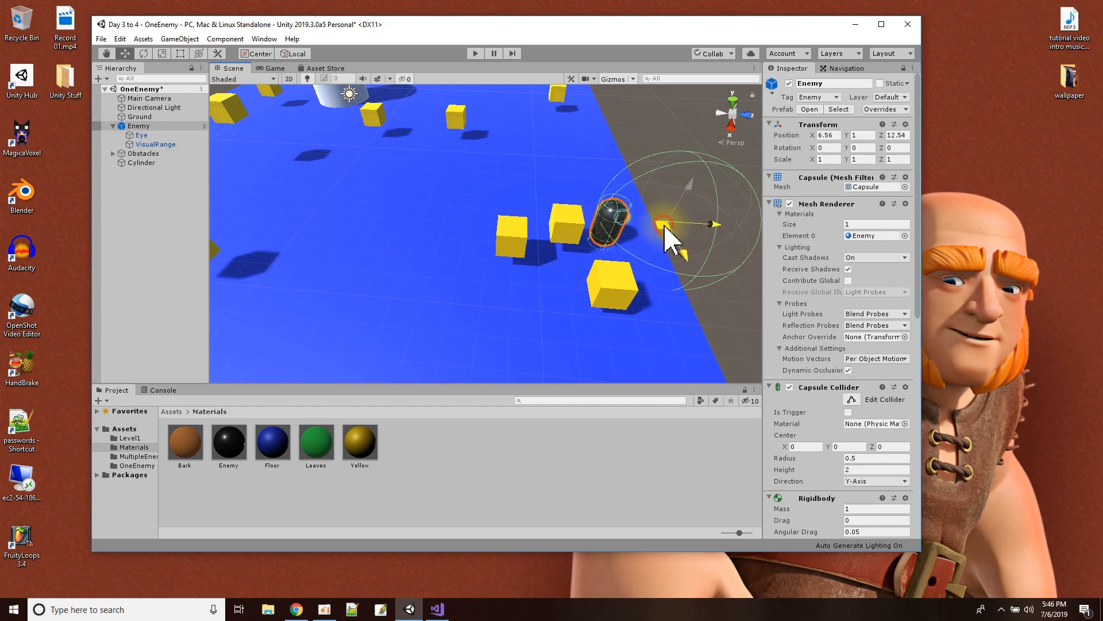
drag(666, 239, 384, 258)
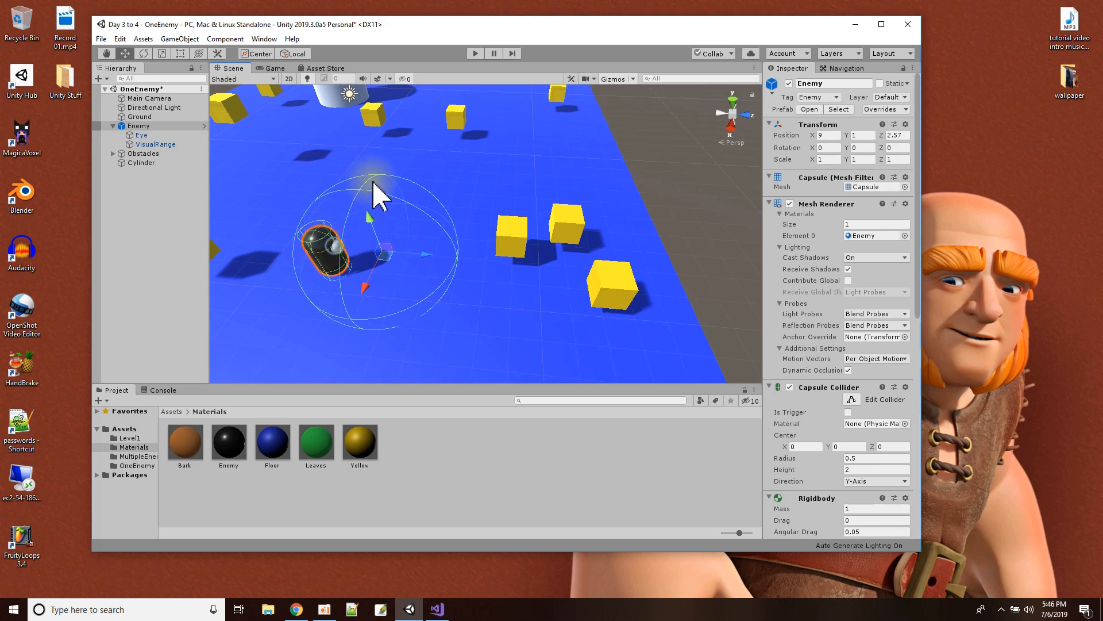
Inspect the collider and Is Trigger settings of the Box (6) obstacle, the Enemy and its VisualRange child.
click(508, 244)
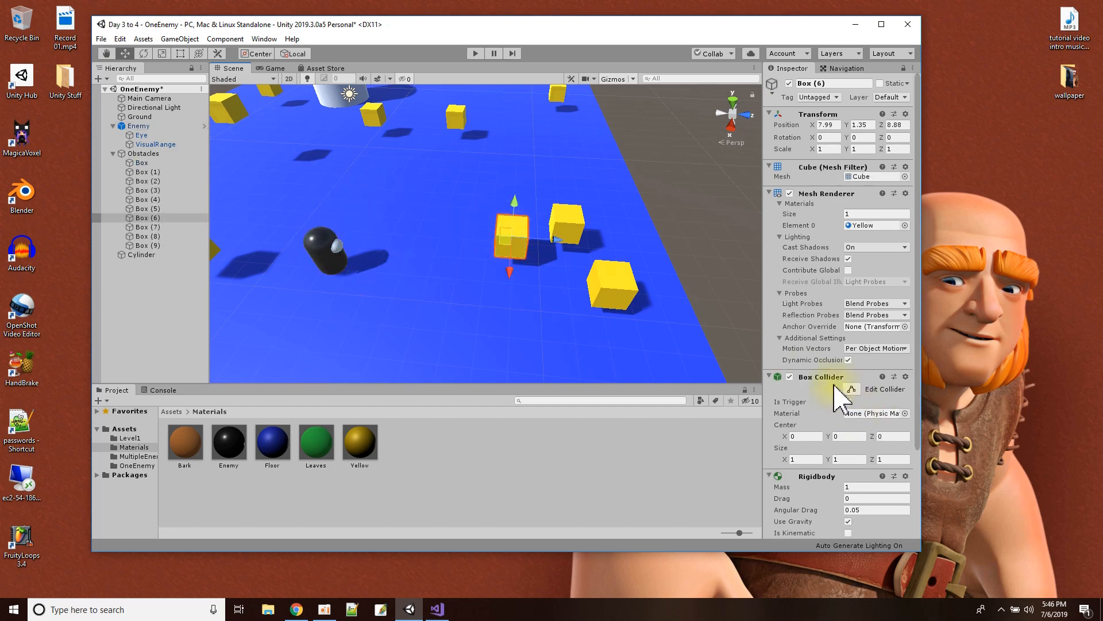
scroll(840, 397, down, 5)
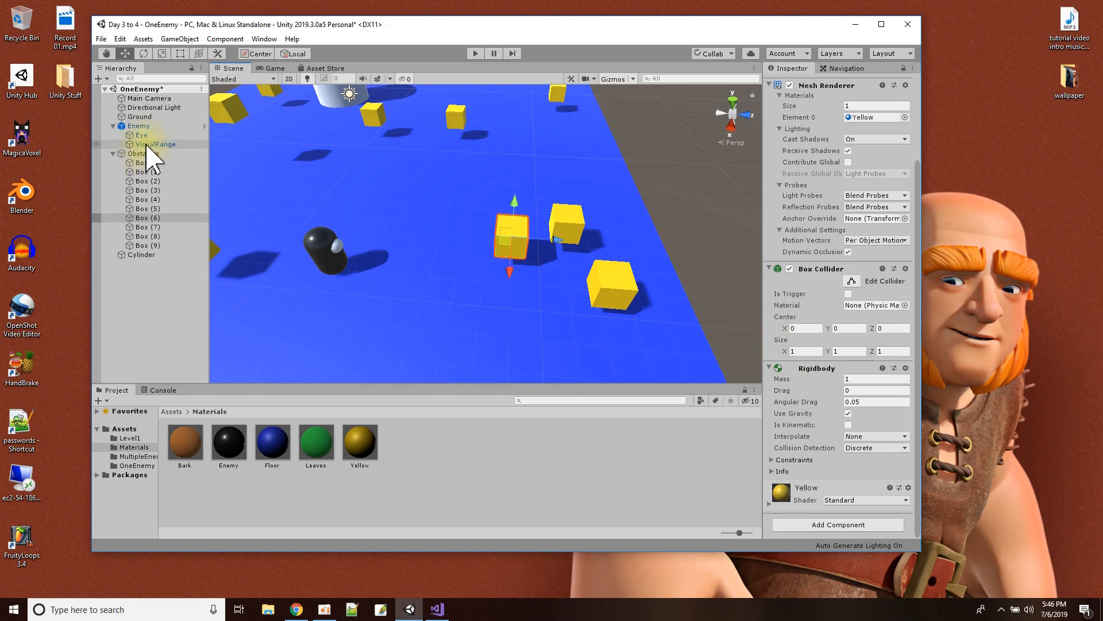
click(139, 126)
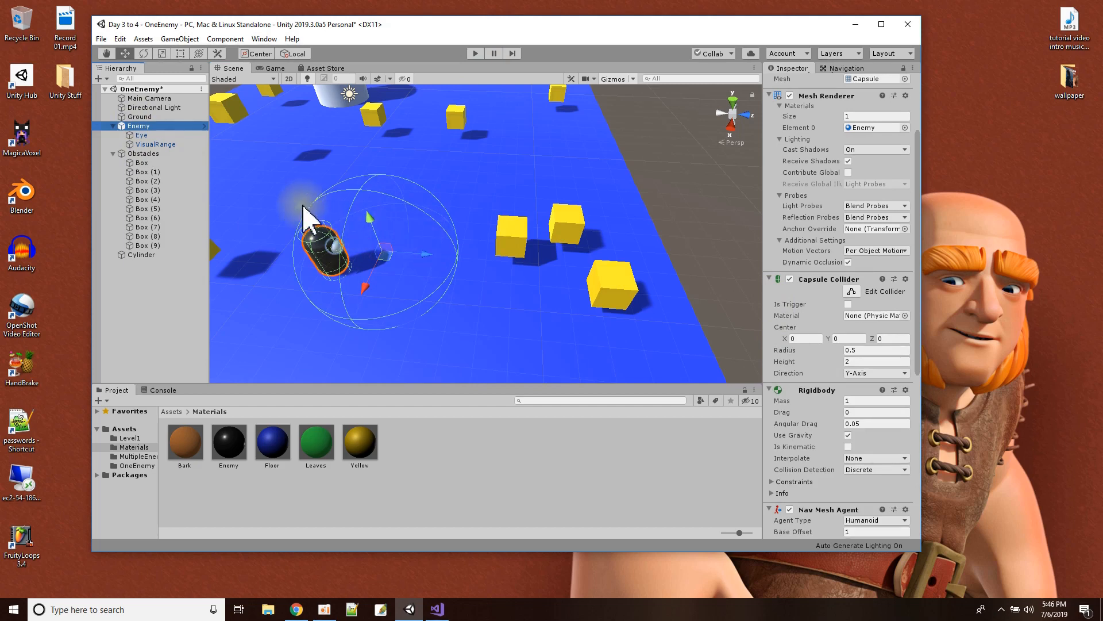
click(156, 144)
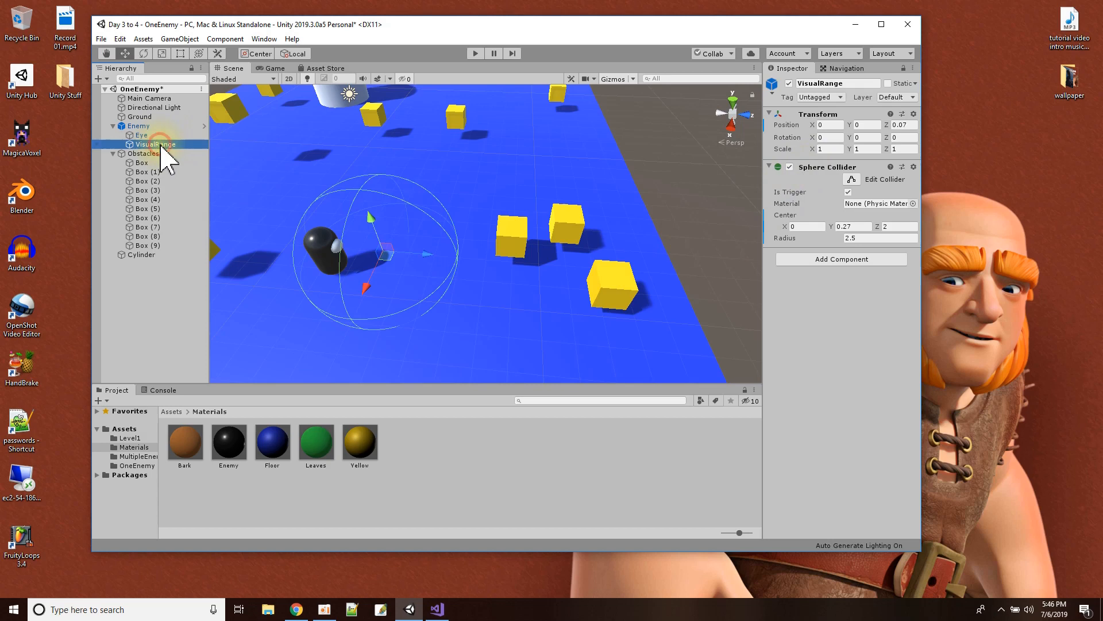
click(156, 144)
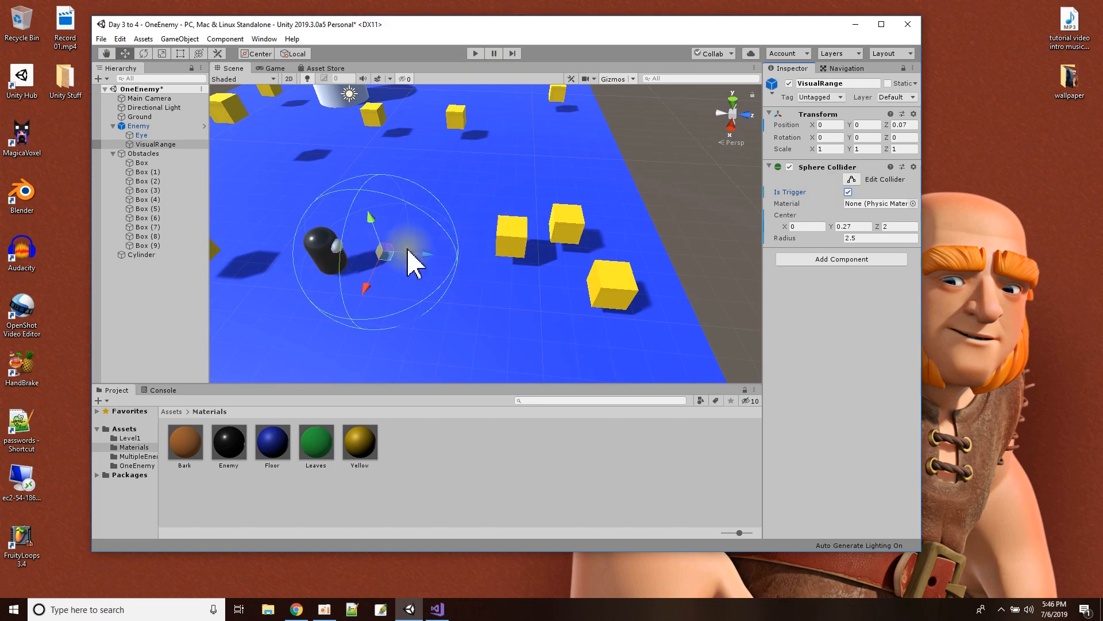
Run the scene with VisualRange's Is Trigger enabled, watch the Enemy move among the boxes, and stop play mode.
click(475, 54)
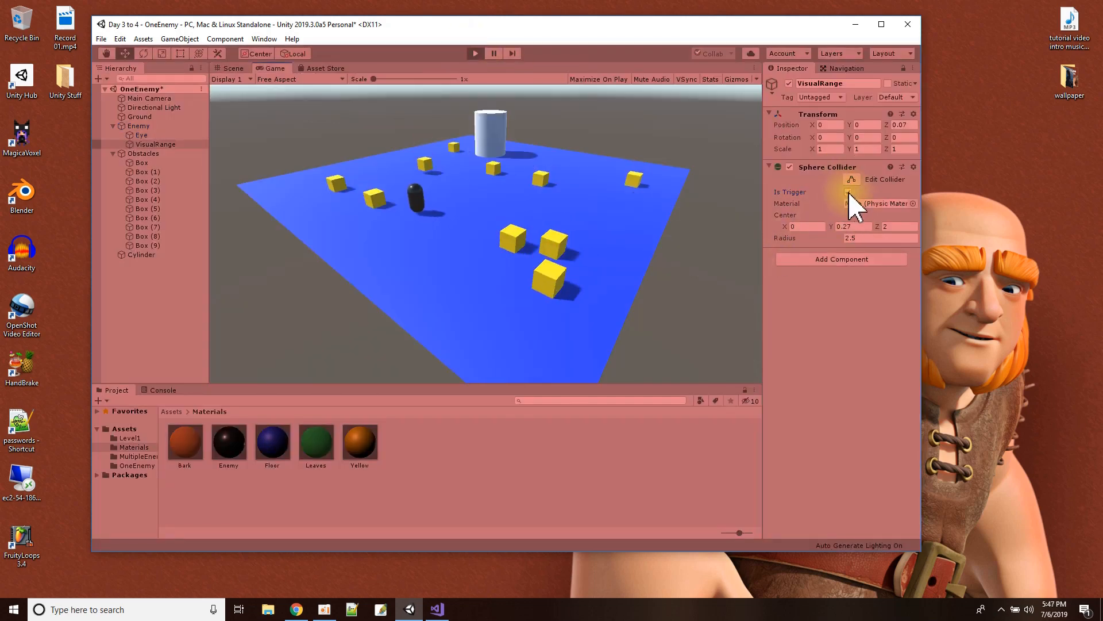
click(398, 177)
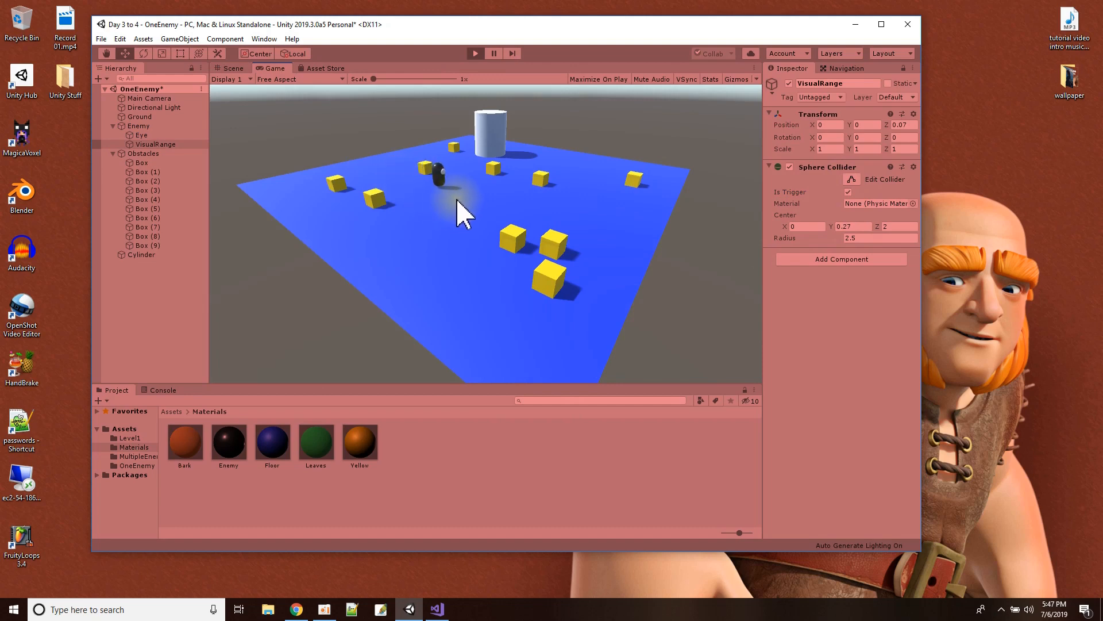
click(511, 231)
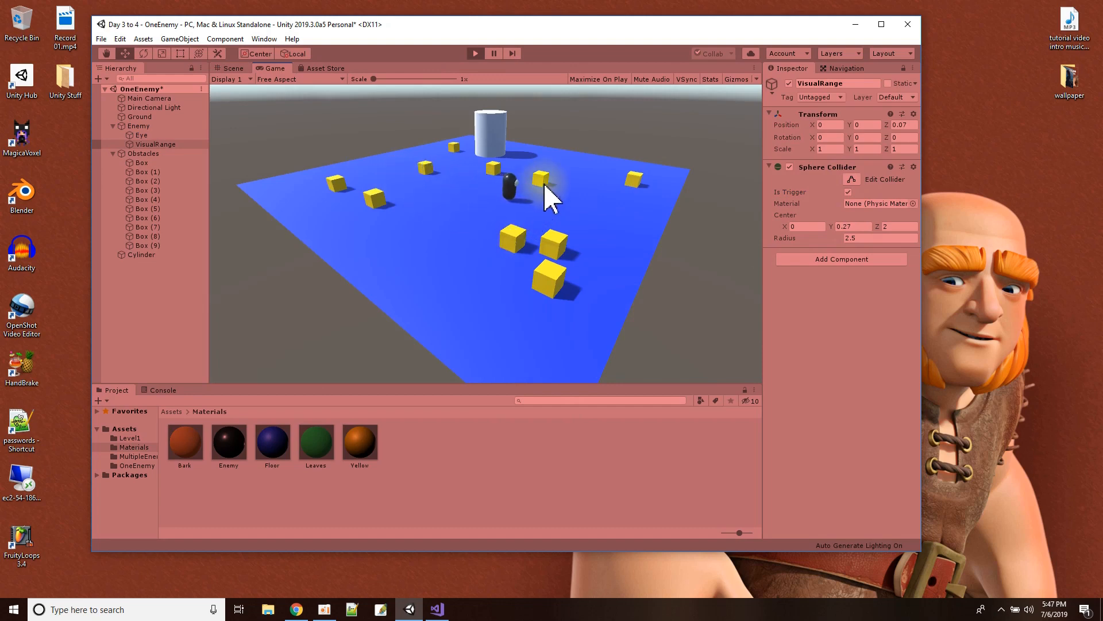
click(474, 182)
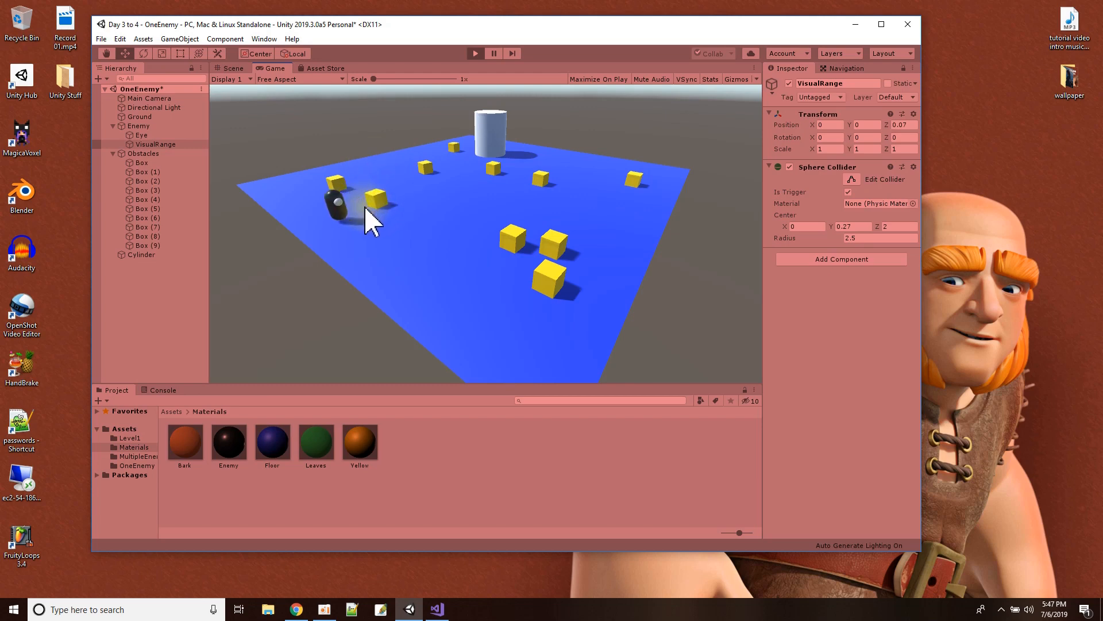
click(477, 53)
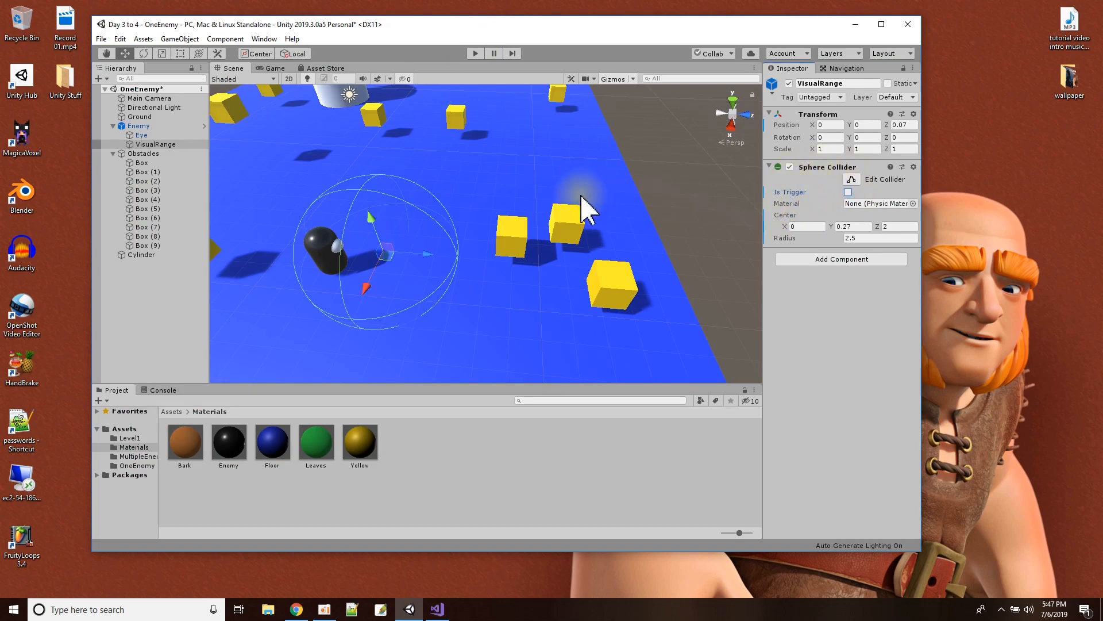
Test the scene in play mode with VisualRange's Is Trigger disabled, stop it and re-enable Is Trigger.
click(472, 53)
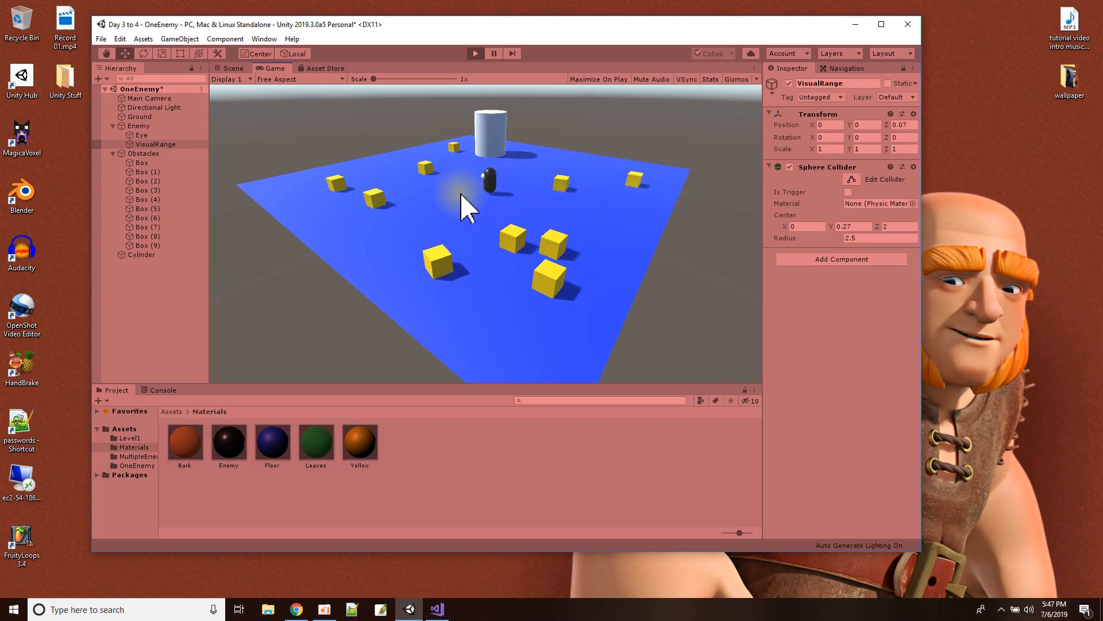
click(475, 53)
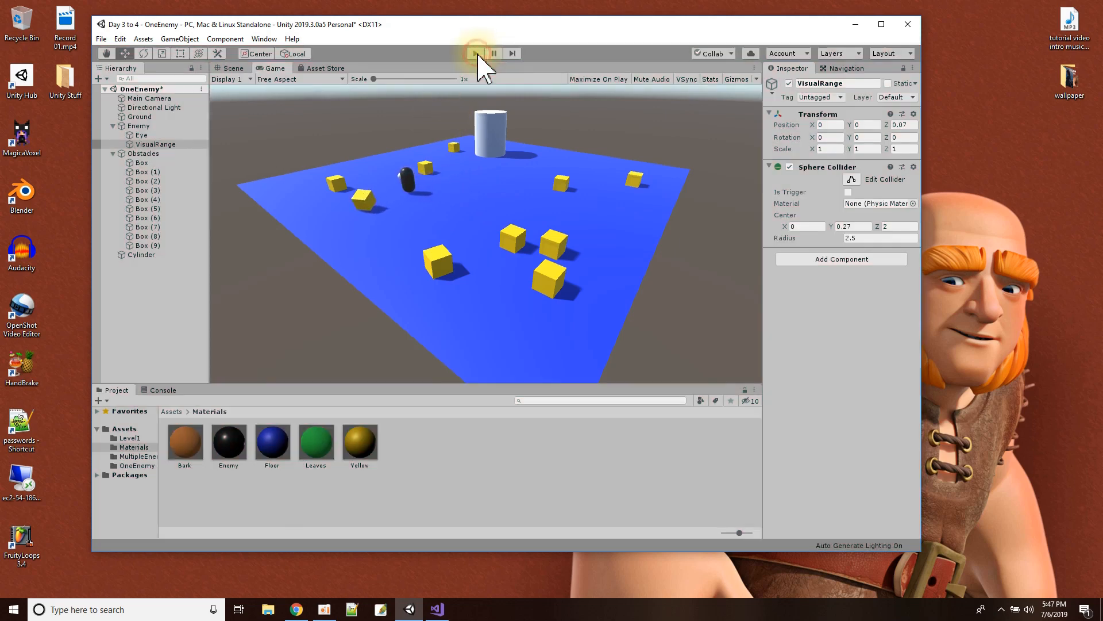
click(155, 144)
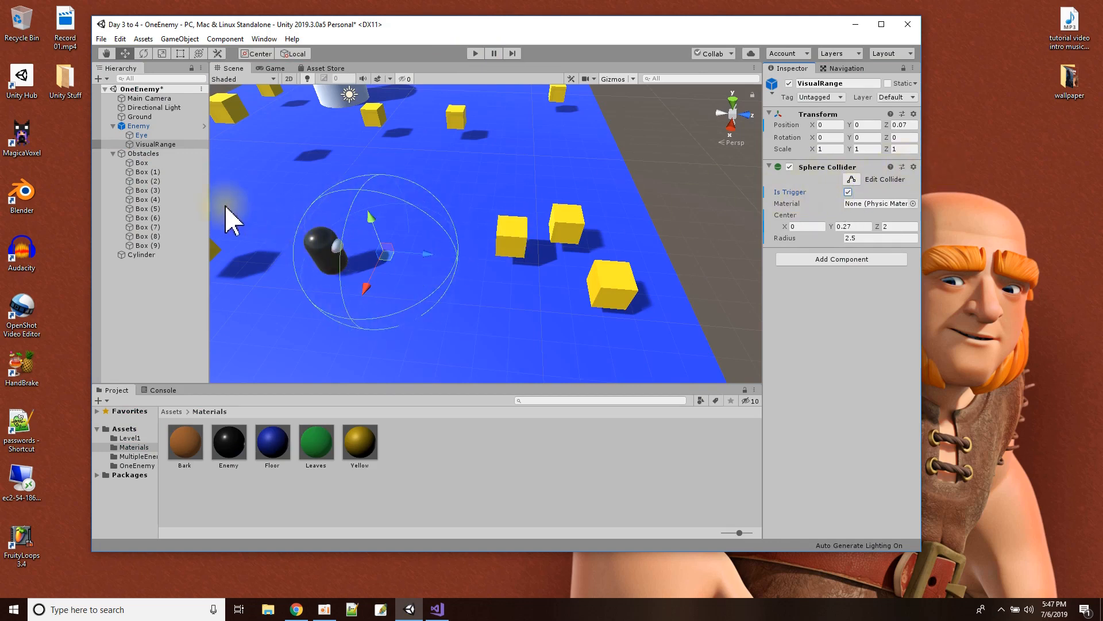
Review the Enemy's Nav Mesh Agent and AI Controller script components and show the contents of the Assets folder.
click(135, 126)
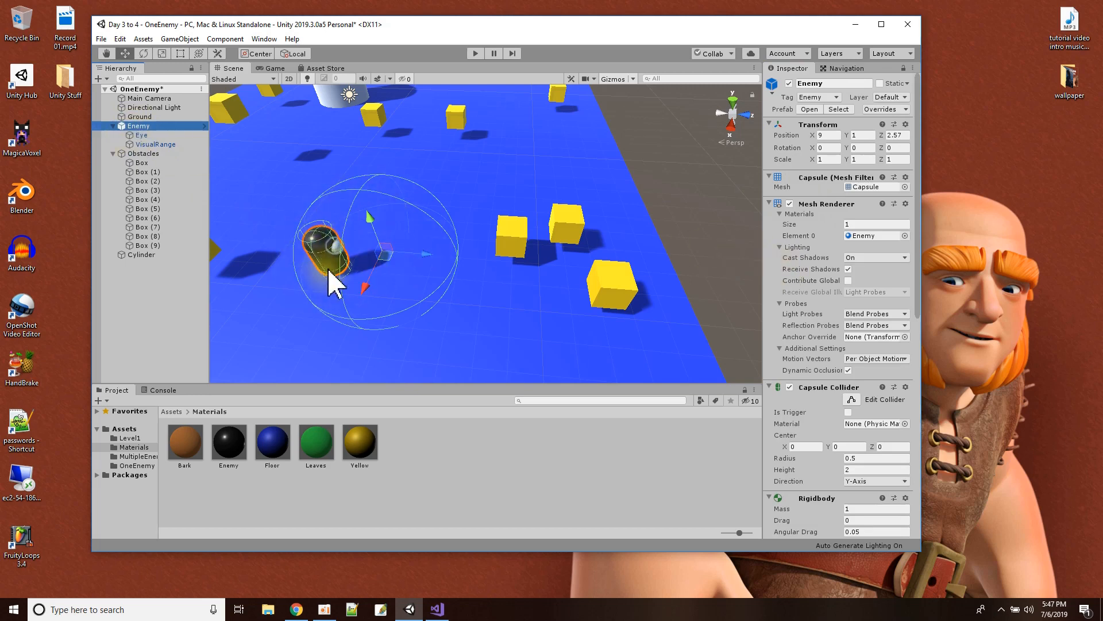
scroll(350, 148, down, 2)
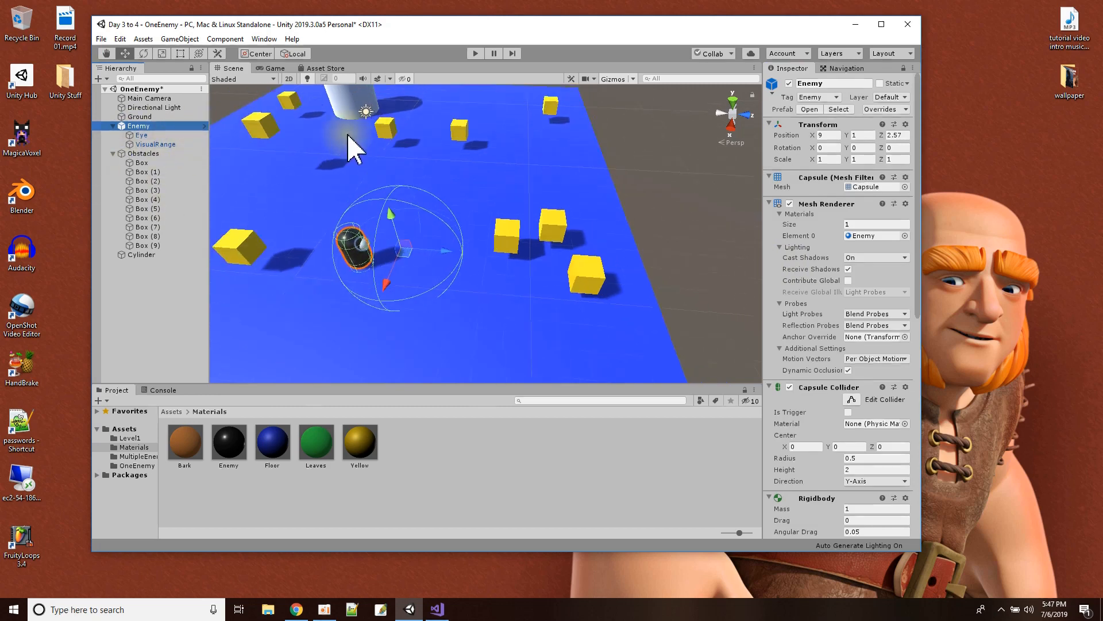
scroll(350, 149, down, 3)
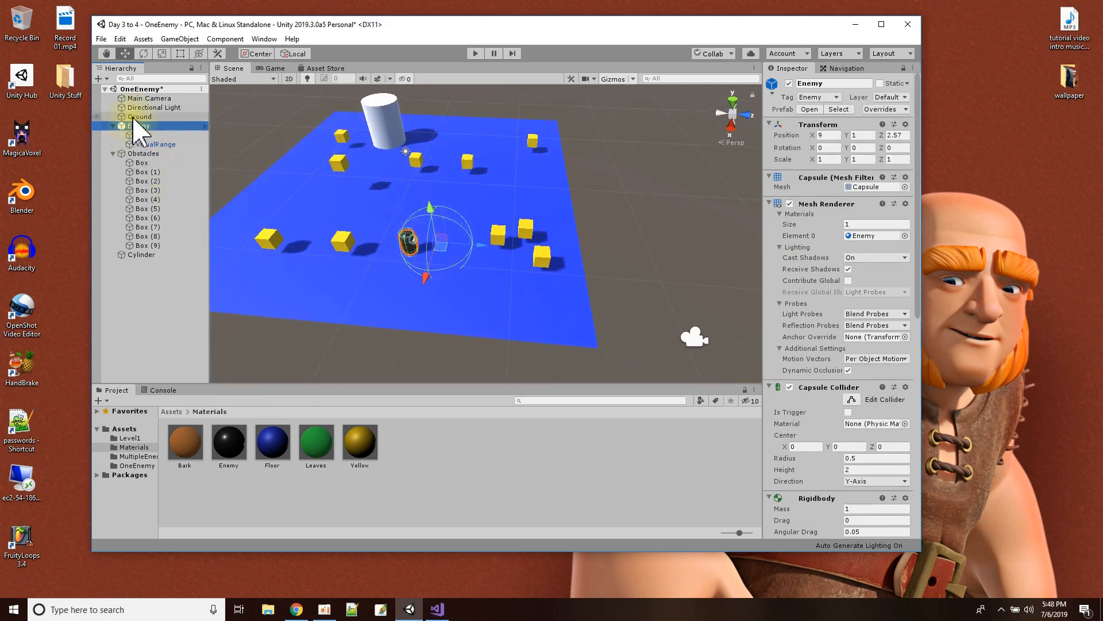
scroll(829, 383, down, 8)
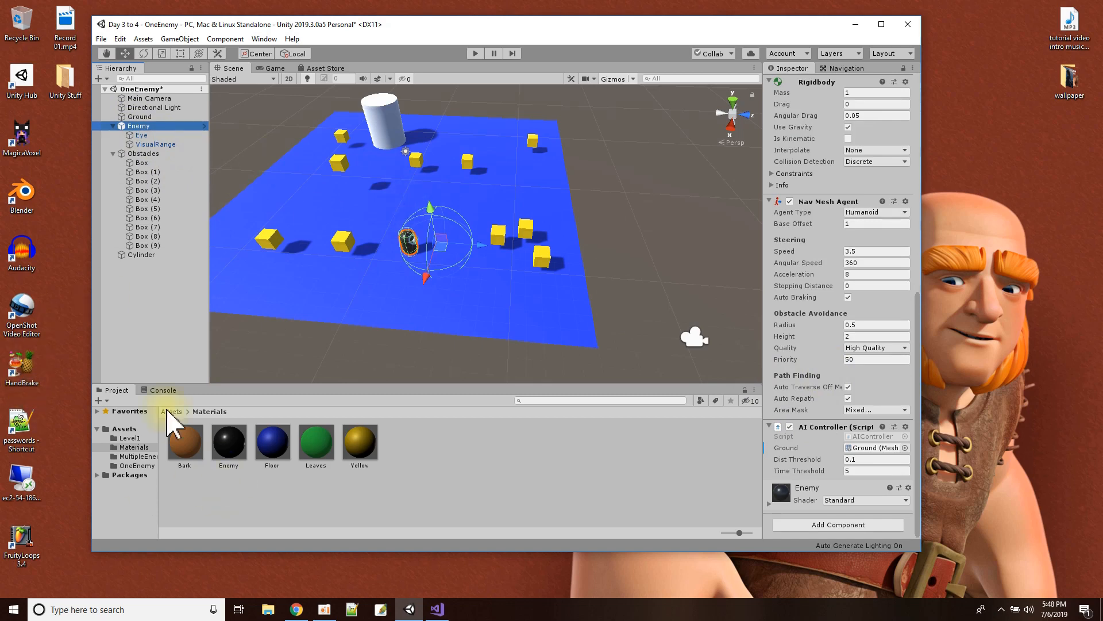
click(124, 429)
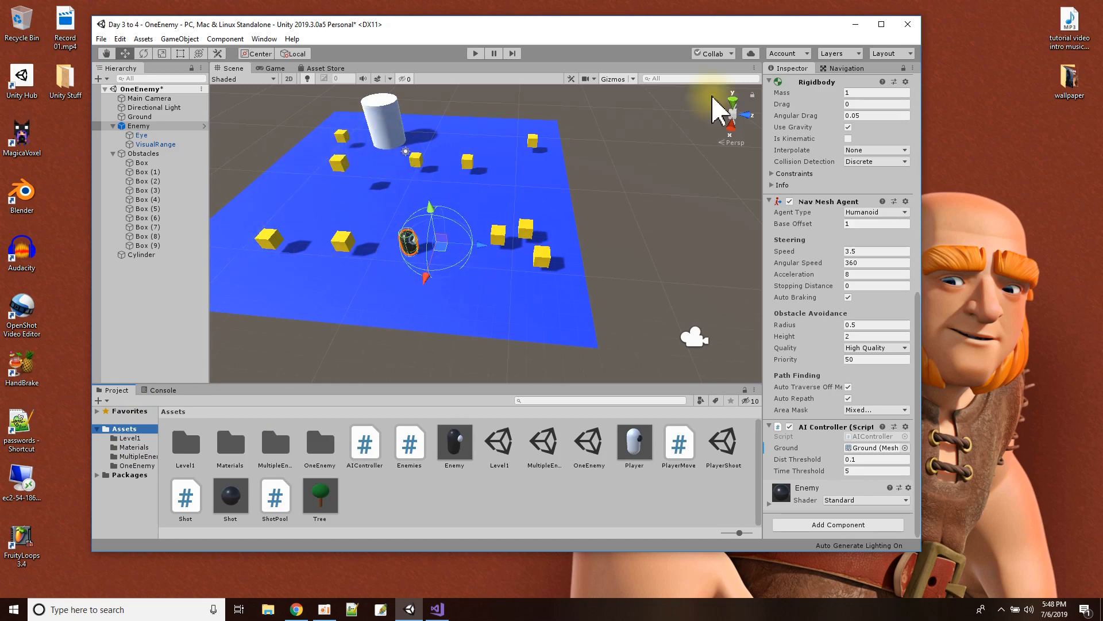
Open the AI Navigation window and look through its Agents, Areas, Bake and Object settings.
click(261, 39)
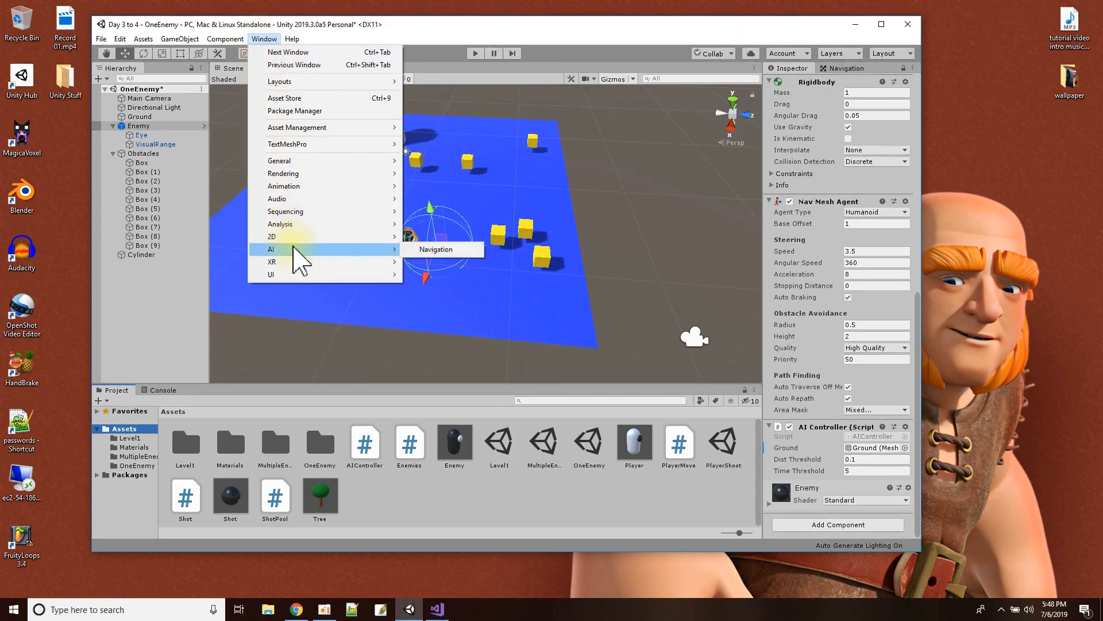
mouse_move(379, 248)
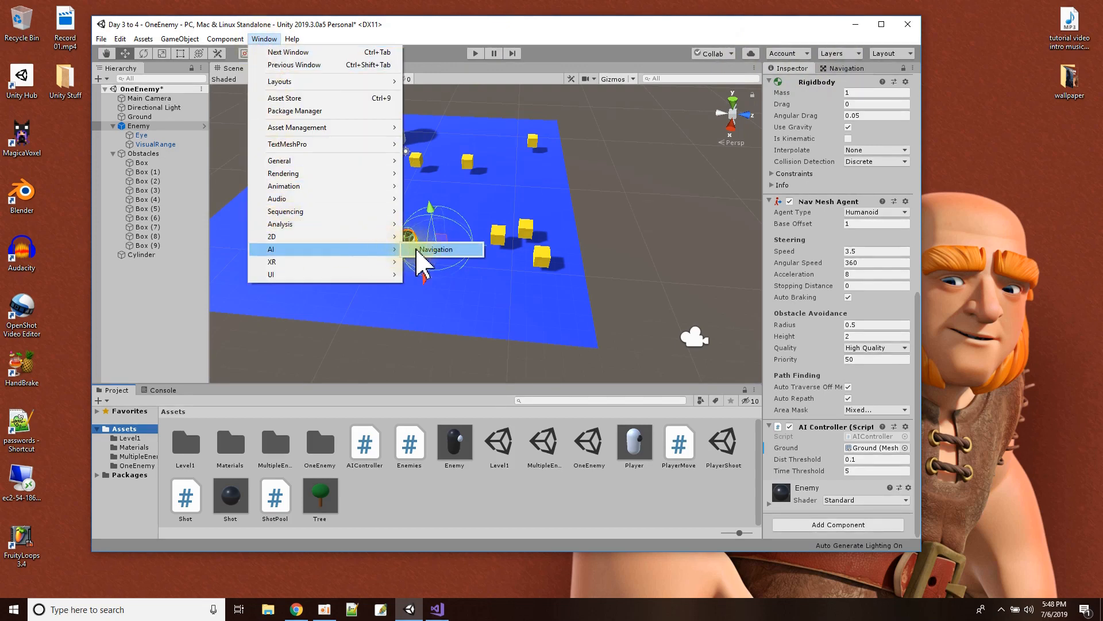
click(425, 248)
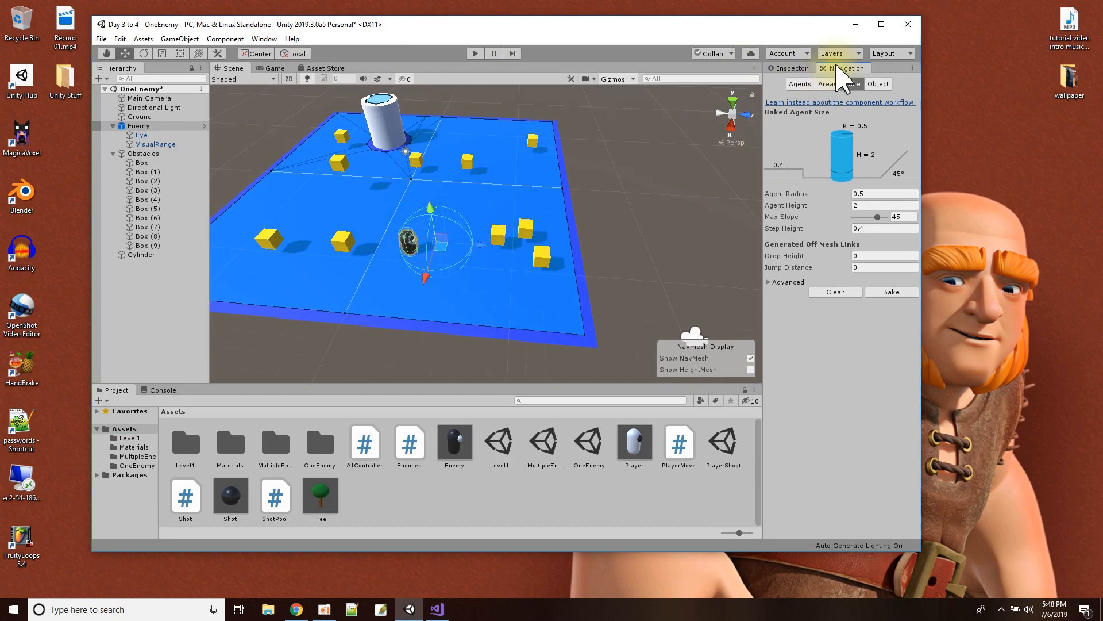
click(798, 84)
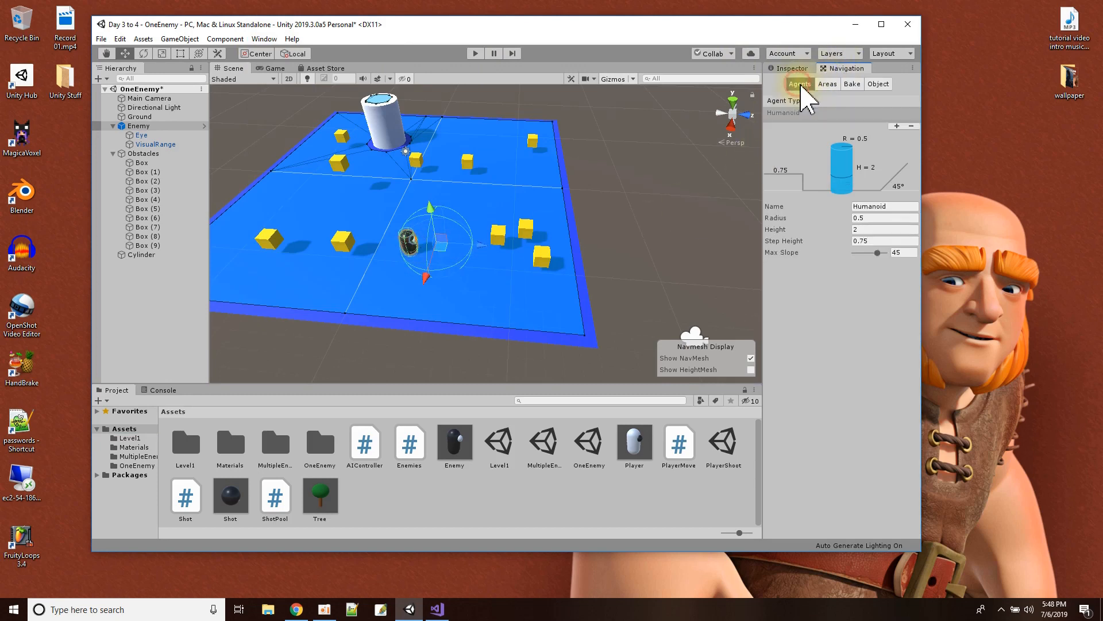
click(826, 84)
click(852, 85)
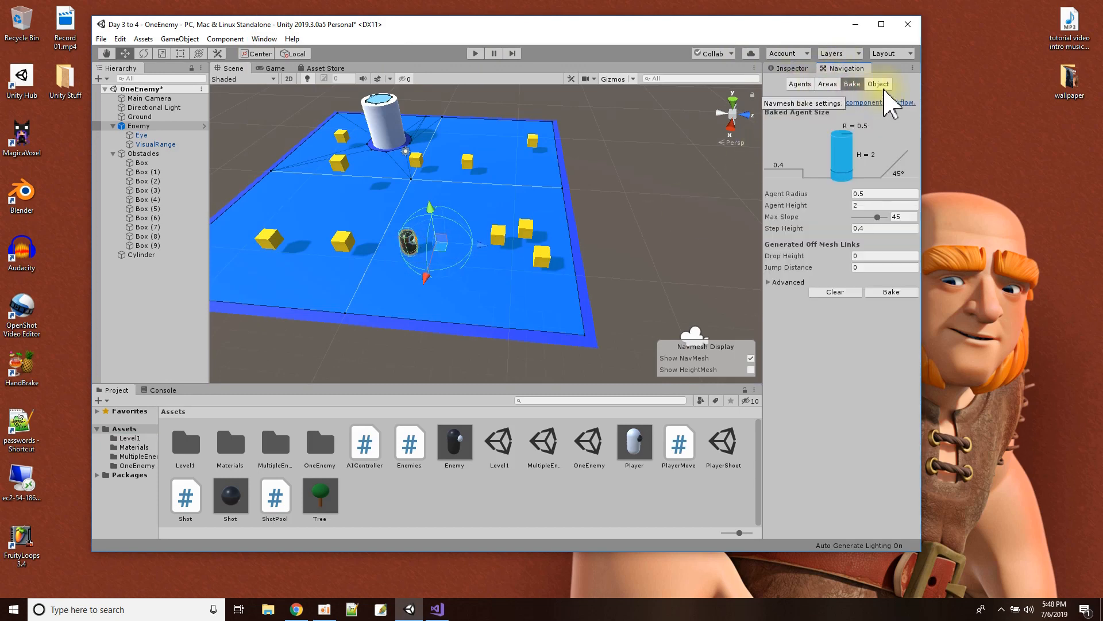
click(878, 84)
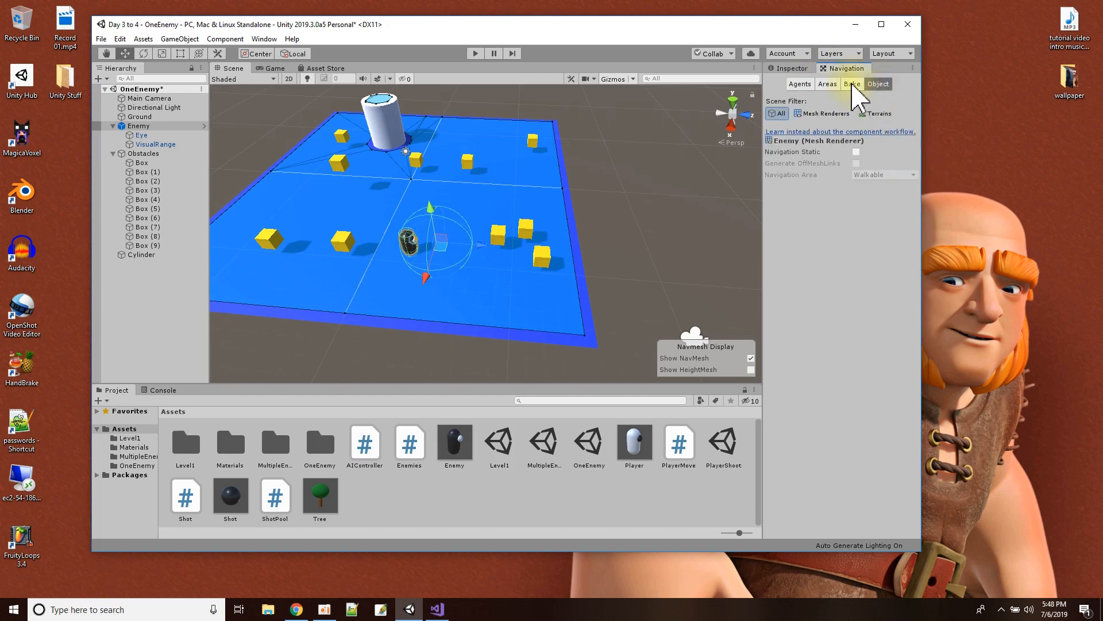
Clear the scene's baked NavMesh and bake it again with the current agent settings.
click(852, 84)
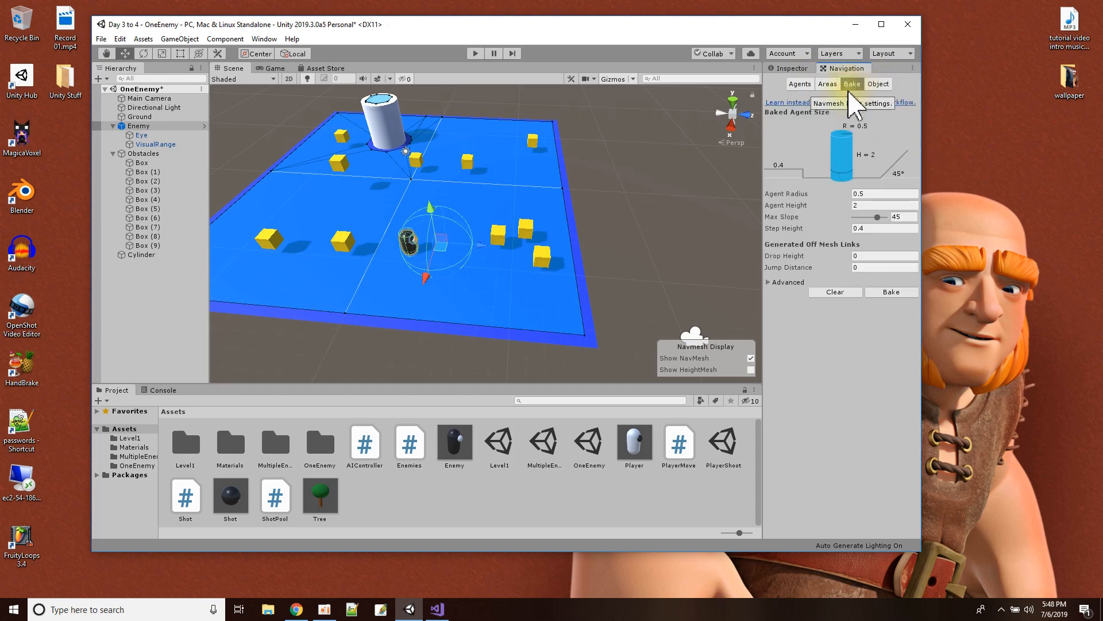
click(835, 292)
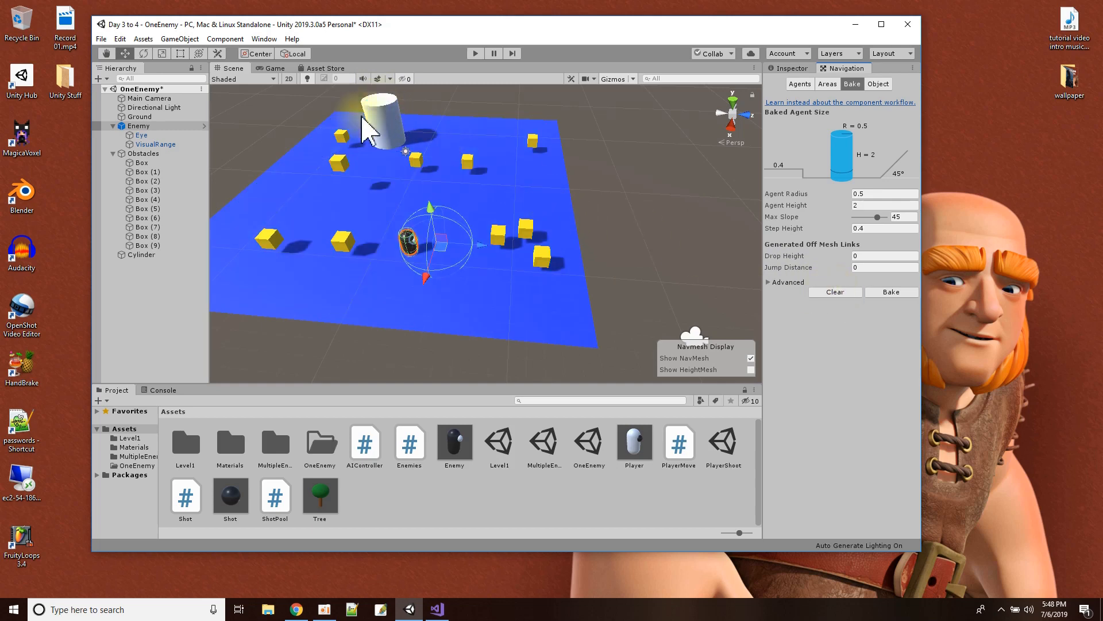
click(888, 295)
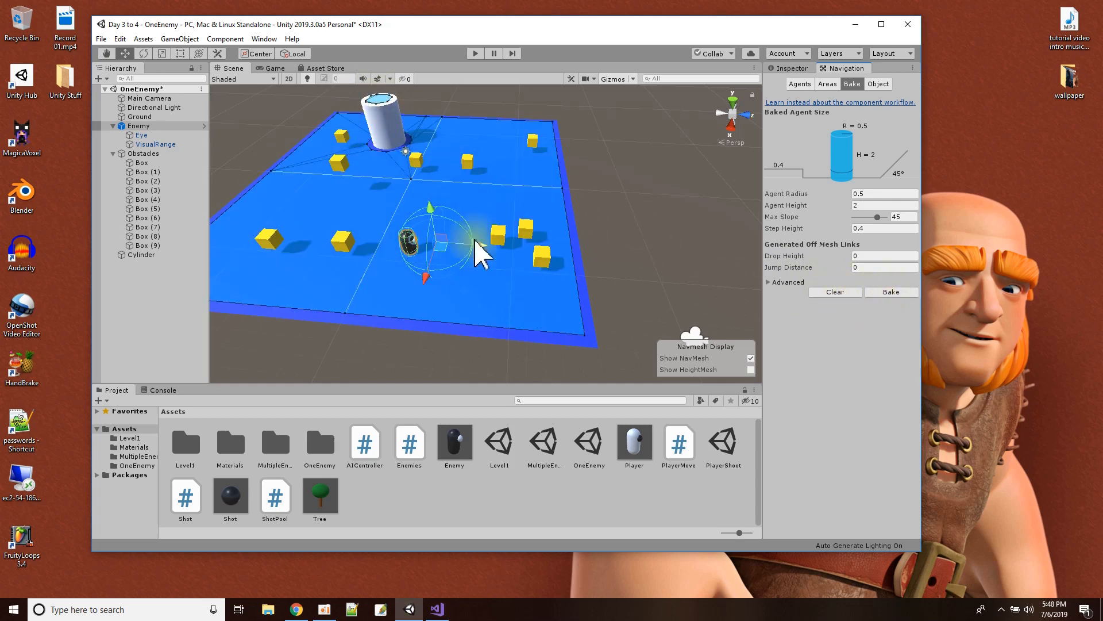
Compare the Static setting of the yellow Box (9), the Ground and the Cylinder.
click(418, 253)
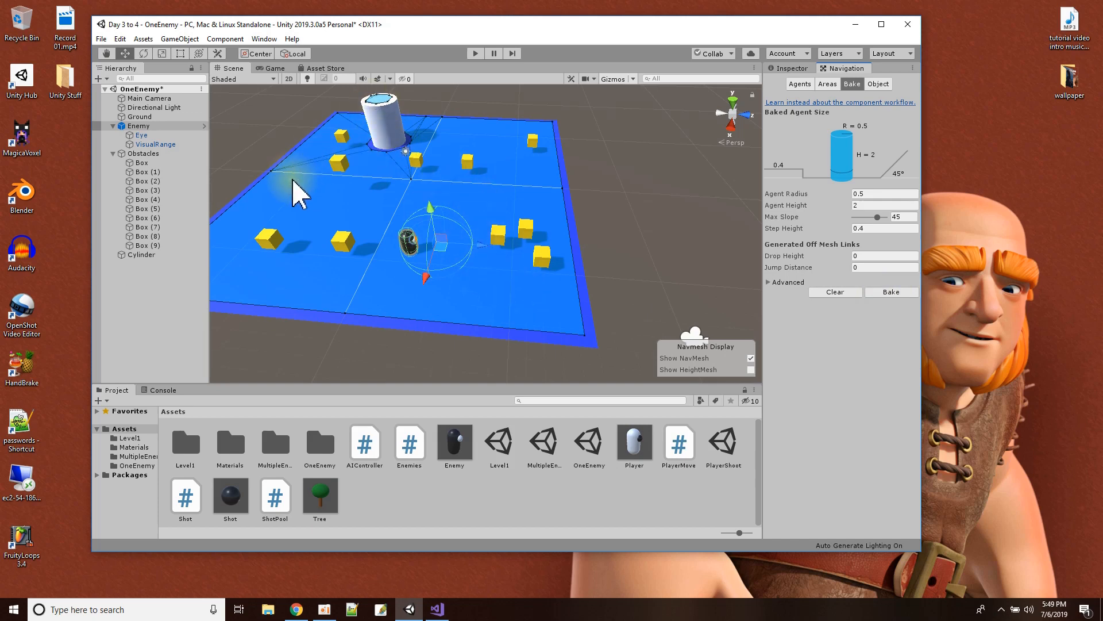
click(342, 165)
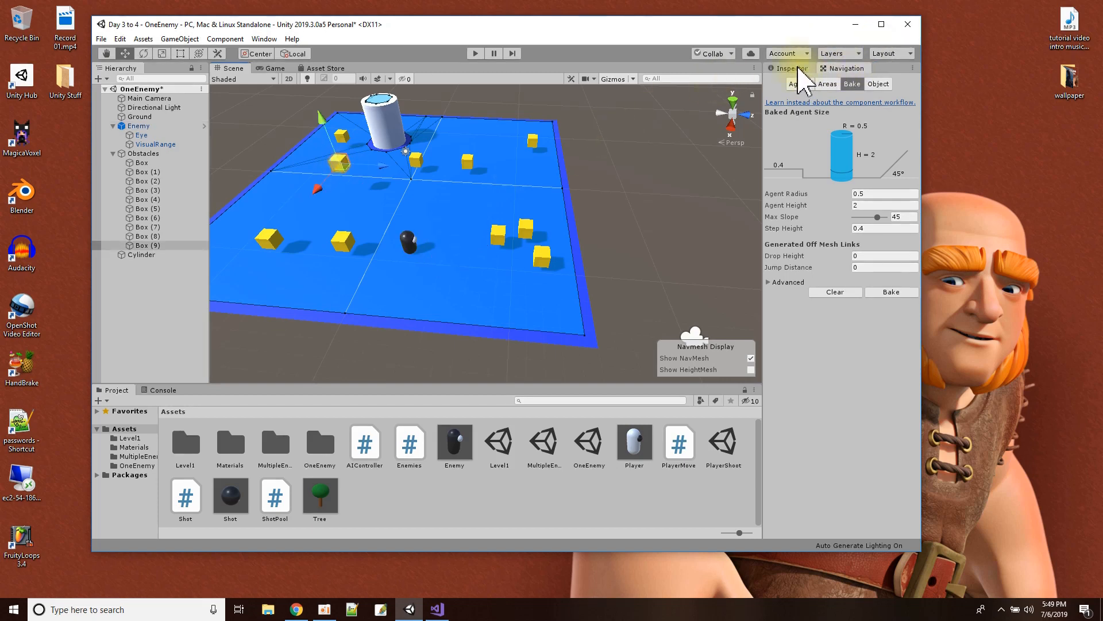
click(796, 68)
scroll(864, 196, up, 3)
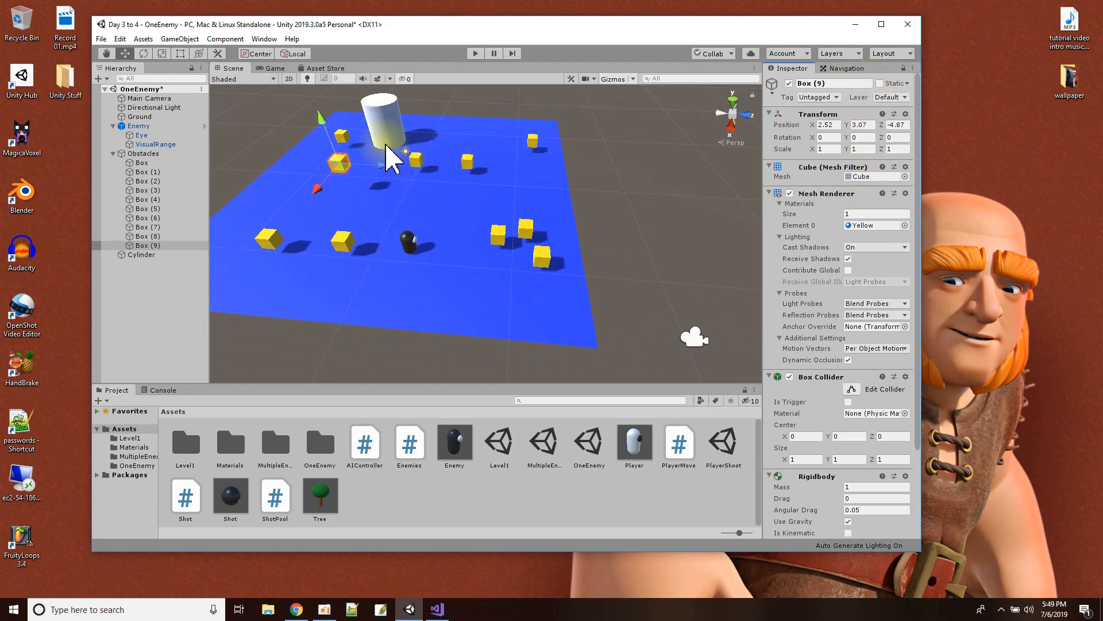
click(454, 204)
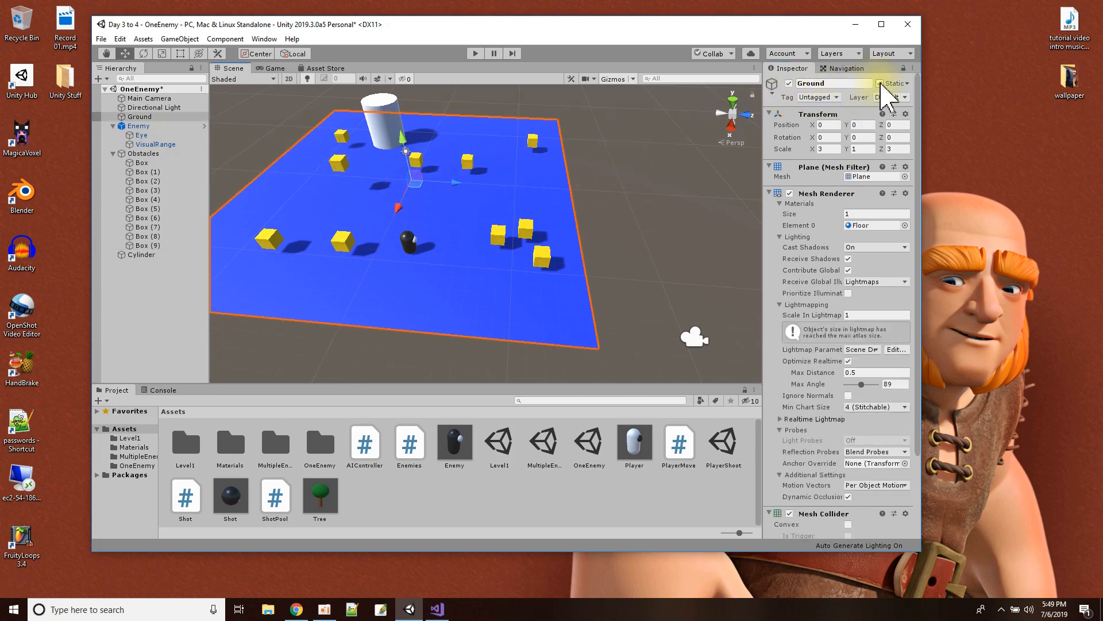
click(392, 105)
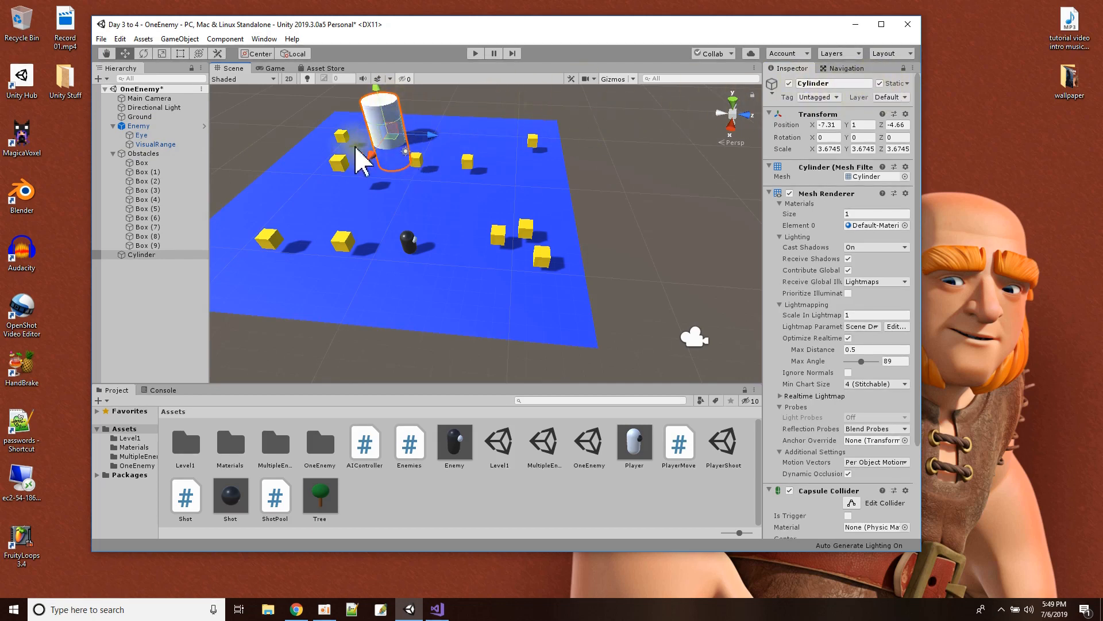
Move the Cylinder to about X -7.61, Z 1.18 and scale it to about 6.09 × 1.45 × 5.41.
drag(394, 147, 443, 140)
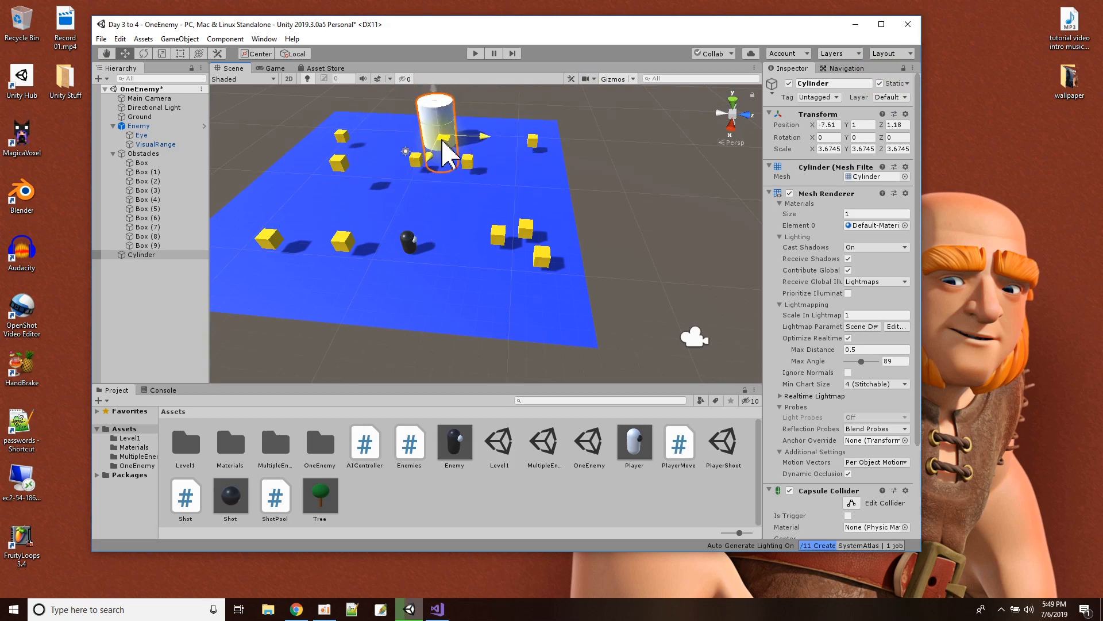
click(162, 53)
drag(485, 136, 496, 144)
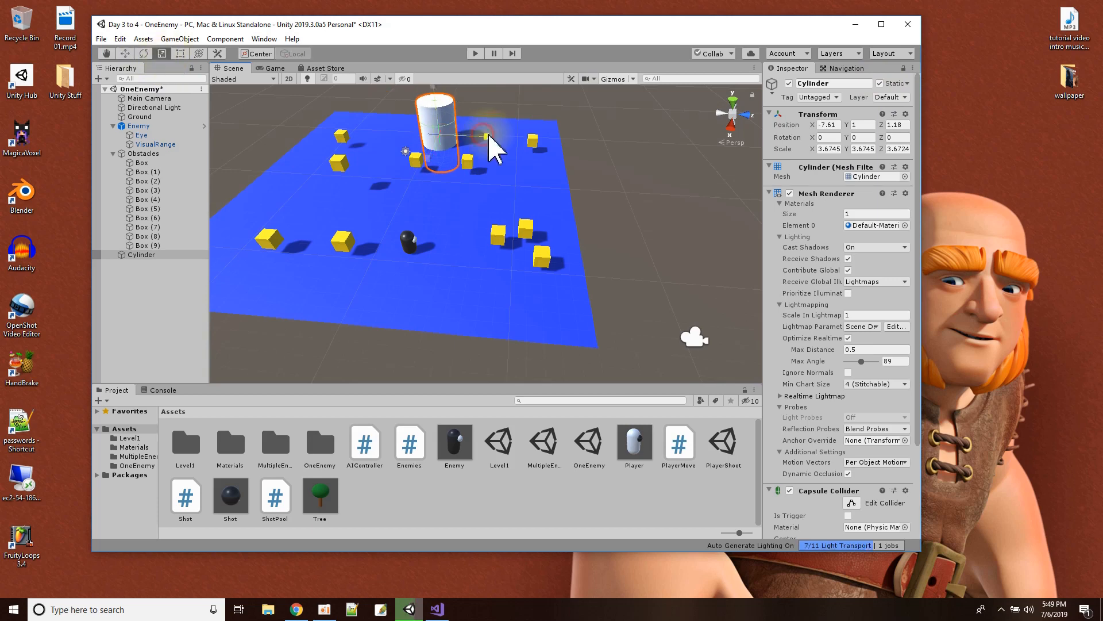
drag(426, 158, 421, 173)
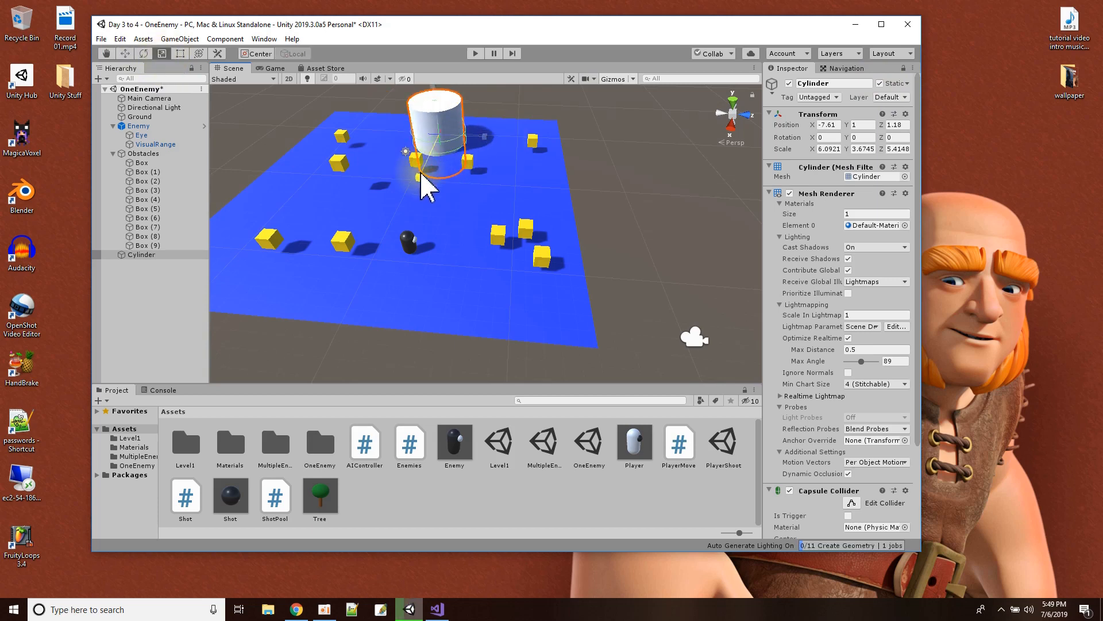
drag(433, 89, 450, 136)
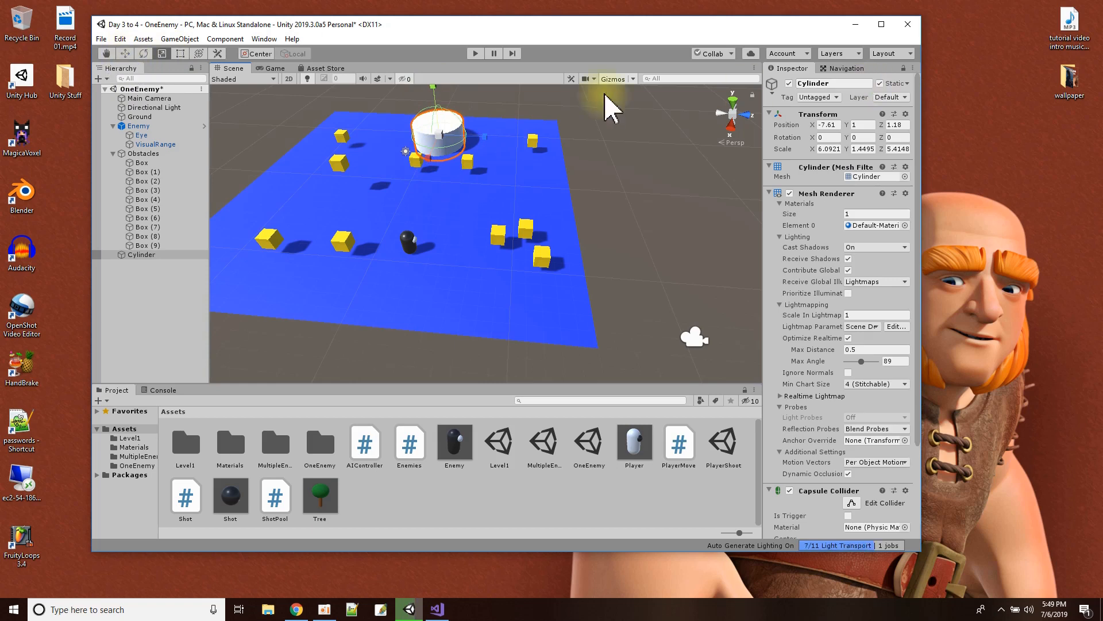
click(124, 53)
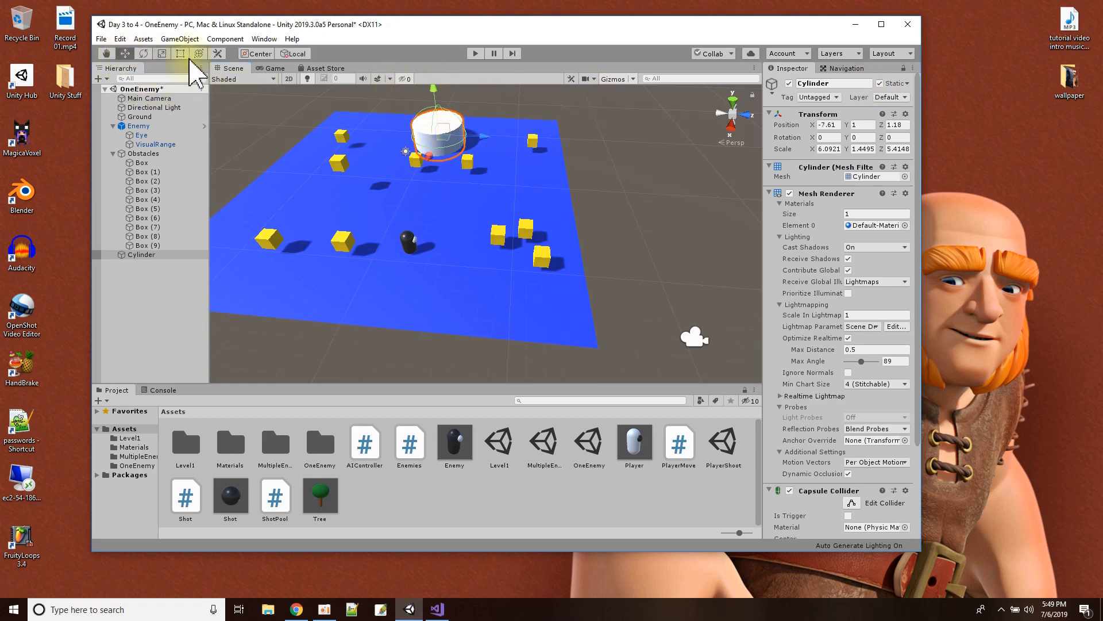
Rebake the NavMesh so it follows the Cylinder's new position and size.
click(845, 68)
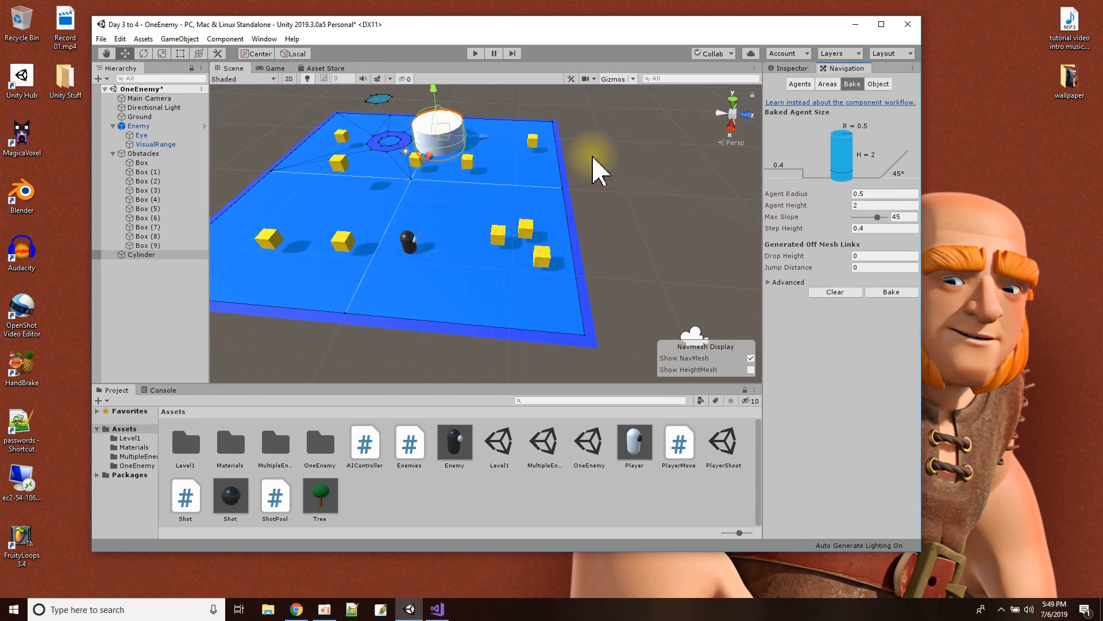
click(873, 255)
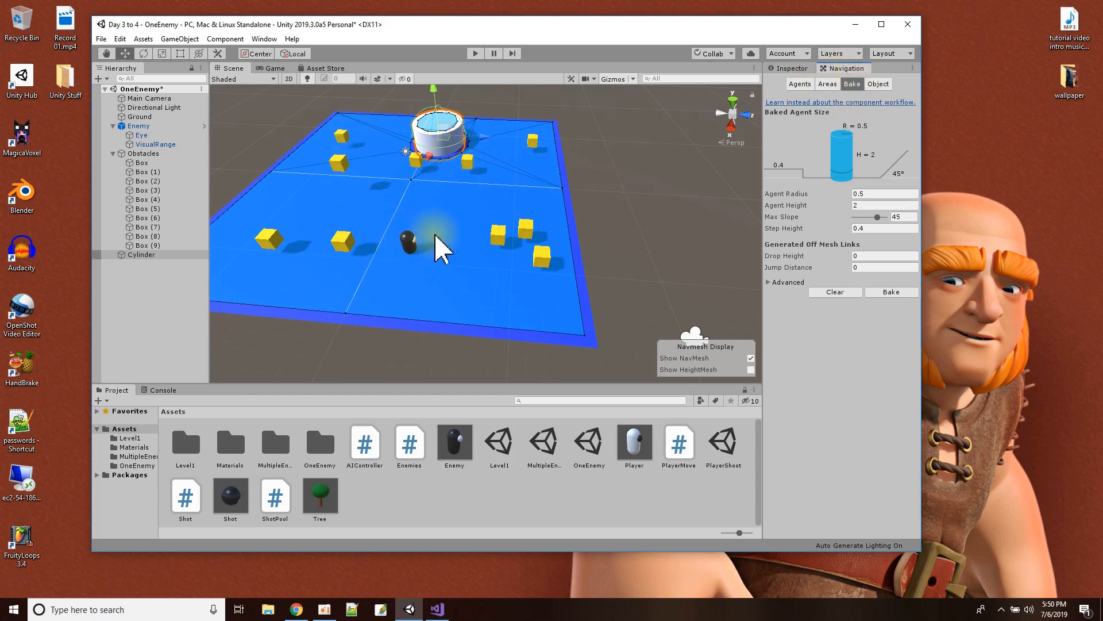
Select the Enemy, review its components and look up Nav Mesh Agent among the Navigation components available to add.
click(140, 126)
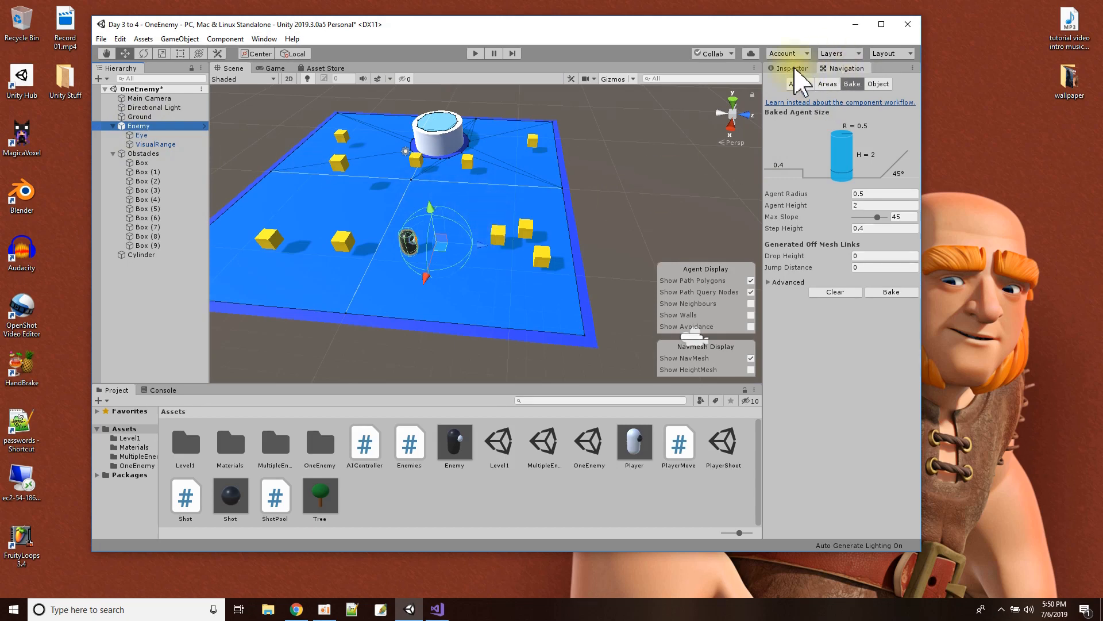
click(793, 70)
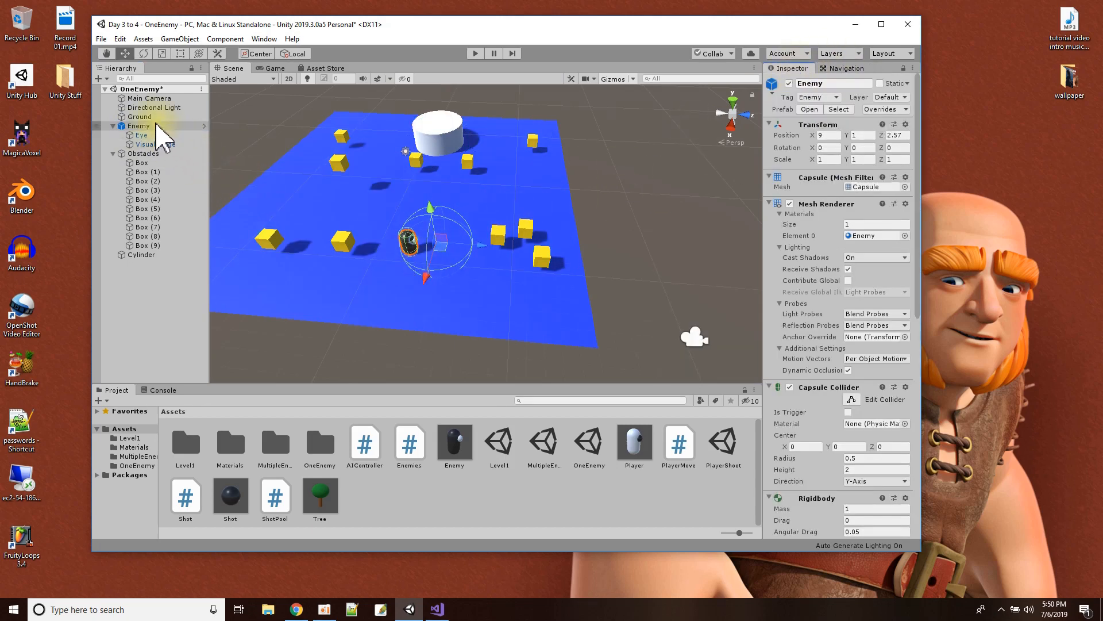
click(153, 126)
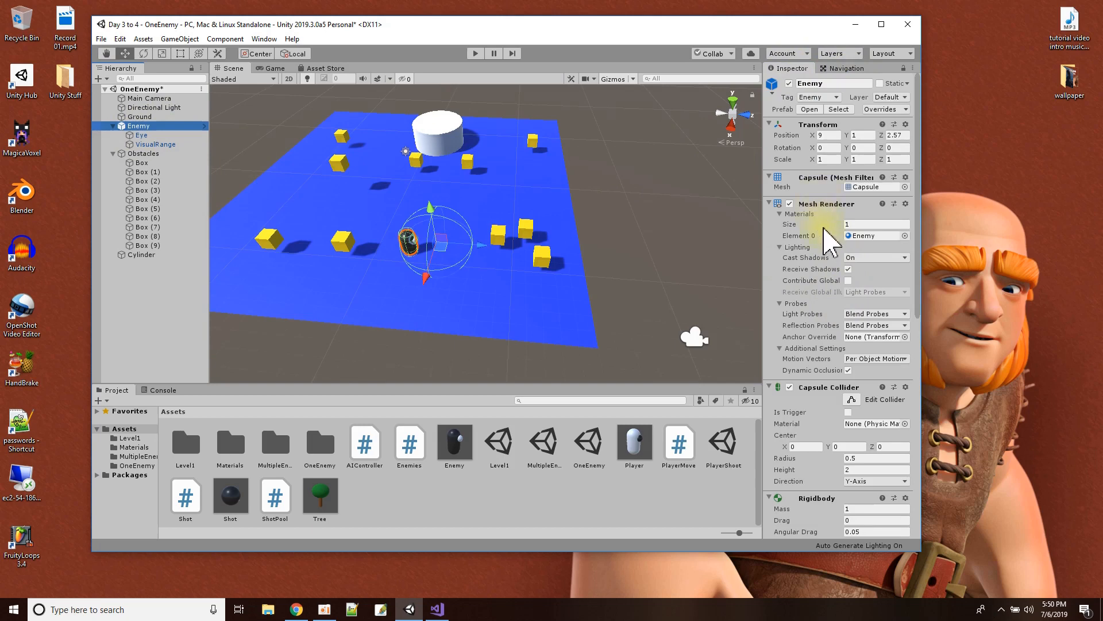
scroll(851, 277, down, 10)
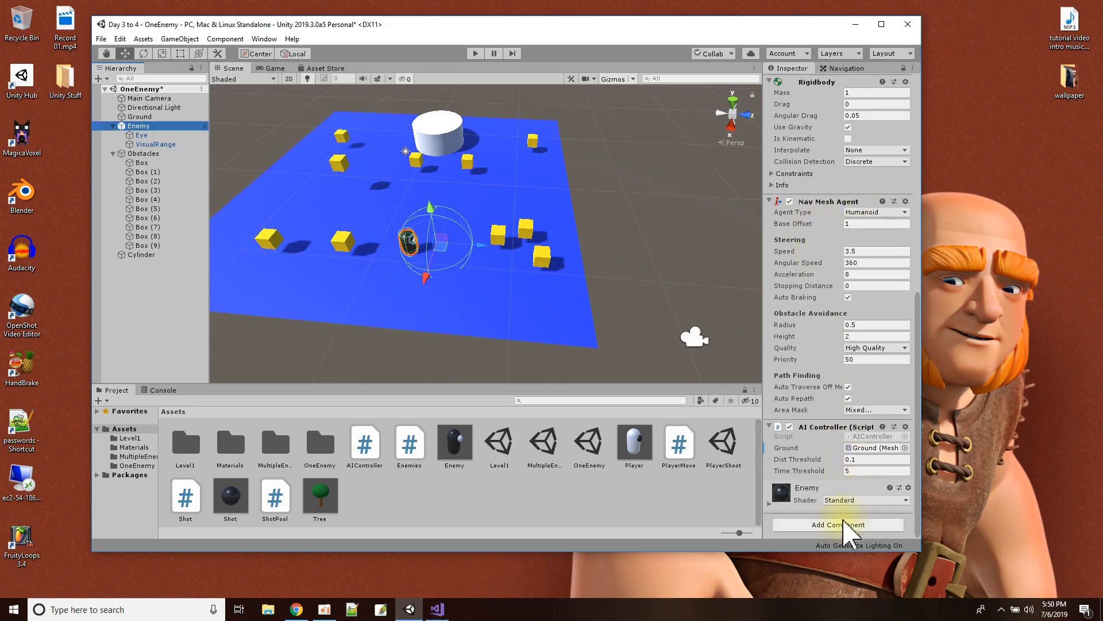
click(843, 524)
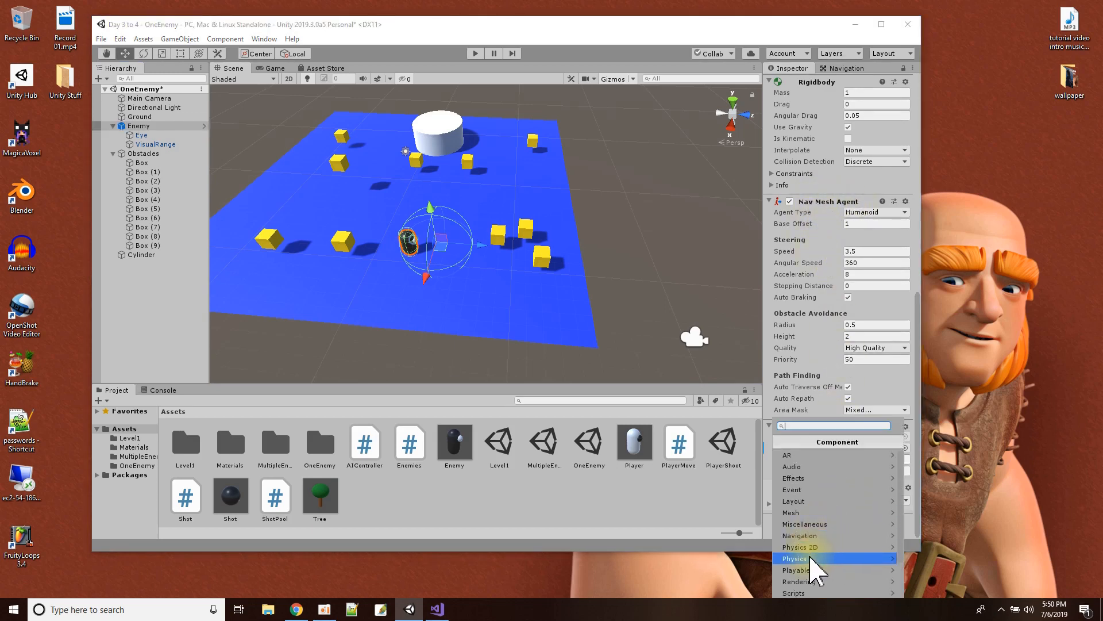
scroll(828, 534, down, 3)
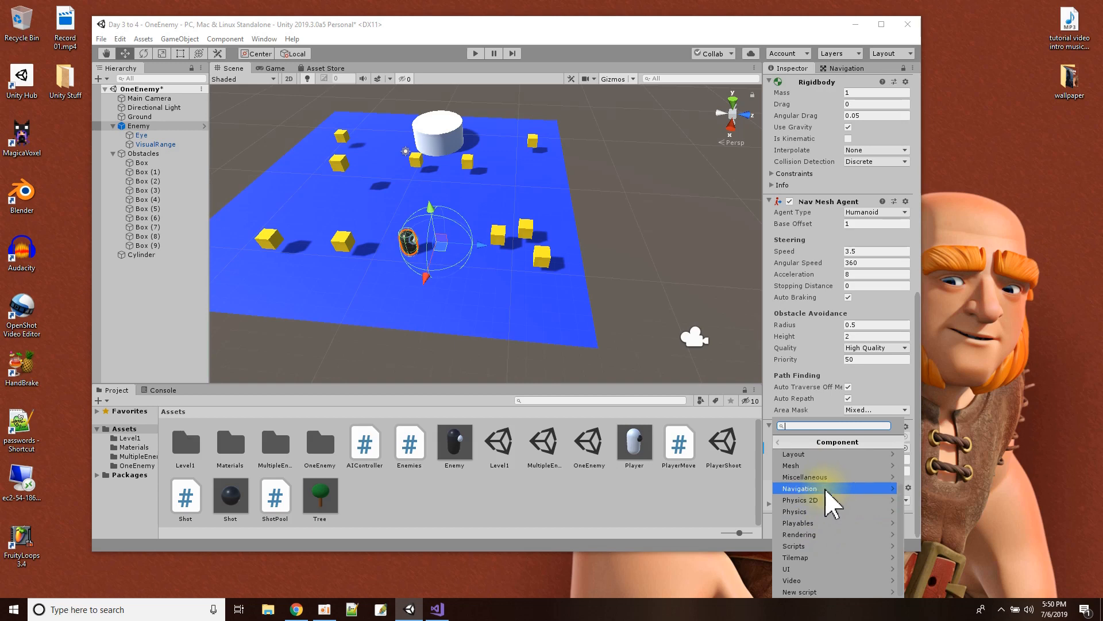
click(826, 489)
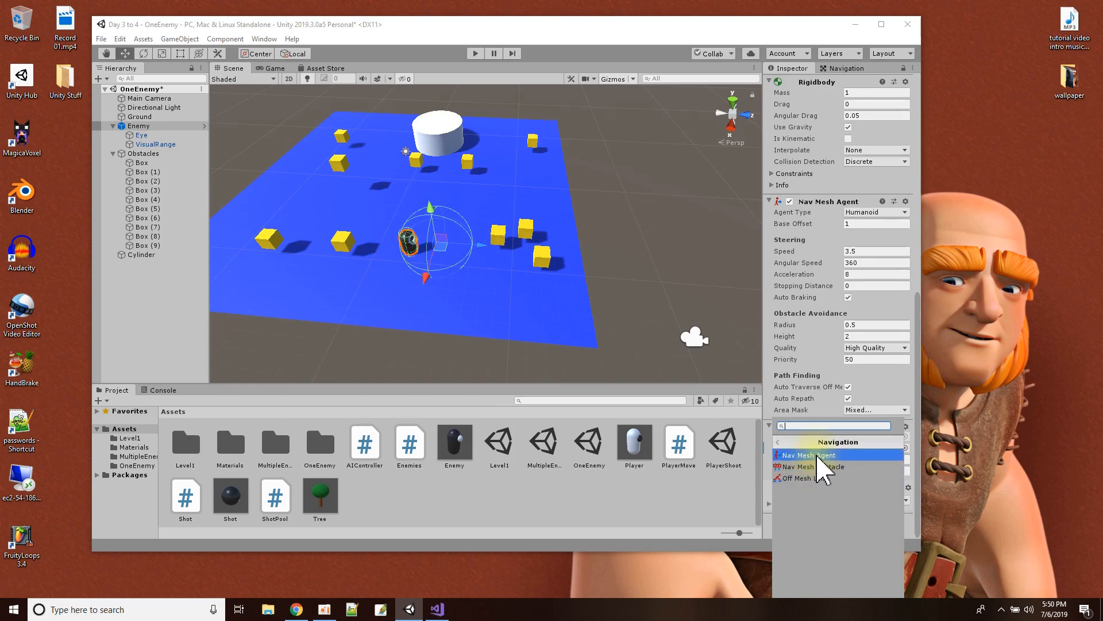
Collapse and re-expand the Enemy's Nav Mesh Agent component, and compare its settings with the Navigation bake settings.
click(822, 202)
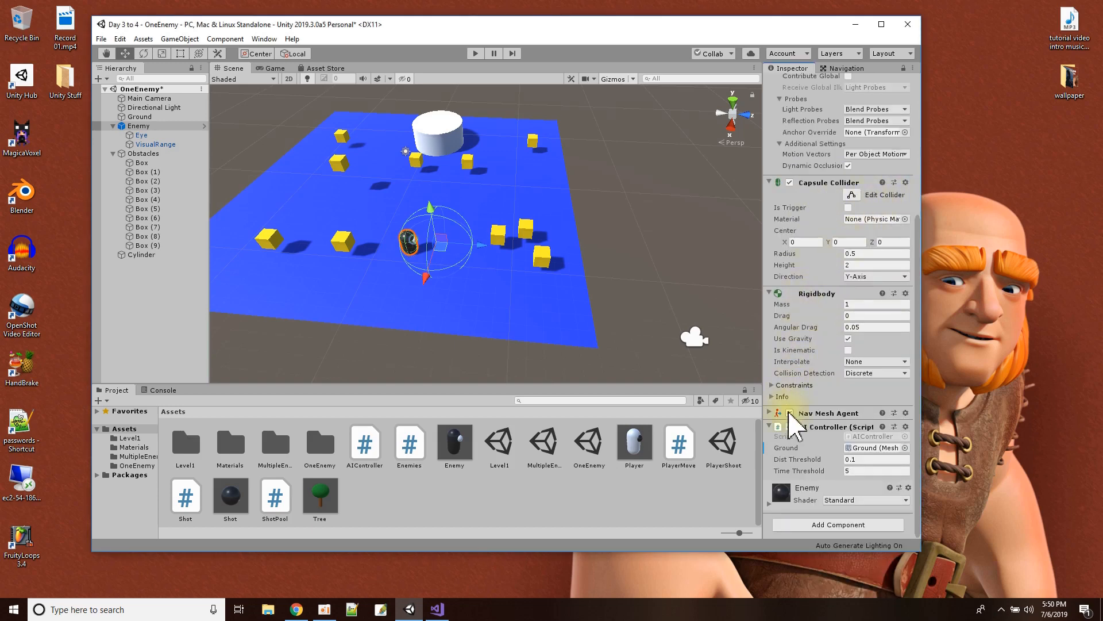
click(770, 413)
scroll(832, 386, down, 5)
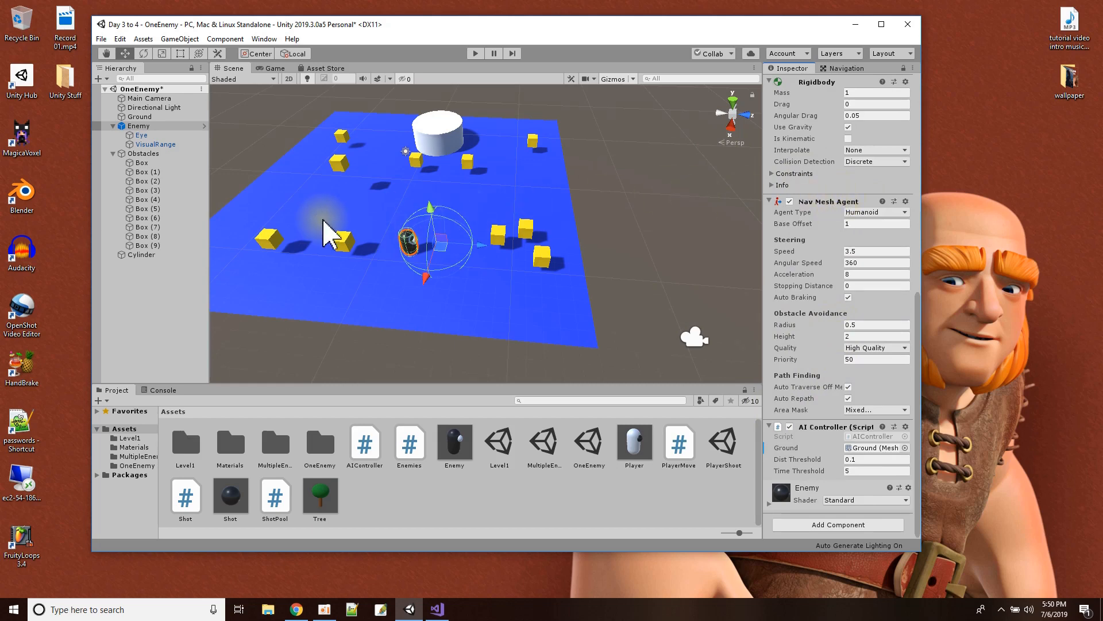
click(844, 68)
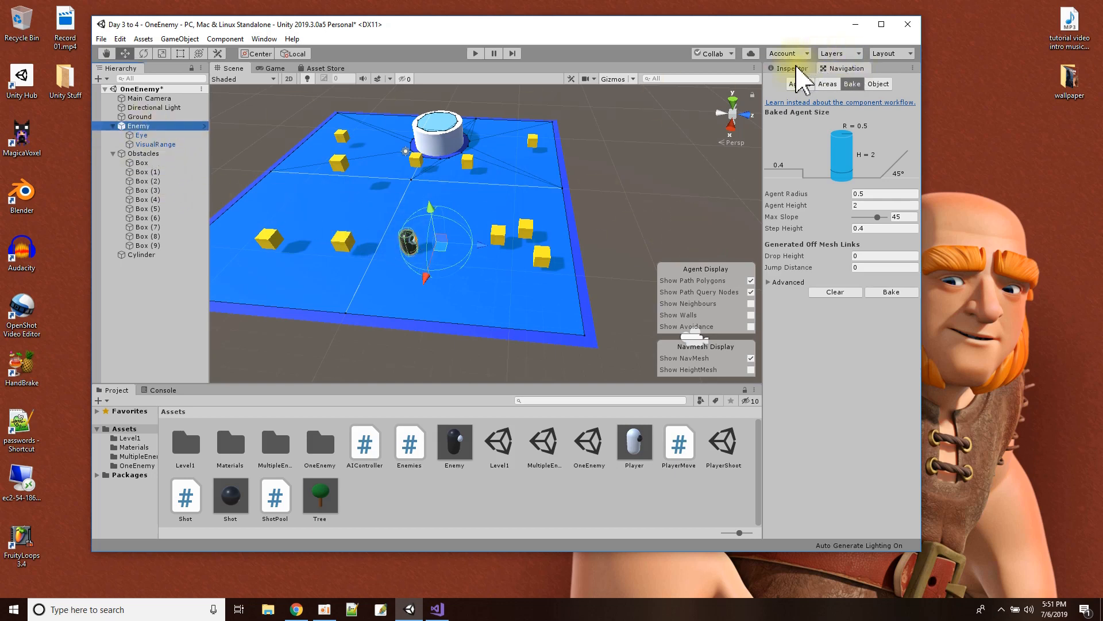
click(791, 67)
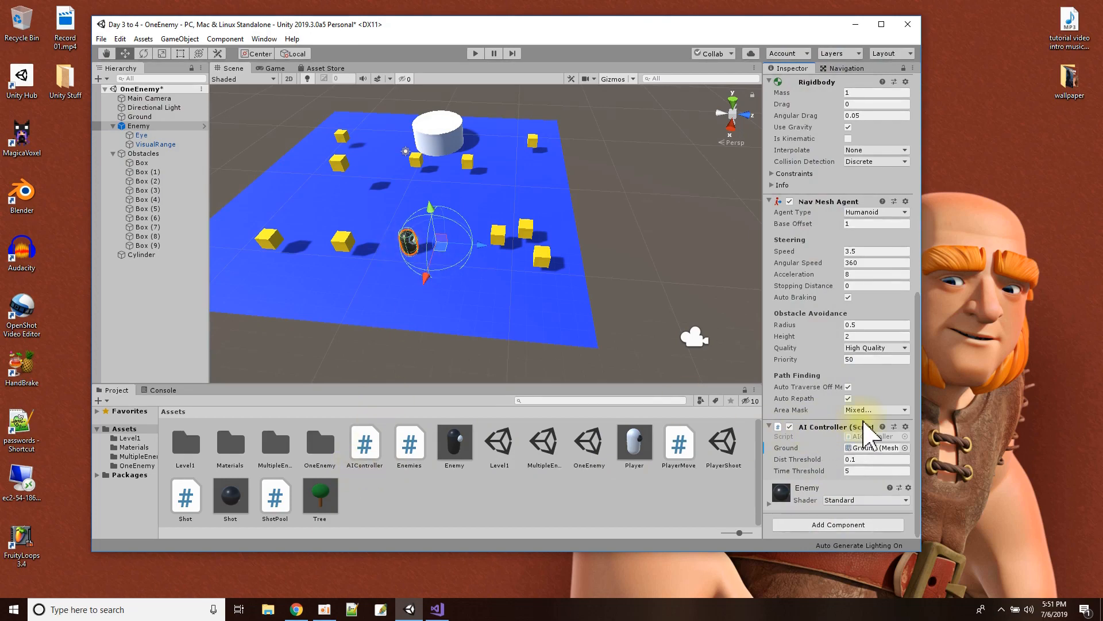
Open the Enemy's AIController script in Visual Studio and highlight the using UnityEngine.AI directive at its beginning.
double_click(863, 438)
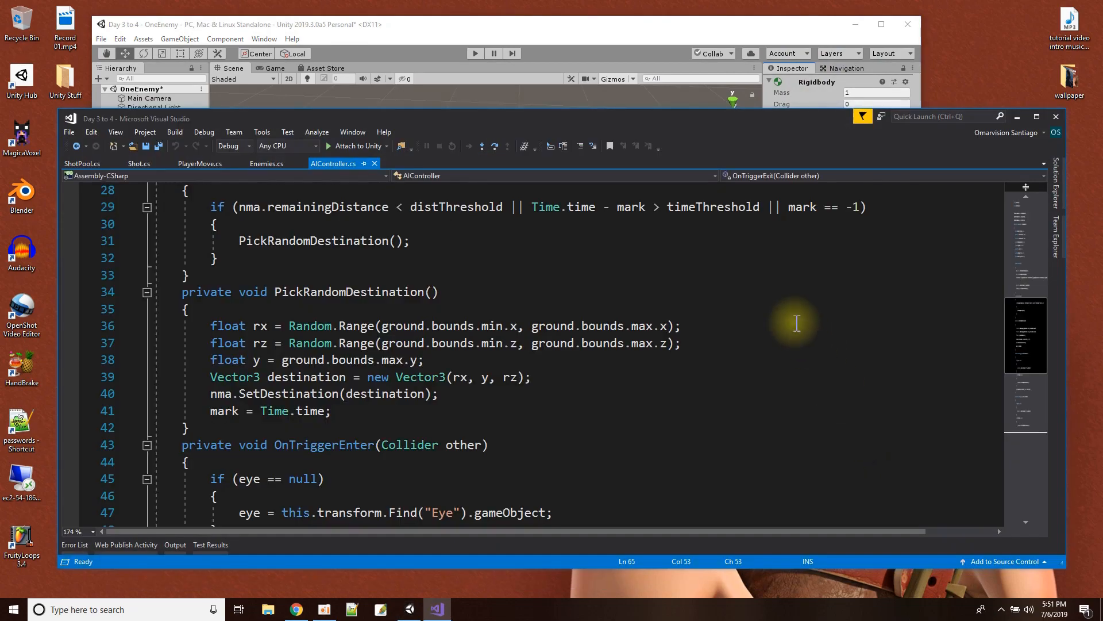
scroll(796, 323, up, 5)
scroll(796, 323, up, 4)
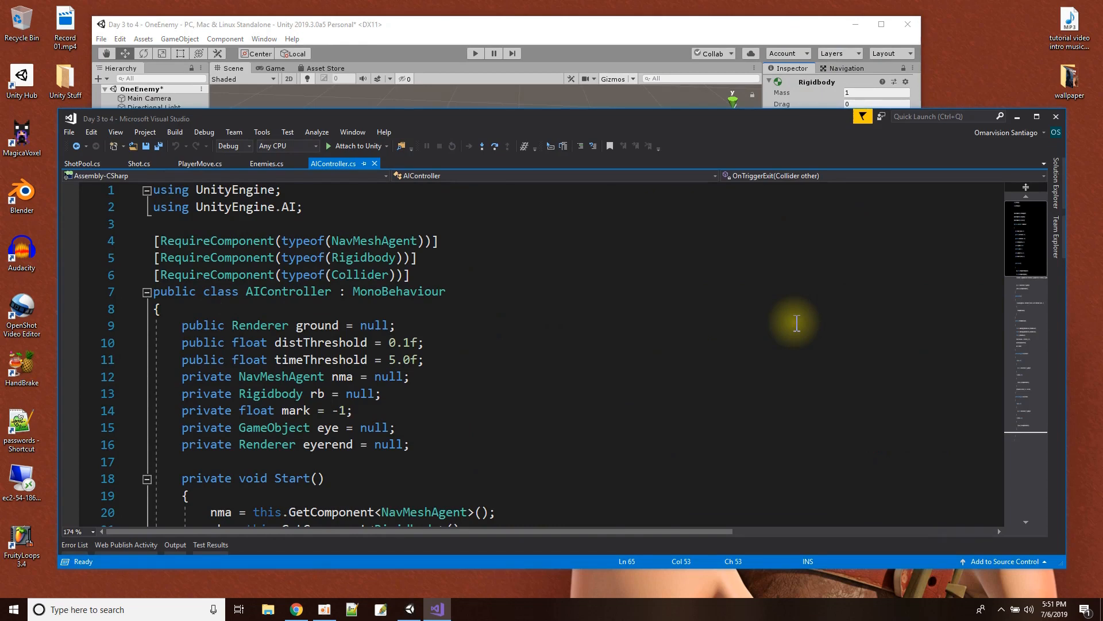
click(290, 208)
drag(290, 208, 151, 210)
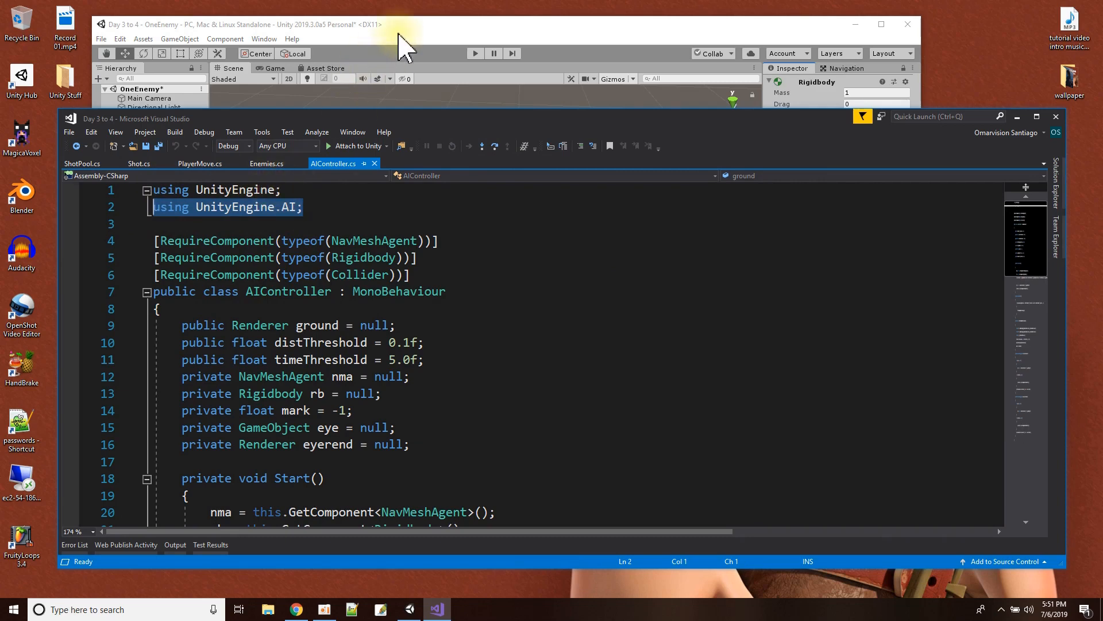
click(401, 34)
click(957, 203)
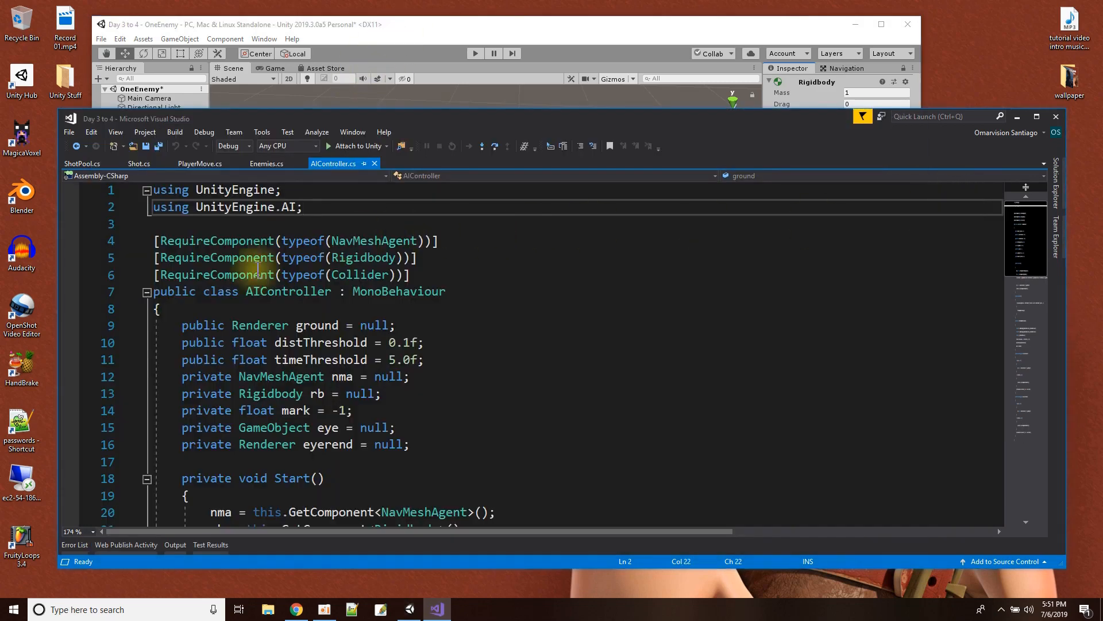
drag(302, 206, 136, 206)
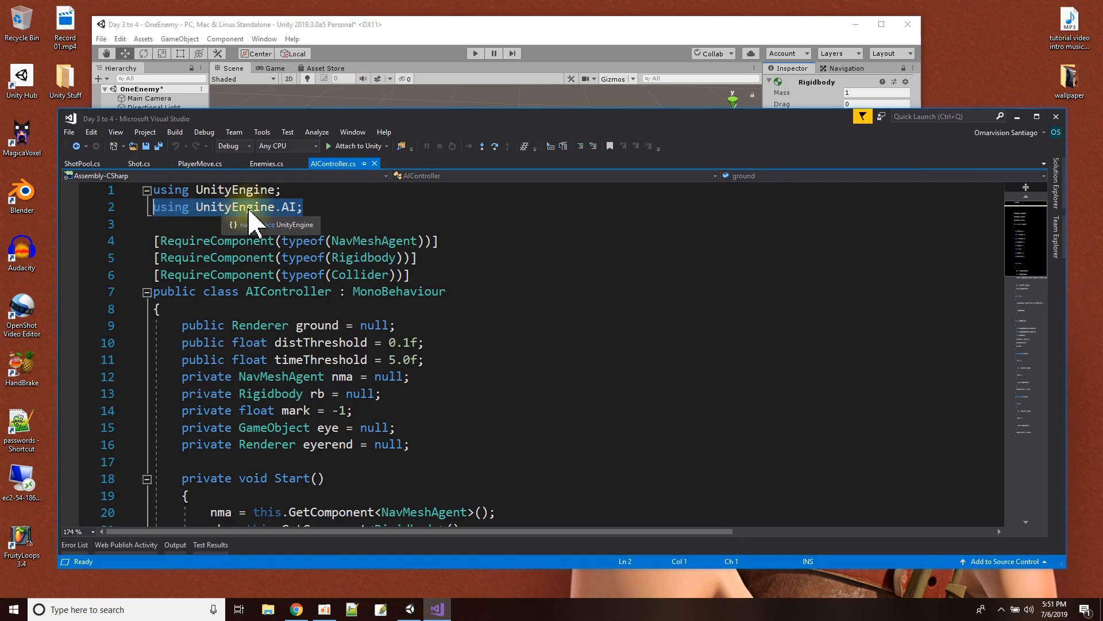
click(333, 208)
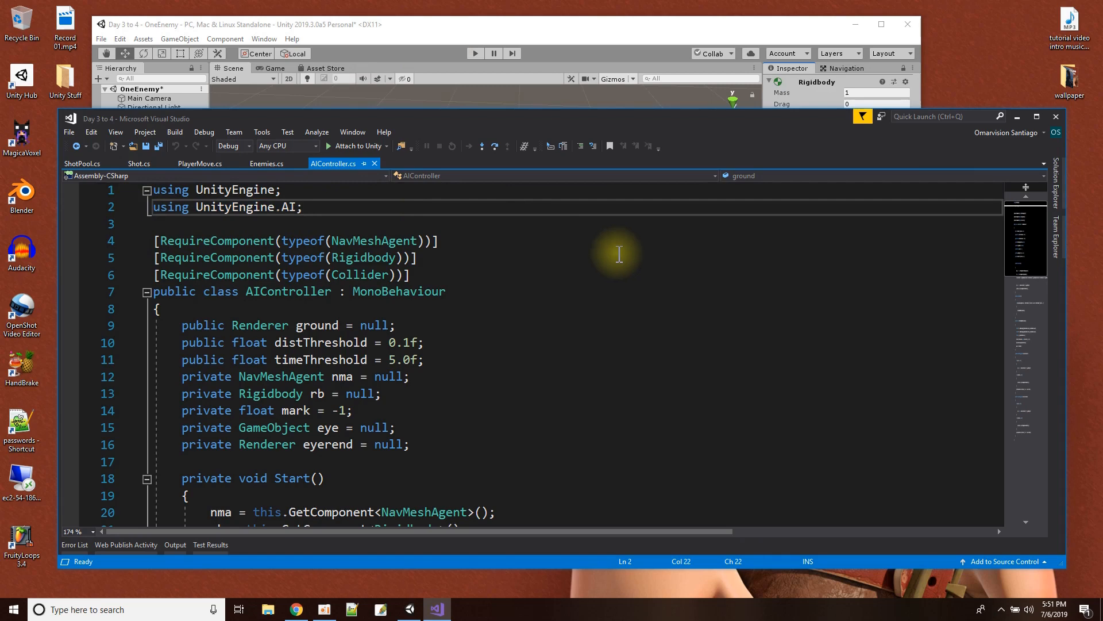
Highlight the RequireComponent attributes for NavMeshAgent, Rigidbody and Collider, and return to the Enemy's components in Unity.
drag(411, 275, 141, 238)
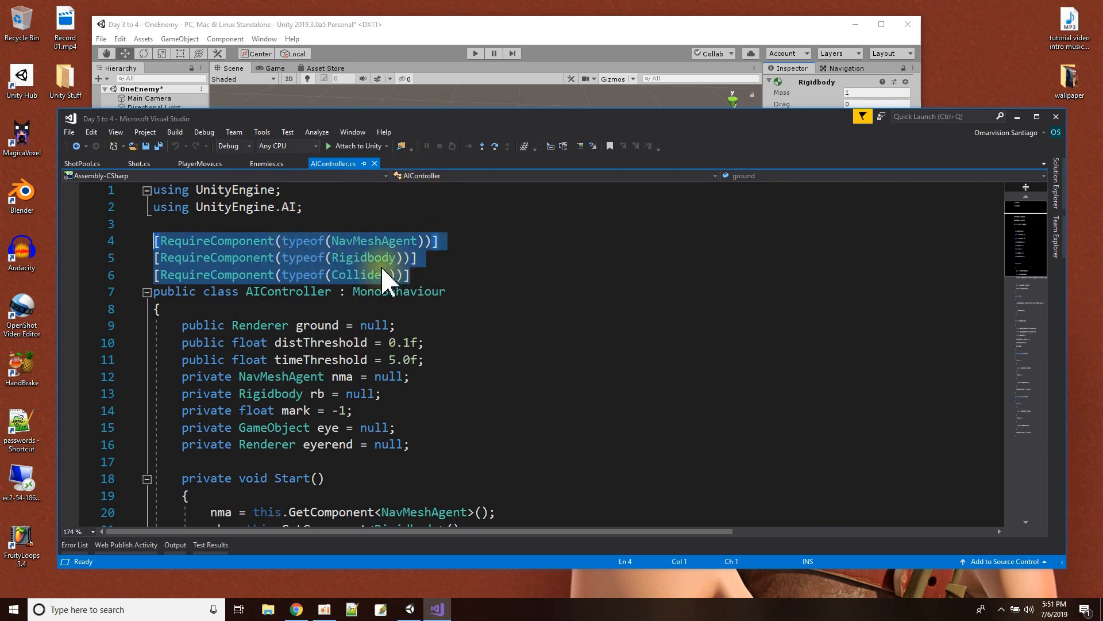
click(430, 274)
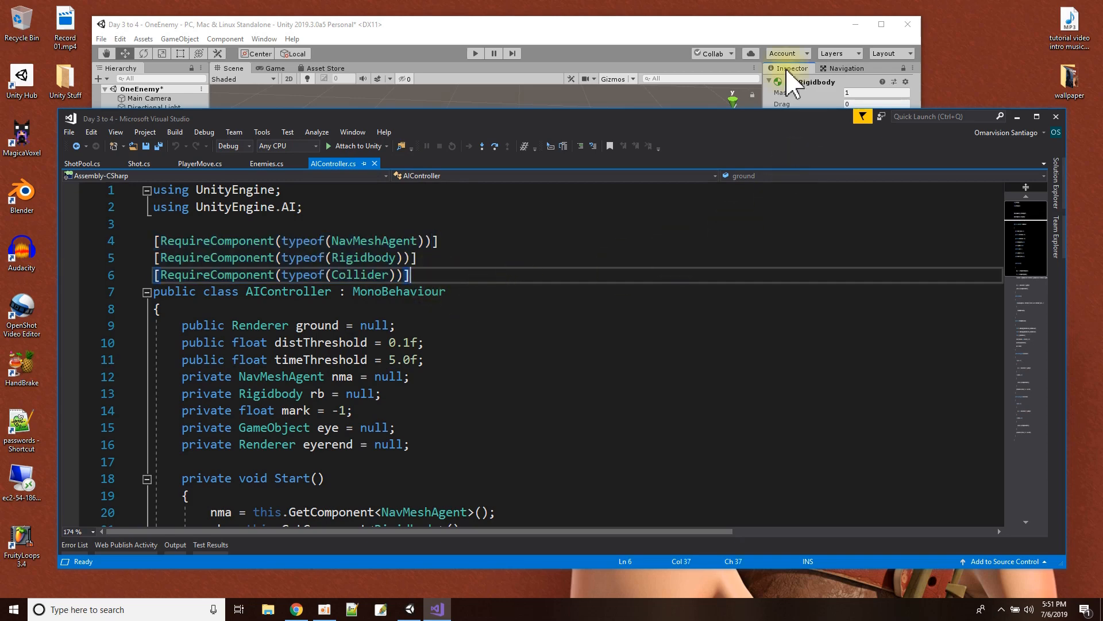
click(475, 26)
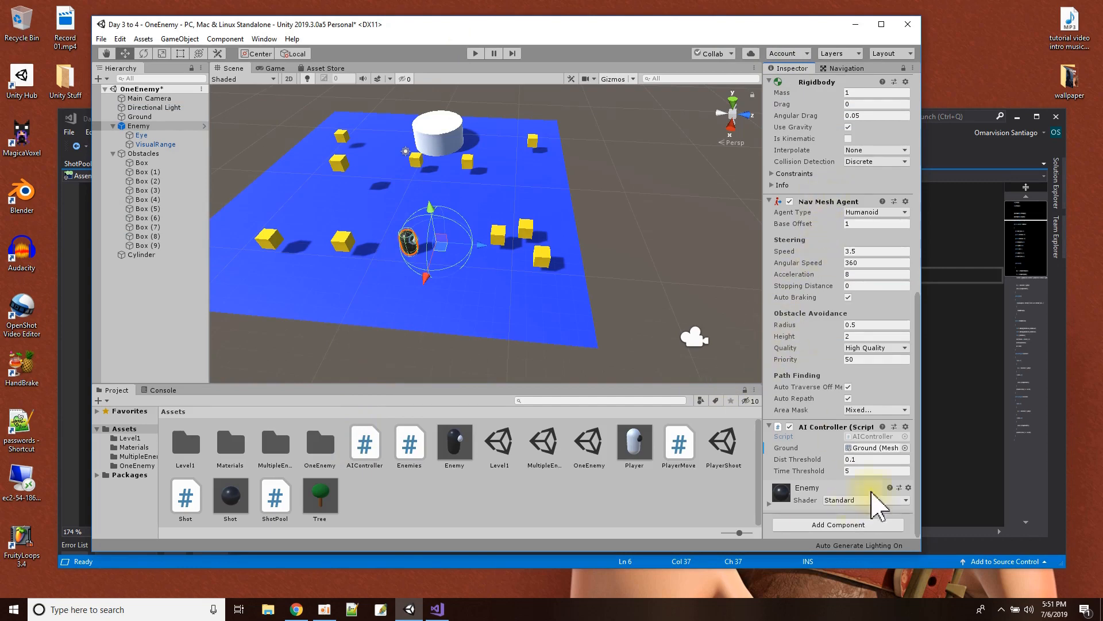
Highlight the public ground, distThreshold and timeThreshold fields in the AIController script and compare them with the Enemy's AI Controller component in Unity.
click(943, 362)
scroll(444, 368, down, 1)
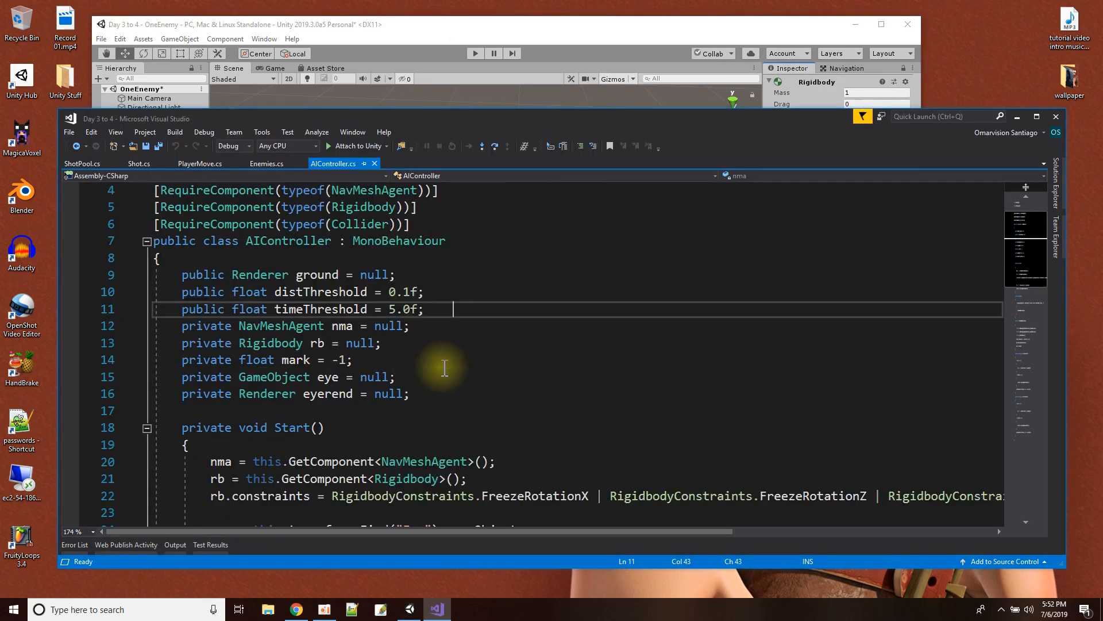
scroll(444, 368, down, 1)
drag(181, 224, 439, 258)
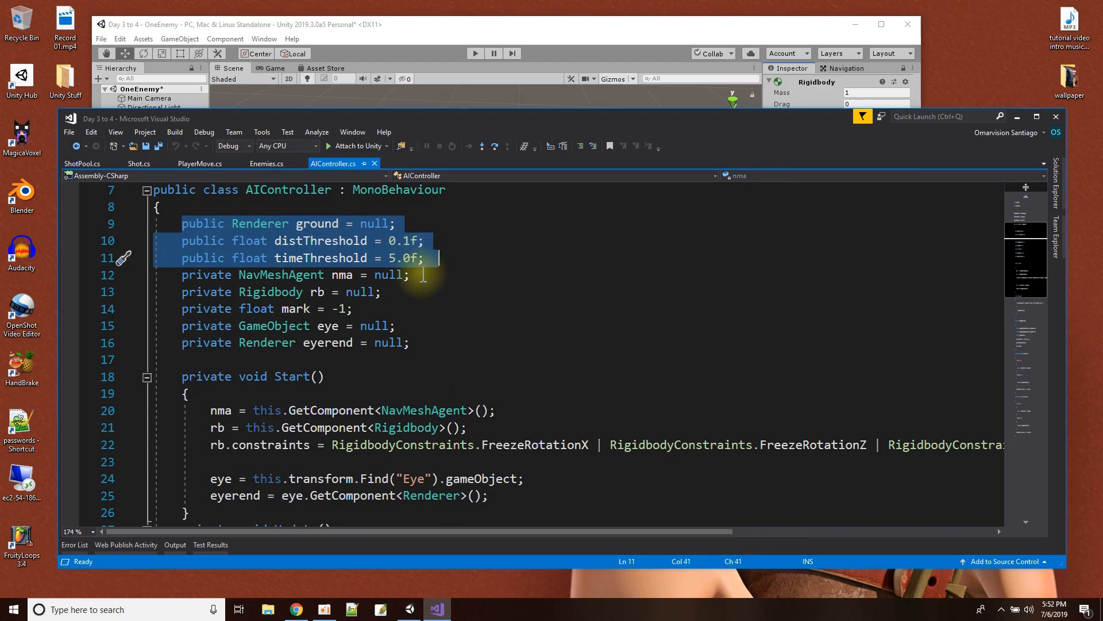
click(497, 26)
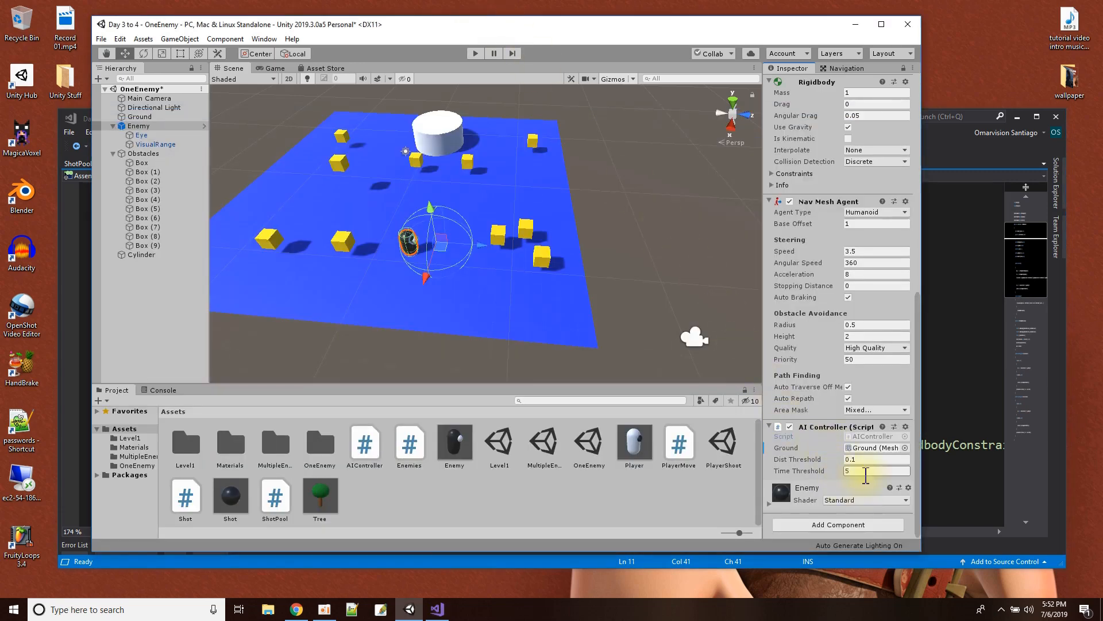
Highlight the ground field in the script, check the ground plane in the Unity scene, and highlight the timeThreshold field.
click(944, 392)
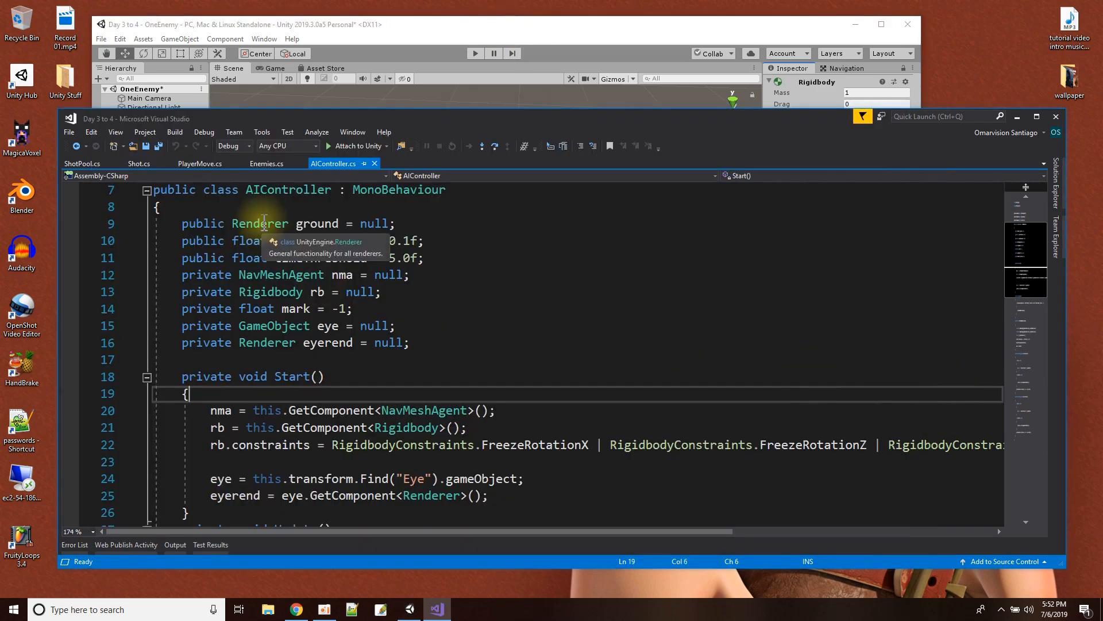
double_click(313, 224)
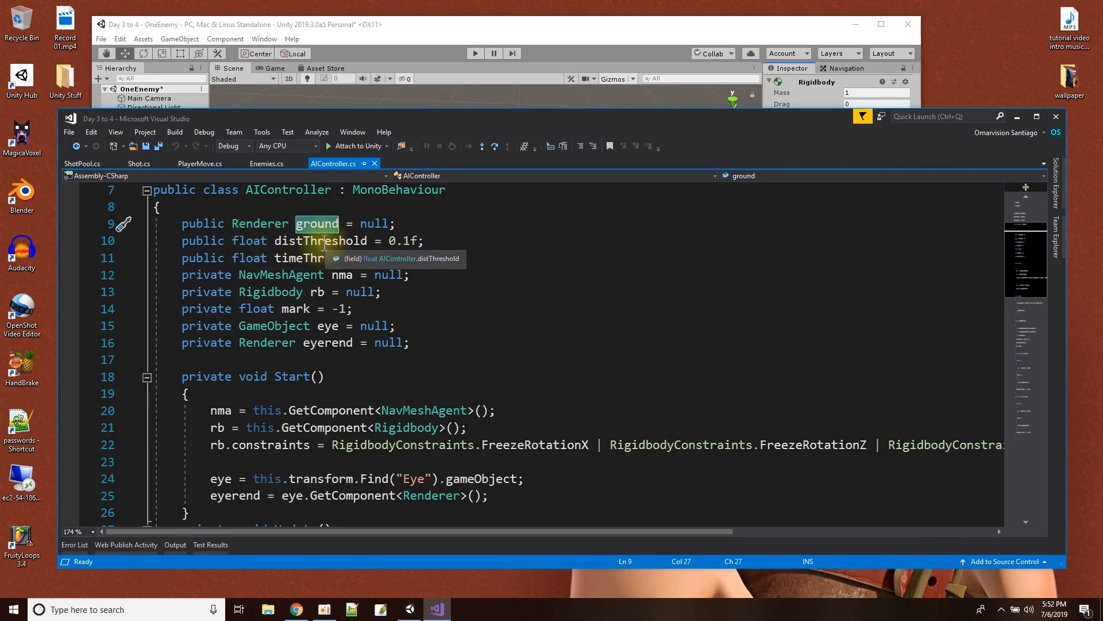
click(414, 51)
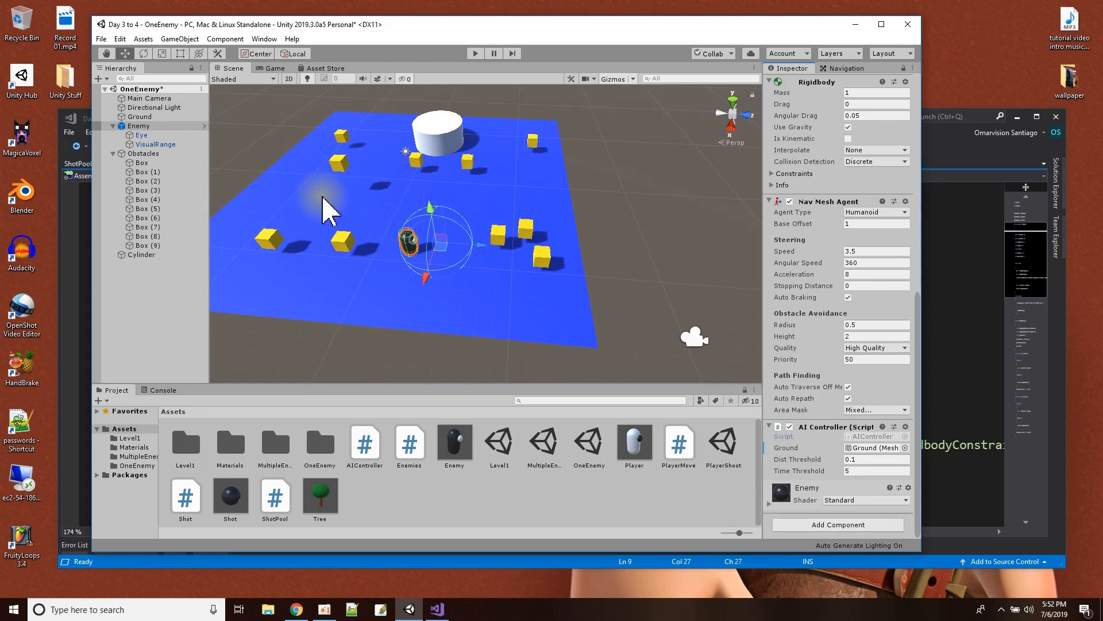
click(953, 257)
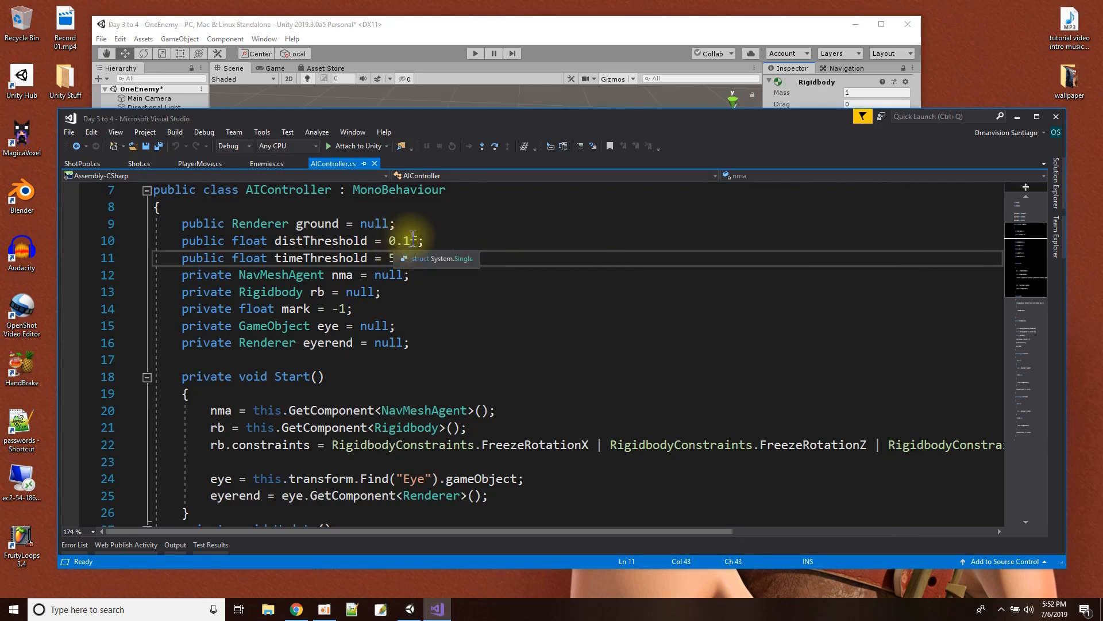
click(305, 258)
double_click(308, 258)
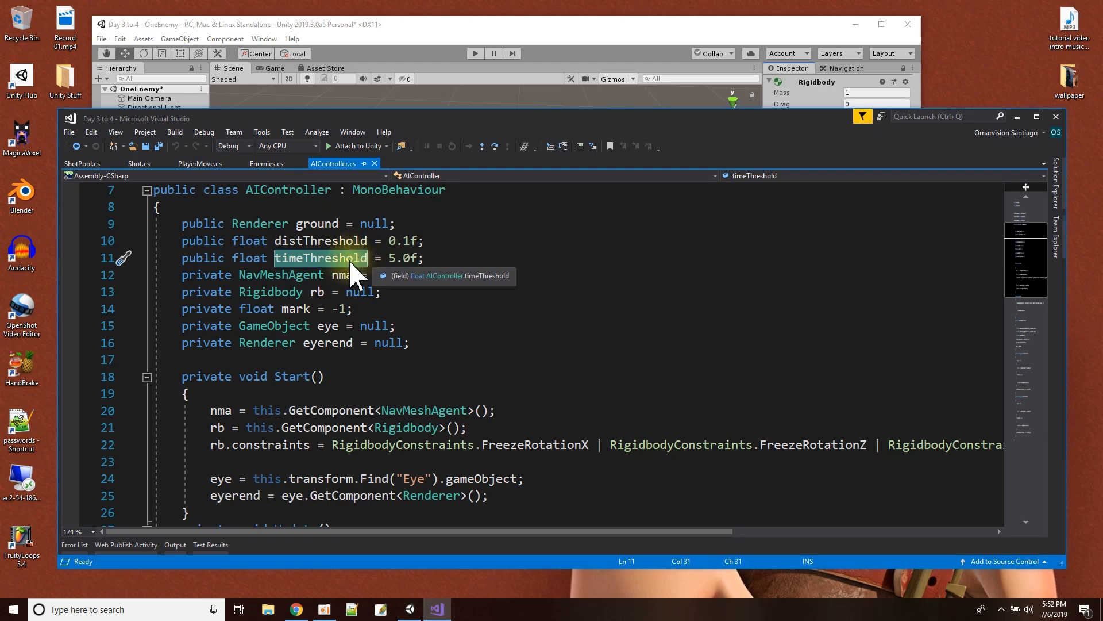
click(441, 262)
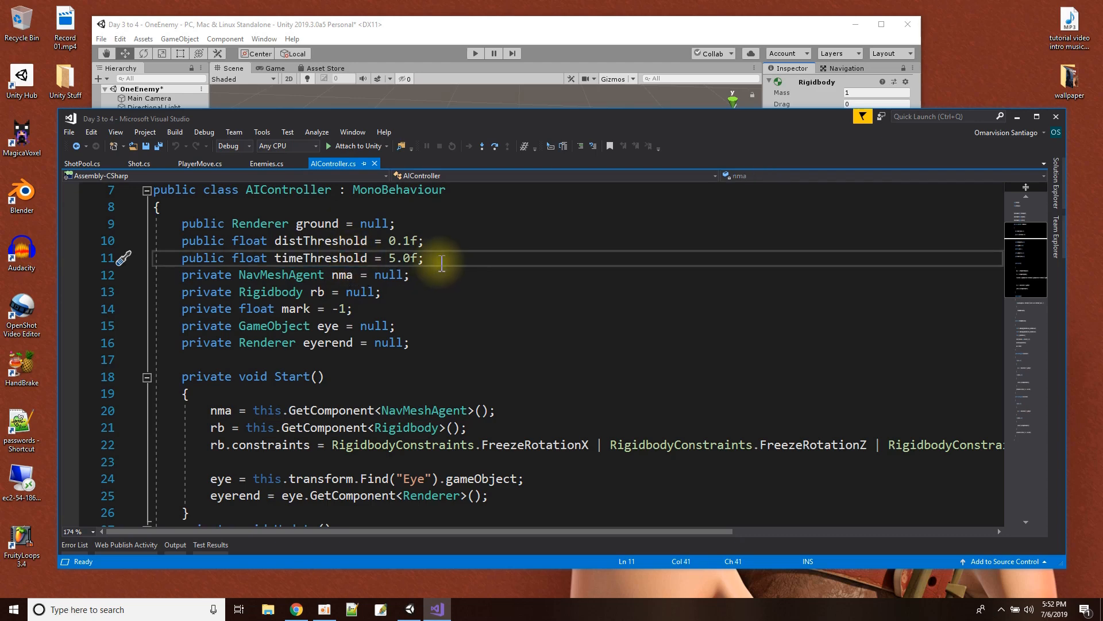
Highlight the private fields from nma to eyerend, glance at the Unity scene, and return to the script in Visual Studio.
drag(182, 277, 448, 332)
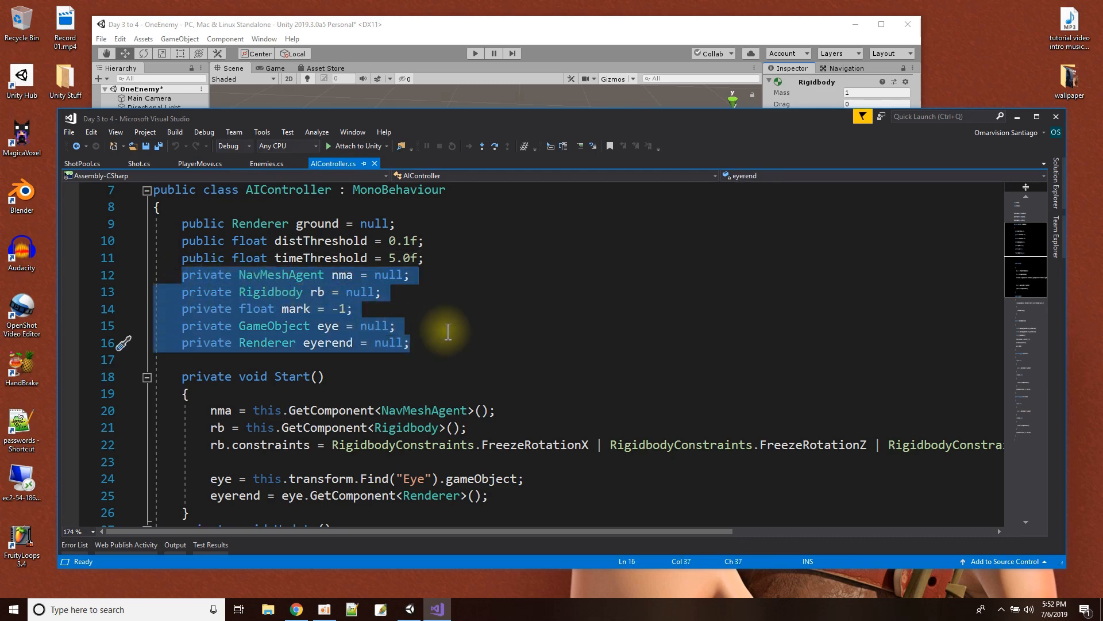
click(457, 311)
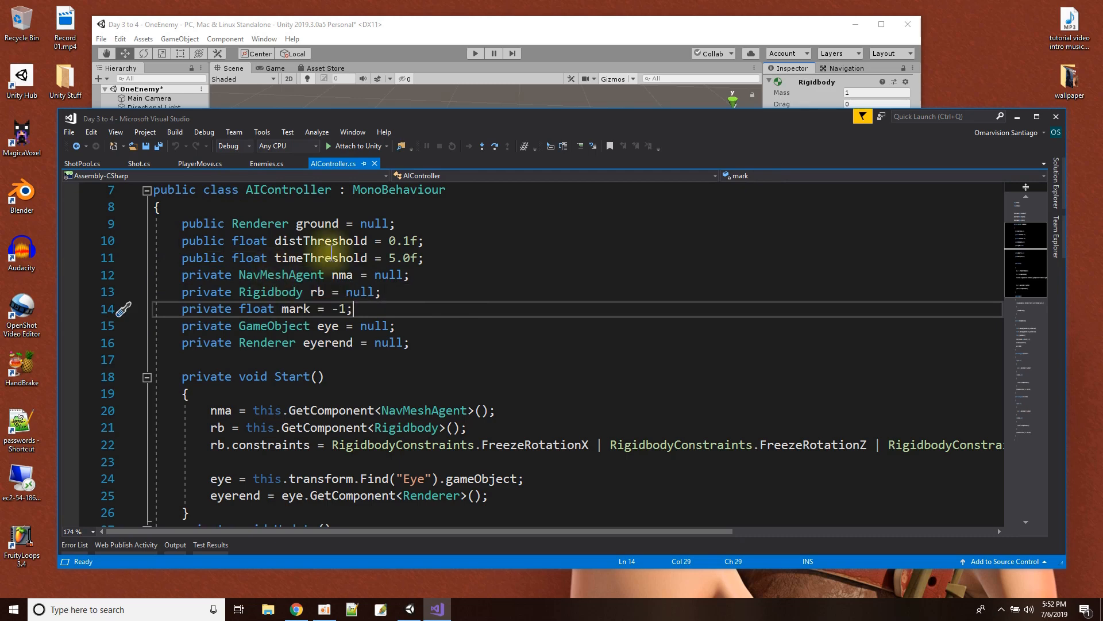
click(579, 40)
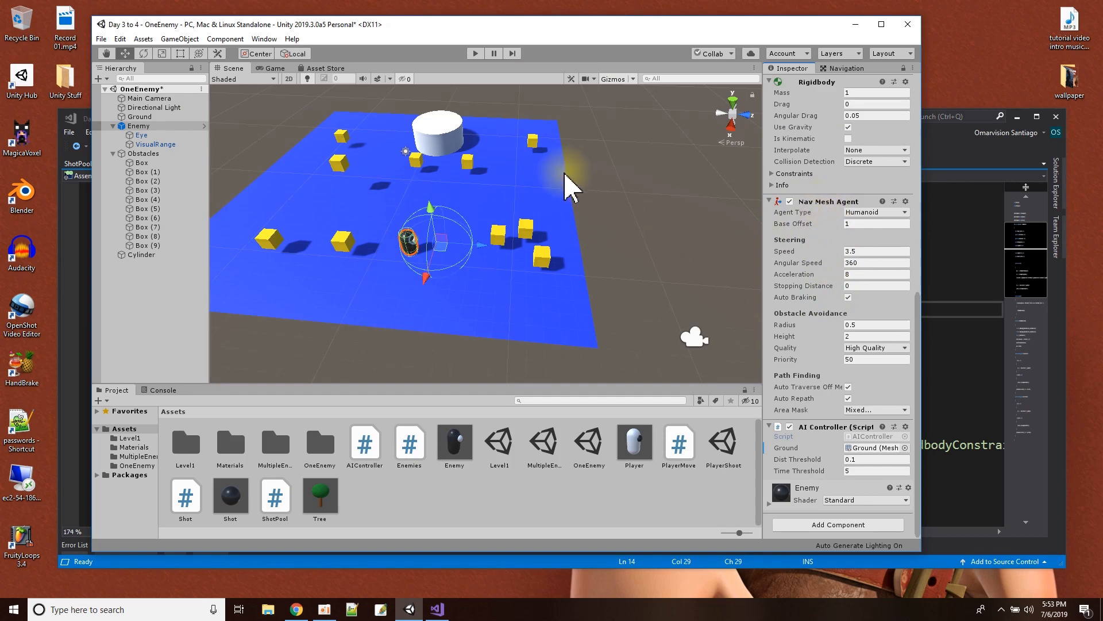
click(937, 240)
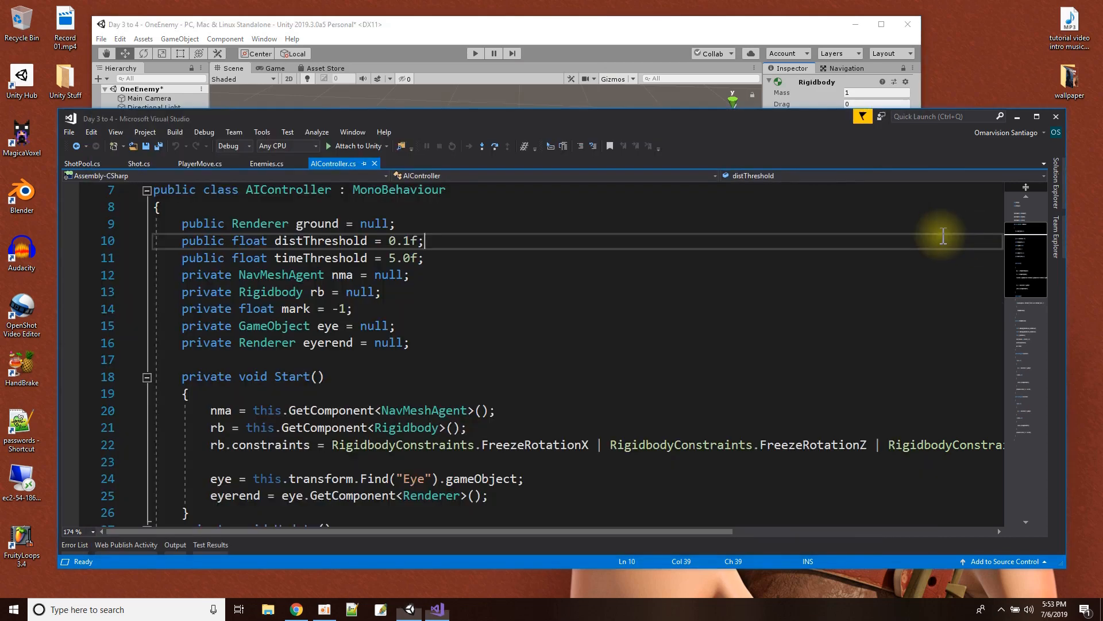
Highlight the mark field, the GameObject type of eye and the Renderer type of eyerend.
click(254, 308)
double_click(297, 310)
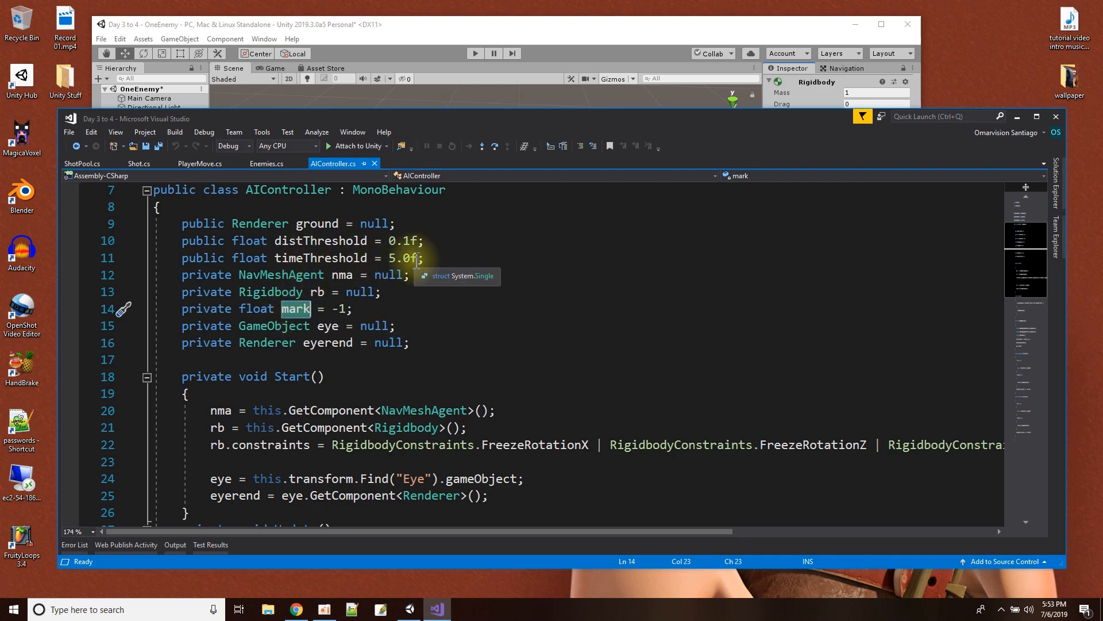
click(430, 313)
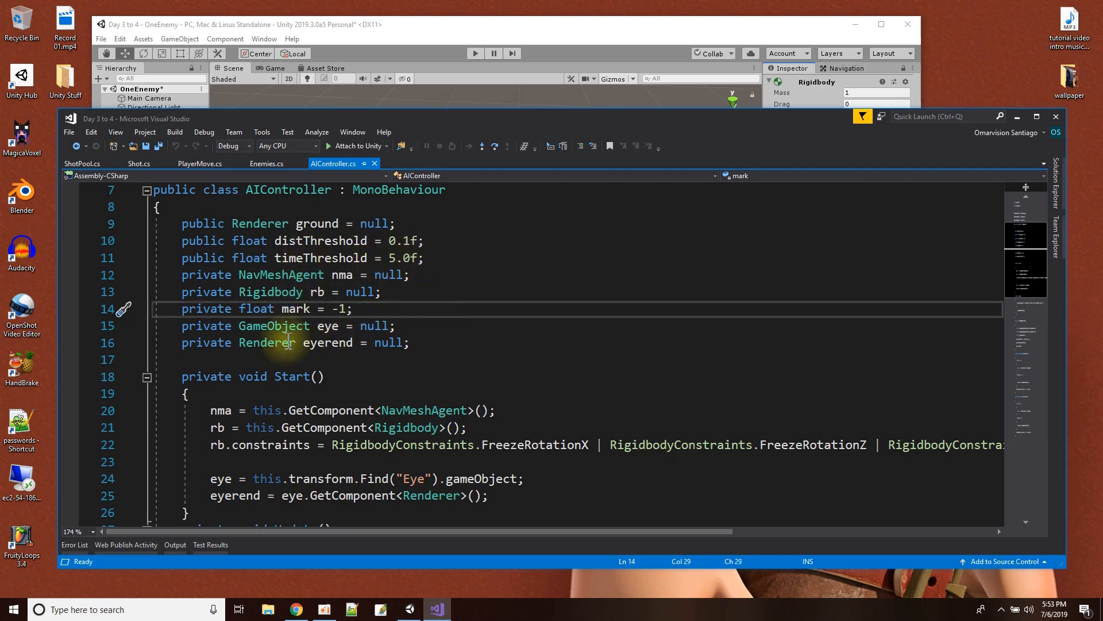
double_click(269, 326)
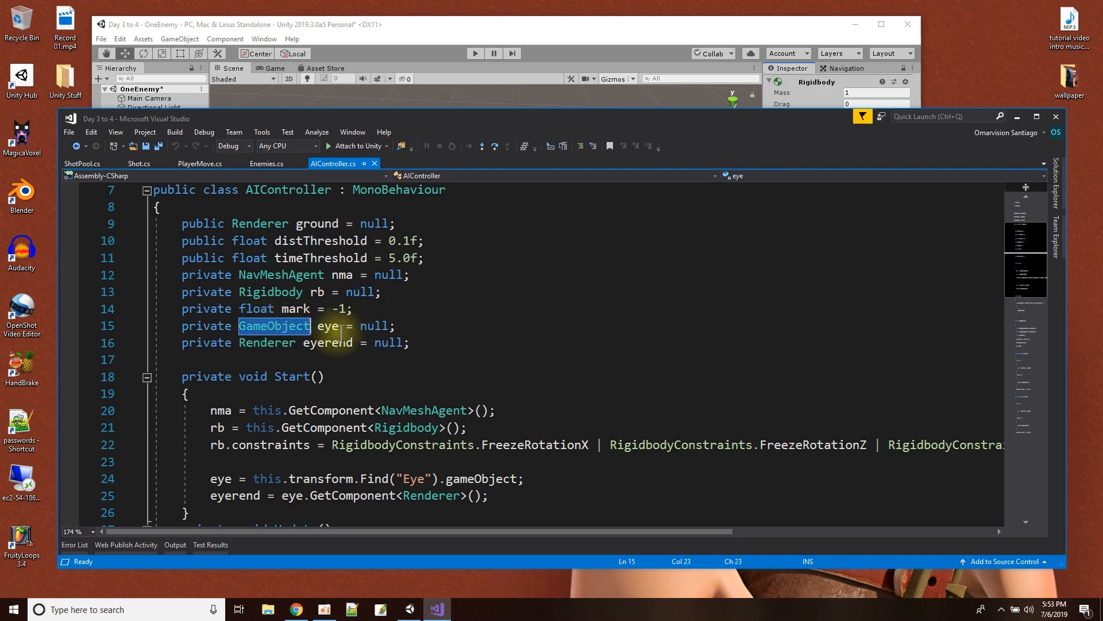
click(264, 344)
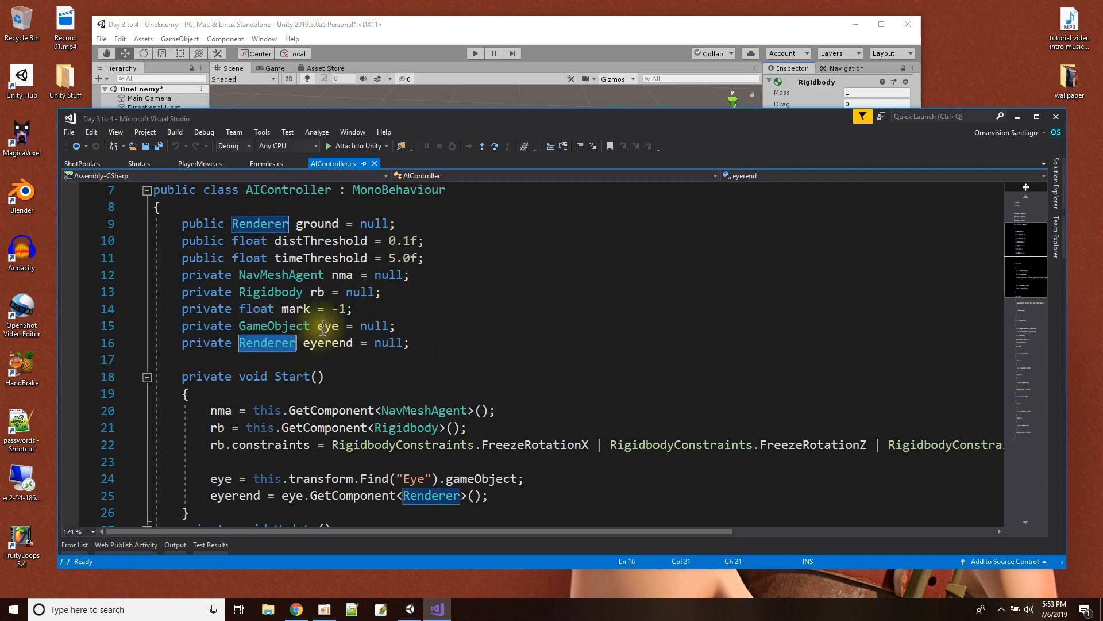
Frame the Enemy's Eye child in the Unity scene, frame the whole Enemy, and return to the AIController script.
click(431, 33)
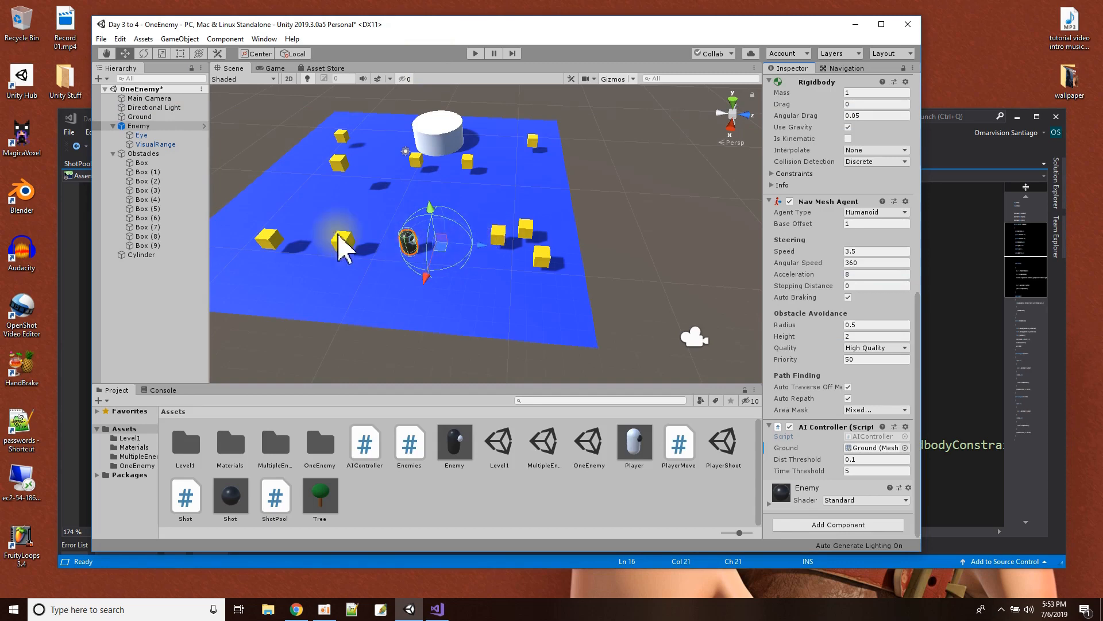
double_click(145, 135)
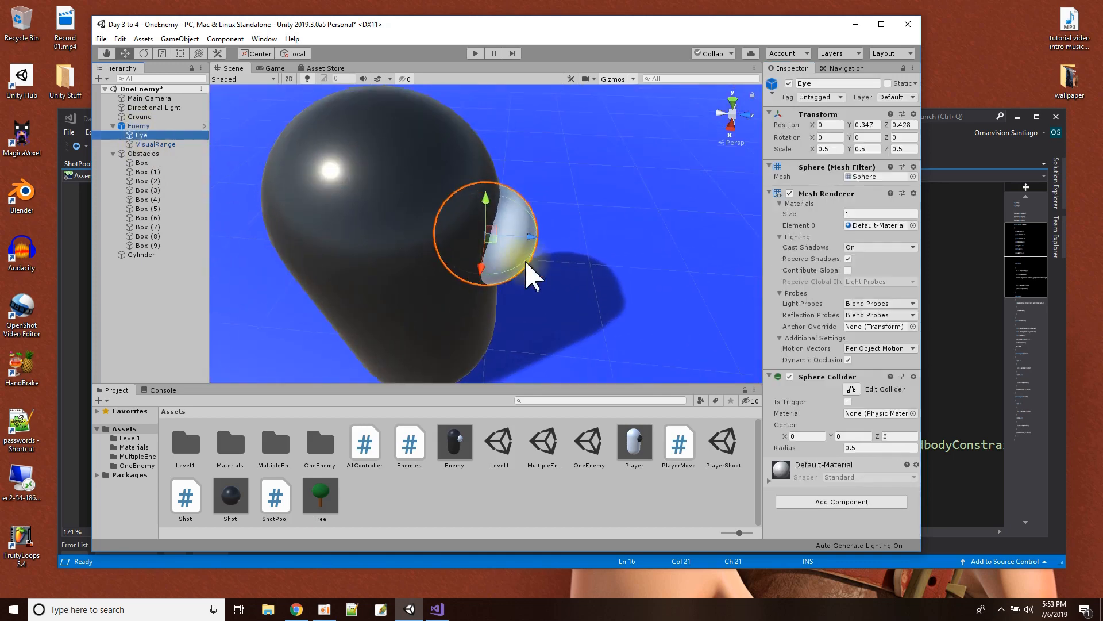
double_click(135, 126)
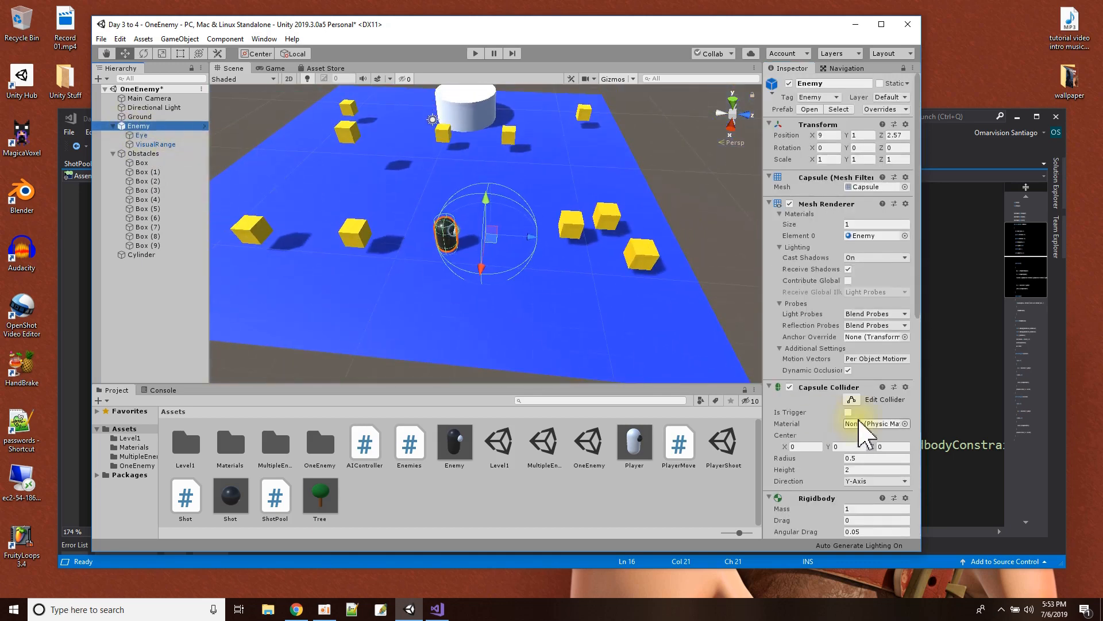
click(954, 311)
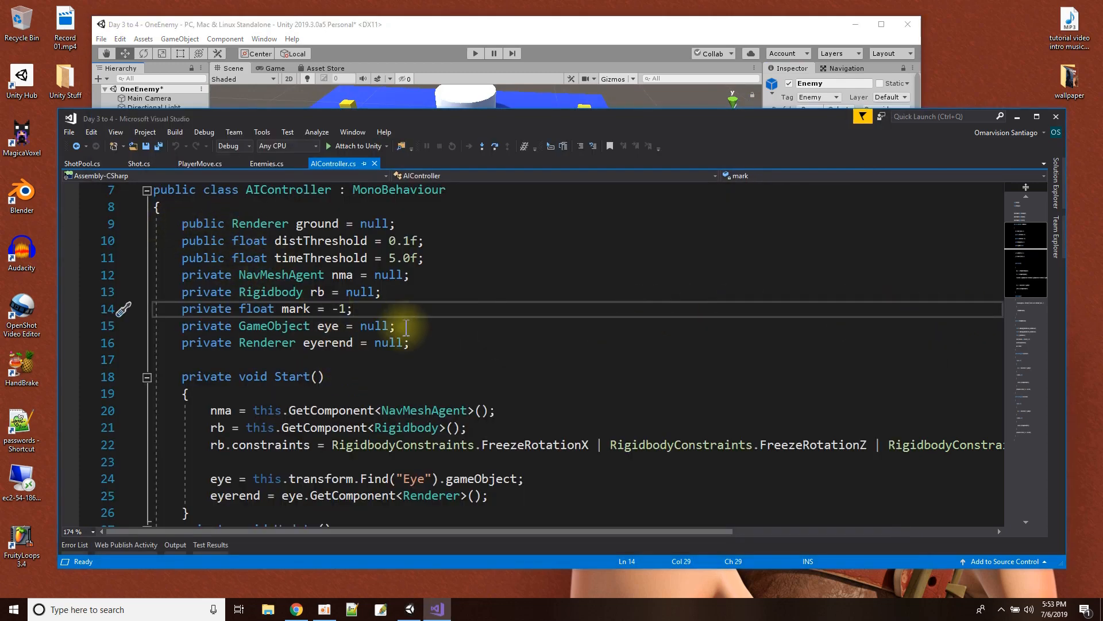
Review the script from its first lines down and highlight the entire Start method.
scroll(408, 326, up, 1)
scroll(407, 327, up, 1)
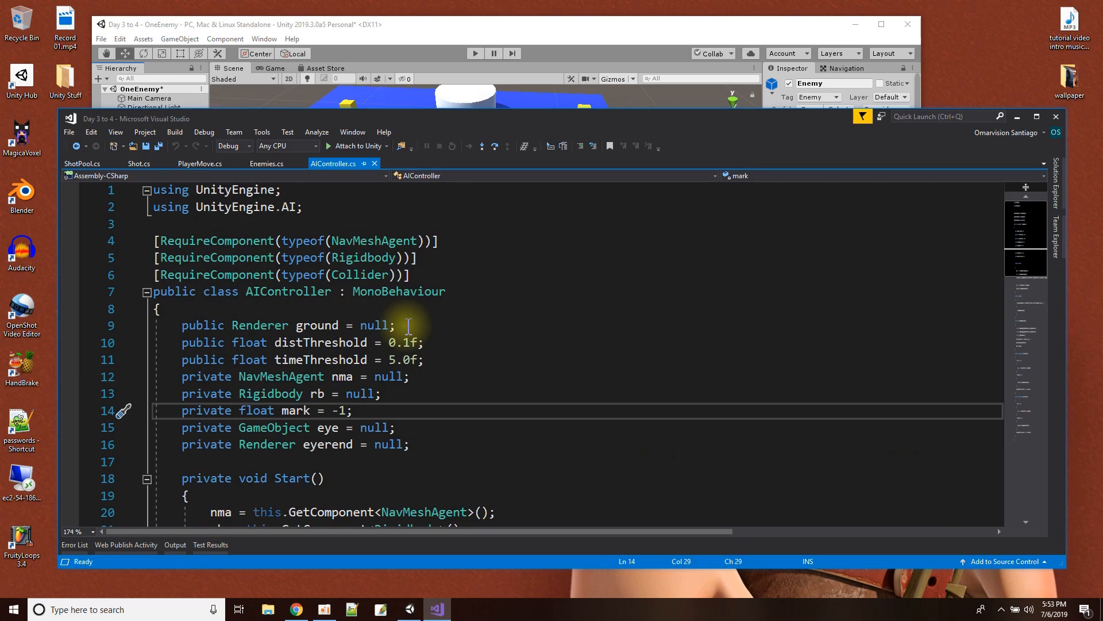
scroll(408, 326, down, 4)
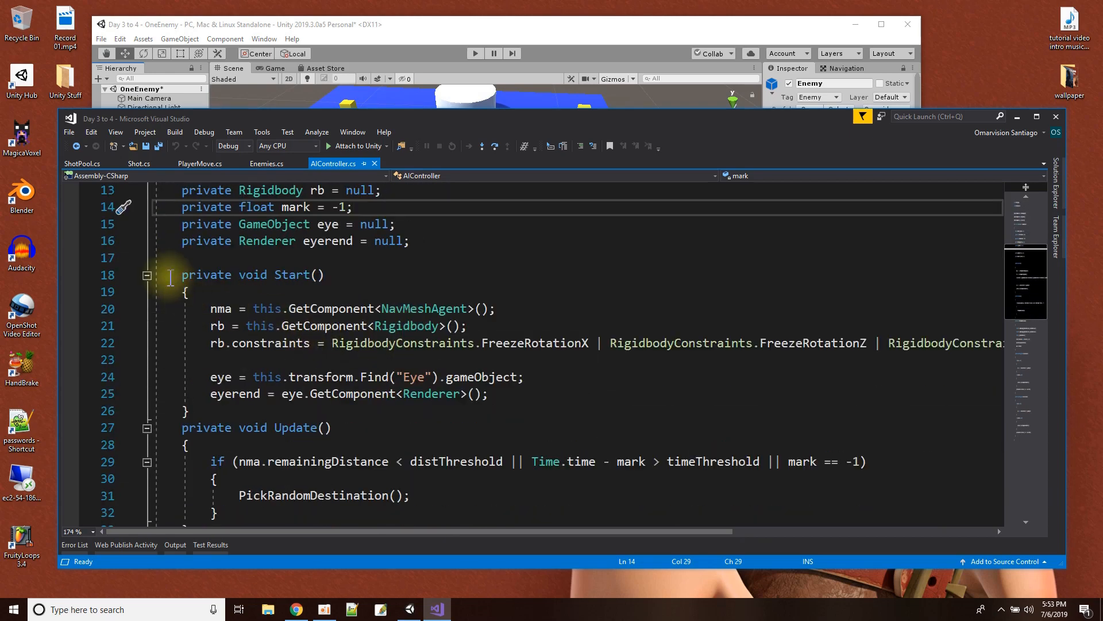
drag(179, 278, 233, 412)
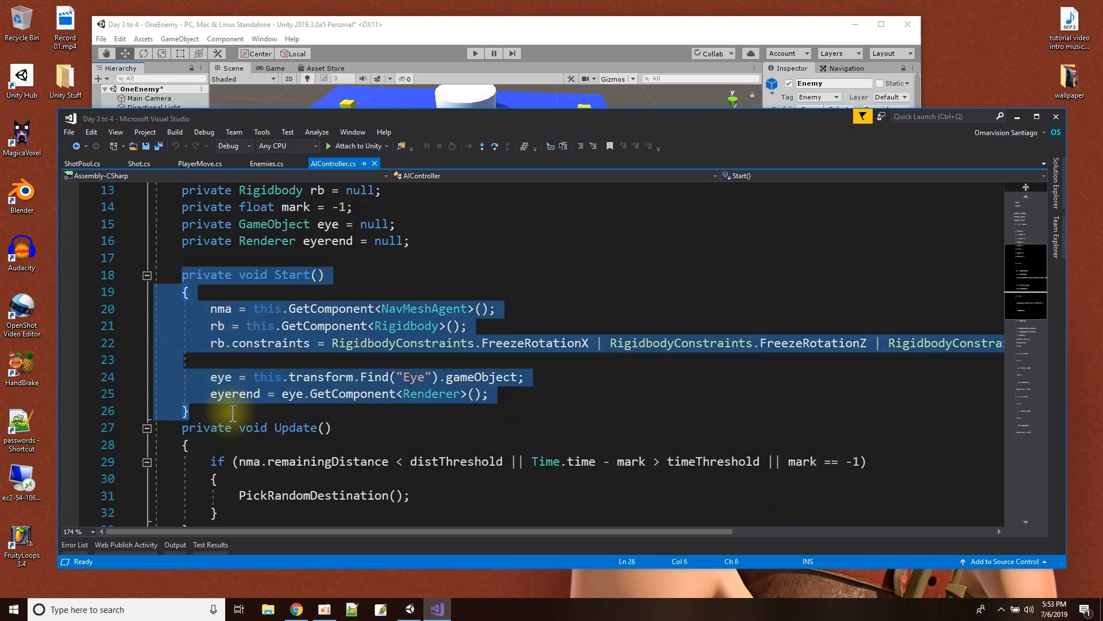
click(621, 426)
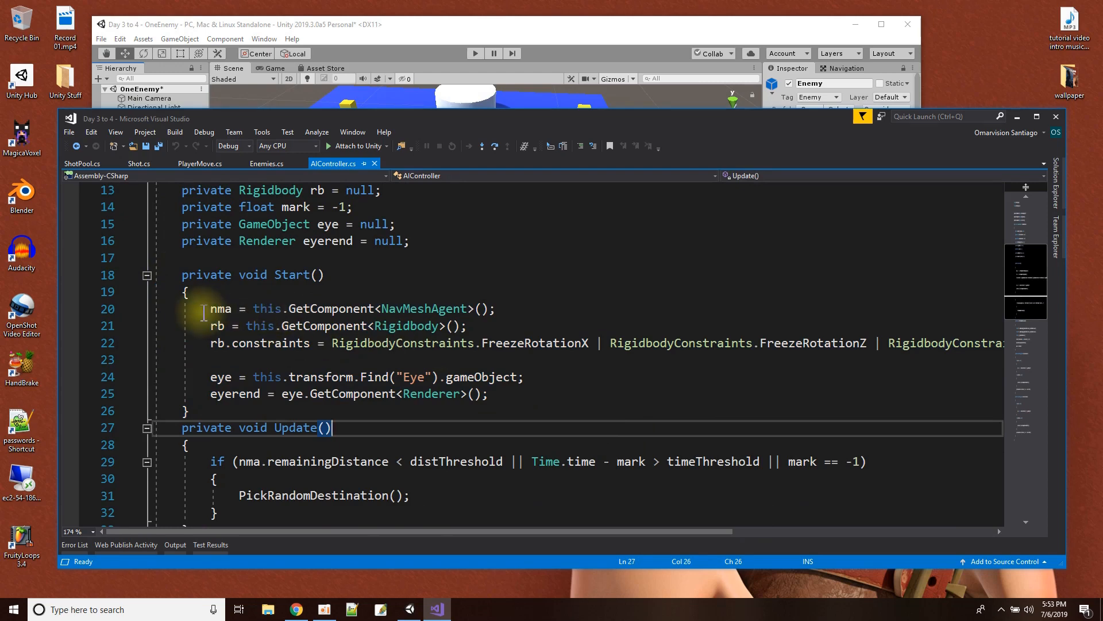
Highlight in turn the nma, rb and rb.constraints assignments inside the Start method.
drag(208, 310, 524, 308)
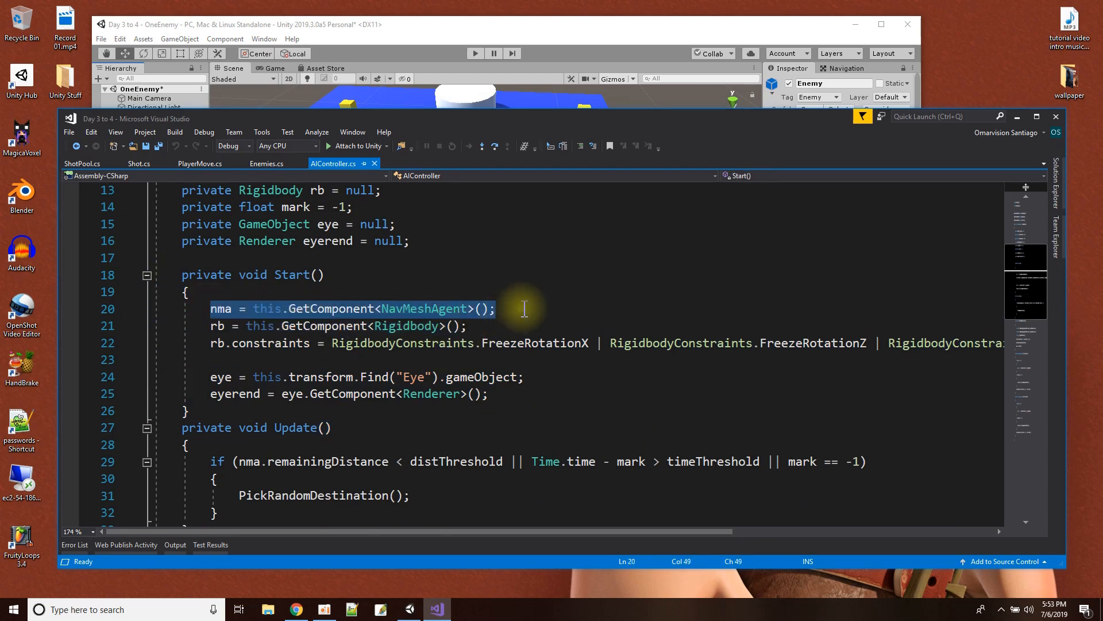
drag(208, 326, 500, 323)
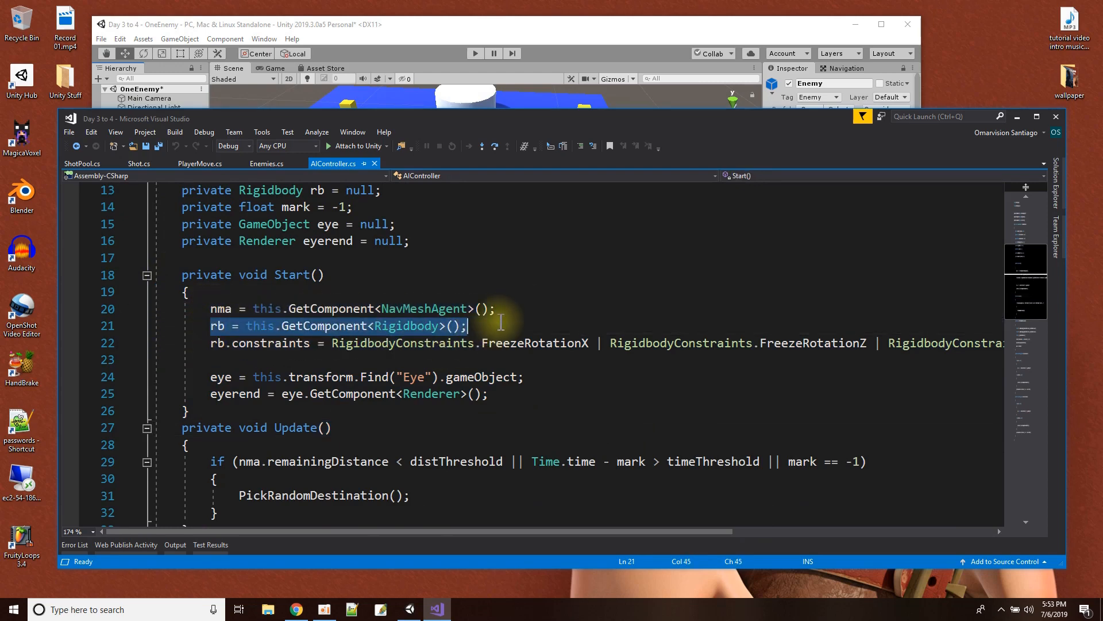
drag(210, 343, 563, 347)
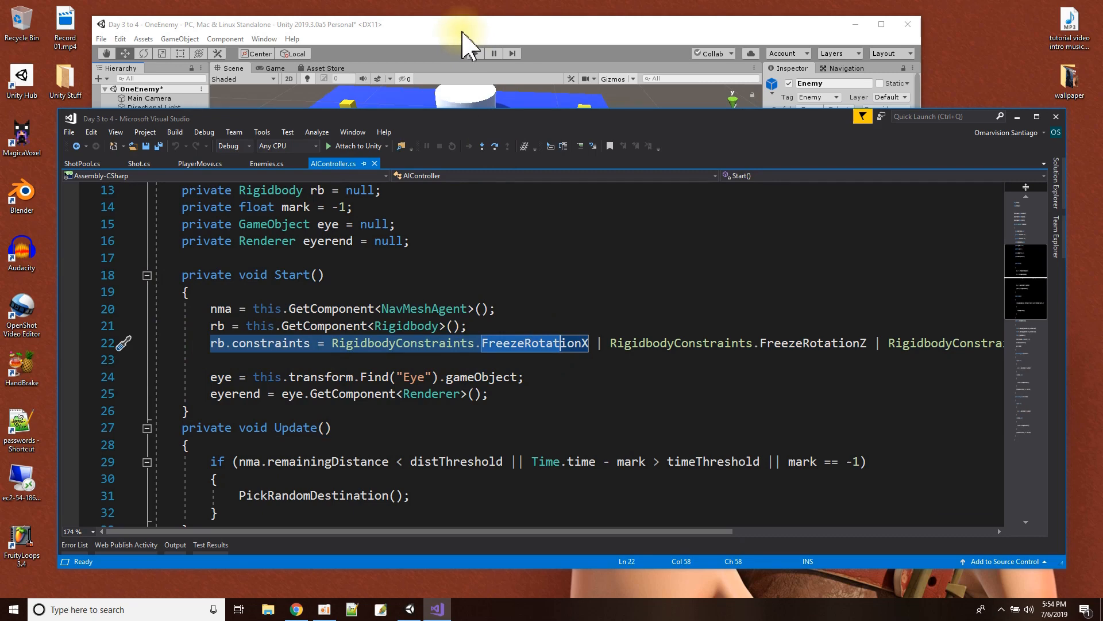
click(534, 295)
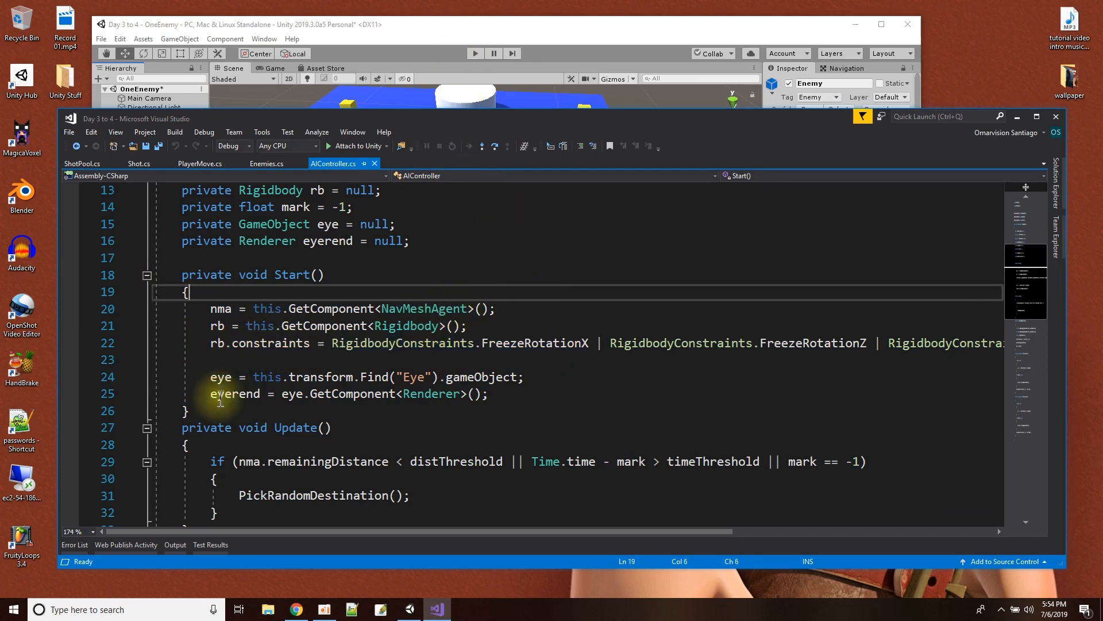
Check the Enemy's children and components in Unity, and highlight the transform.Find("Eye") assignment in the script's Start method.
click(390, 35)
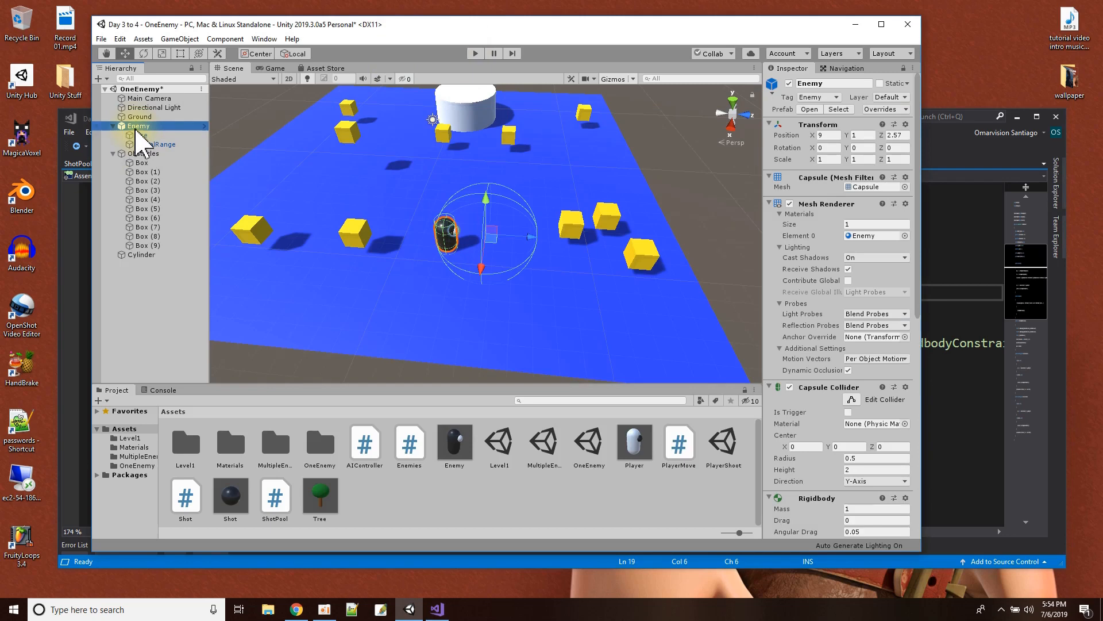
click(136, 127)
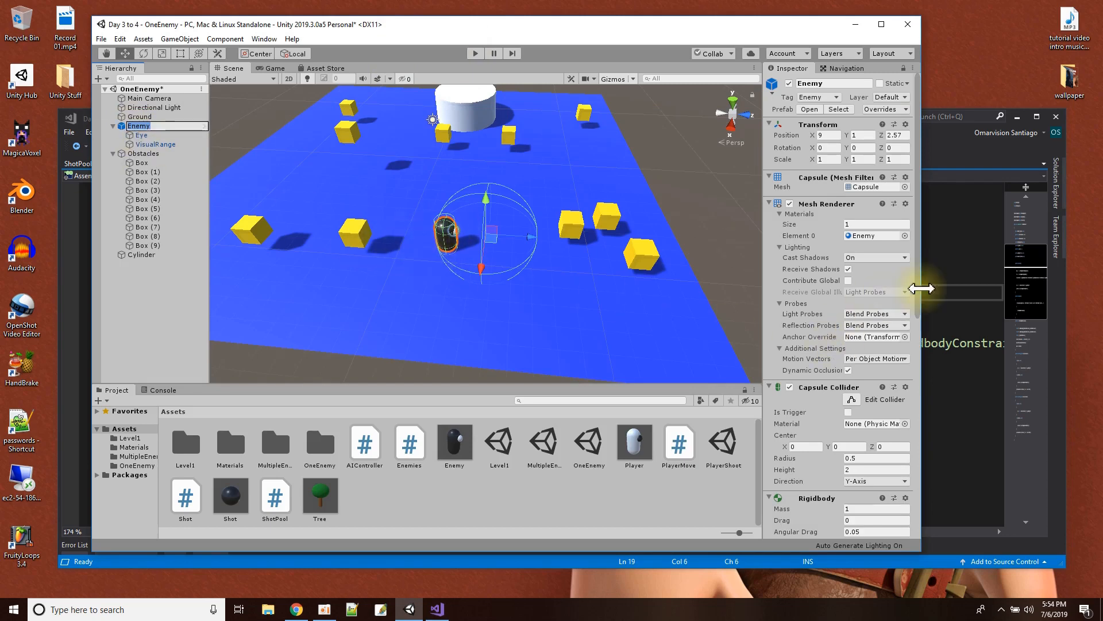
click(933, 275)
drag(209, 377, 525, 381)
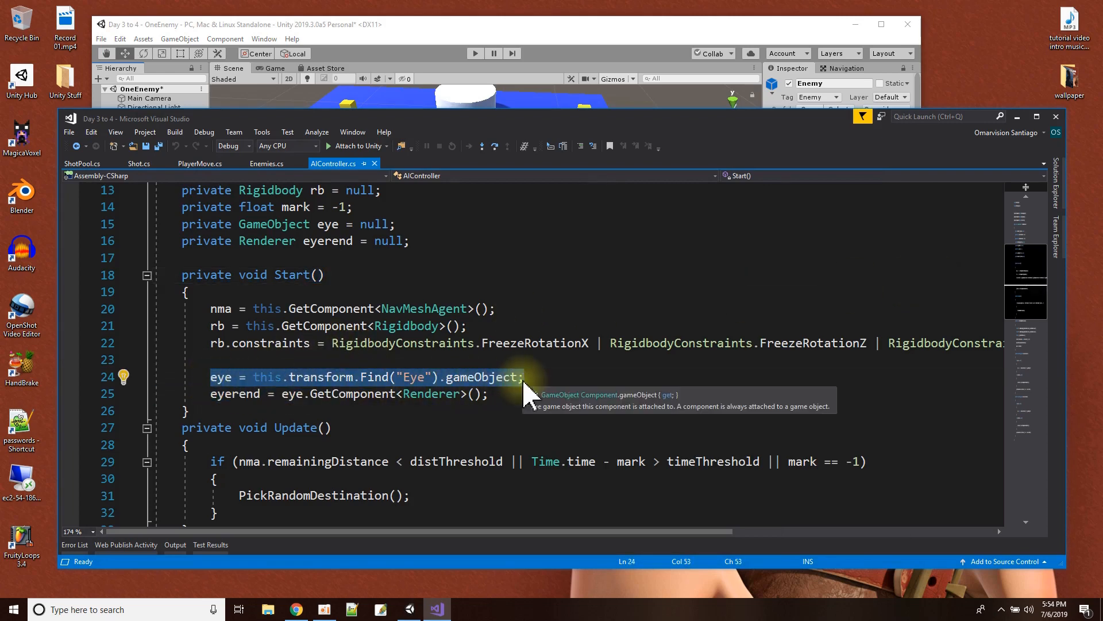
click(488, 35)
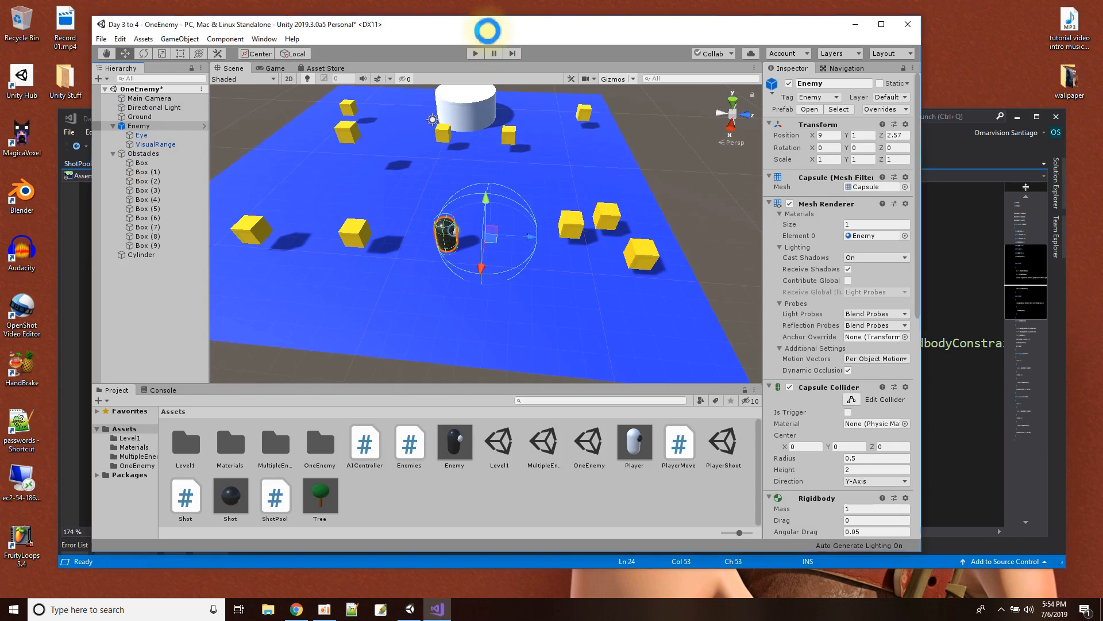
scroll(826, 465, down, 10)
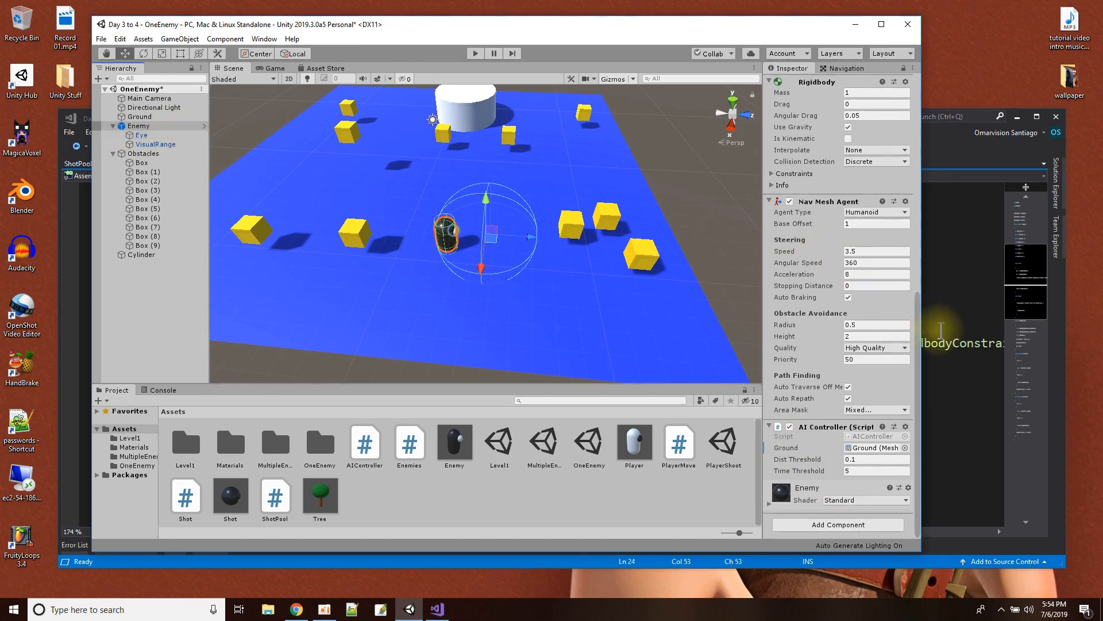
click(944, 306)
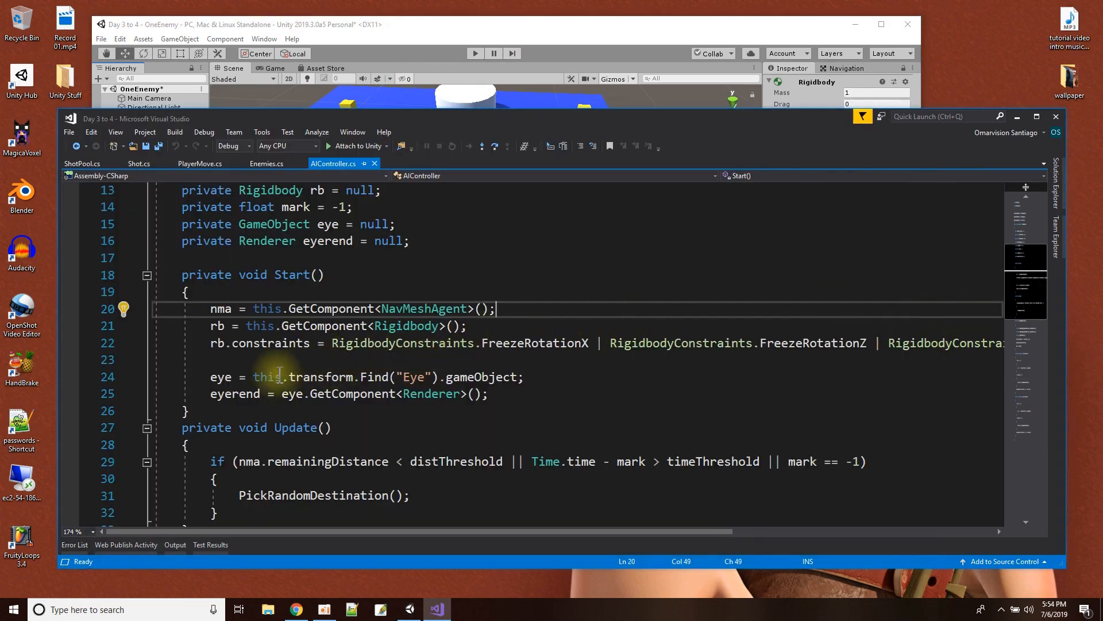
Highlight this, transform and this.transform on the eye assignment line in Start, checking the Enemy's hierarchy in Unity in between.
double_click(266, 377)
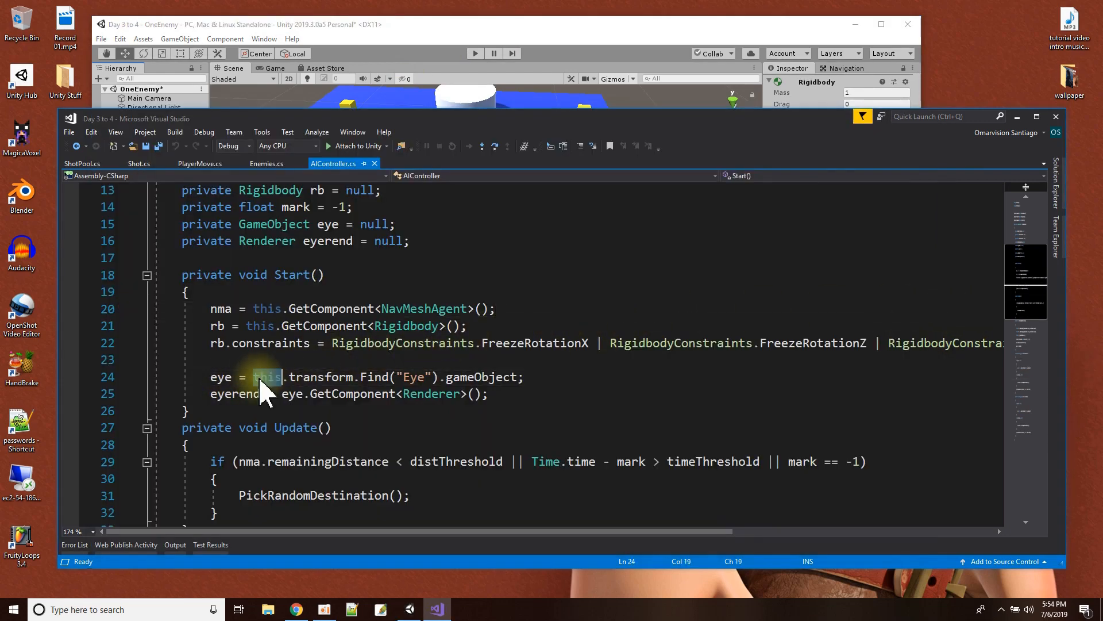
double_click(311, 377)
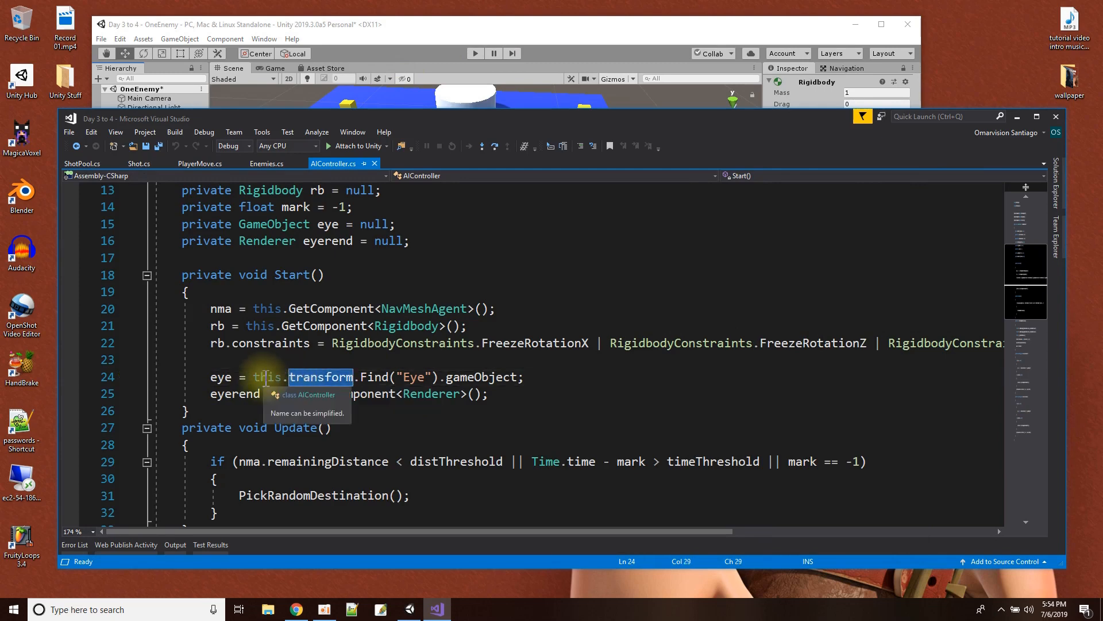
drag(254, 376, 356, 377)
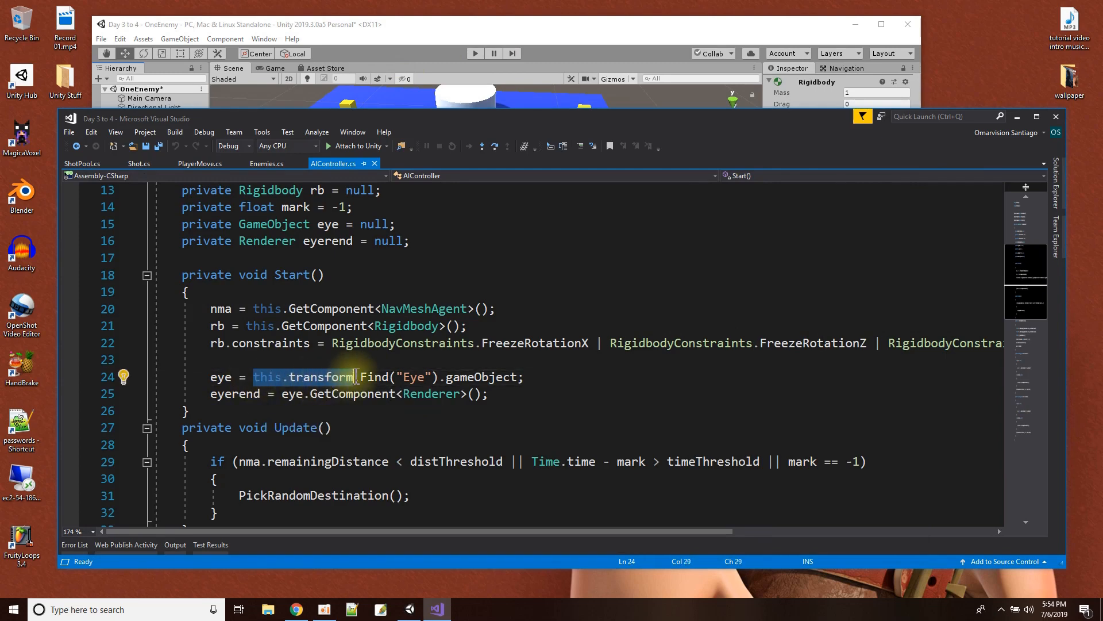
click(260, 23)
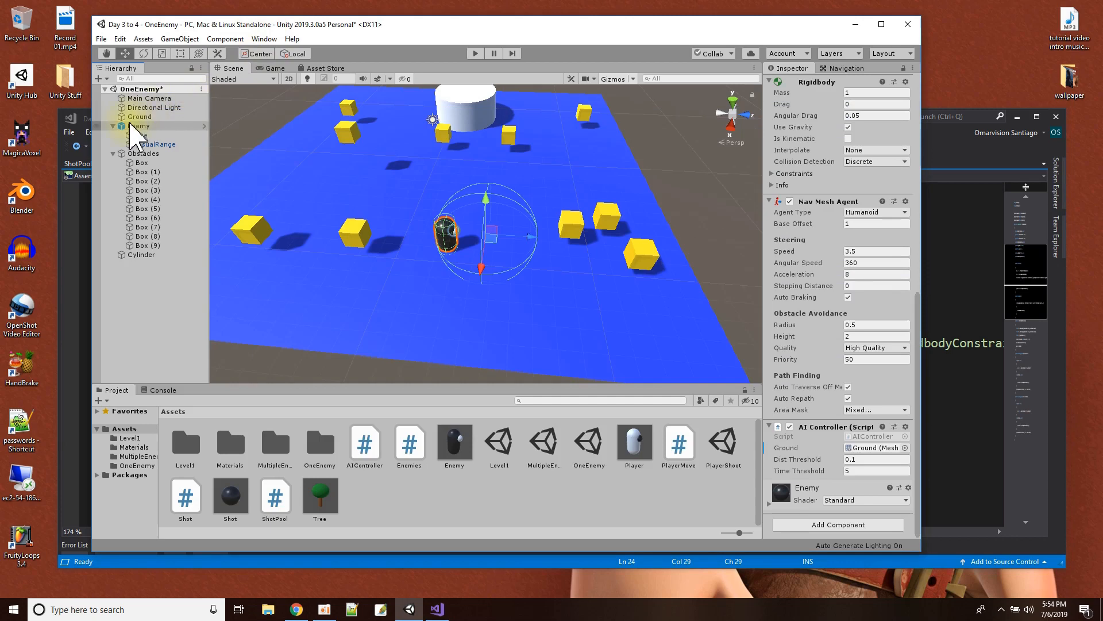
click(959, 358)
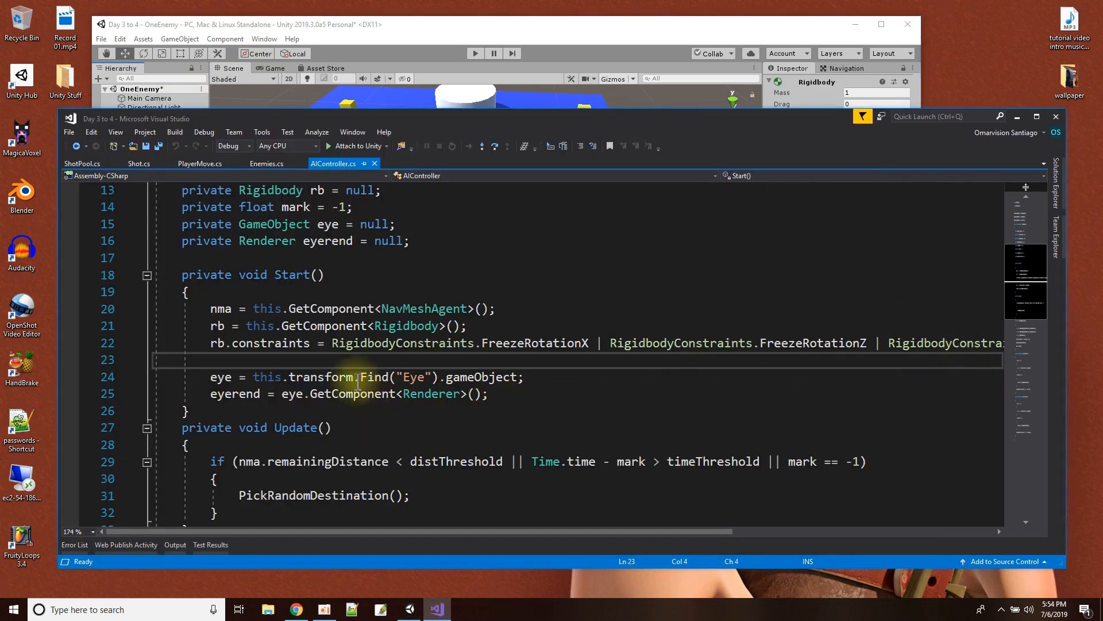
drag(352, 377, 262, 373)
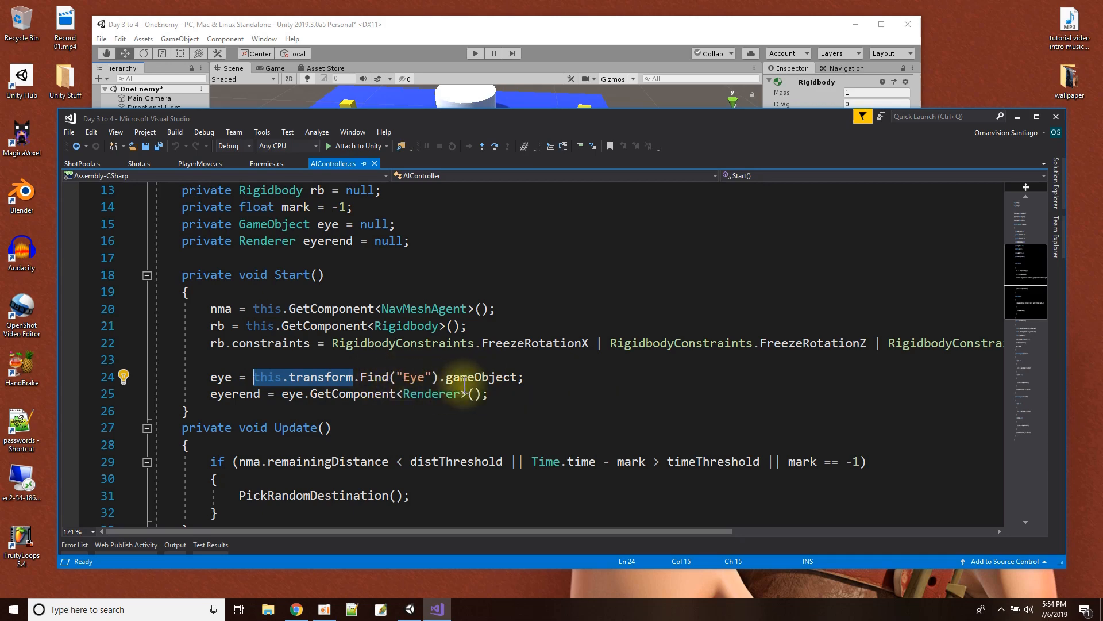
Highlight in turn the eye variable, the Renderer type and the eyerend variable in the Start method's last two assignments.
double_click(226, 378)
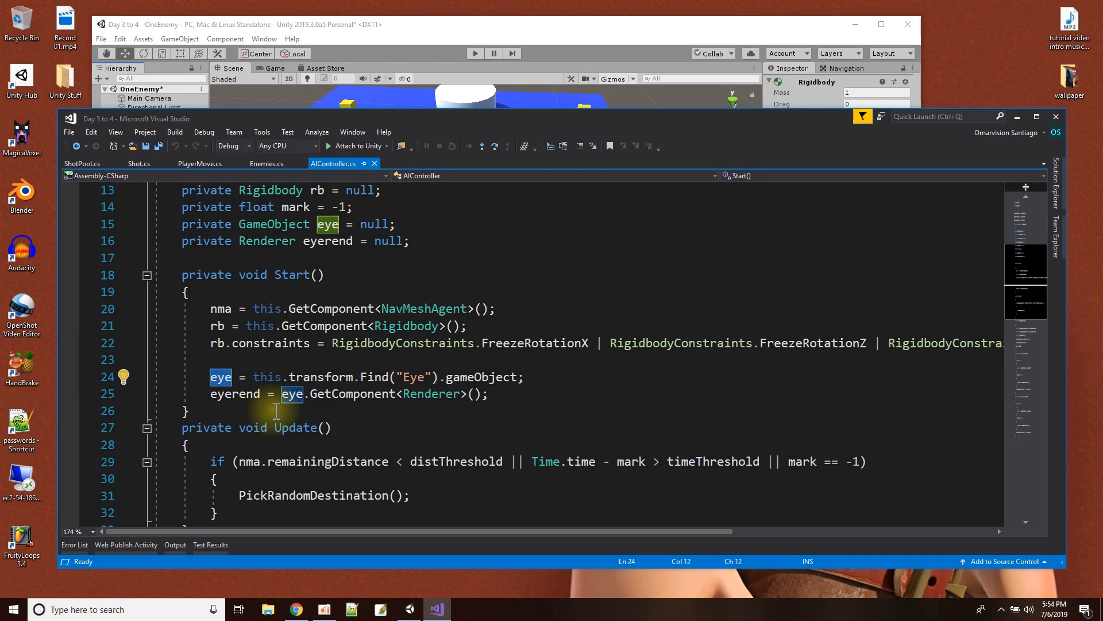
double_click(431, 394)
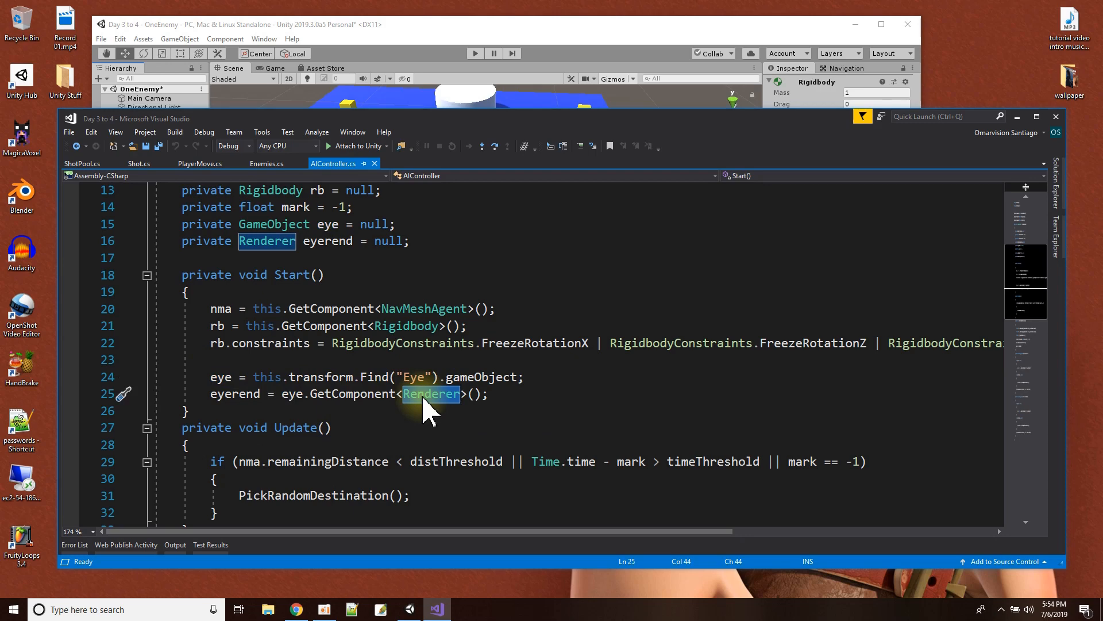
double_click(232, 395)
click(610, 408)
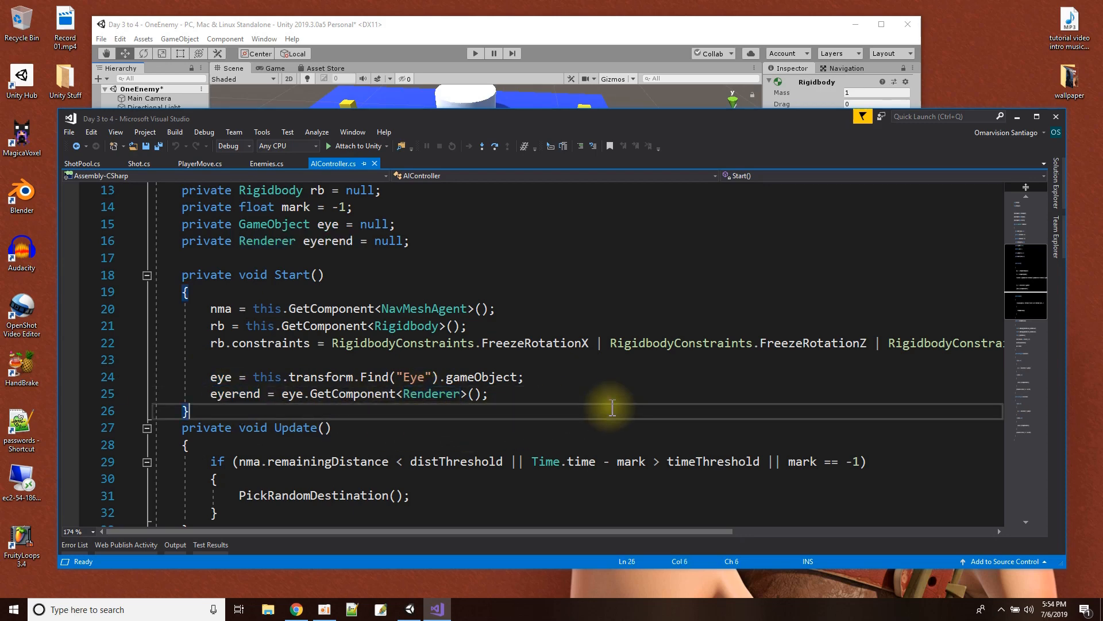
Highlight the public Renderer ground declaration, compare it with the AI Controller's Ground field in Unity, and highlight its Renderer type.
scroll(541, 377, up, 2)
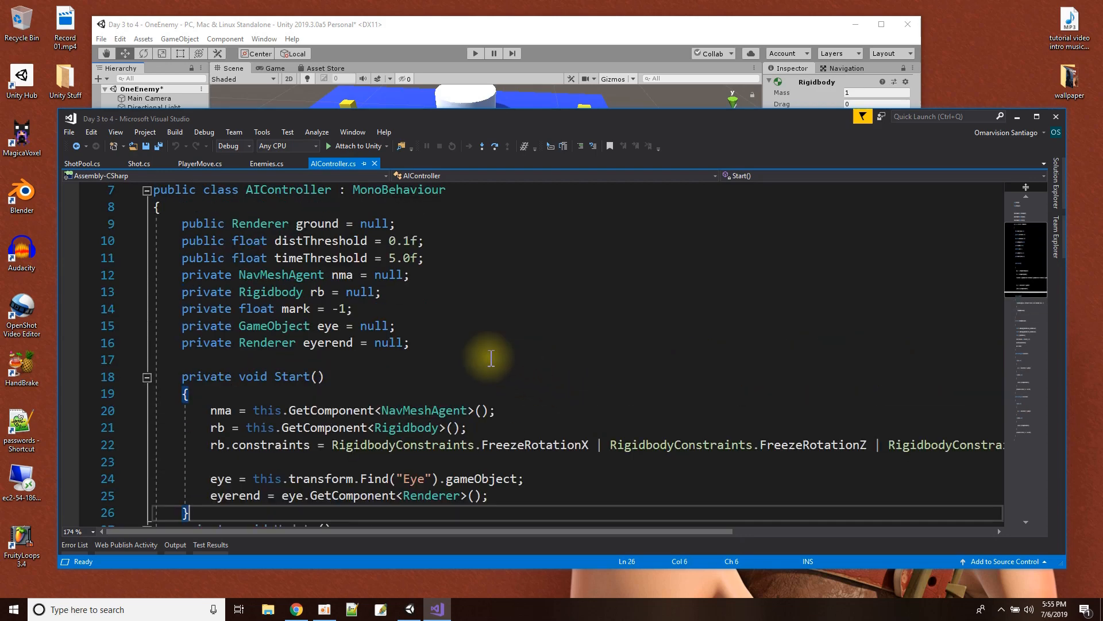
double_click(315, 223)
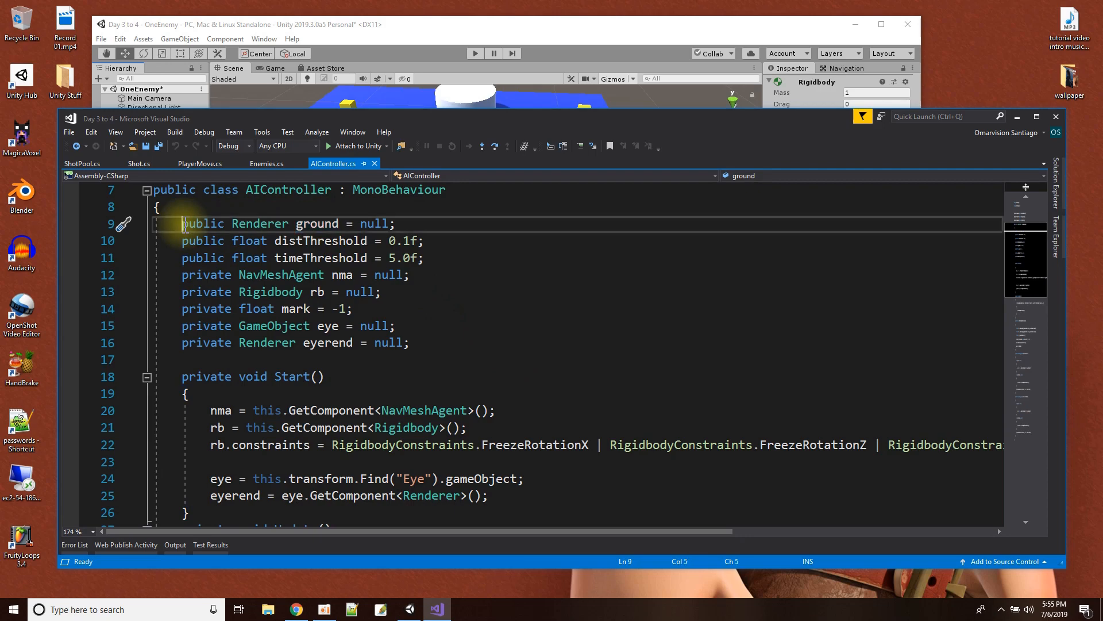
drag(185, 223, 396, 224)
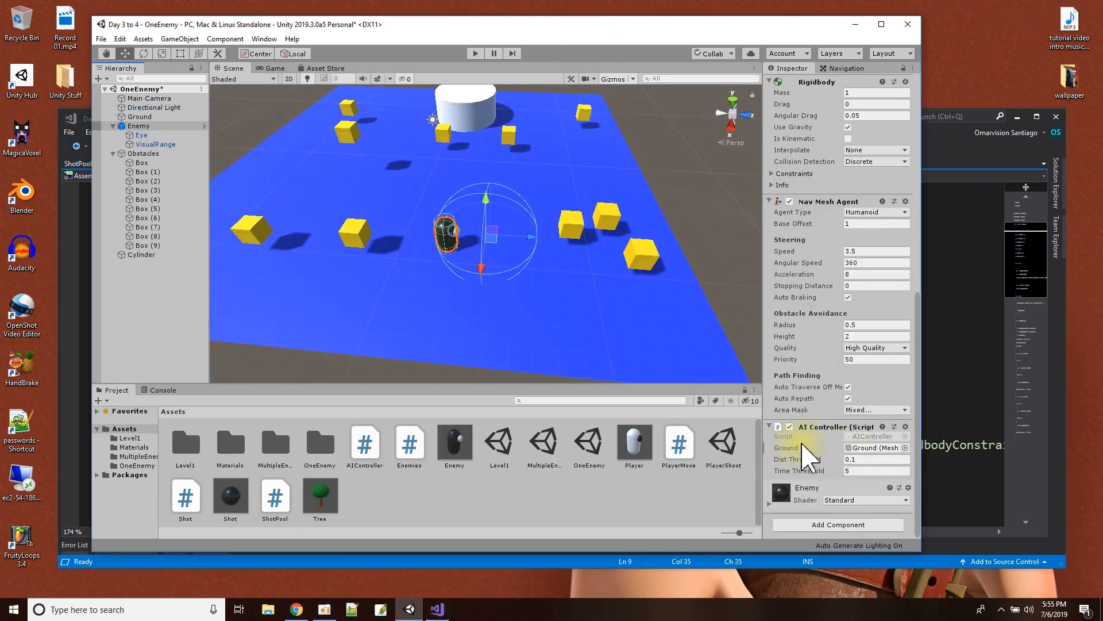
click(953, 345)
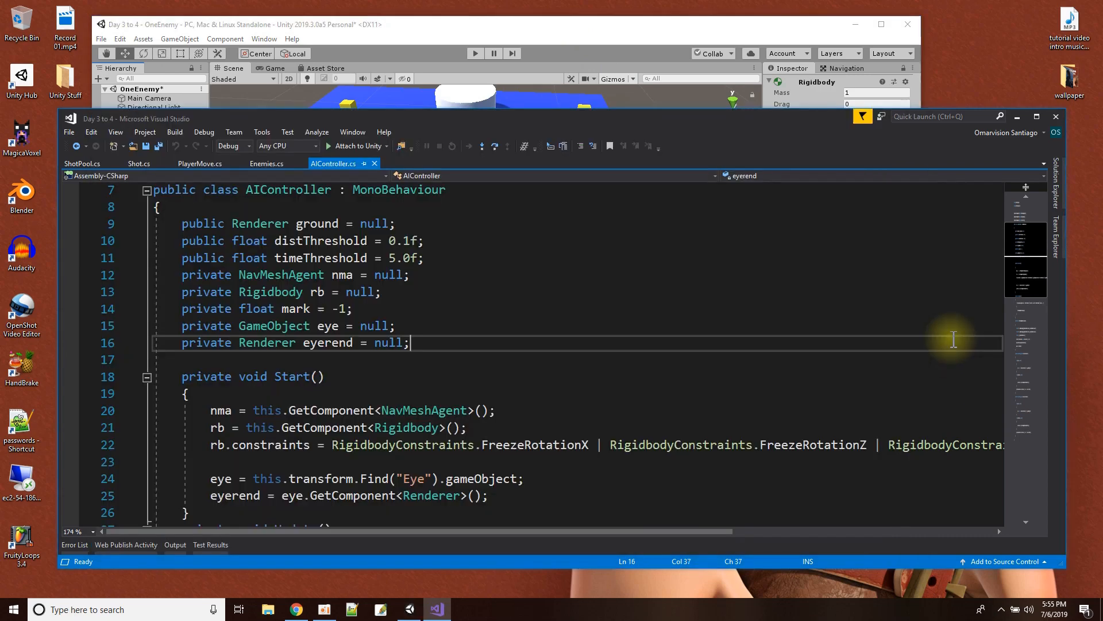
click(254, 224)
double_click(255, 224)
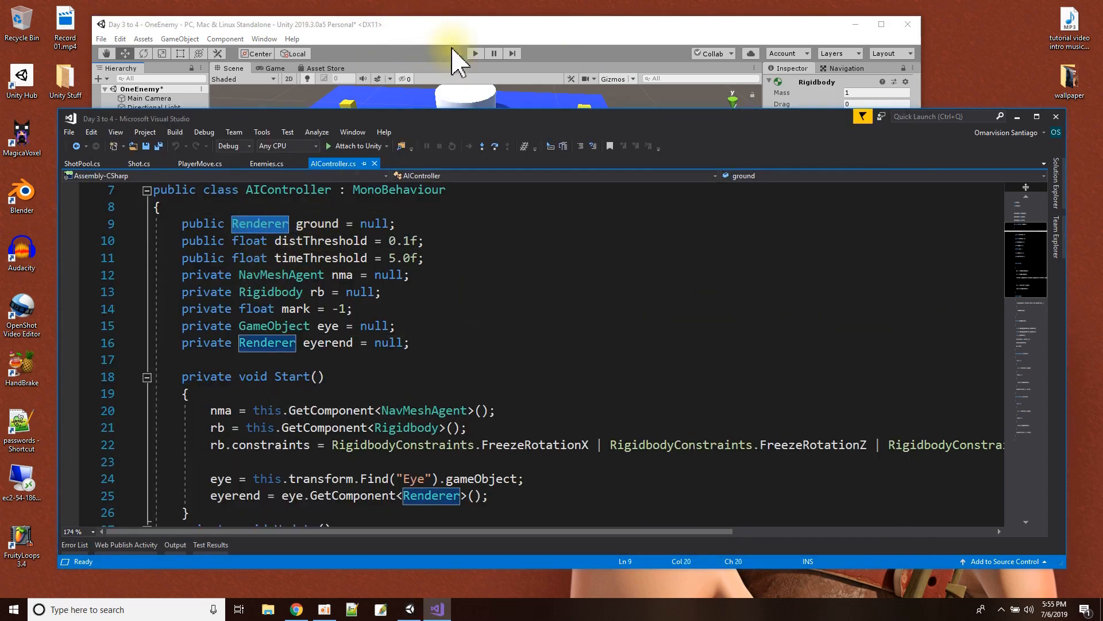
In Unity, demonstrate assigning Ground to the Enemy's AI Controller component, and inspect the Ground object's Mesh Renderer.
click(463, 33)
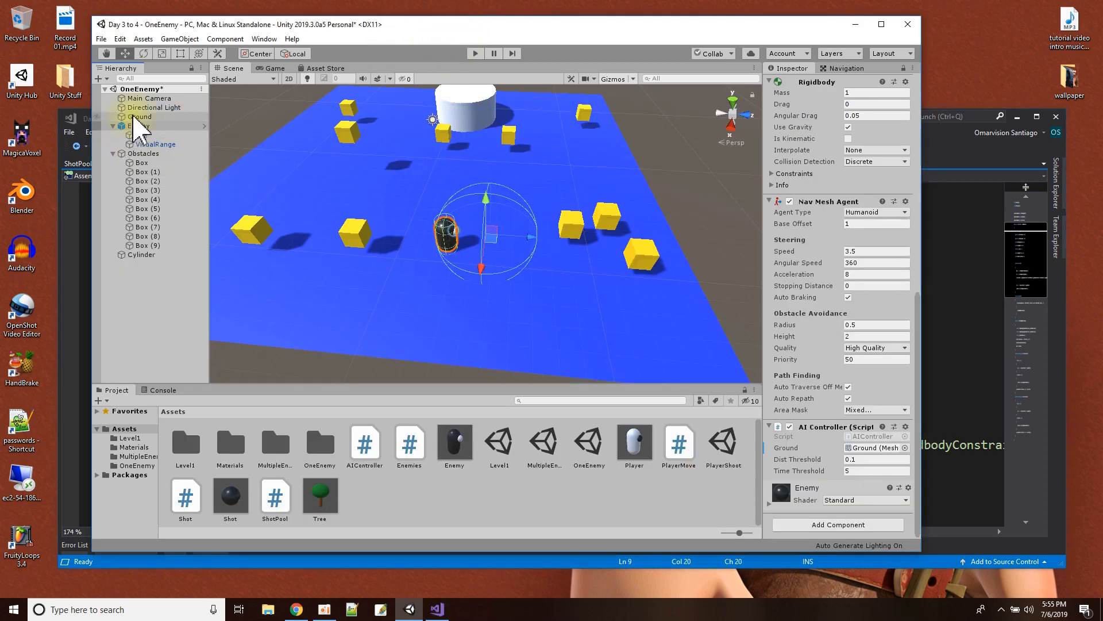
drag(134, 117, 837, 432)
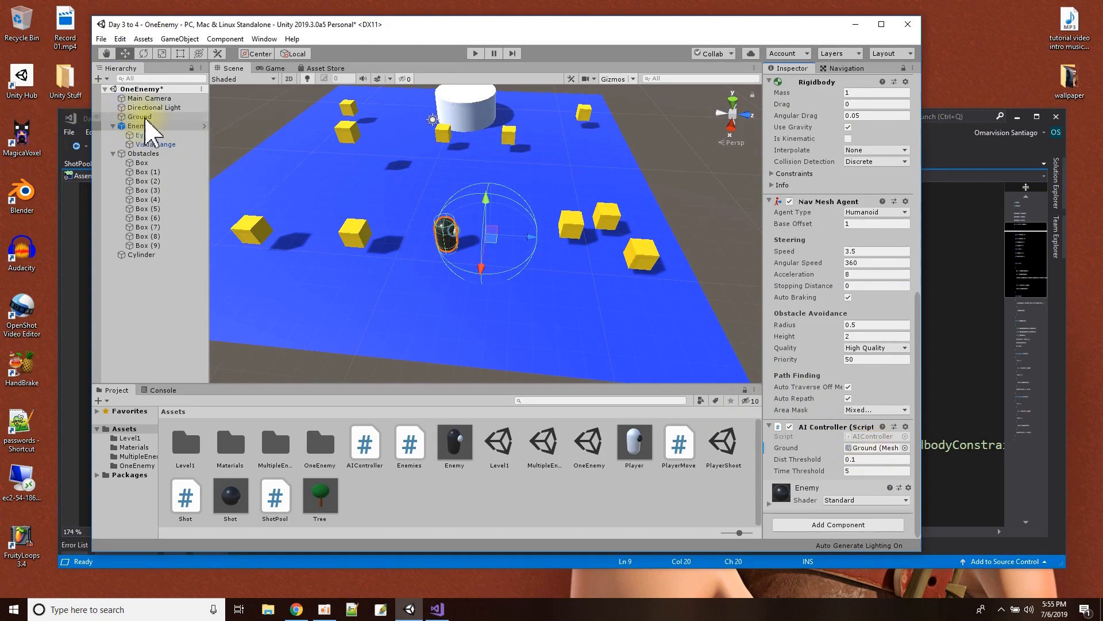
click(143, 117)
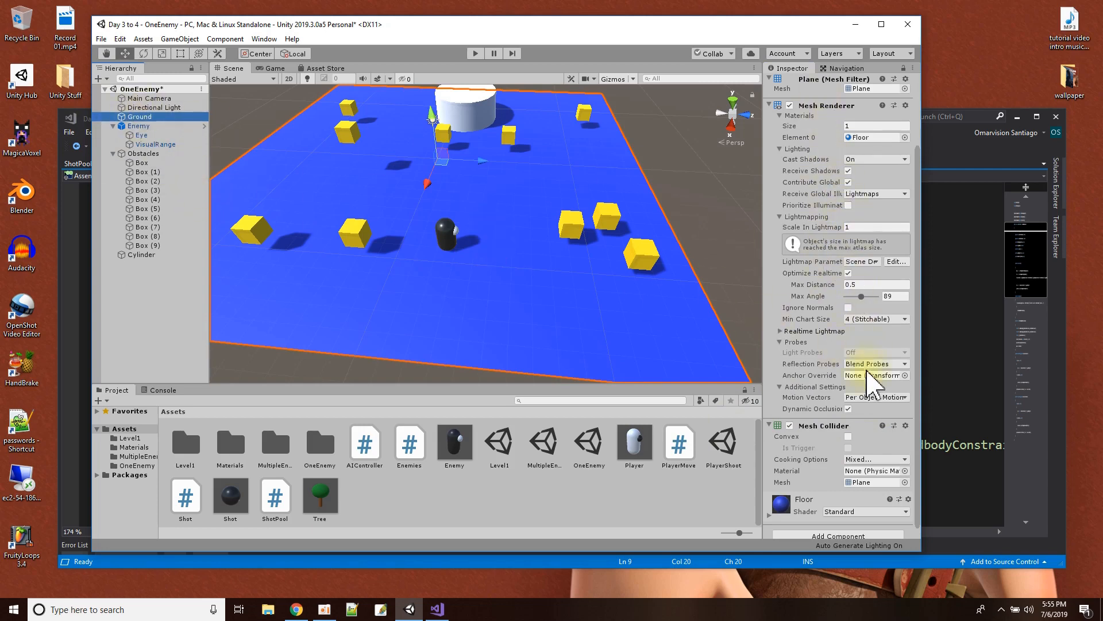
scroll(844, 471, up, 3)
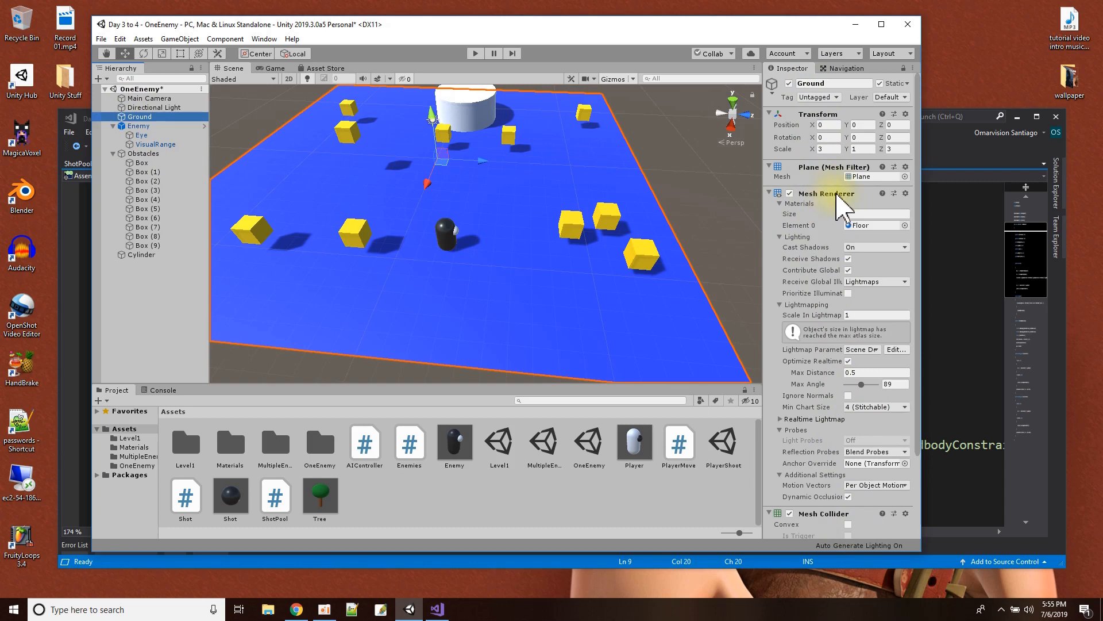
Check the Ground reference in the Enemy's AI Controller component and highlight the ground field's Renderer type in the script again.
click(142, 126)
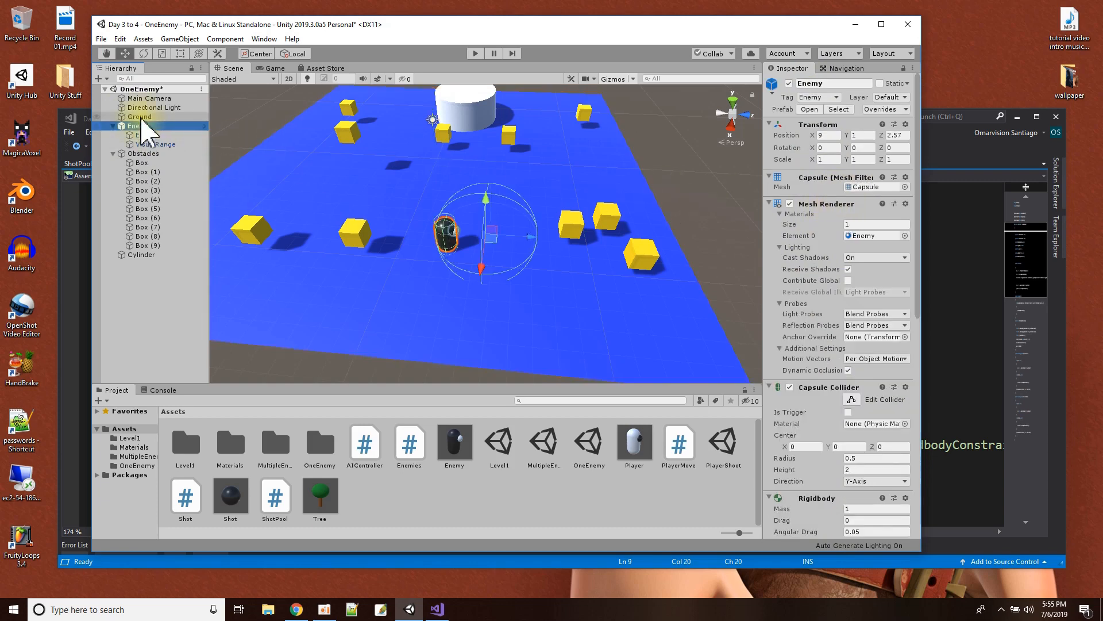
scroll(857, 437, down, 10)
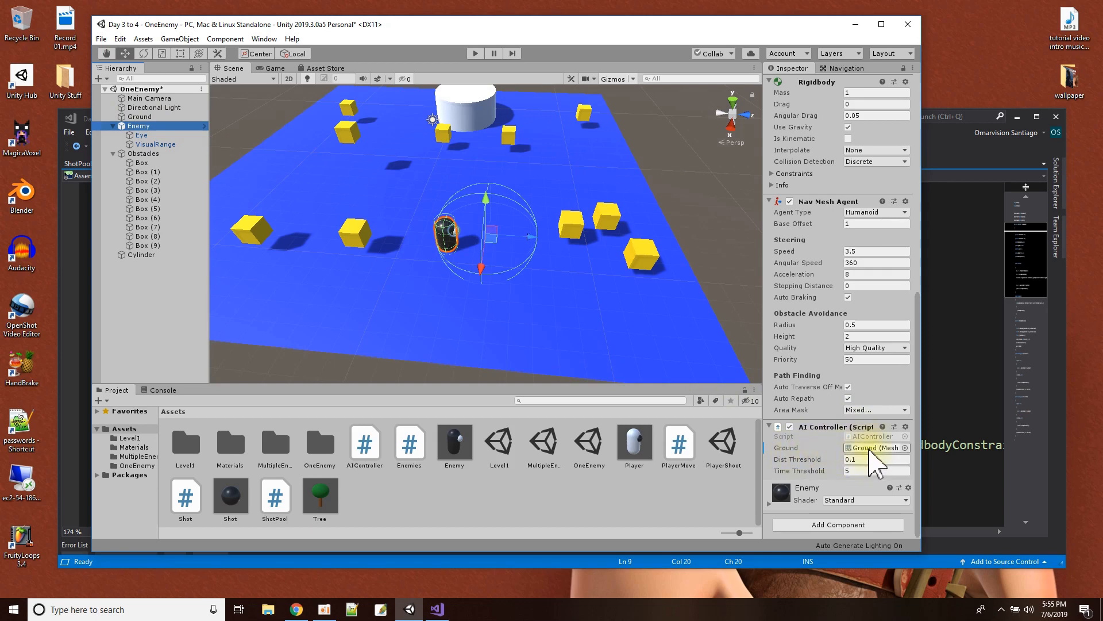
click(948, 355)
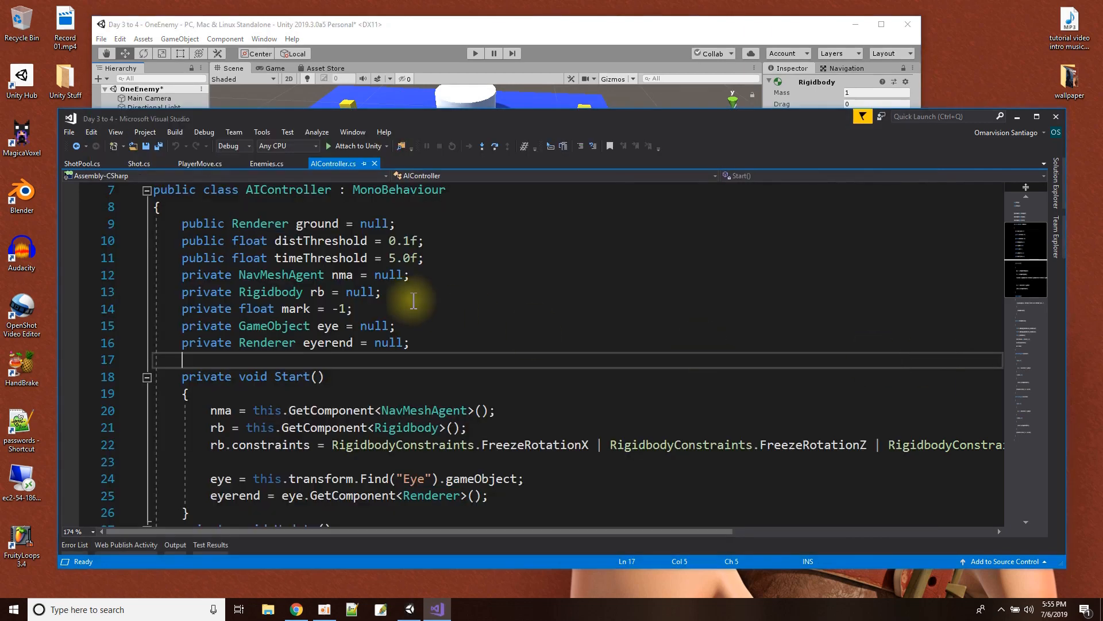
double_click(258, 224)
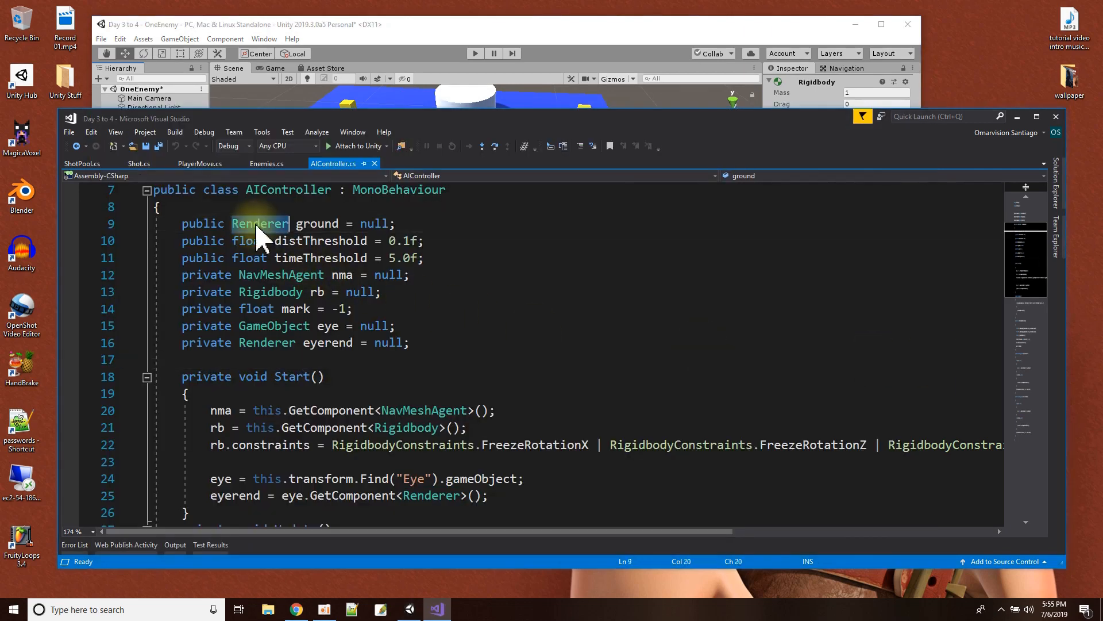
click(551, 355)
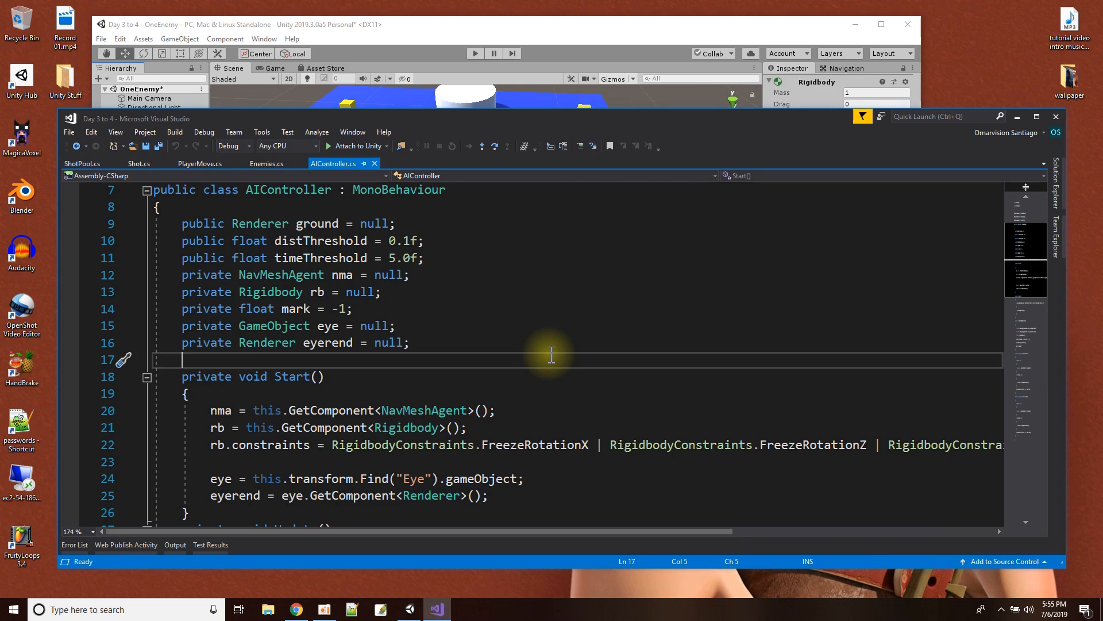
Highlight the Start method's body and place the cursor at the opening of the Update method.
scroll(551, 355, down, 2)
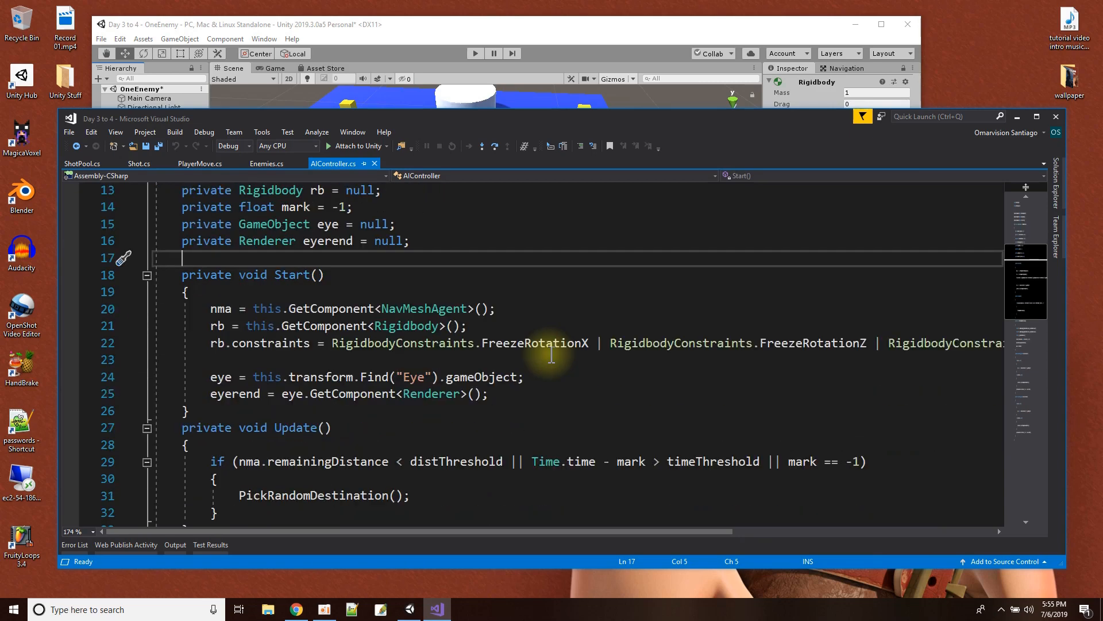
drag(195, 304, 561, 386)
scroll(380, 412, down, 4)
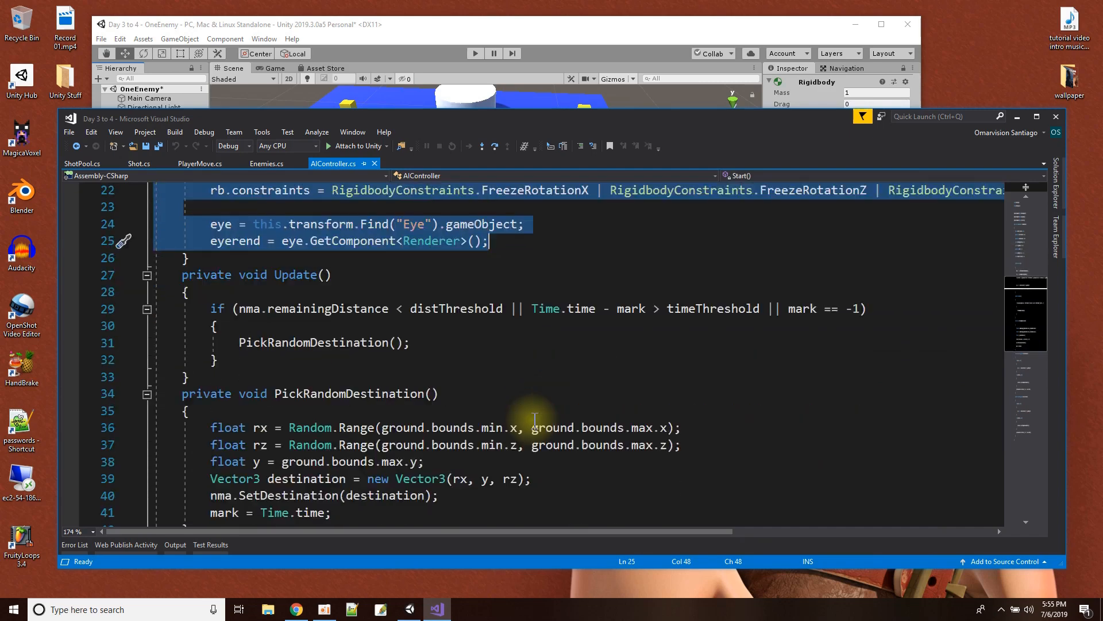
click(351, 225)
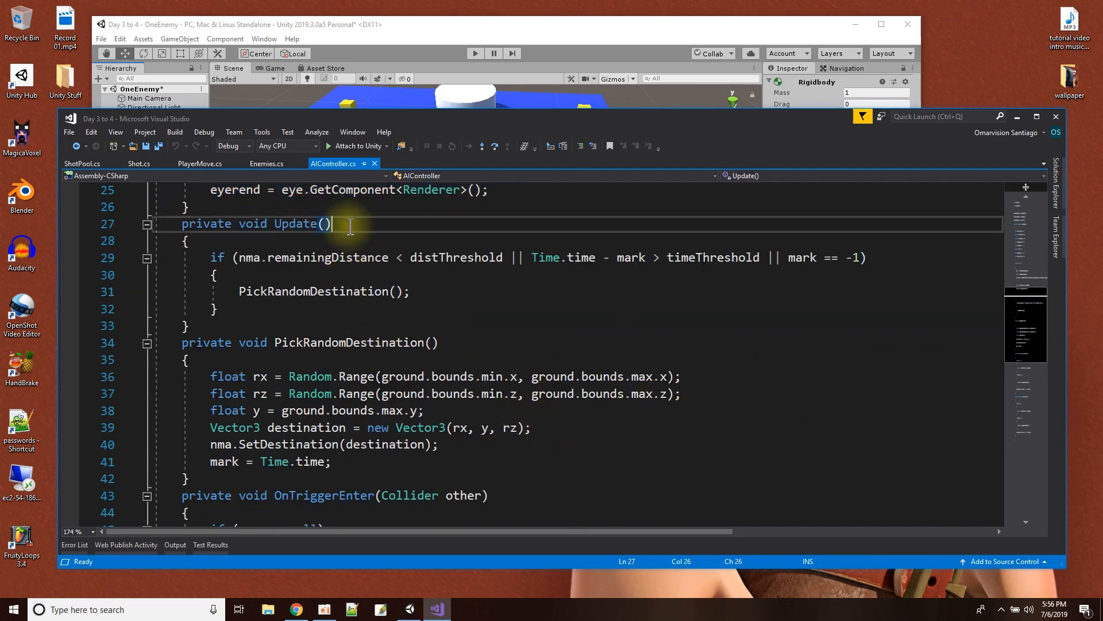
click(304, 241)
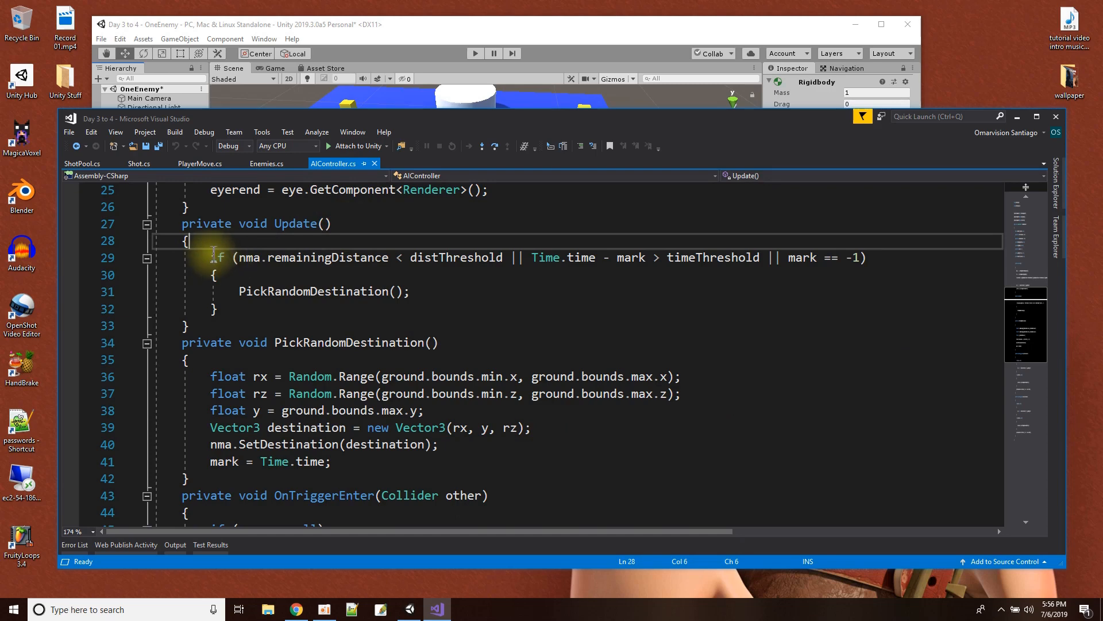
Highlight the parts of Update's first condition, nma.remainingDistance and distThreshold, and the whole comparison between them.
double_click(253, 262)
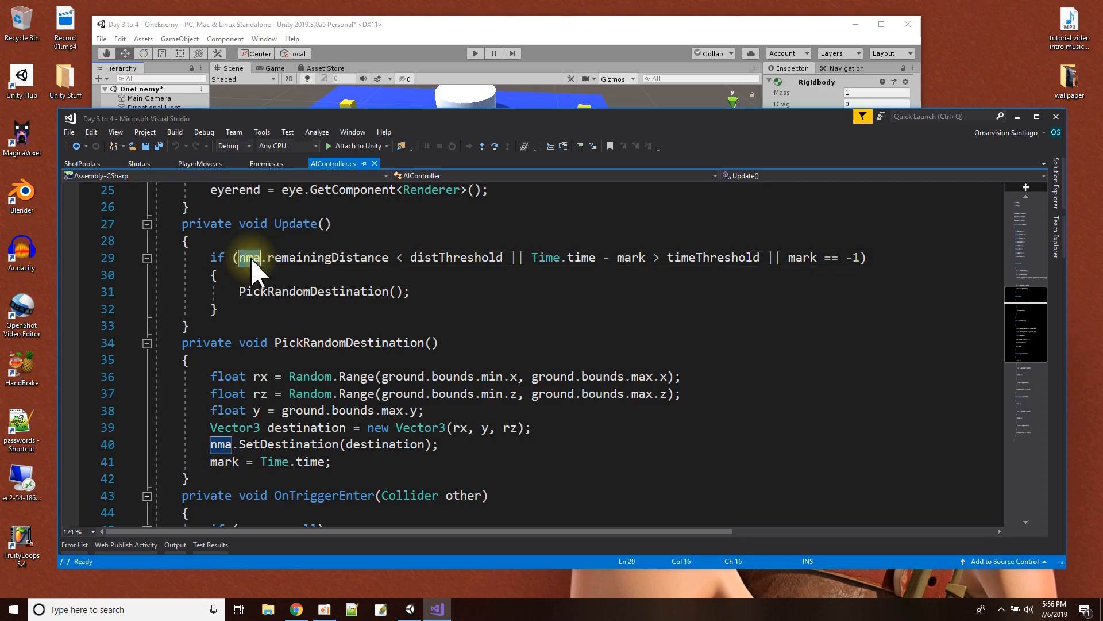
double_click(315, 257)
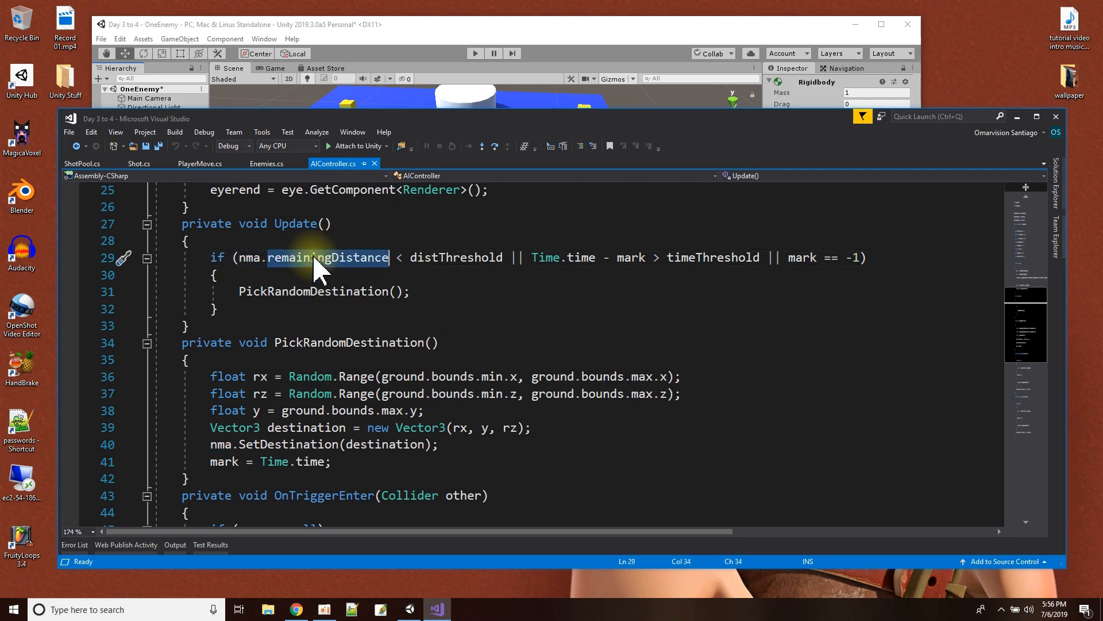
drag(240, 257, 388, 254)
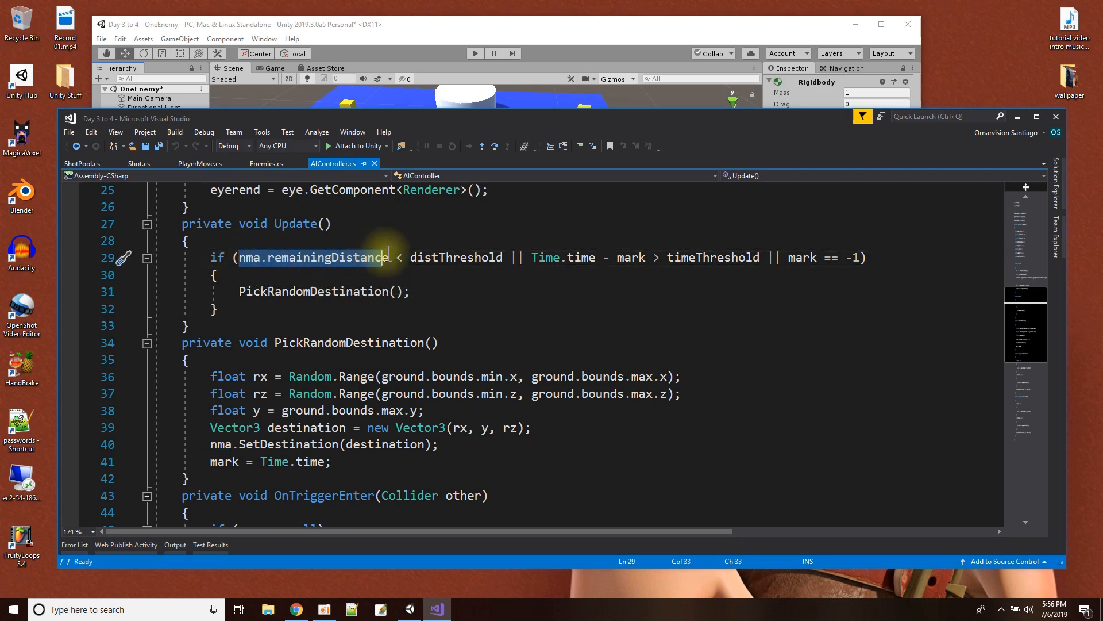
double_click(419, 259)
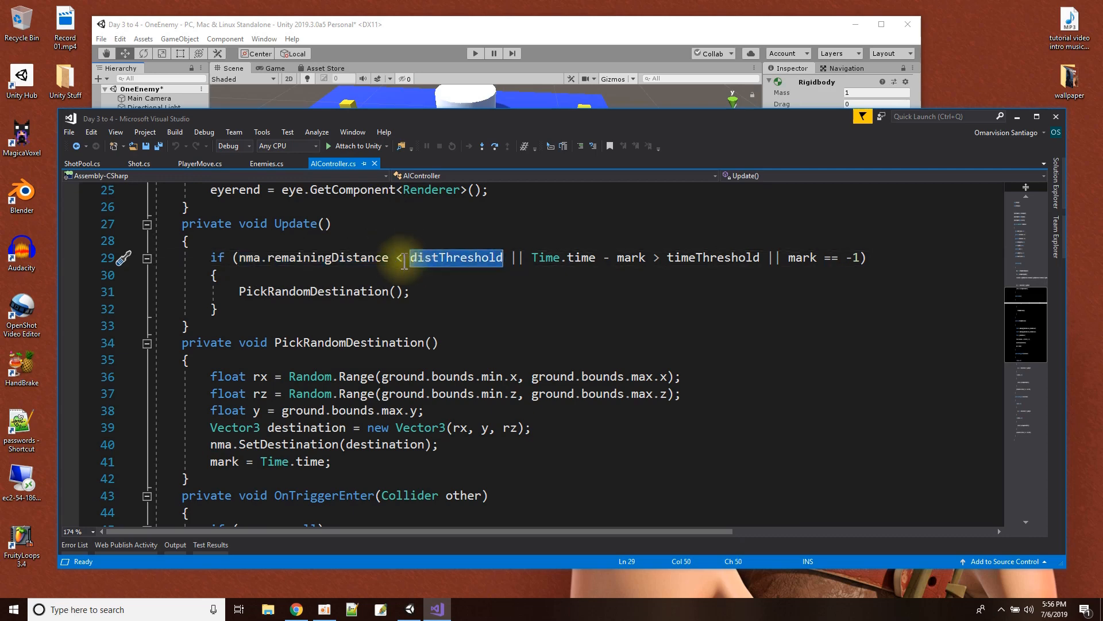
drag(238, 256, 504, 257)
click(578, 310)
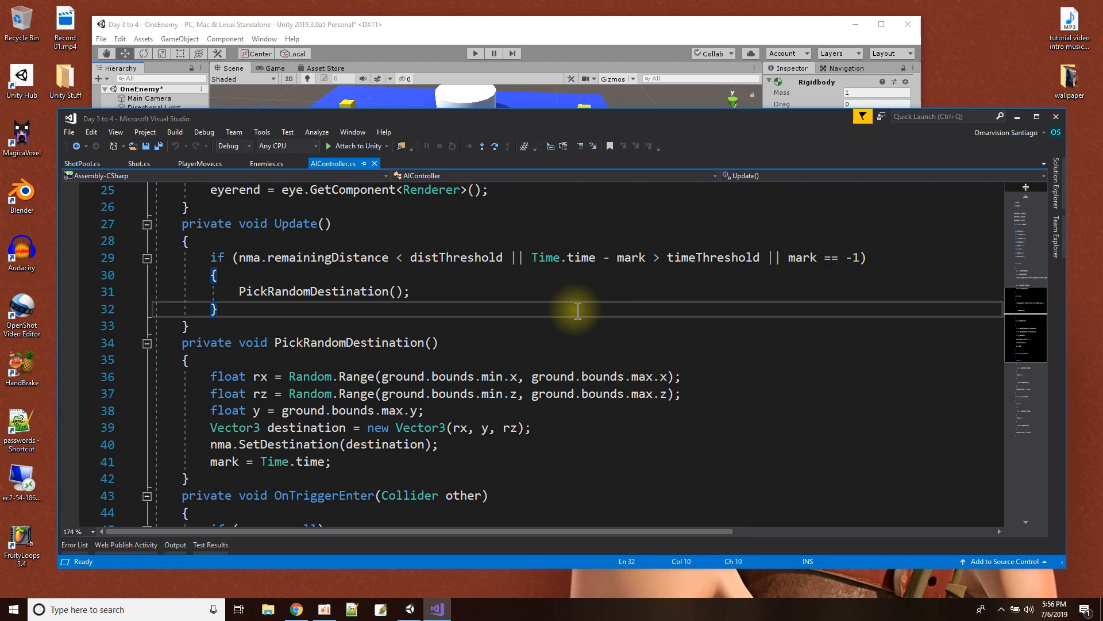
Highlight the condition Time.time - mark > timeThreshold in Update and check the timeThreshold field's declaration.
drag(531, 257, 757, 261)
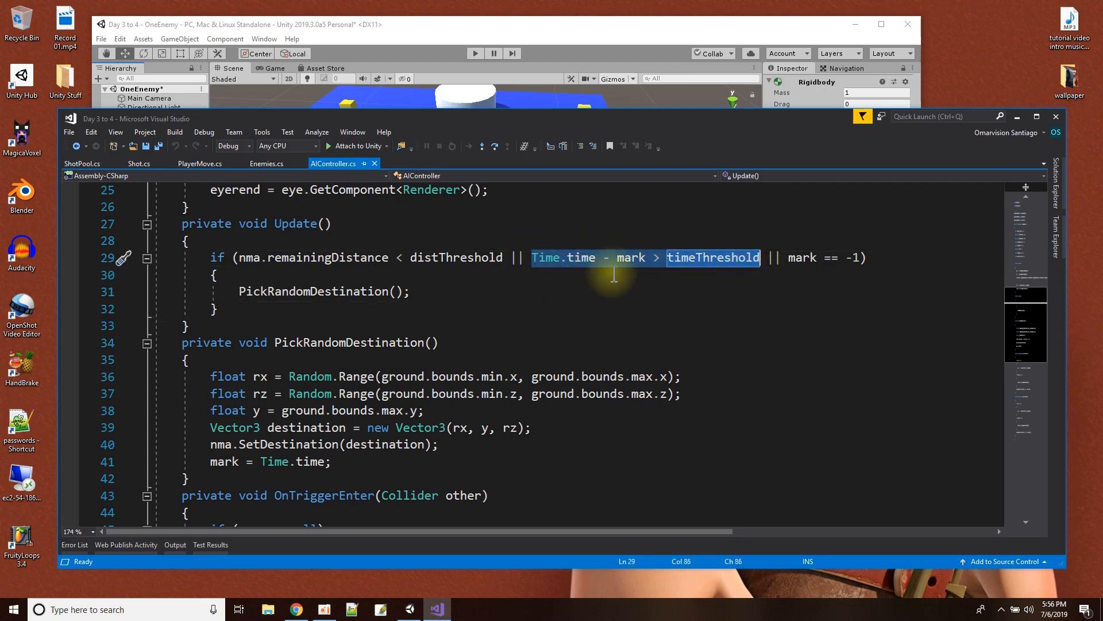
scroll(613, 275, up, 7)
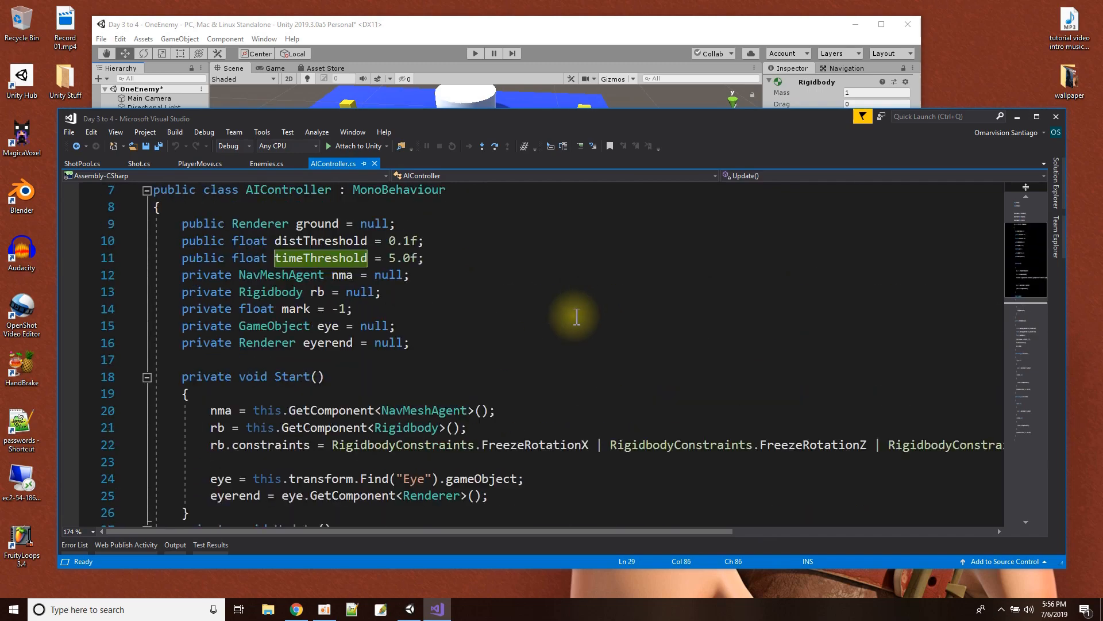
scroll(404, 311, down, 6)
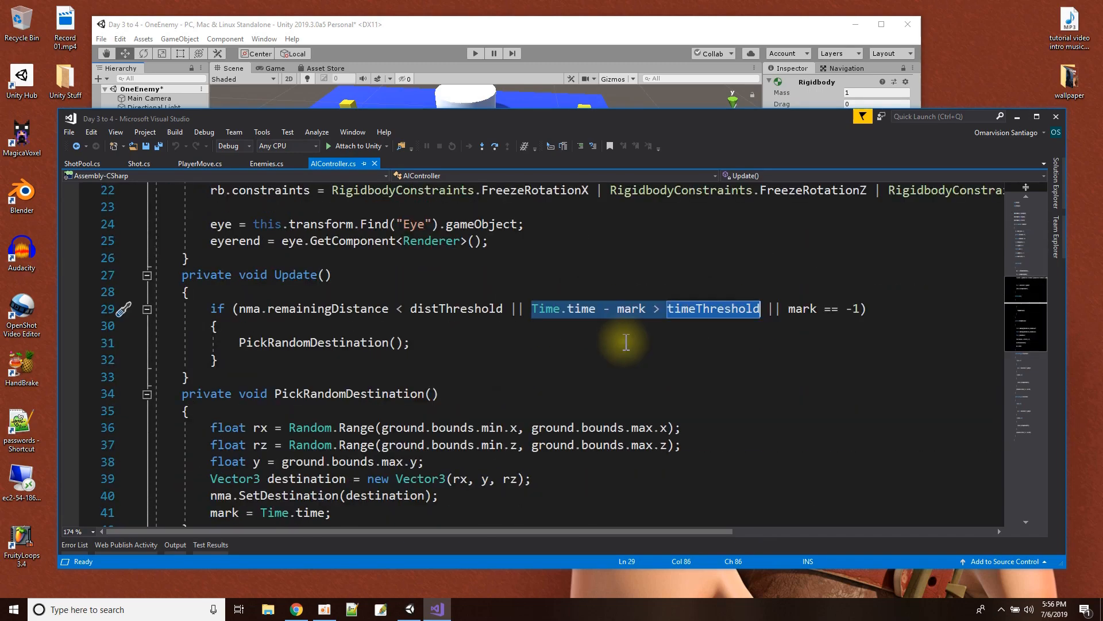
Highlight the condition mark == -1 in Update and check the mark field's declaration.
drag(790, 310, 863, 313)
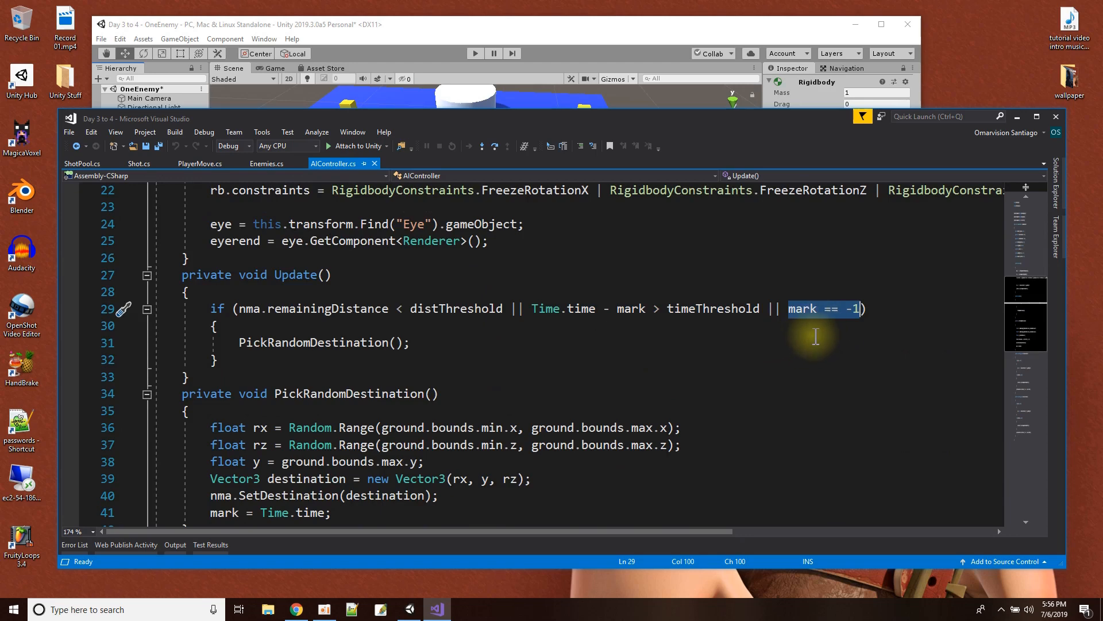
scroll(804, 339, up, 6)
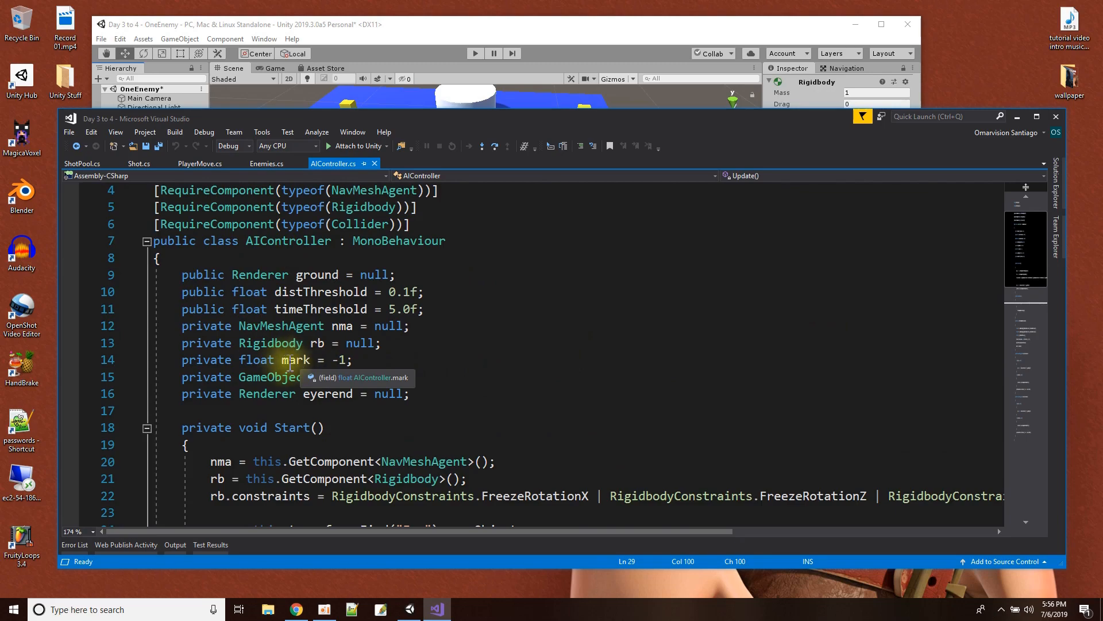
scroll(451, 352, down, 5)
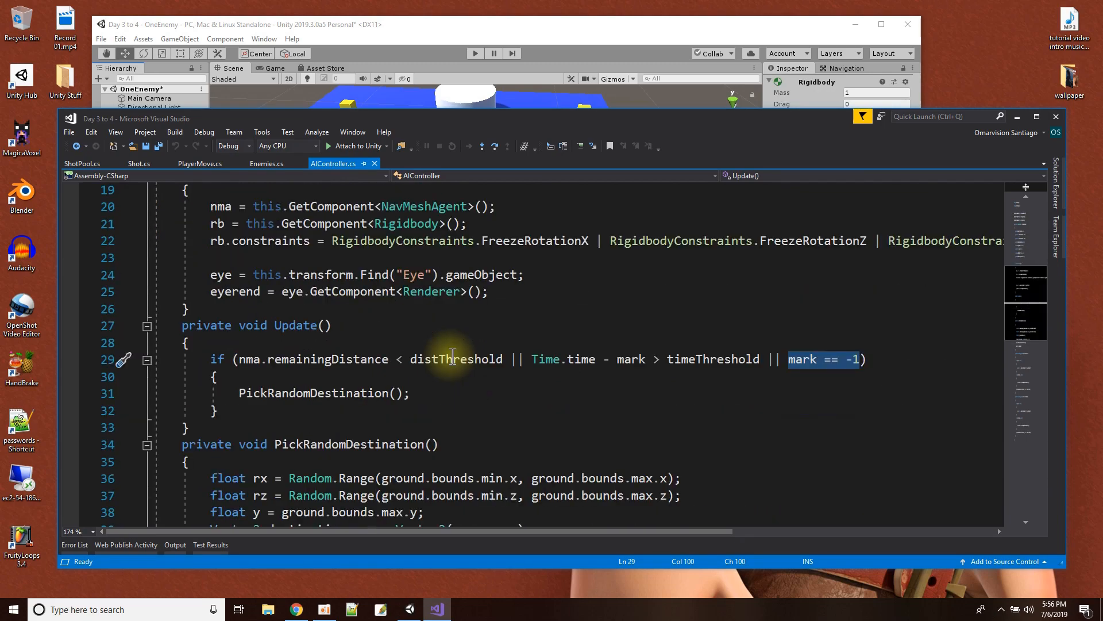
Highlight the PickRandomDestination call in Update and bring the method's definition into view.
double_click(332, 392)
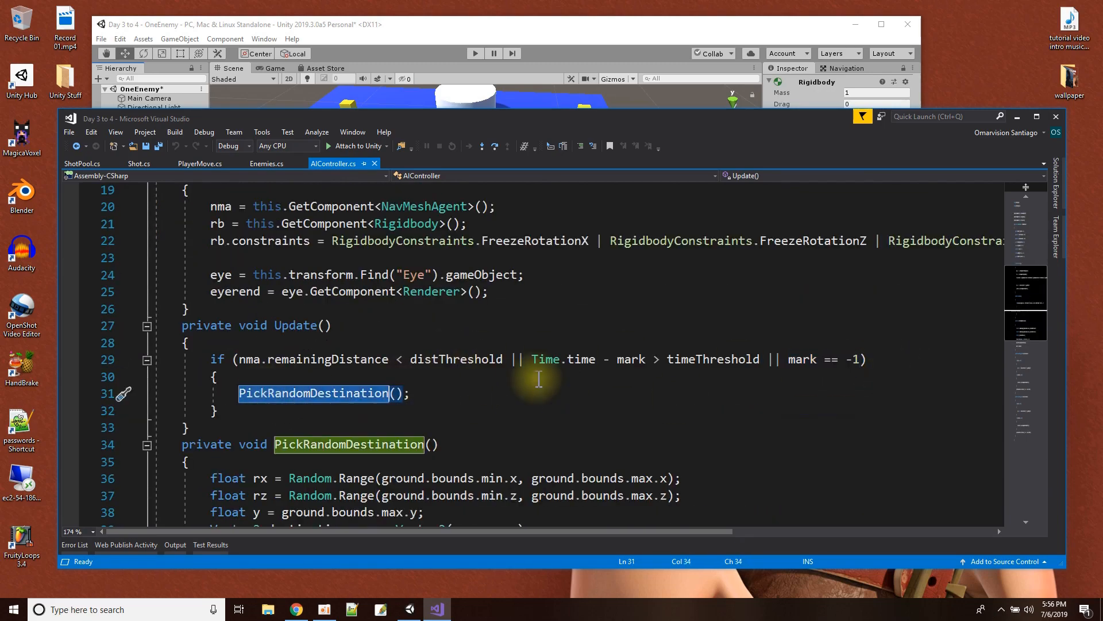
scroll(538, 379, down, 3)
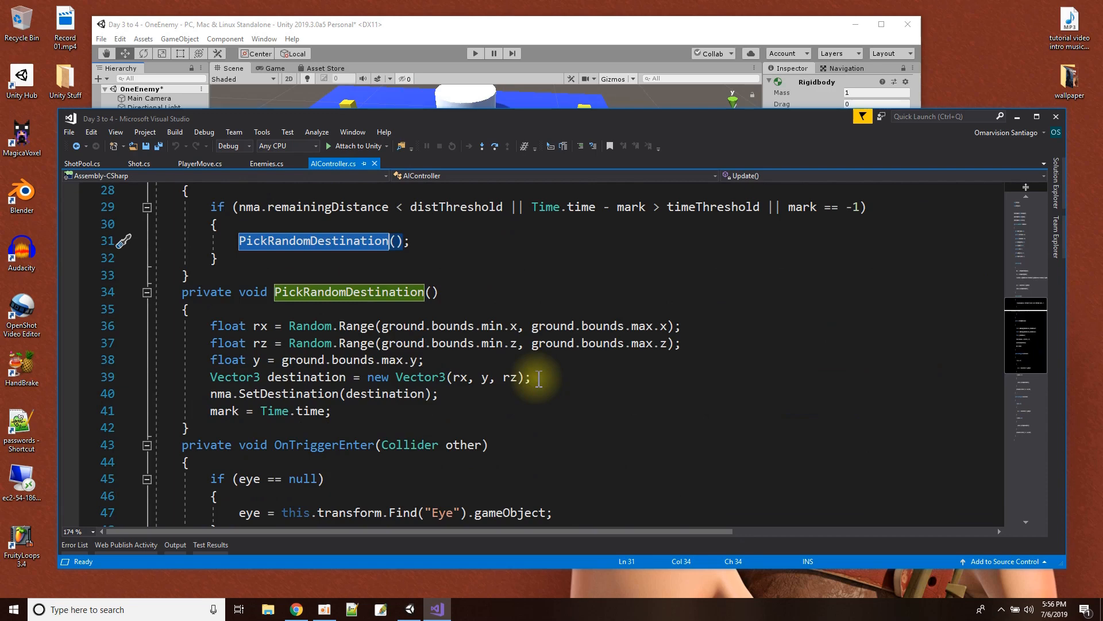
click(482, 279)
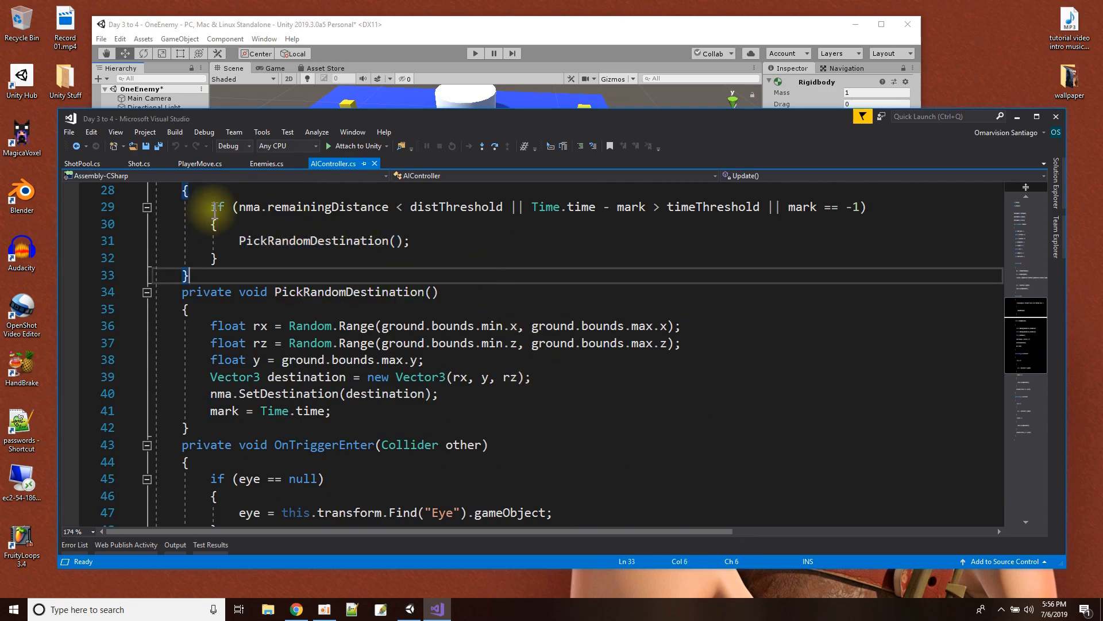
Highlight Update's remainingDistance comparison again, the || operator after it, and the Time.time and mark == -1 conditions.
drag(238, 207, 504, 206)
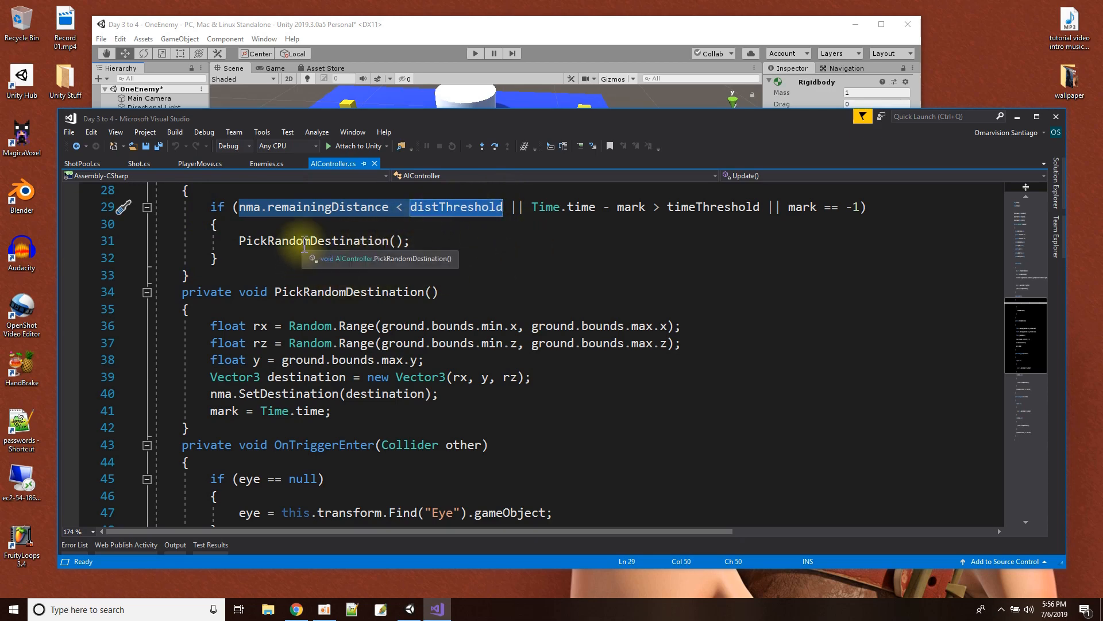
double_click(341, 212)
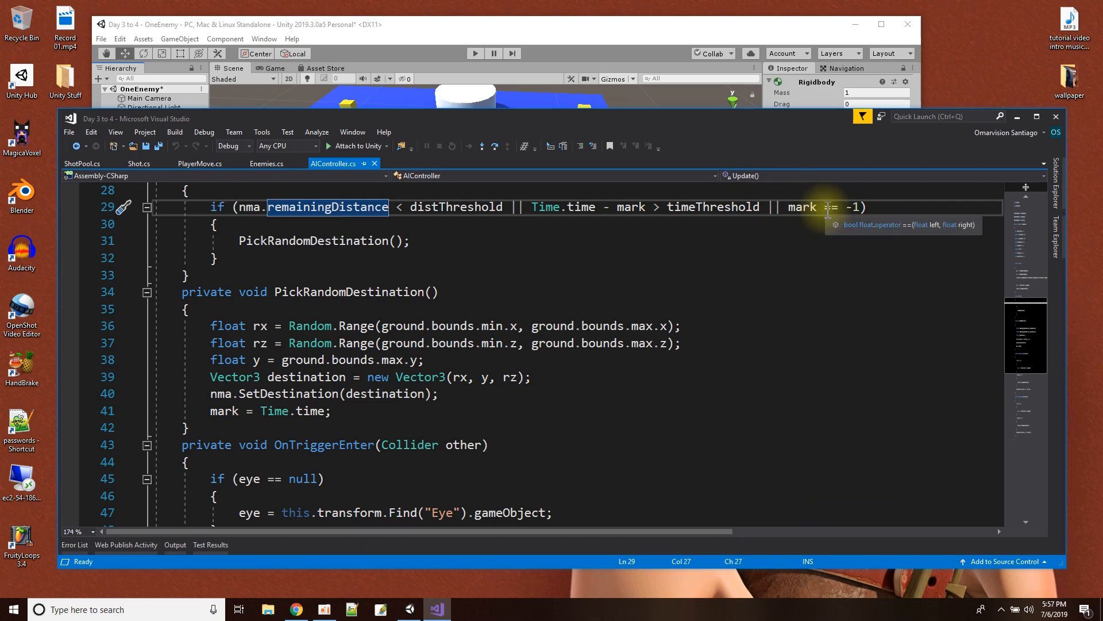
click(515, 207)
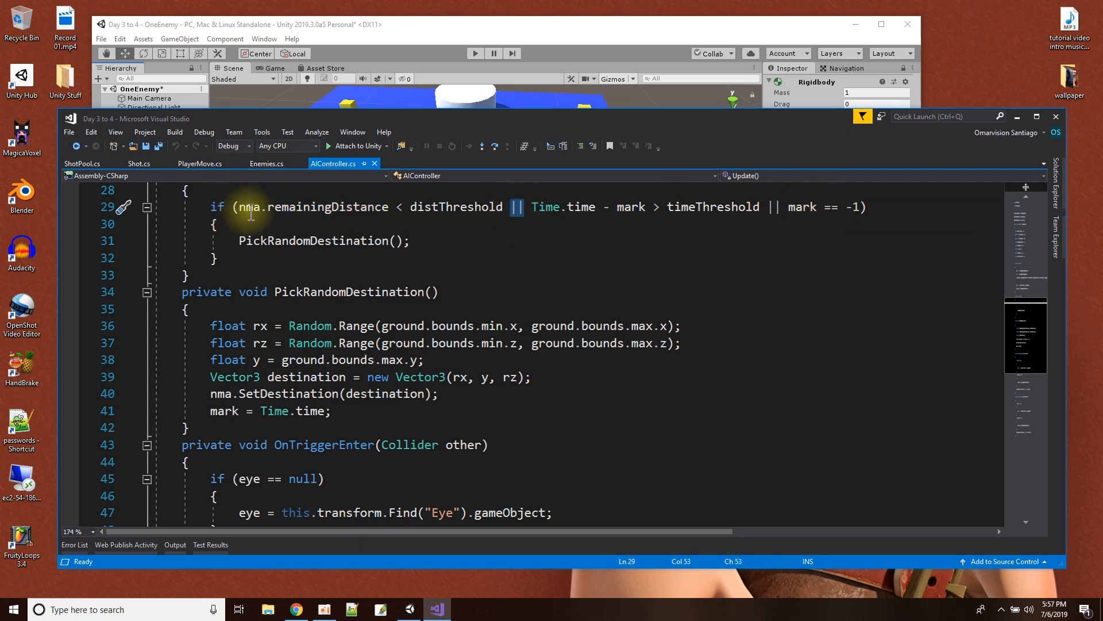
click(534, 207)
drag(534, 207, 861, 208)
double_click(760, 204)
click(670, 236)
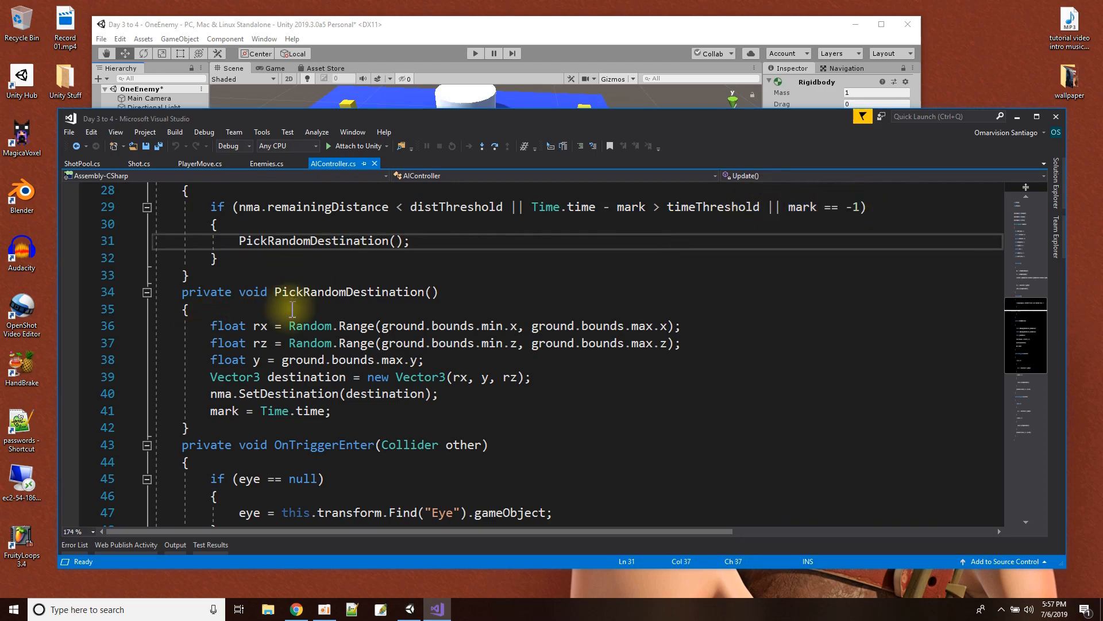
Highlight the rx, rz and y lines in PickRandomDestination and look at the ground in the Unity scene before returning to the script.
drag(211, 325, 614, 360)
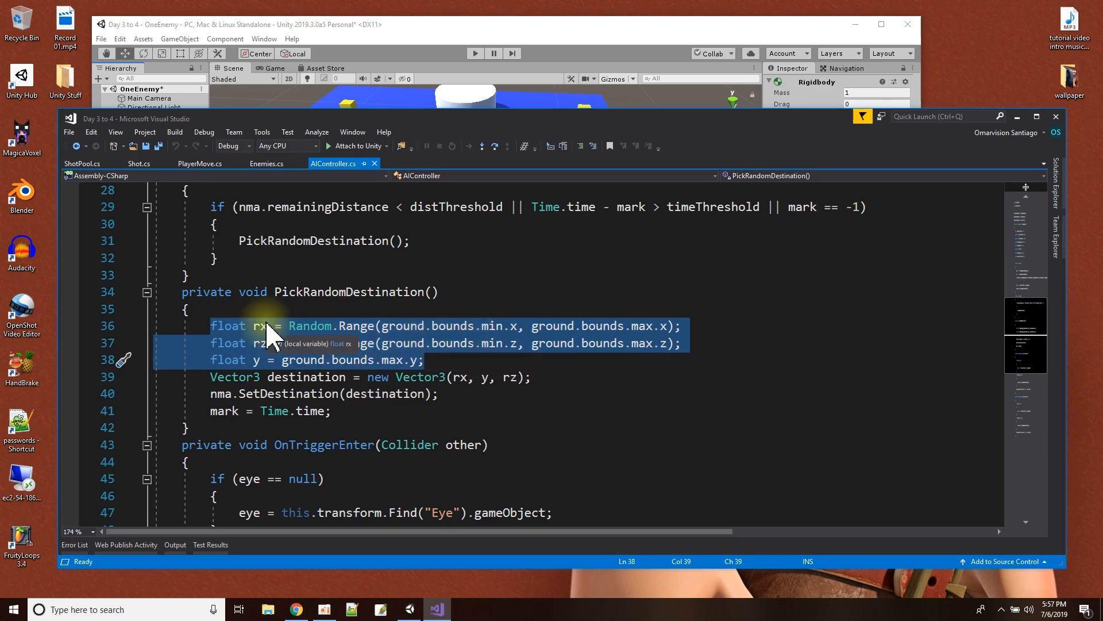
click(416, 34)
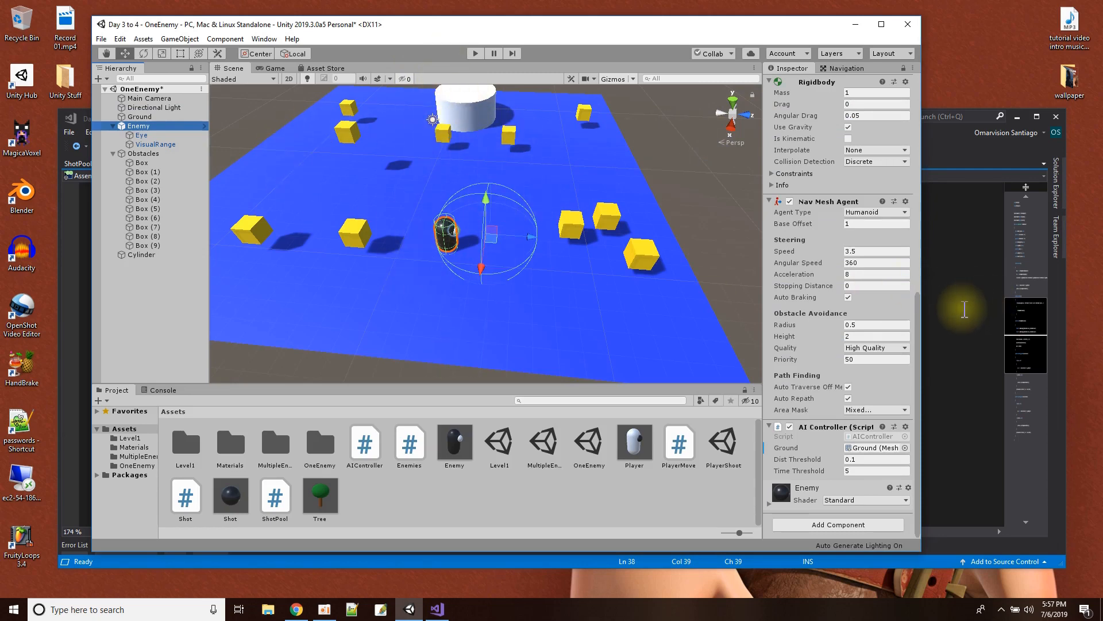
click(960, 309)
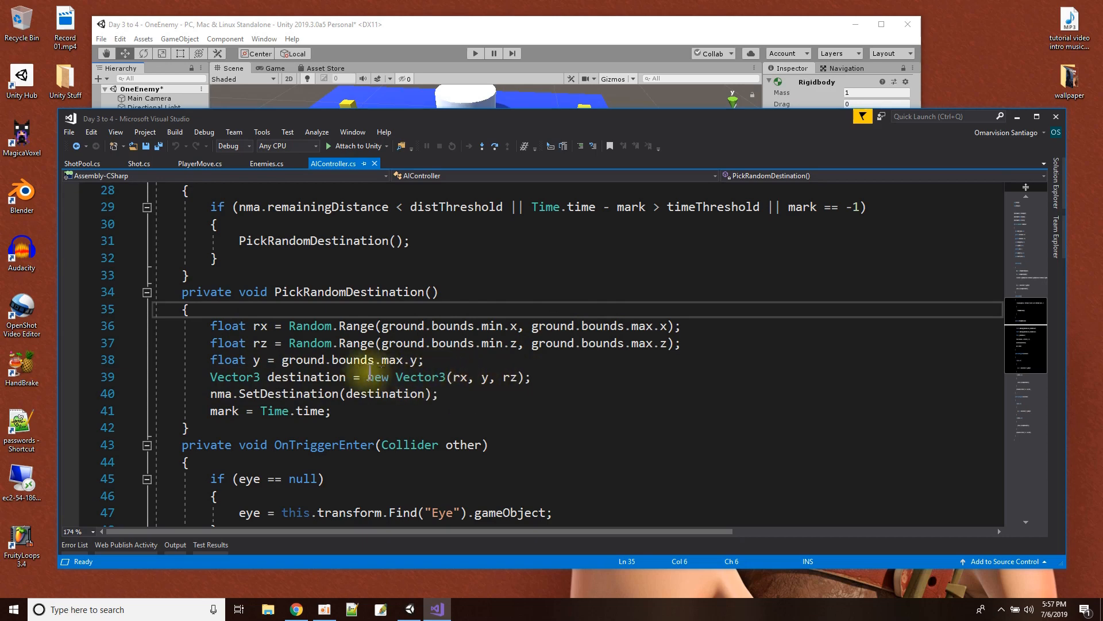
Highlight the destination variable, the nma.SetDestination(destination) line and its destination argument.
double_click(306, 377)
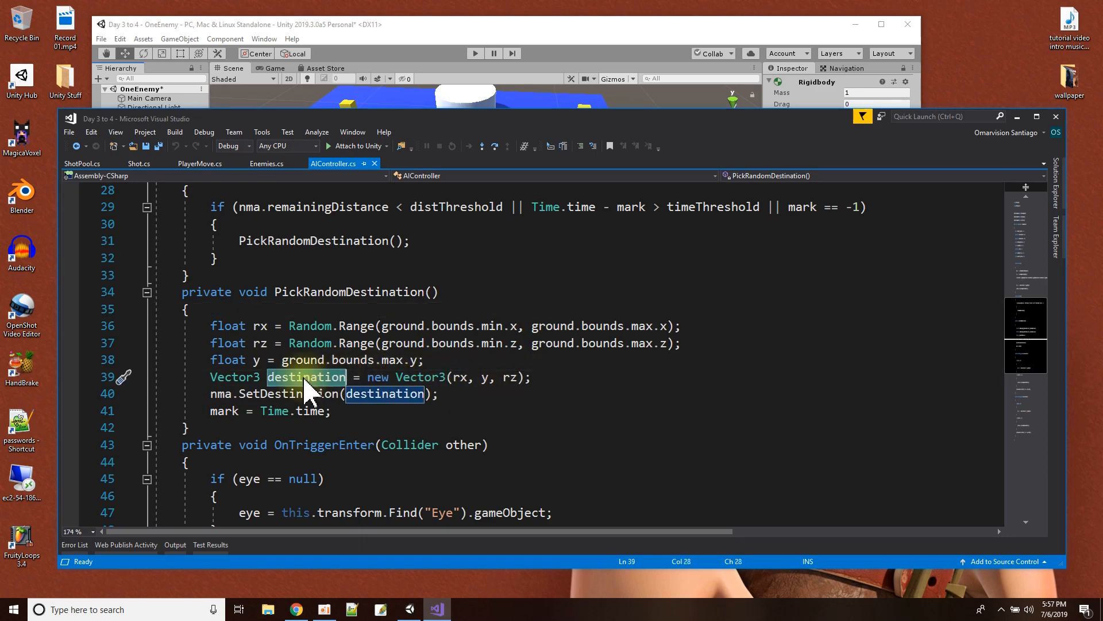
click(467, 397)
drag(202, 394, 475, 401)
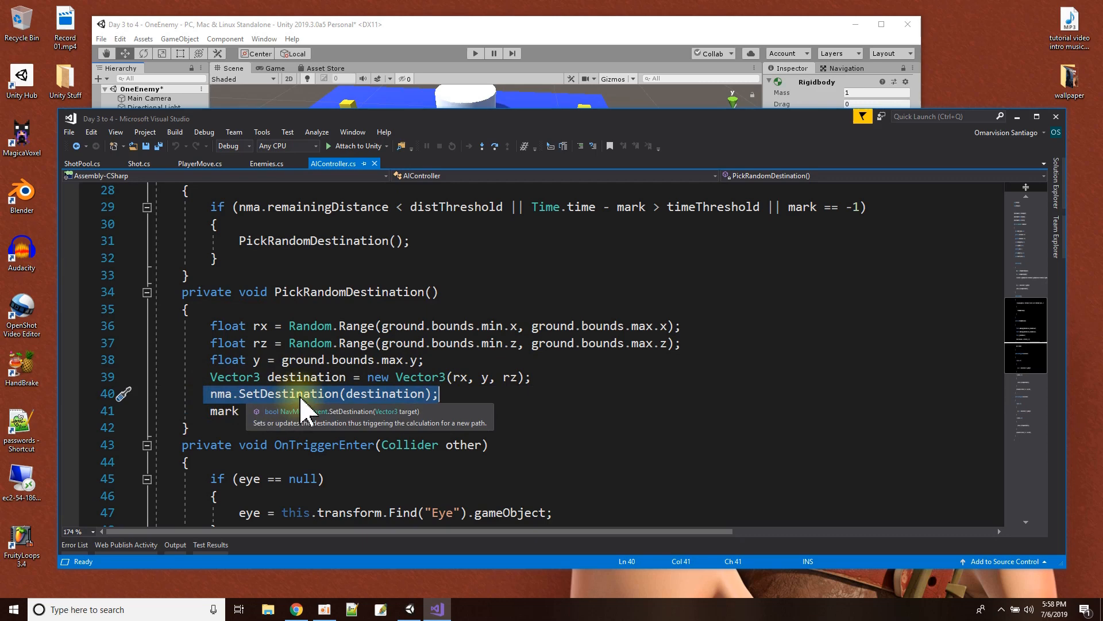
double_click(356, 394)
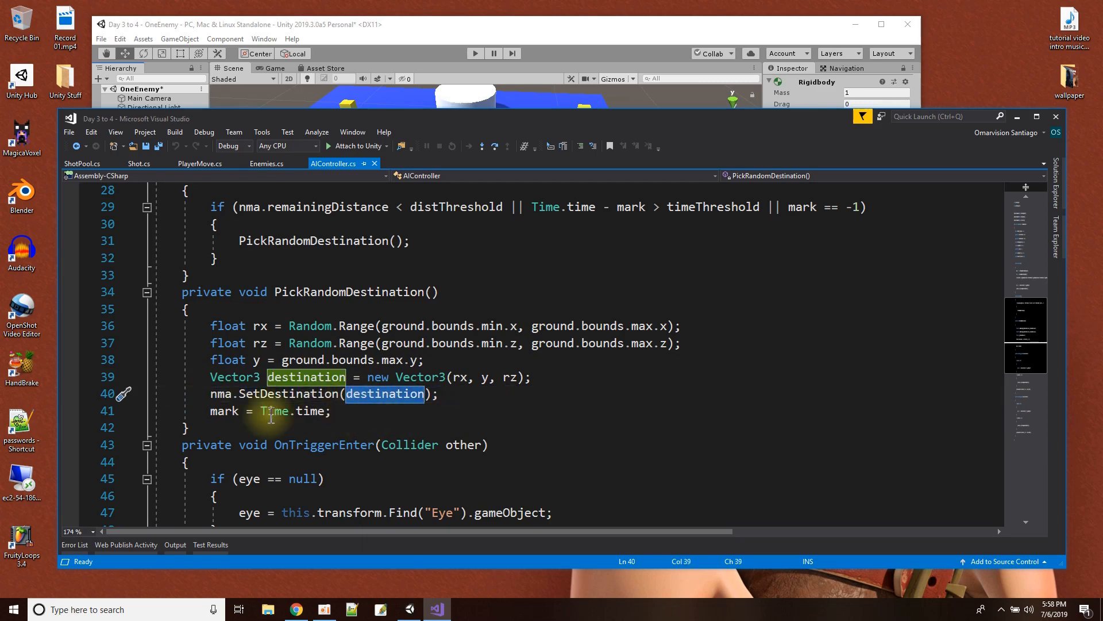
drag(195, 394, 438, 394)
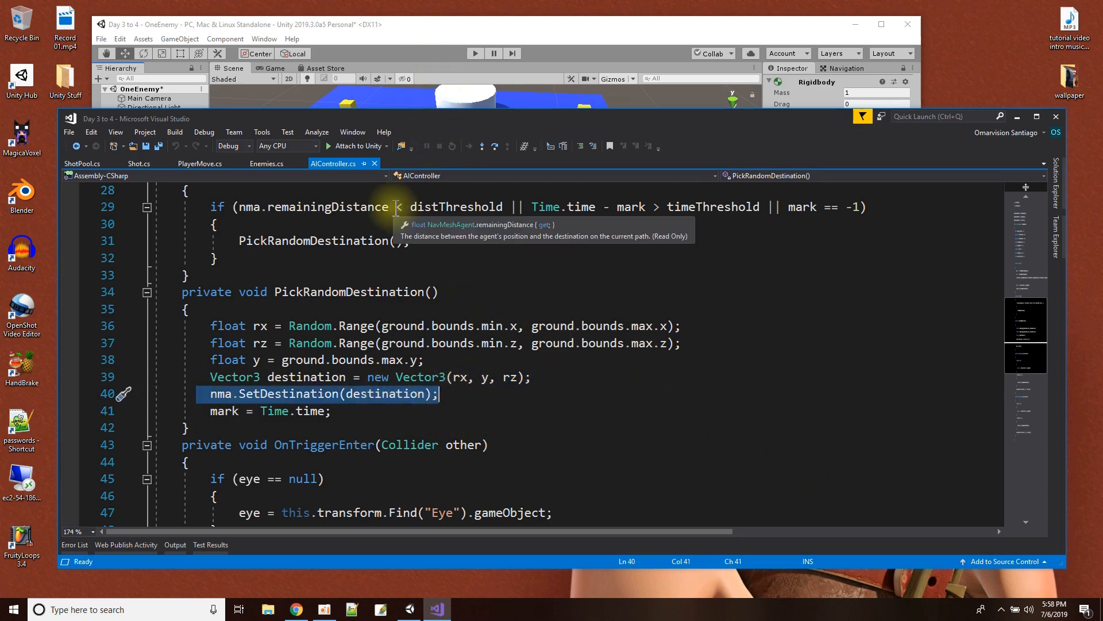
Highlight the mark = Time.time line and place the cursor at the opening of the OnTriggerEnter method.
drag(210, 411, 338, 415)
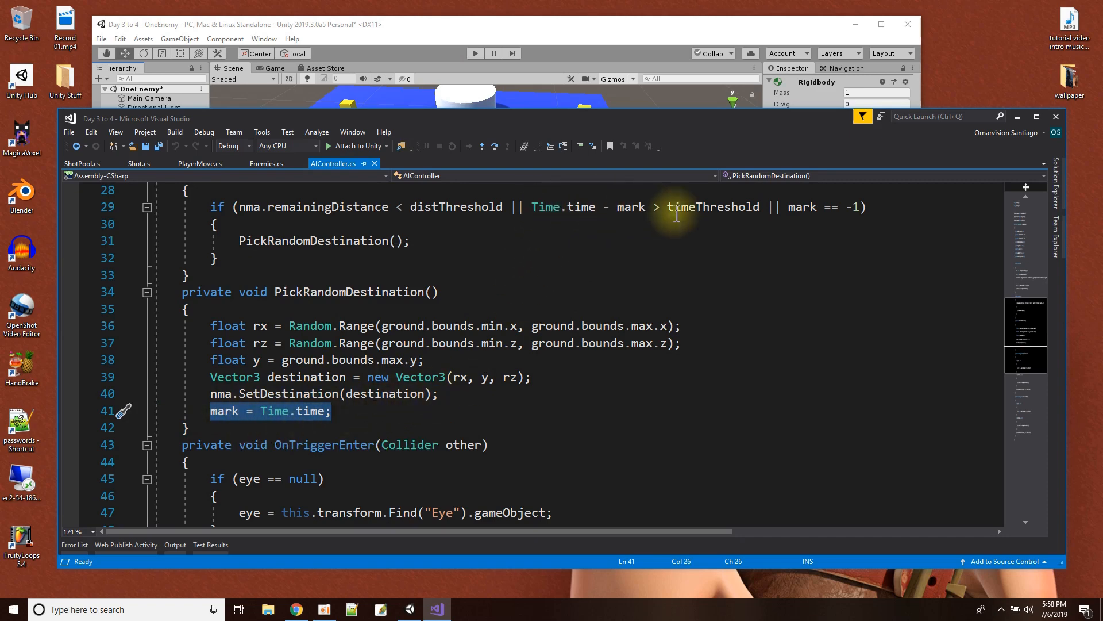
scroll(492, 388, down, 4)
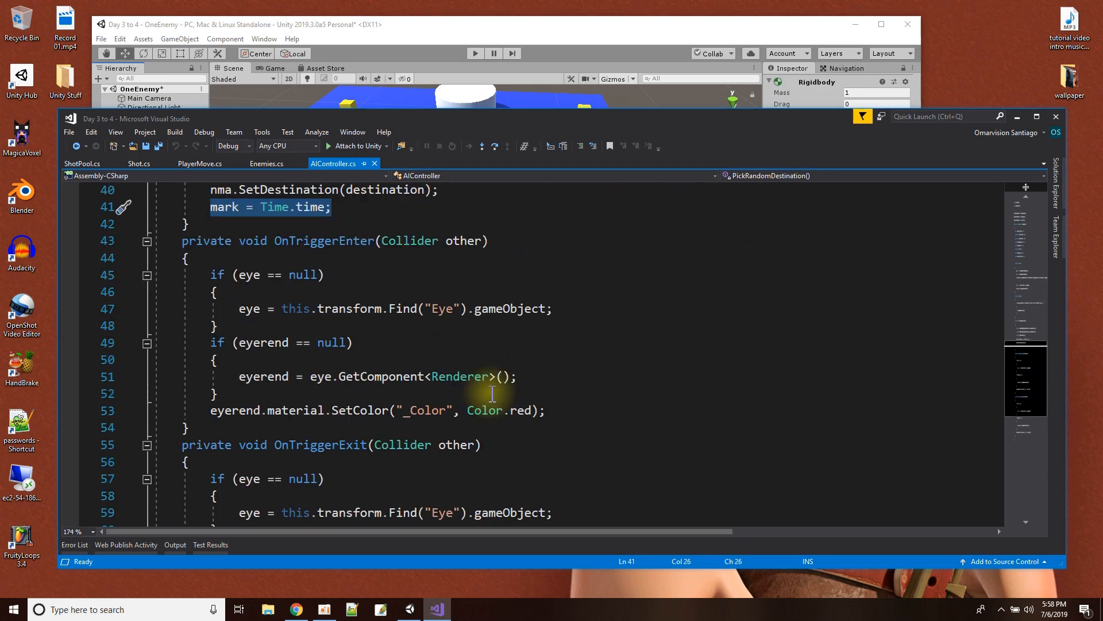
click(343, 258)
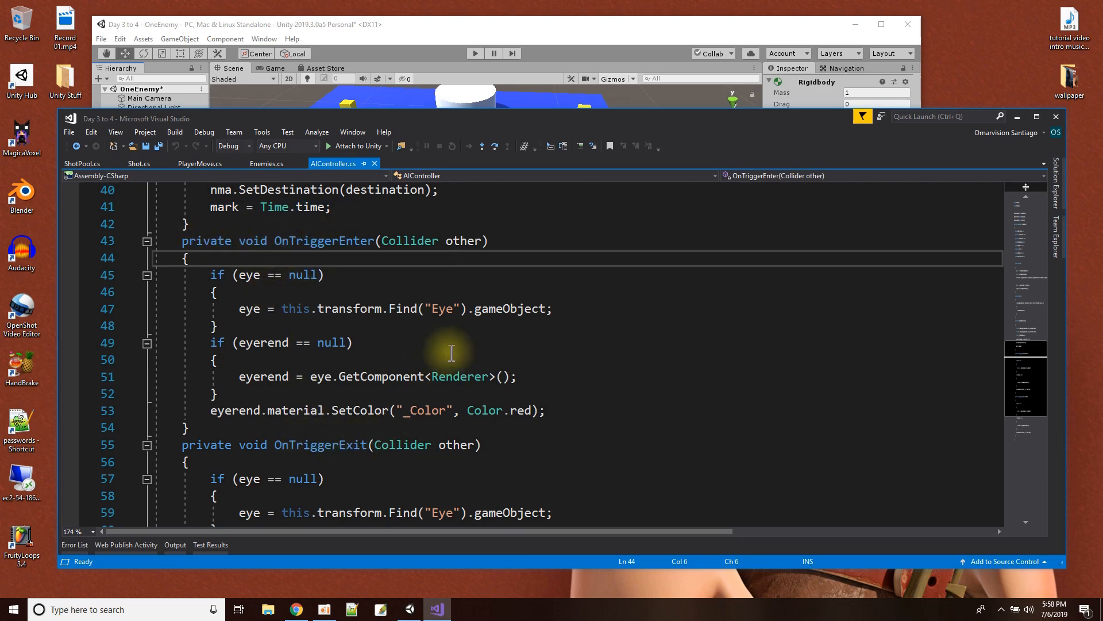
Go back past Update and Start to the class declaration and highlight the MonoBehaviour base class.
scroll(451, 352, up, 8)
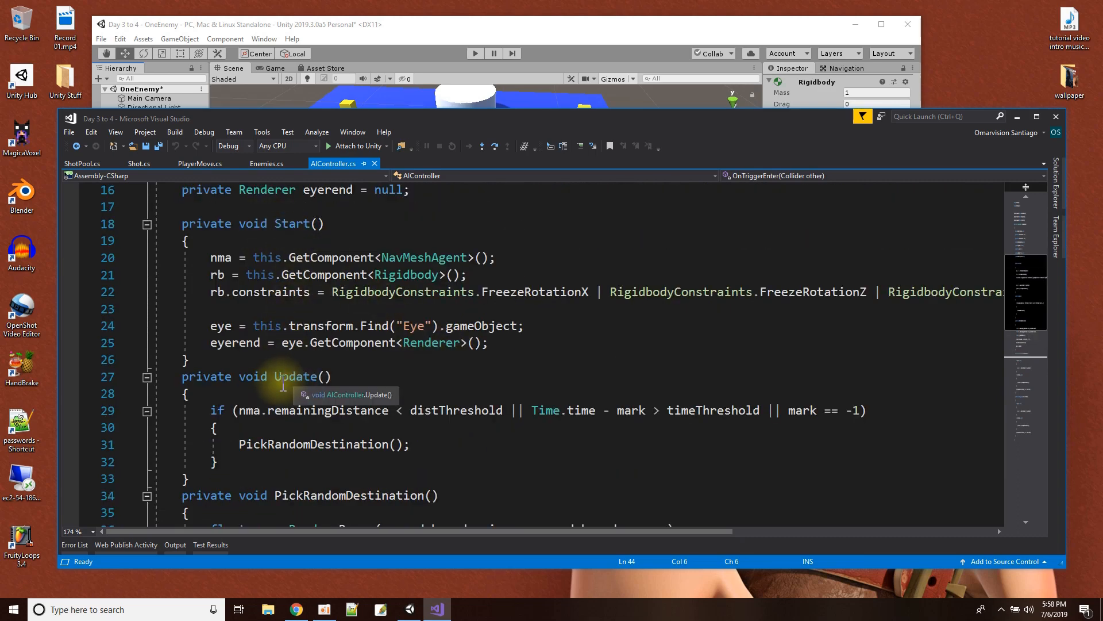
scroll(356, 264, up, 5)
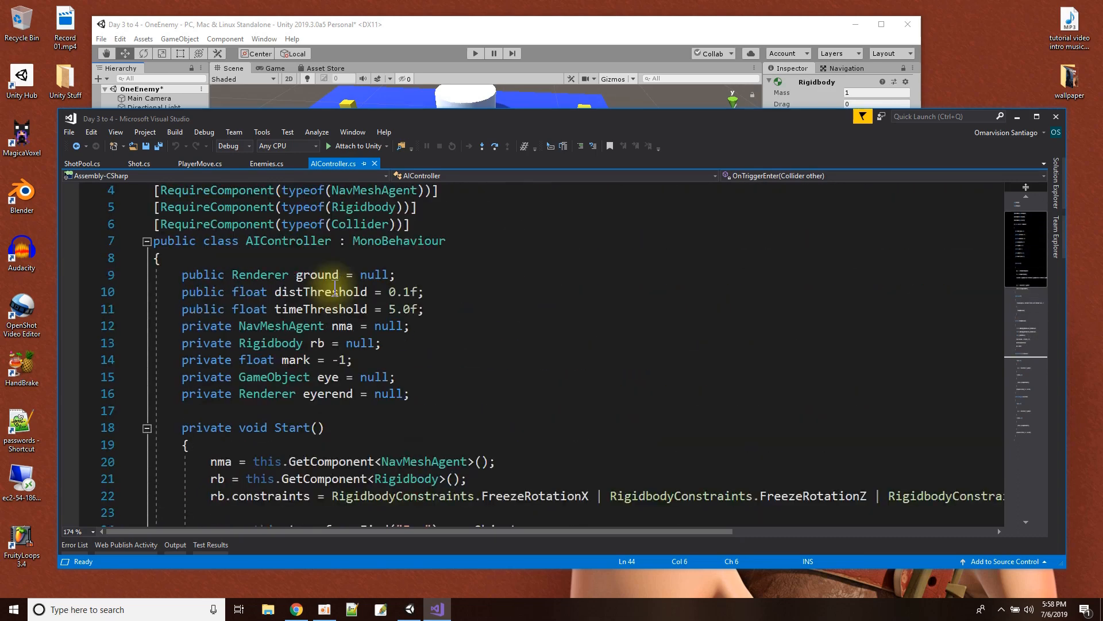
double_click(363, 291)
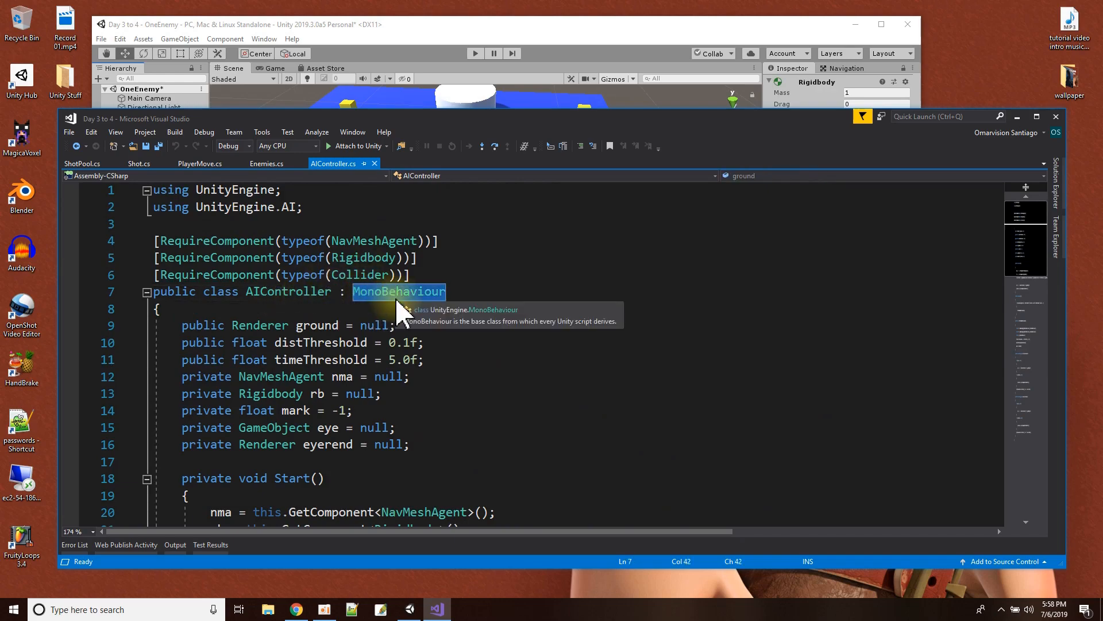
Highlight the method names OnTriggerEnter and OnTriggerExit in turn.
scroll(397, 308, down, 10)
scroll(401, 382, down, 2)
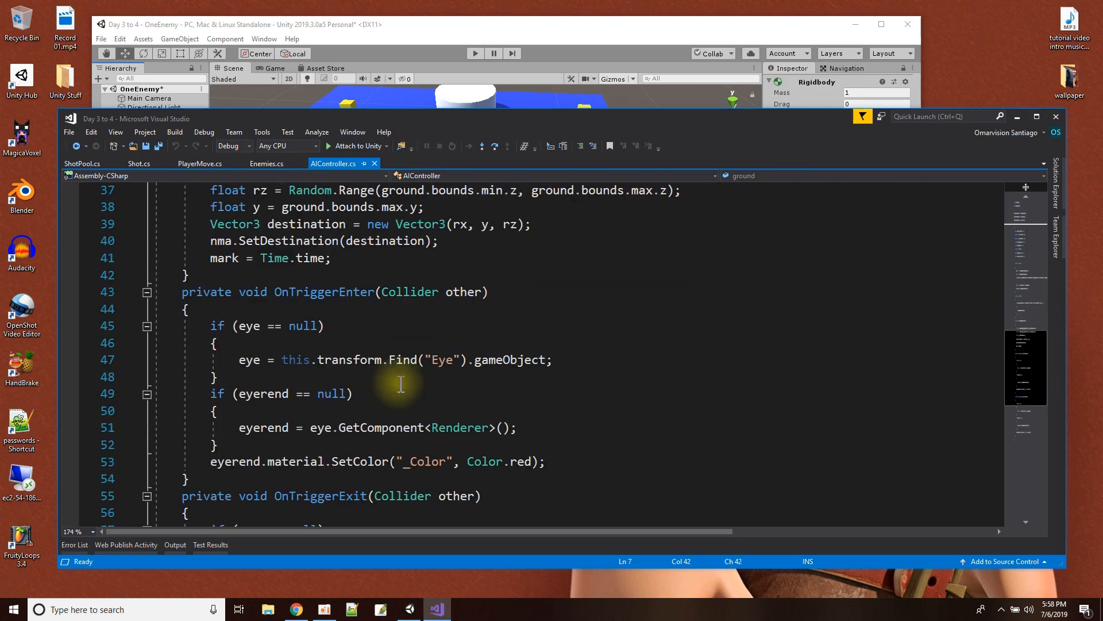
double_click(322, 291)
scroll(389, 343, down, 1)
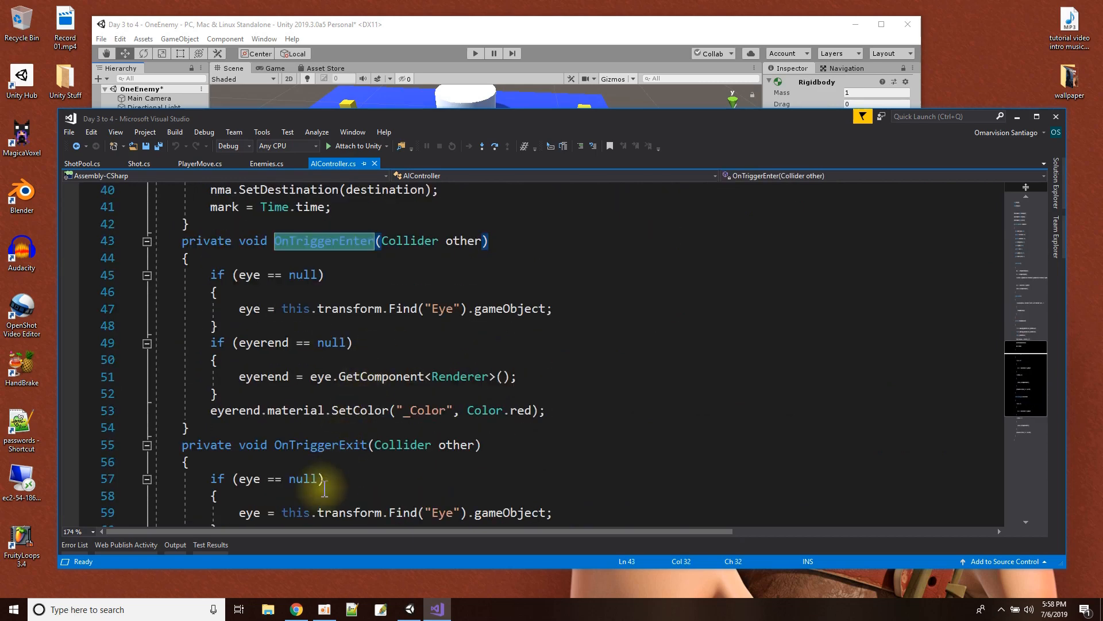
double_click(321, 444)
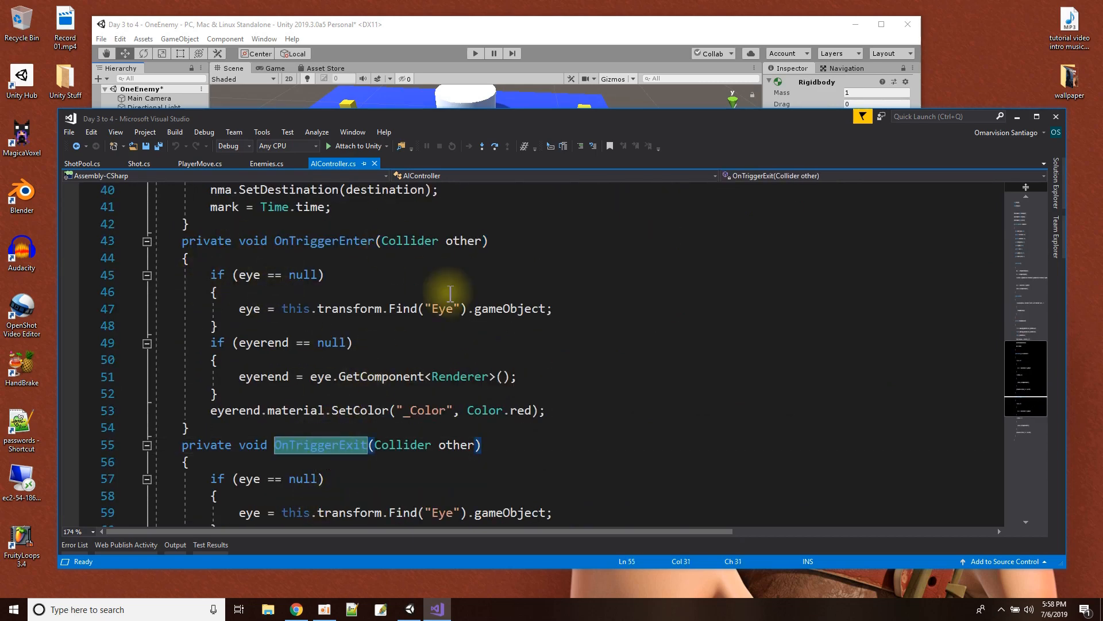
Review the class declaration, highlight OnTriggerEnter again, and select the Enemy's VisualRange child in Unity.
scroll(419, 280, up, 13)
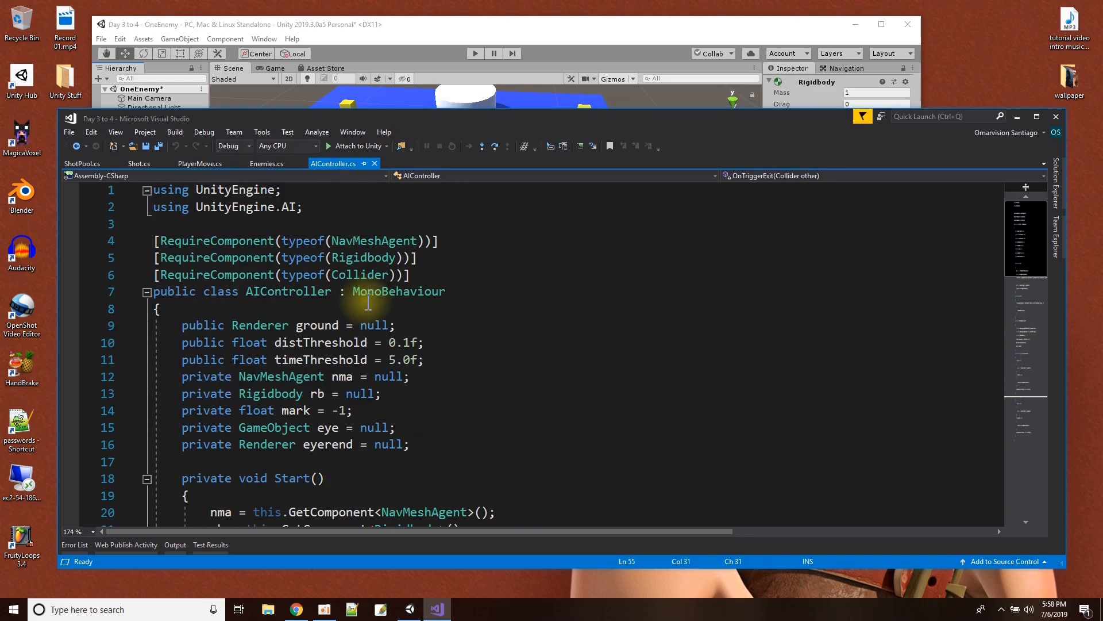
scroll(451, 362, down, 9)
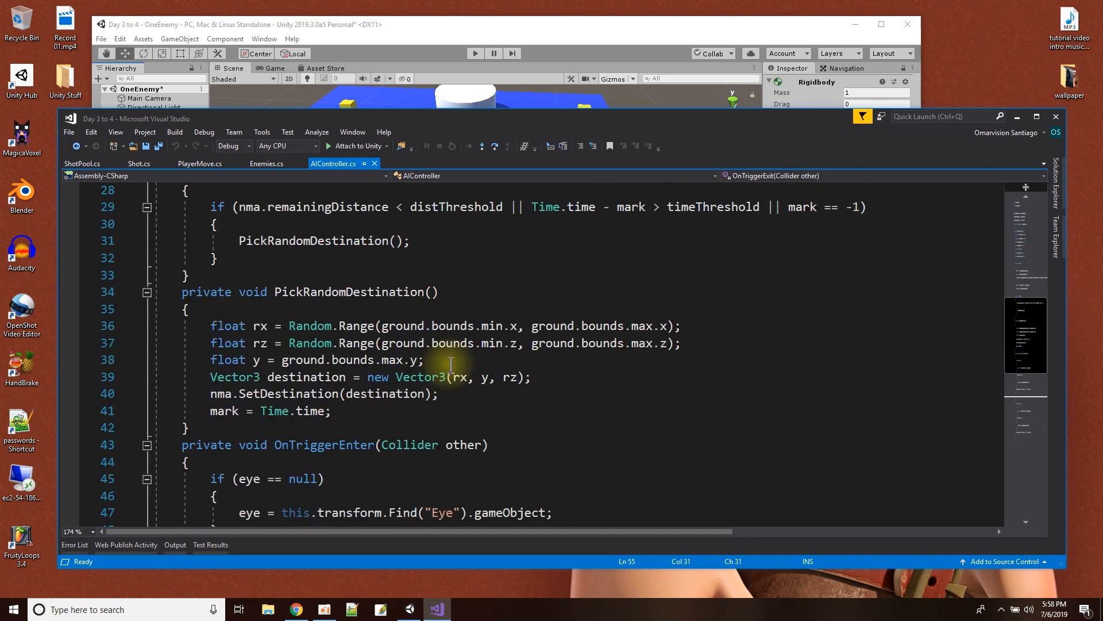
scroll(447, 367, down, 3)
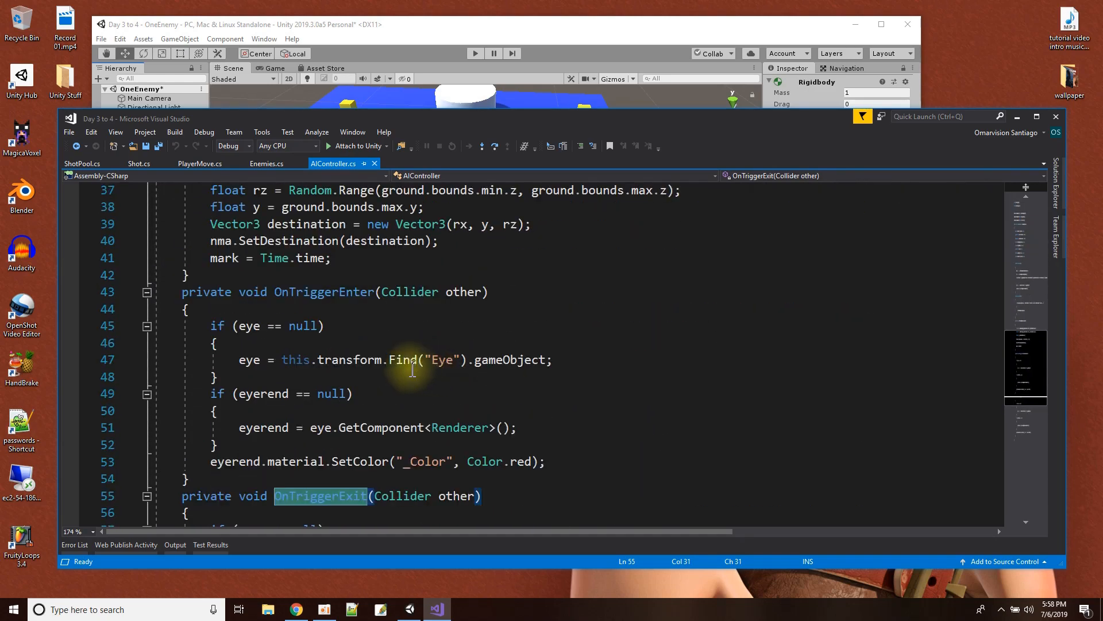
double_click(296, 292)
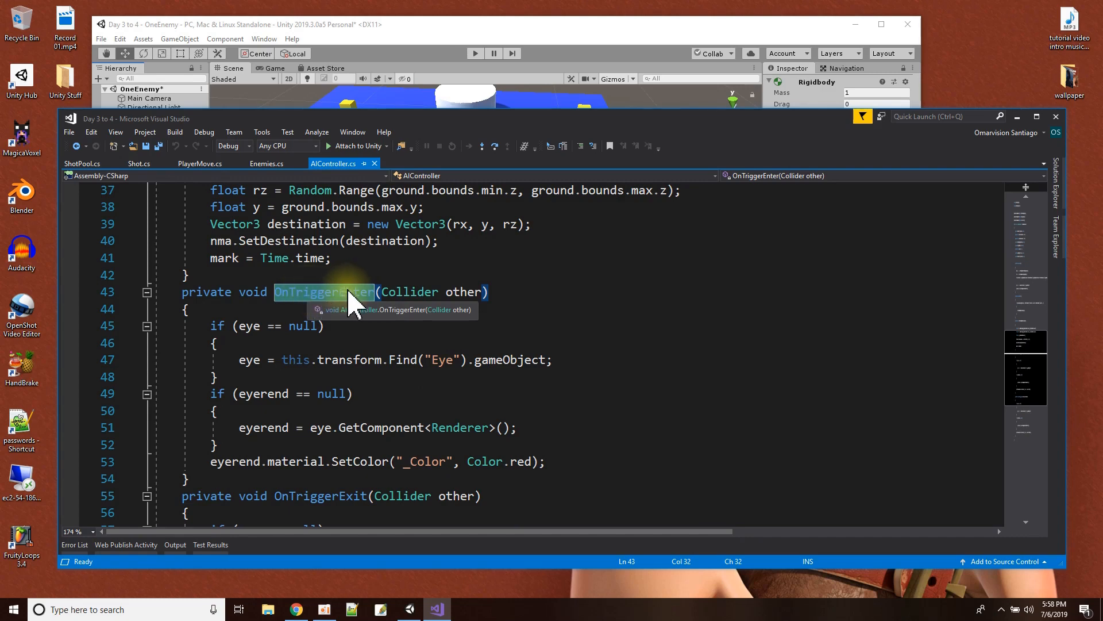
click(364, 32)
click(151, 145)
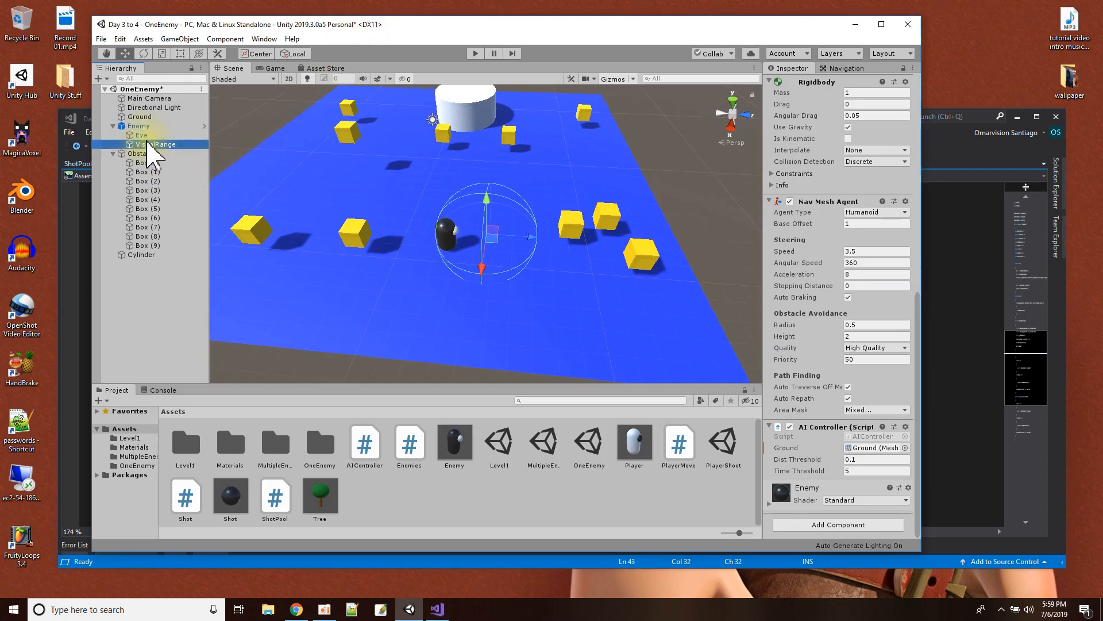
Back in the script, highlight OnTriggerEnter's other parameter and its eye and eyerend null checks, and compare them with the assignments in Start.
click(954, 256)
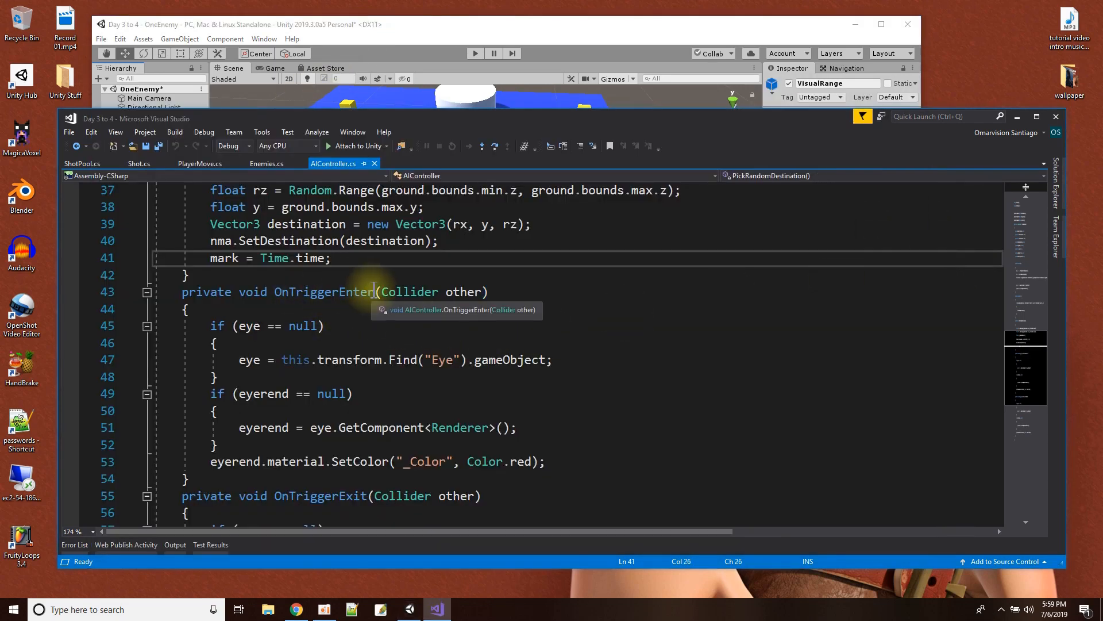
double_click(458, 292)
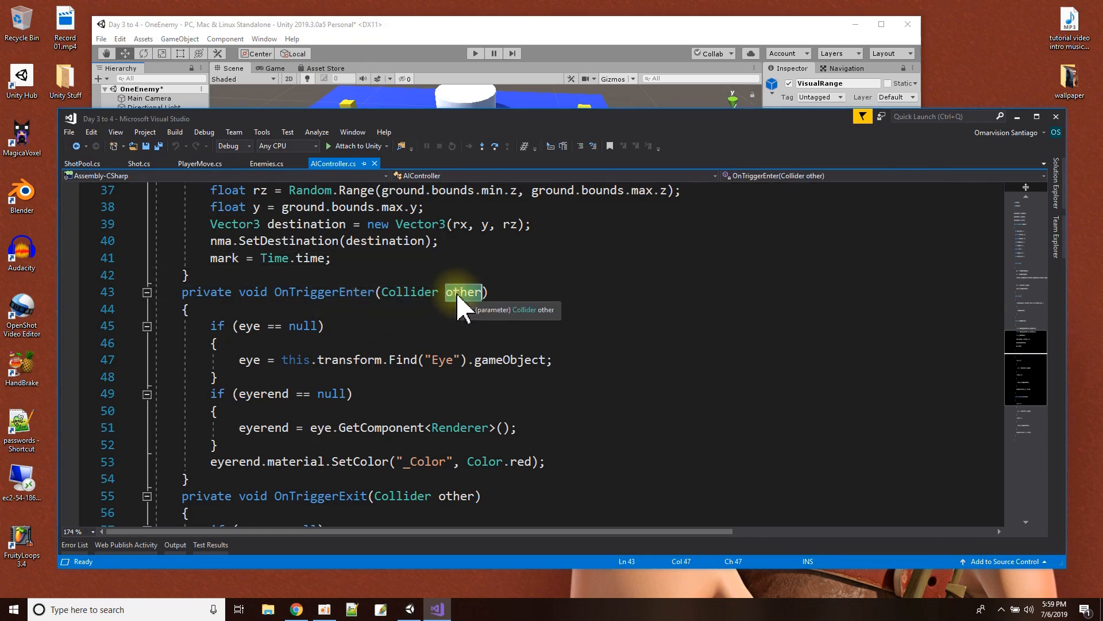
drag(210, 326, 256, 443)
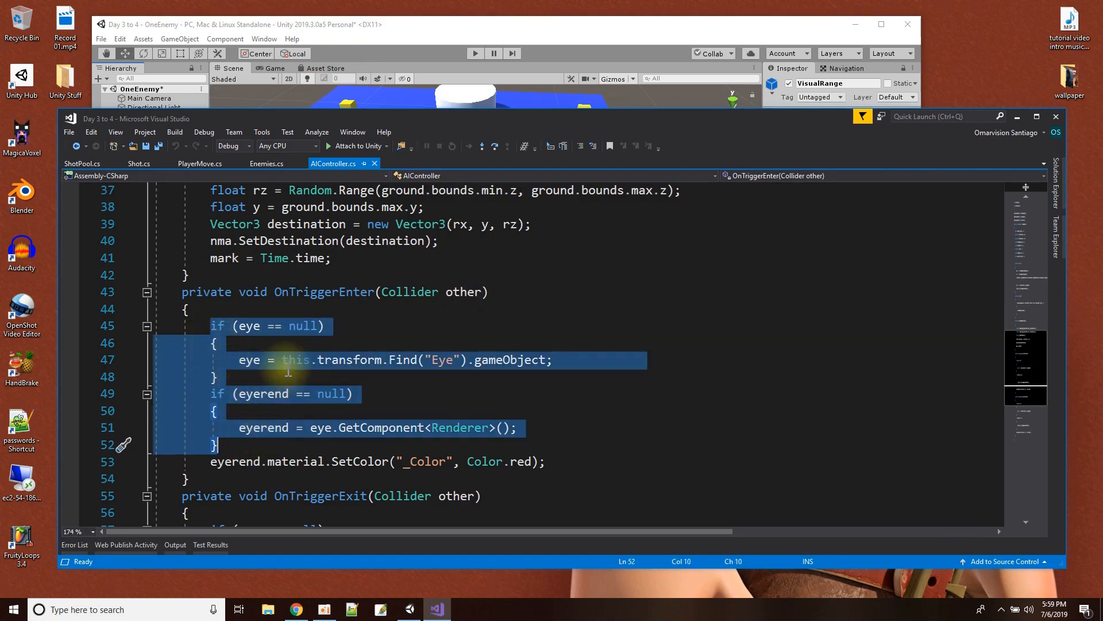
scroll(333, 379, up, 8)
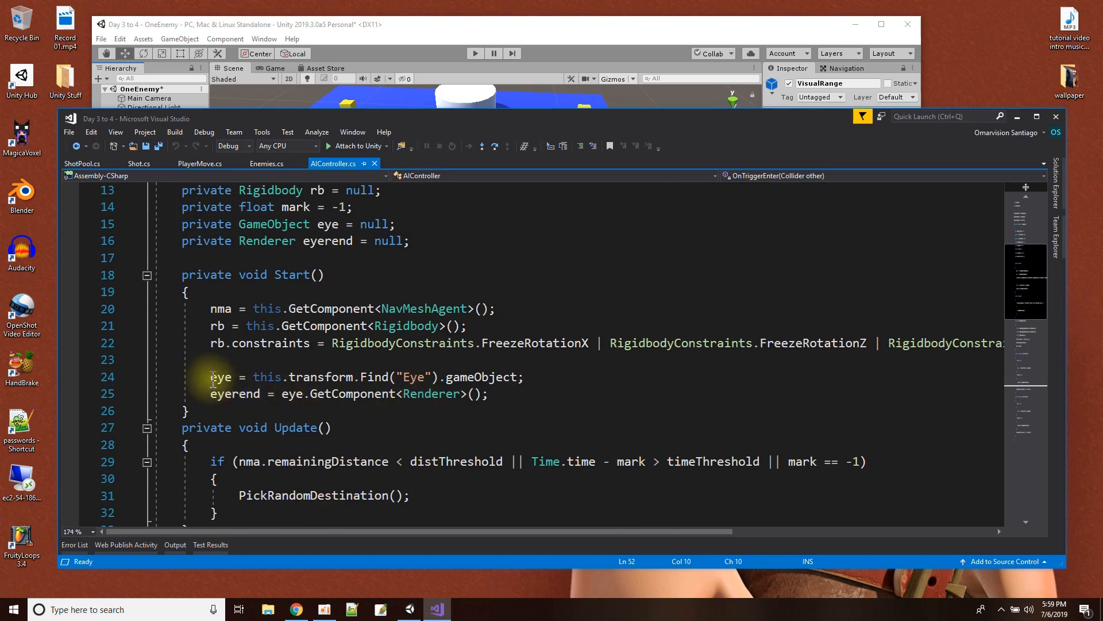
Return to OnTriggerEnter and highlight its statement that sets the eyerend material's _Color to Color.red.
scroll(213, 379, down, 9)
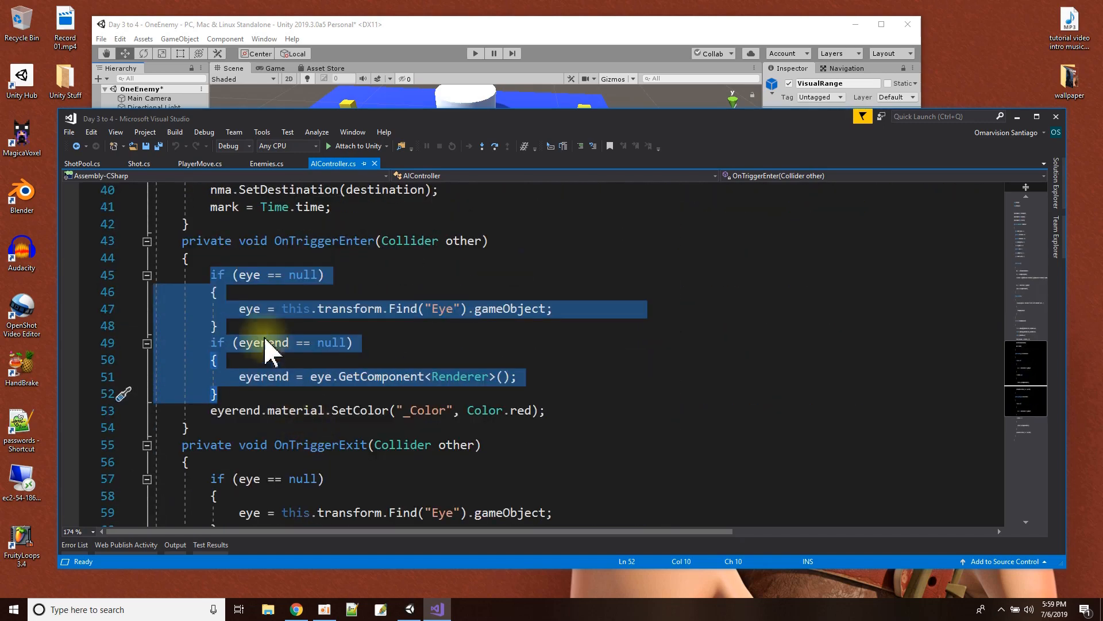
click(367, 410)
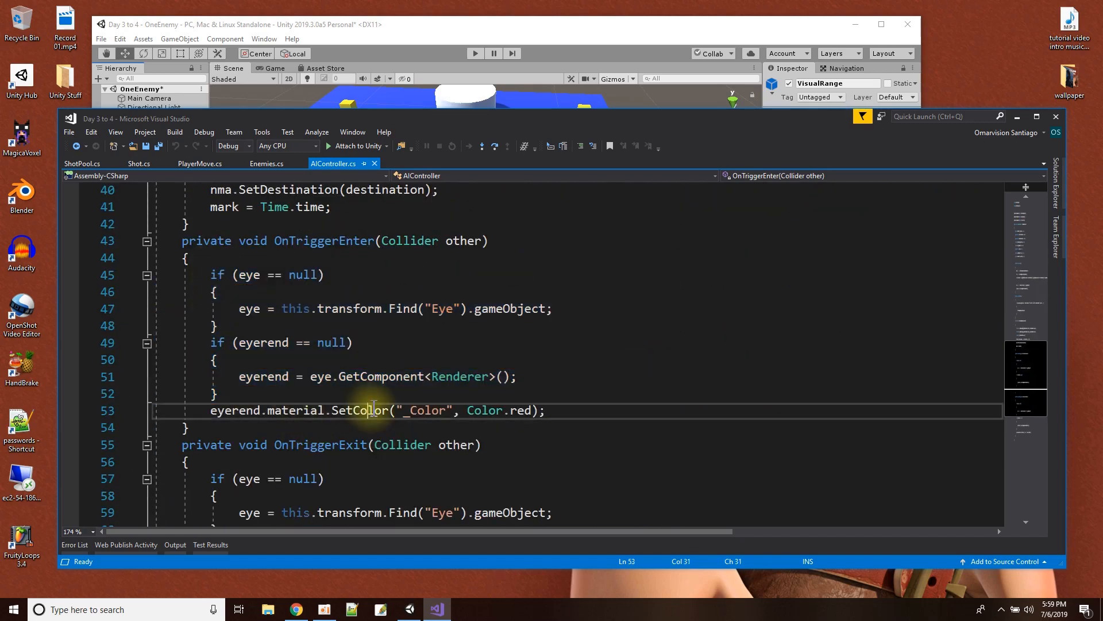
drag(211, 412, 556, 413)
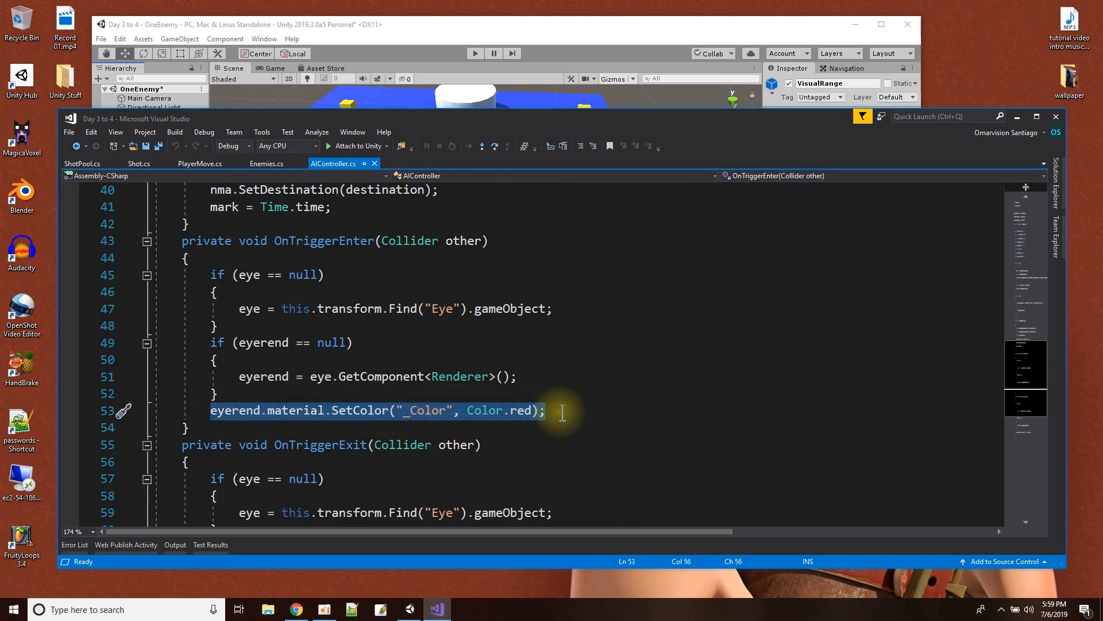
Glance at the scene in Unity, then highlight OnTriggerExit's statement in the script that sets the eyerend material's _Color to Color.white.
scroll(569, 390, down, 4)
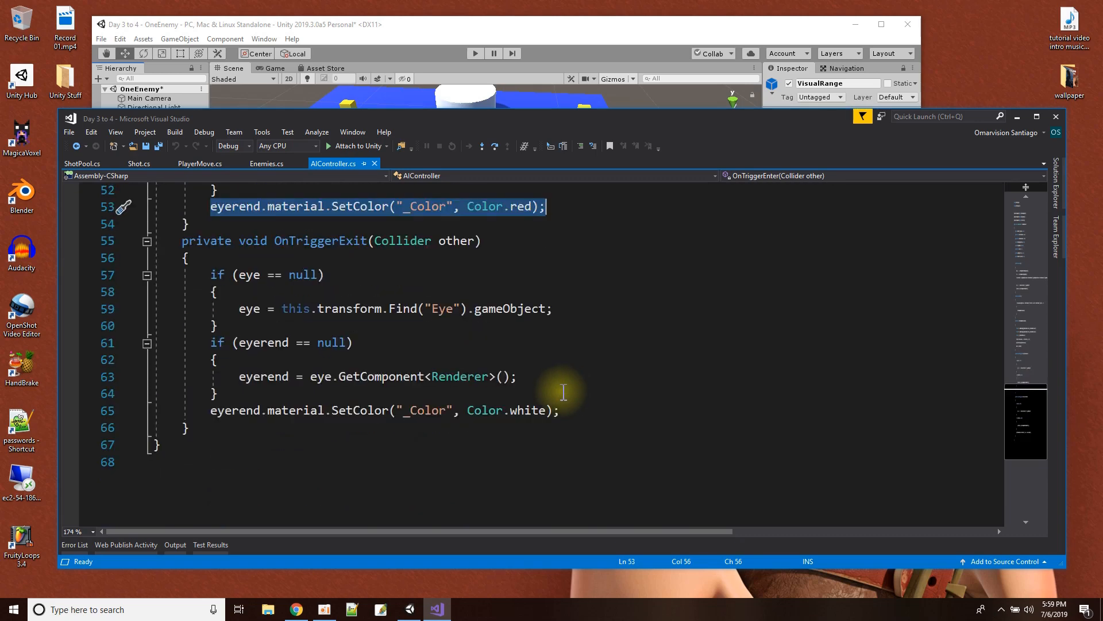
click(420, 36)
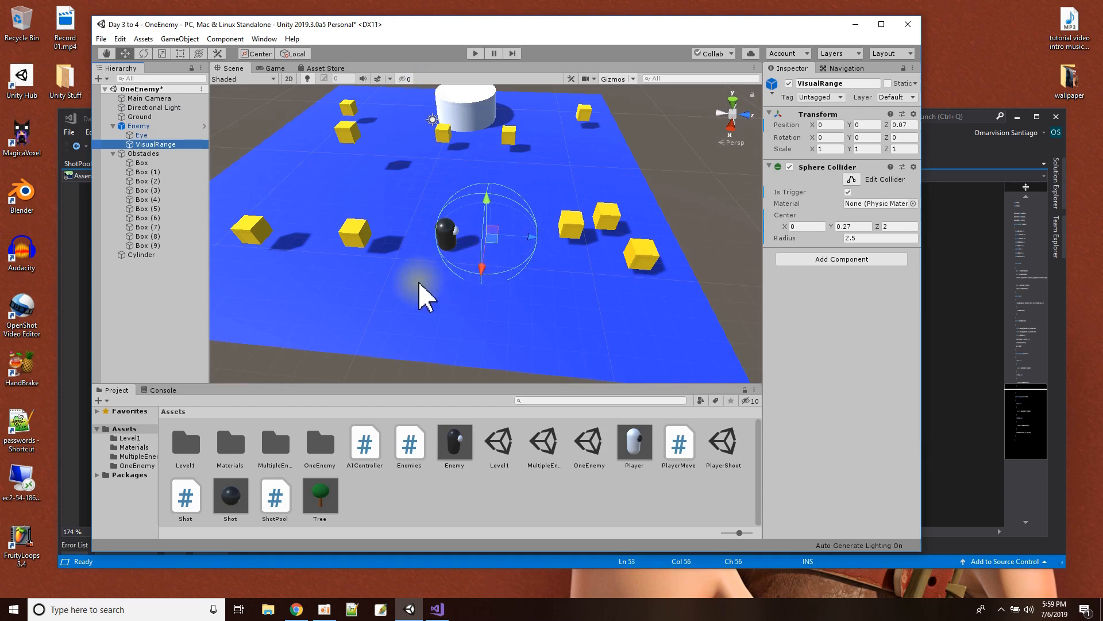
click(949, 275)
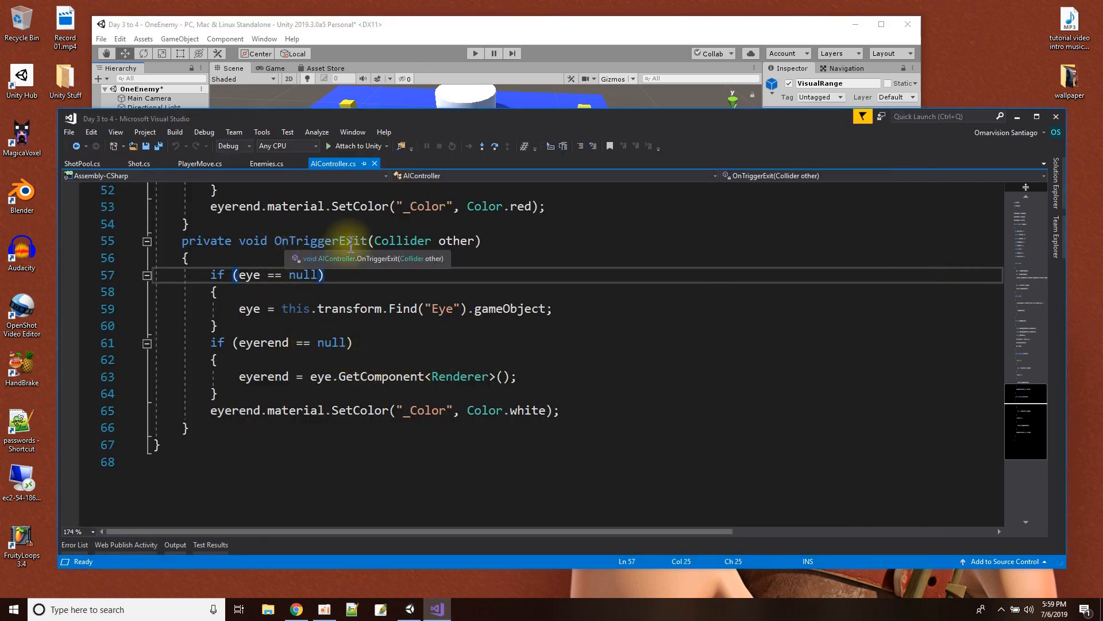
drag(210, 410, 568, 411)
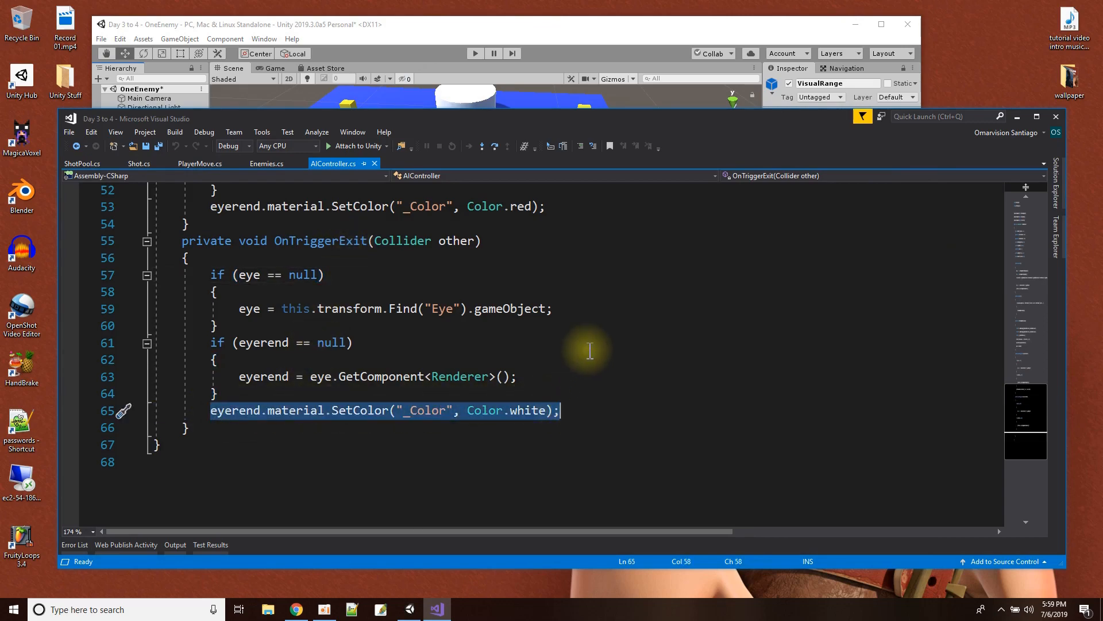
Review the whole AIController script from the using directives to the end of OnTriggerExit at a smaller text size.
scroll(598, 333, up, 10)
scroll(602, 337, up, 6)
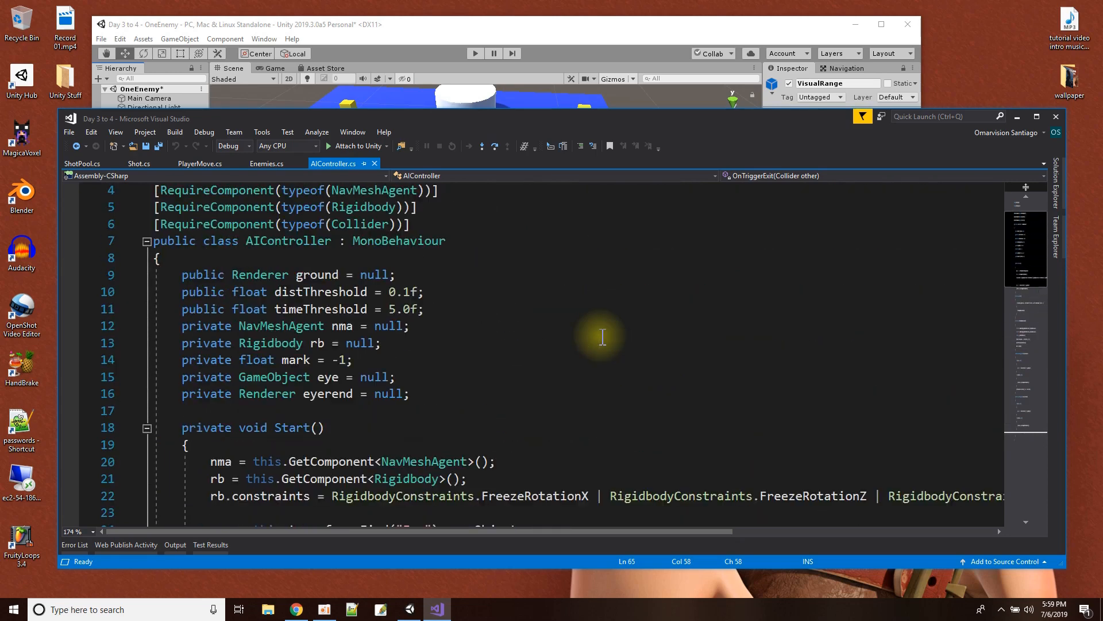
ctrl+scroll(602, 336, down, 2)
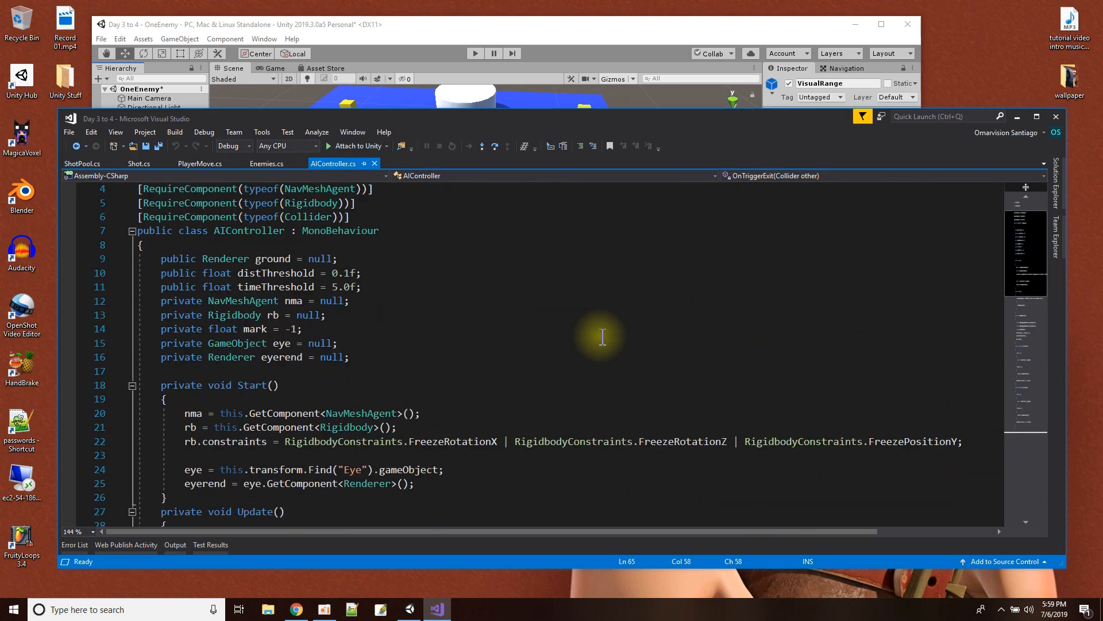
scroll(481, 334, up, 1)
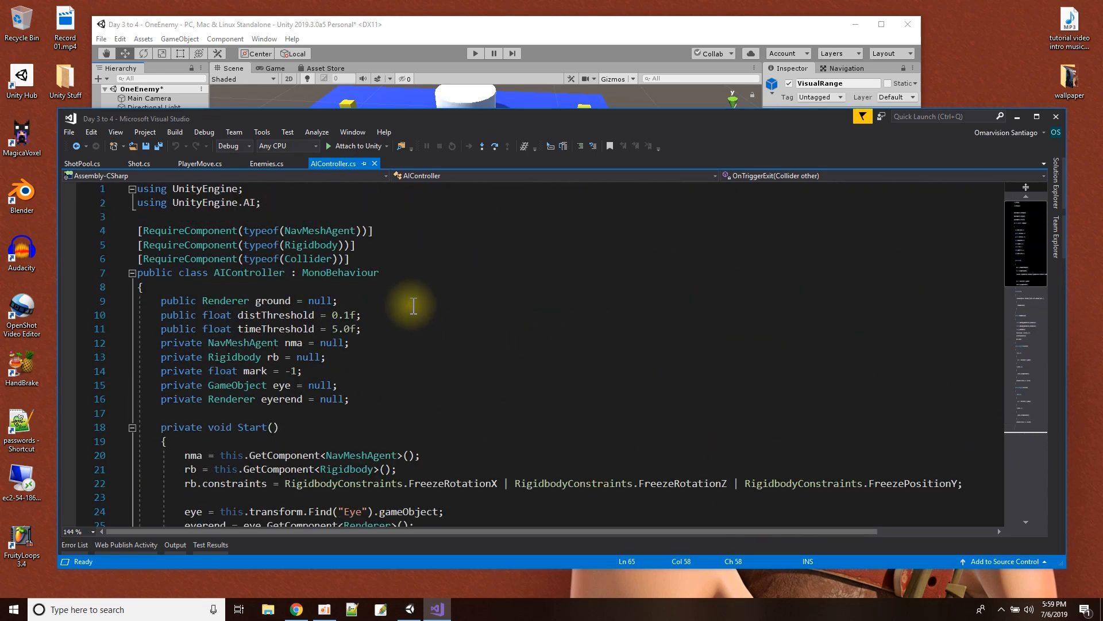
scroll(413, 305, down, 12)
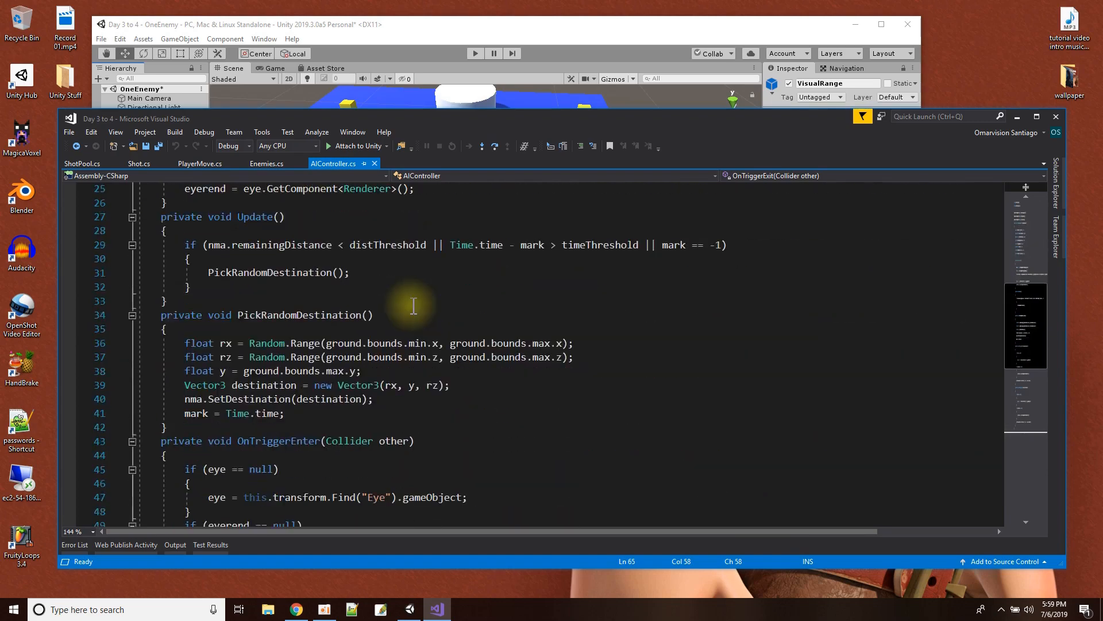
scroll(312, 325, down, 4)
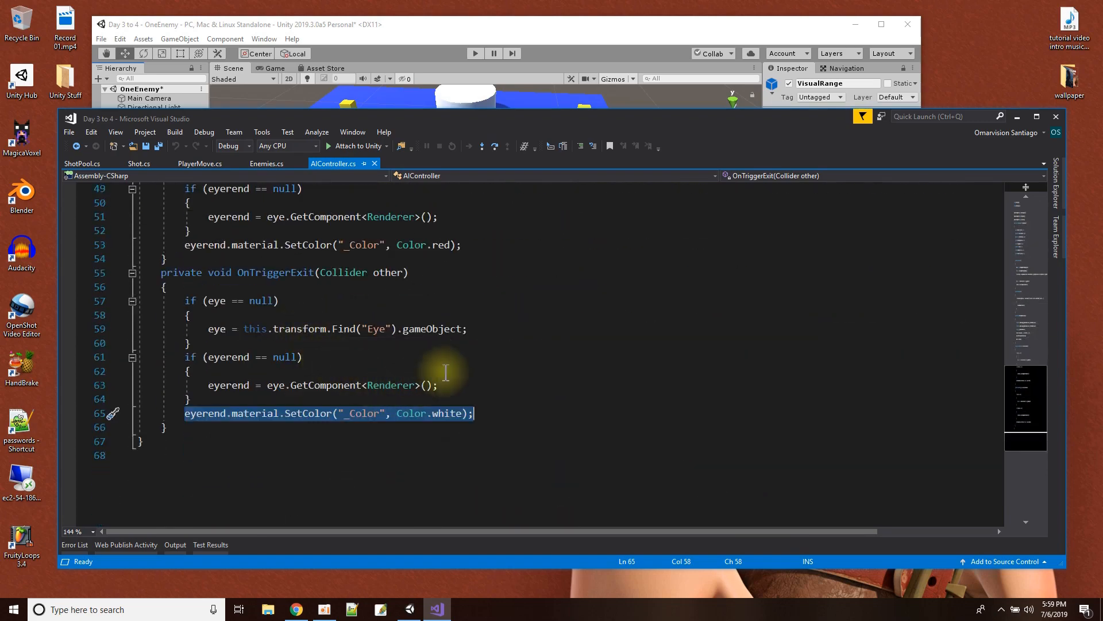
click(494, 361)
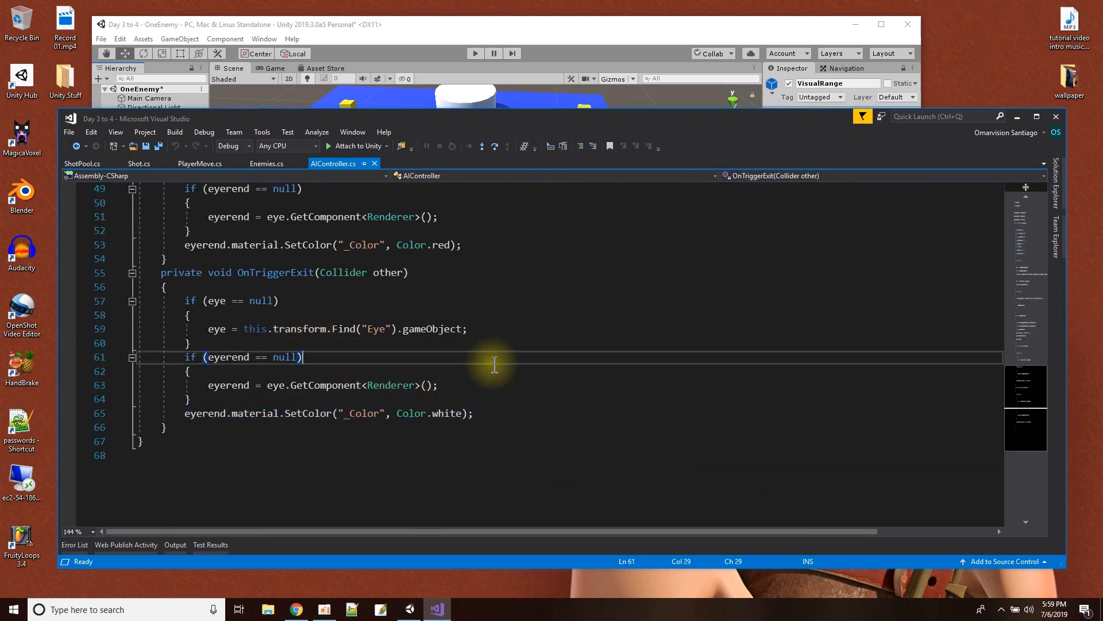
Switch to Unity, play-test the OneEnemy scene briefly, and save the scene after stopping playback.
click(457, 31)
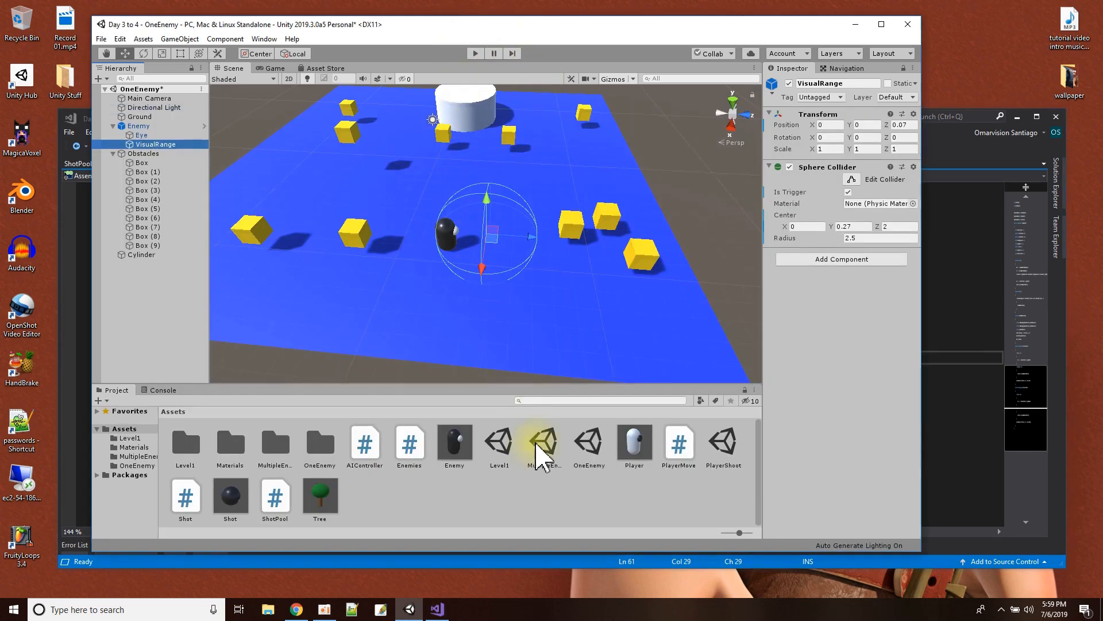
click(475, 53)
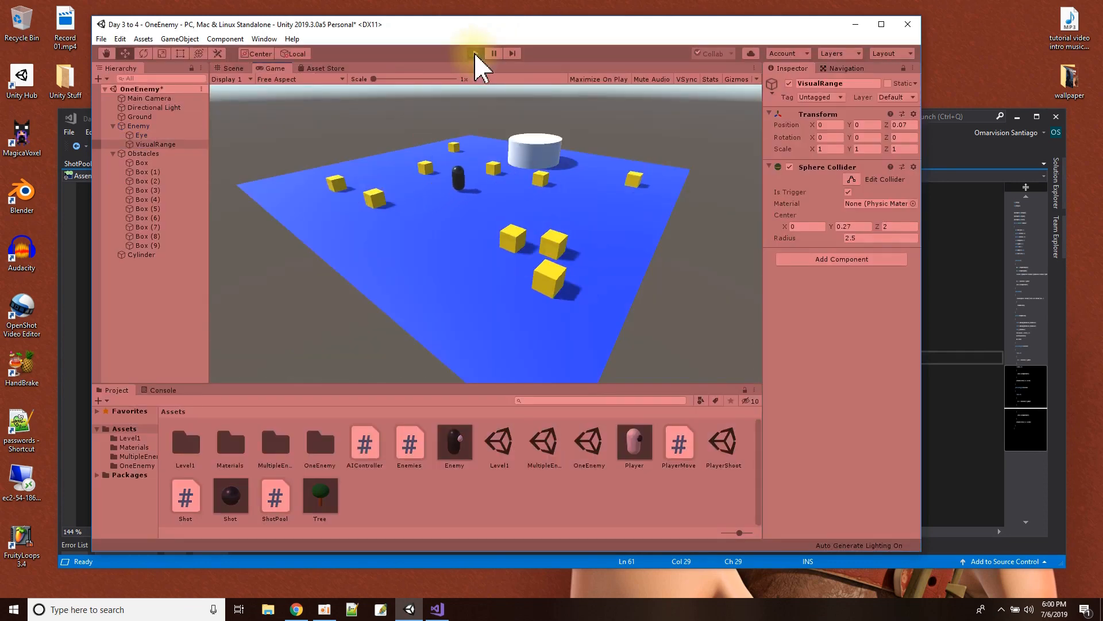
click(475, 54)
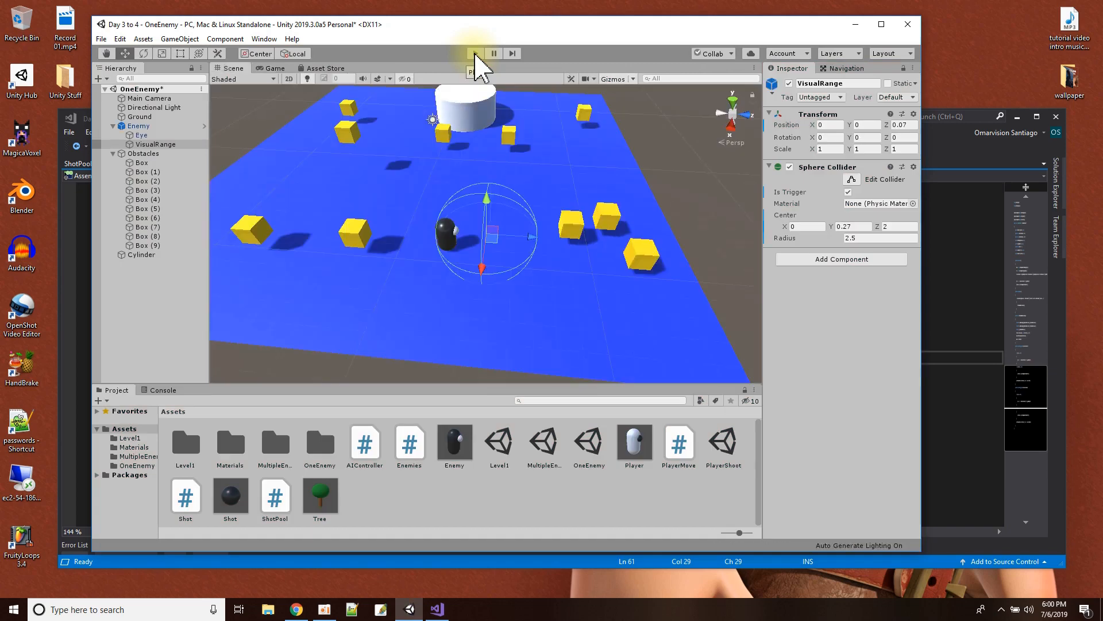
click(101, 39)
click(118, 75)
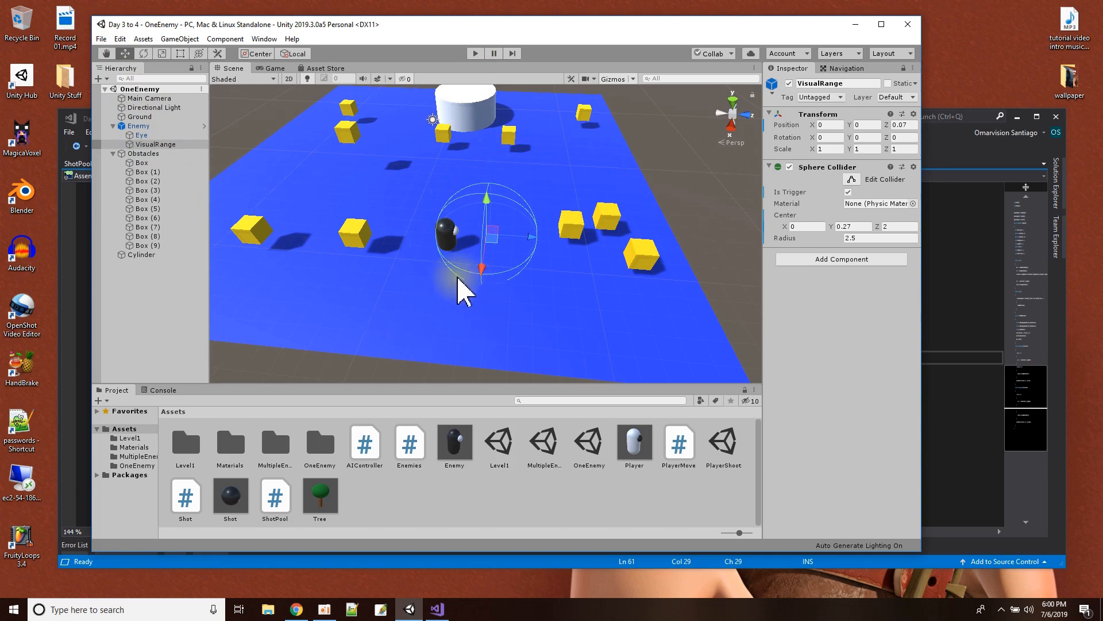
Delete the Enemy prefab asset from the project's Assets folder.
click(457, 450)
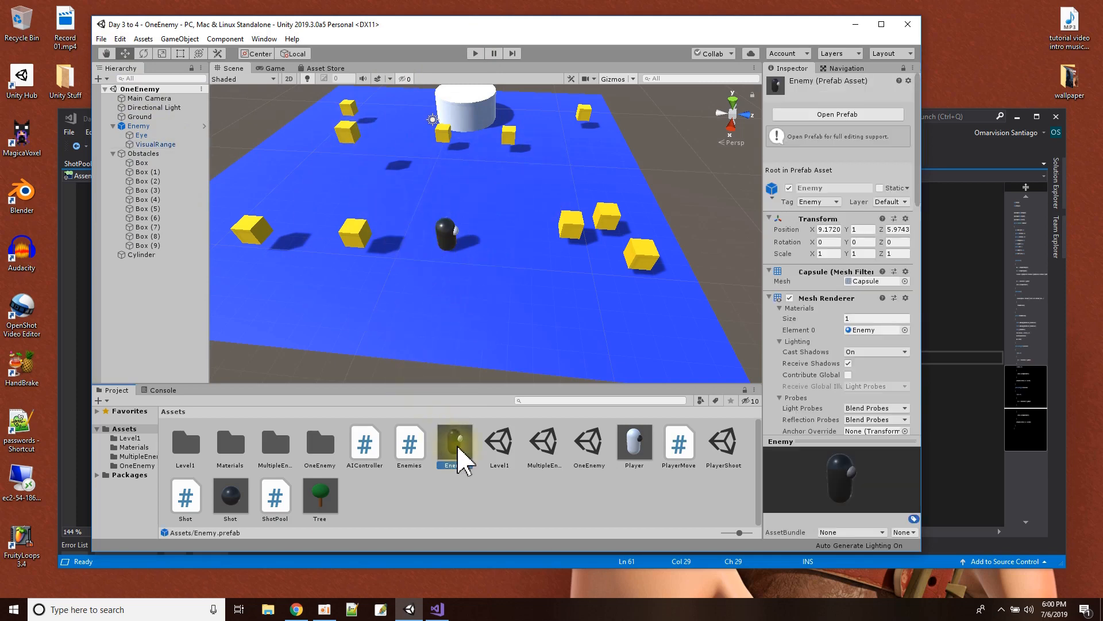
key(Delete)
click(529, 316)
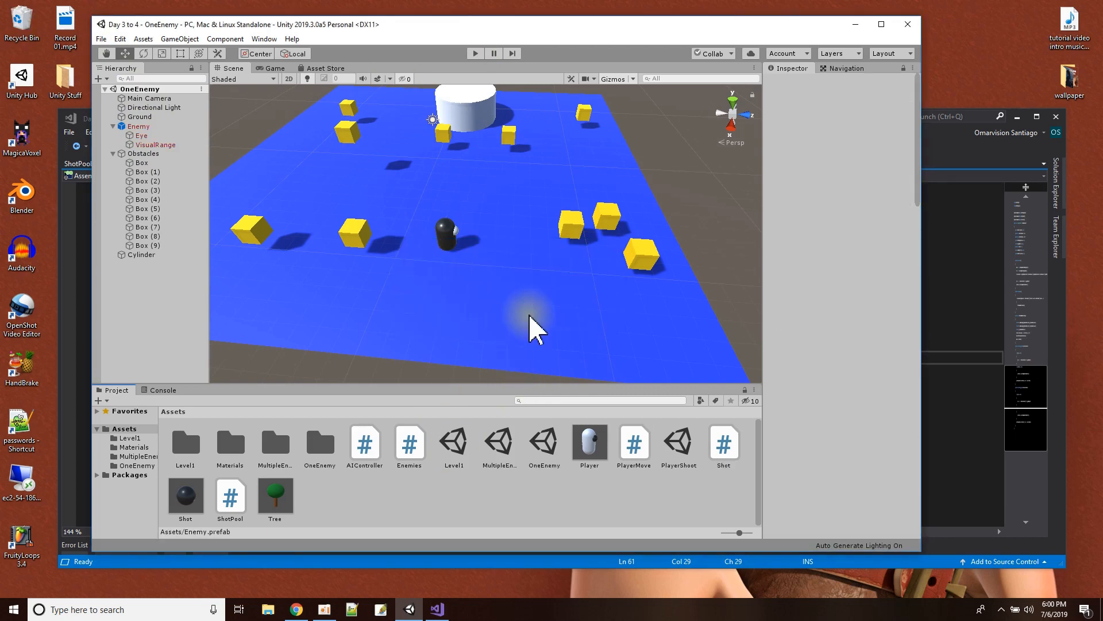
Duplicate the scene's Enemy object three times and spread the copies around the original on the ground.
click(141, 127)
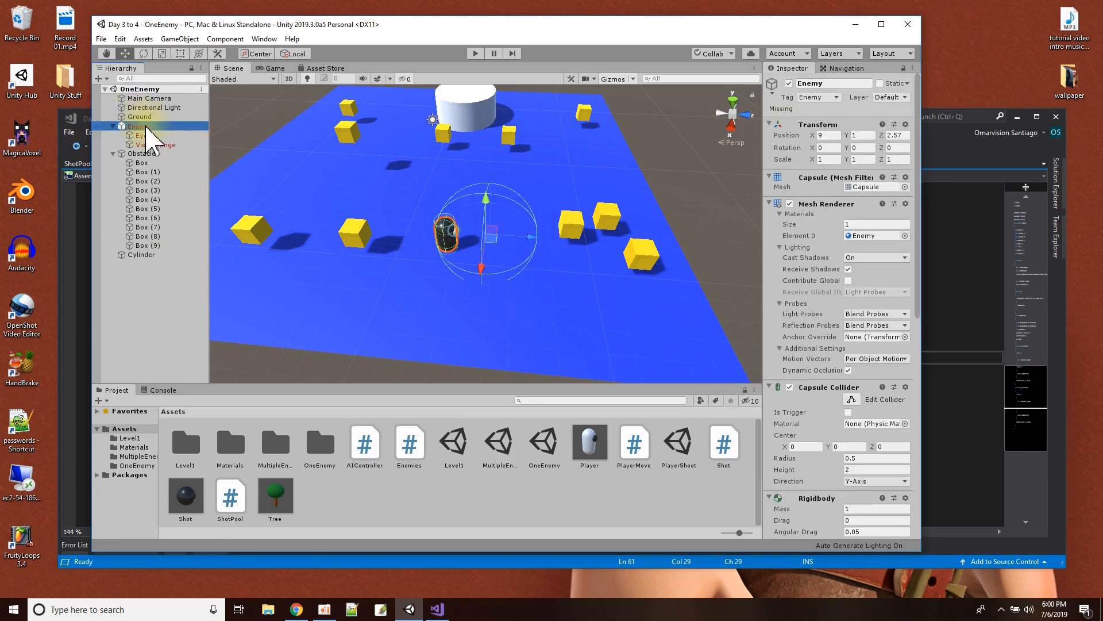
key(ctrl+d)
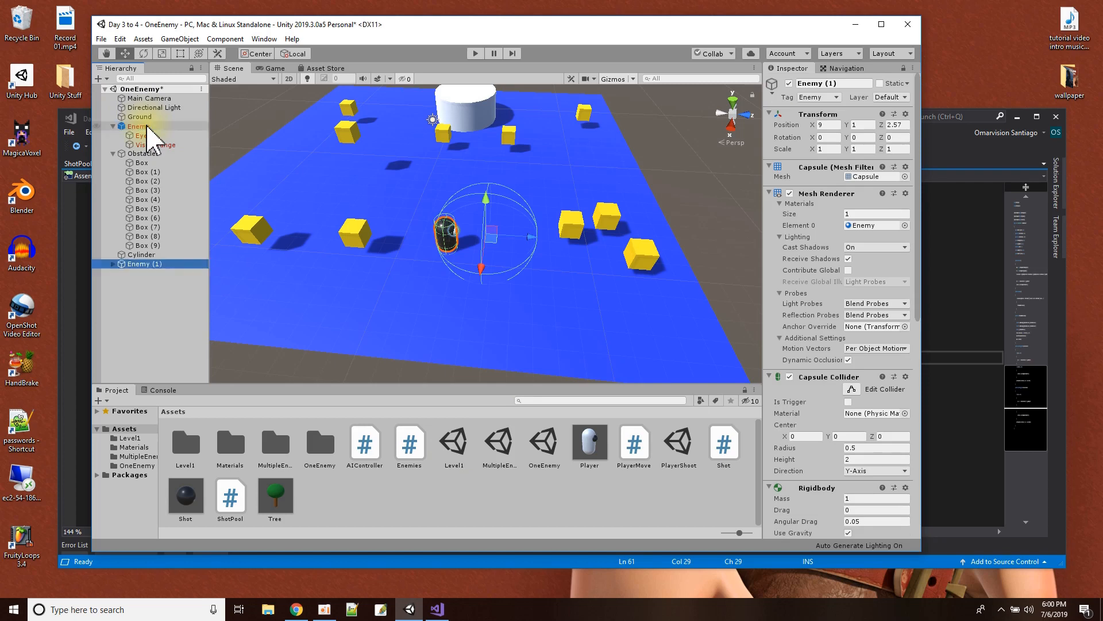
drag(488, 240, 522, 320)
key(ctrl+d)
key(ctrl+d)
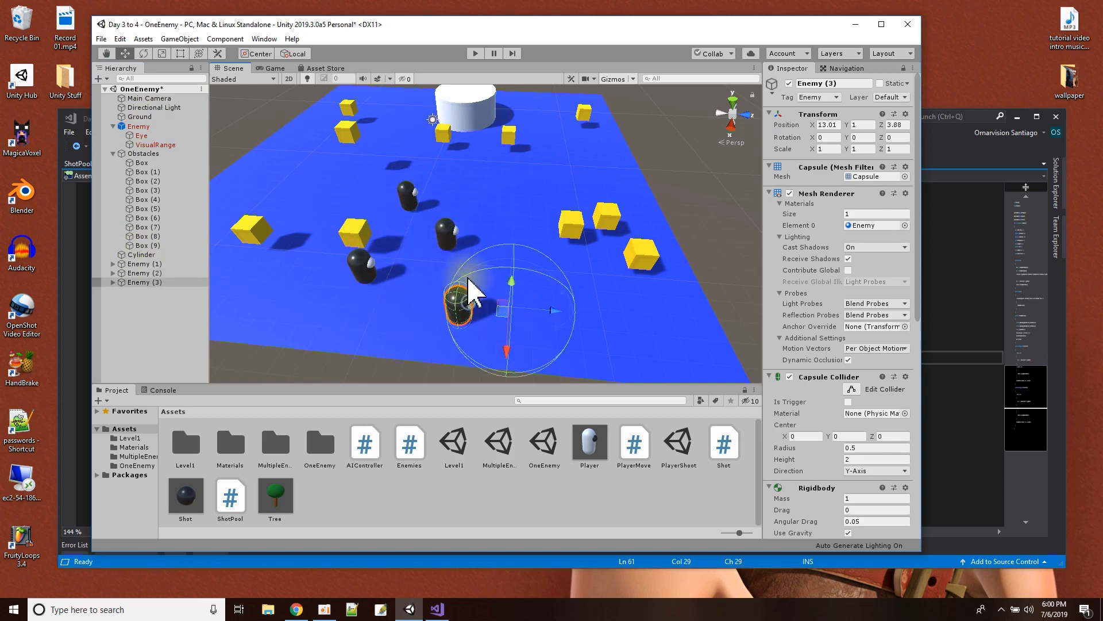
Delete the three duplicated enemies from the scene, leaving the original Enemy object.
click(409, 197)
key(Delete)
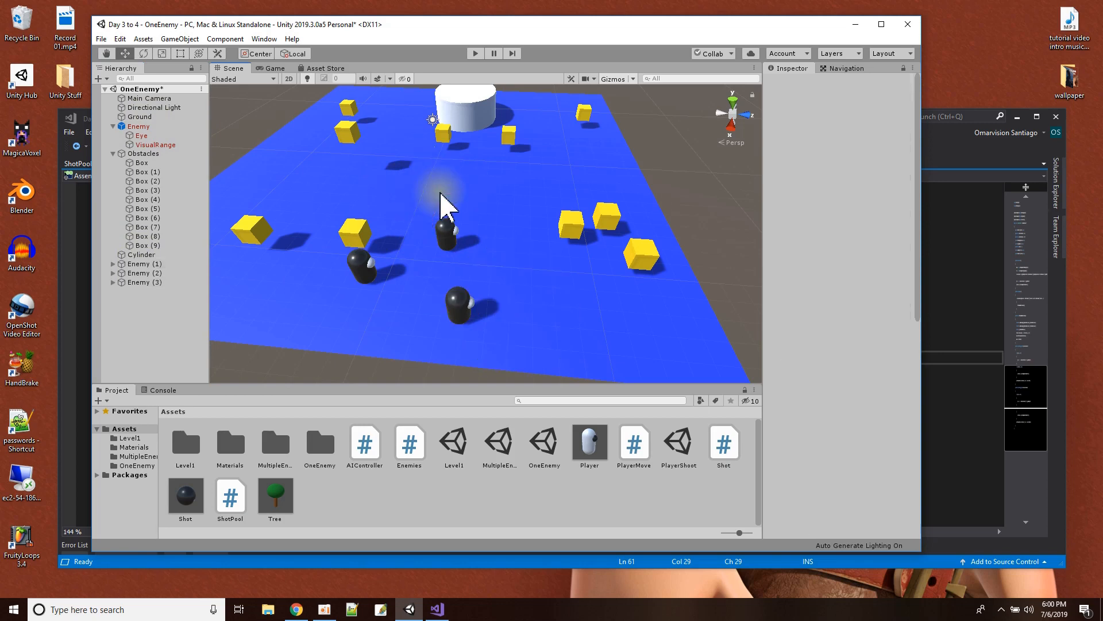
click(139, 265)
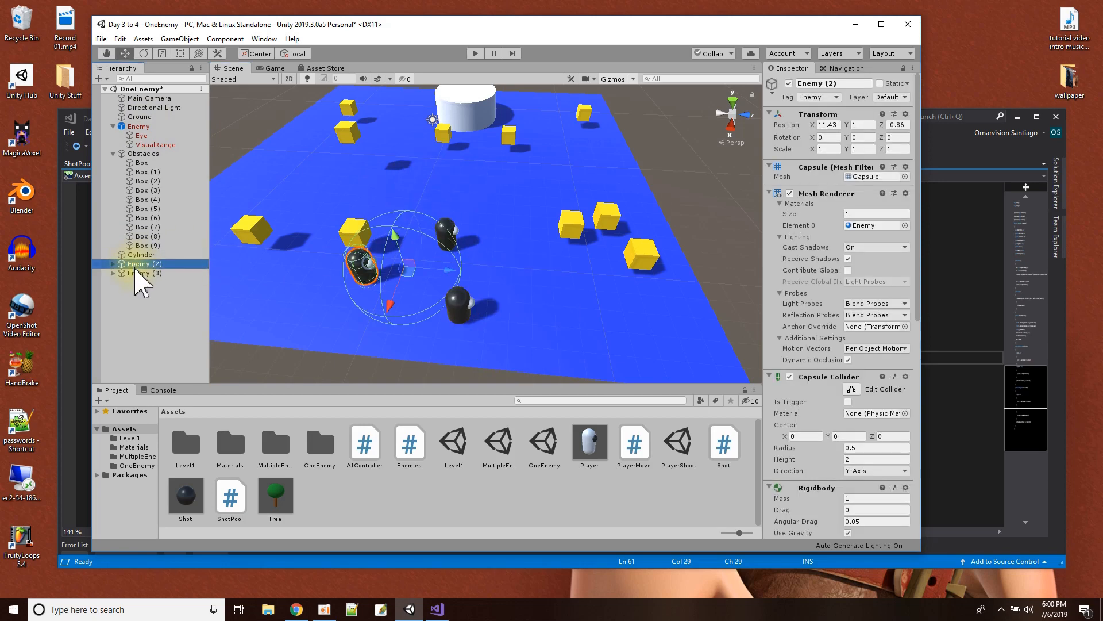
key(Delete)
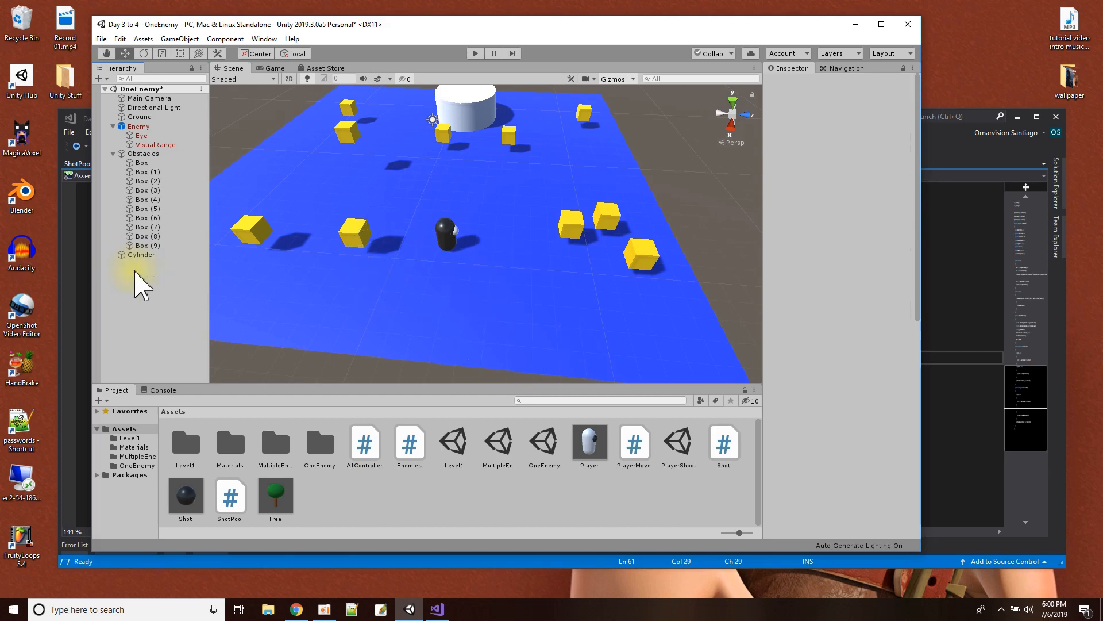
Create a new Enemy prefab in the Assets folder from the scene's Enemy object and save the scene.
click(138, 127)
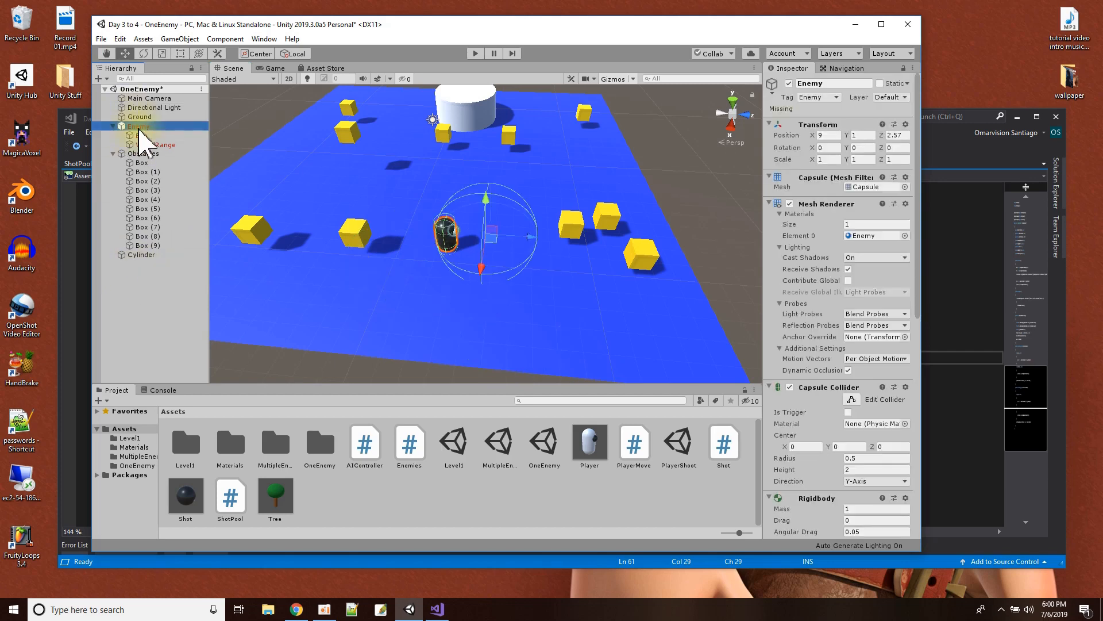
drag(138, 128, 122, 201)
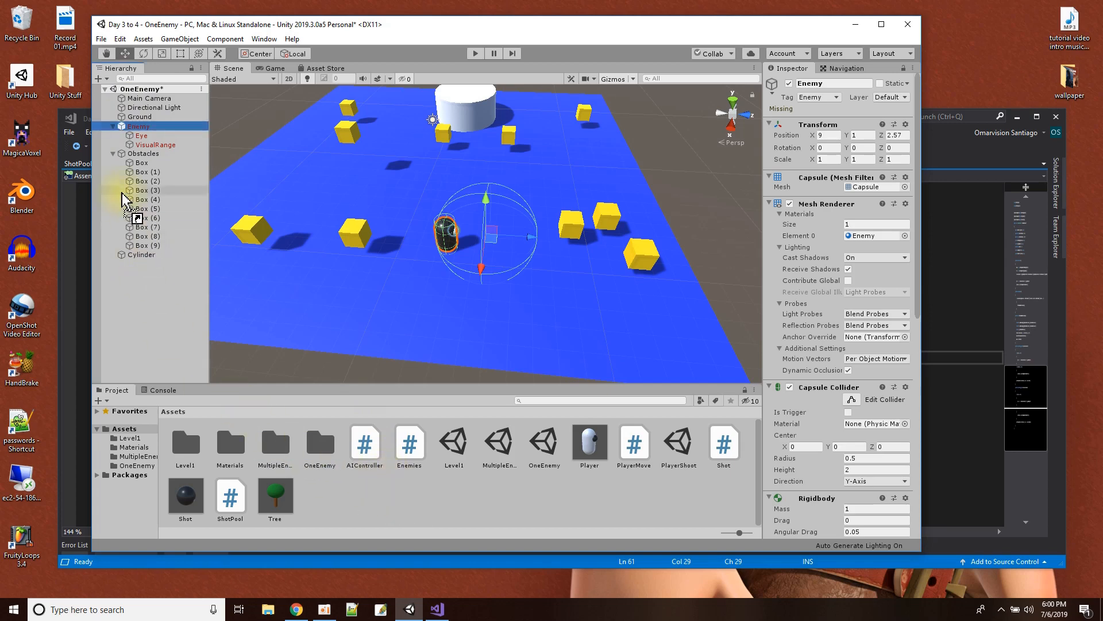
drag(119, 120, 402, 484)
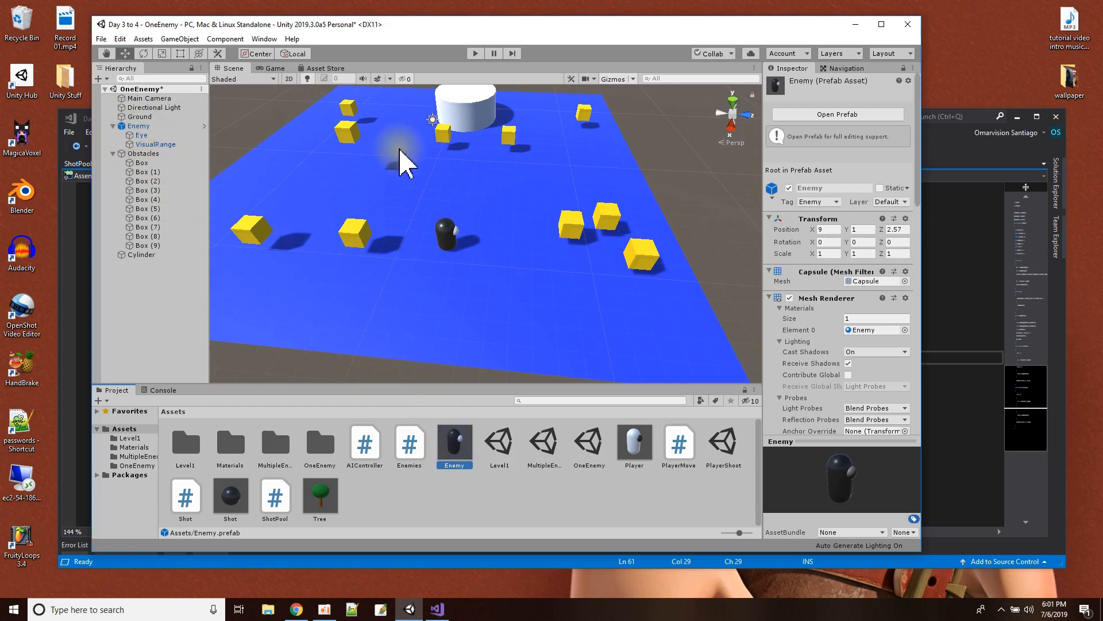
click(102, 38)
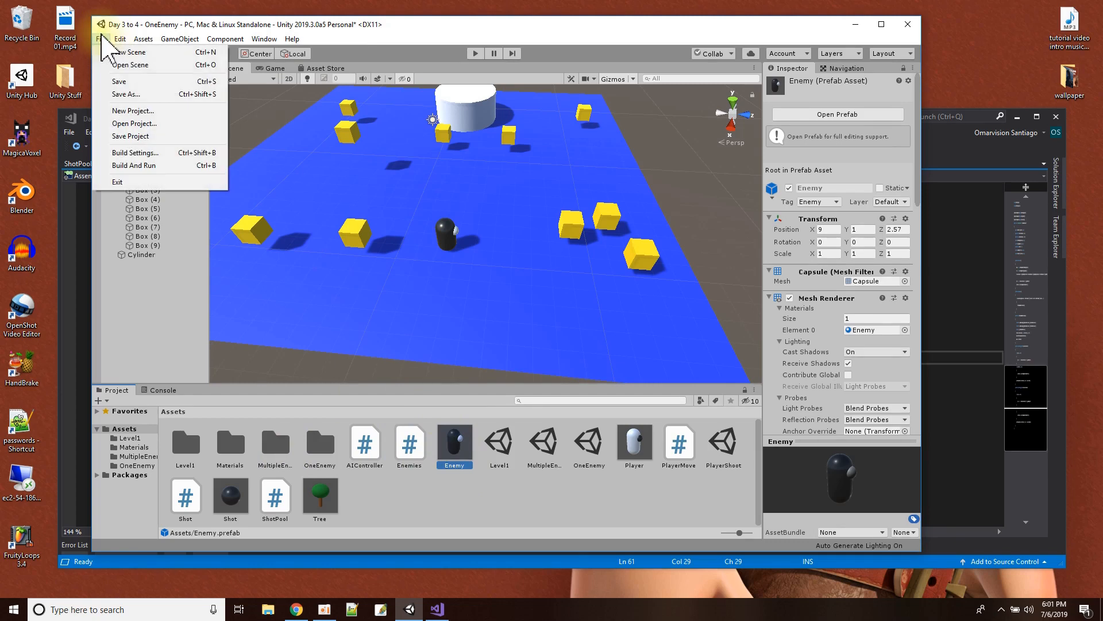
Save the OneEnemy scene and permanently delete the items in the desktop Recycle Bin.
click(127, 78)
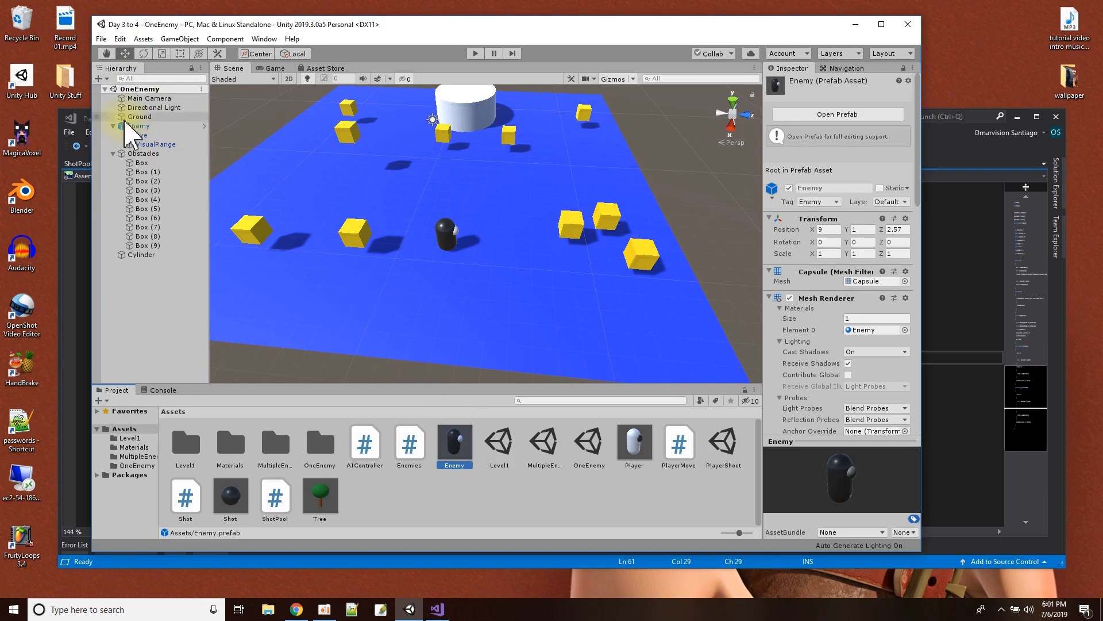
right_click(20, 23)
click(34, 43)
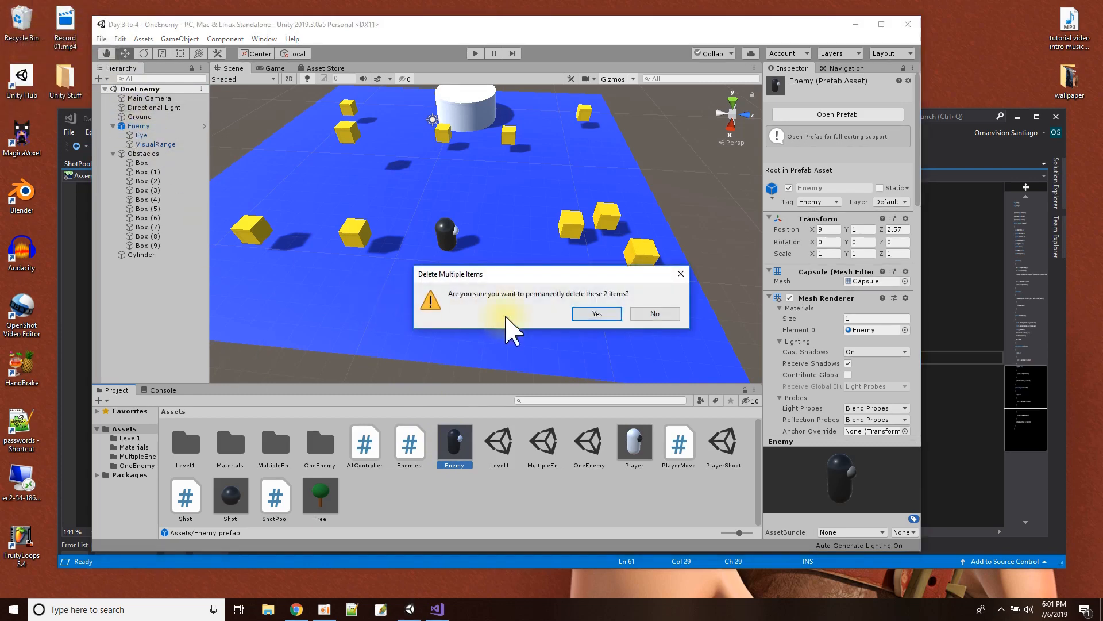
click(595, 314)
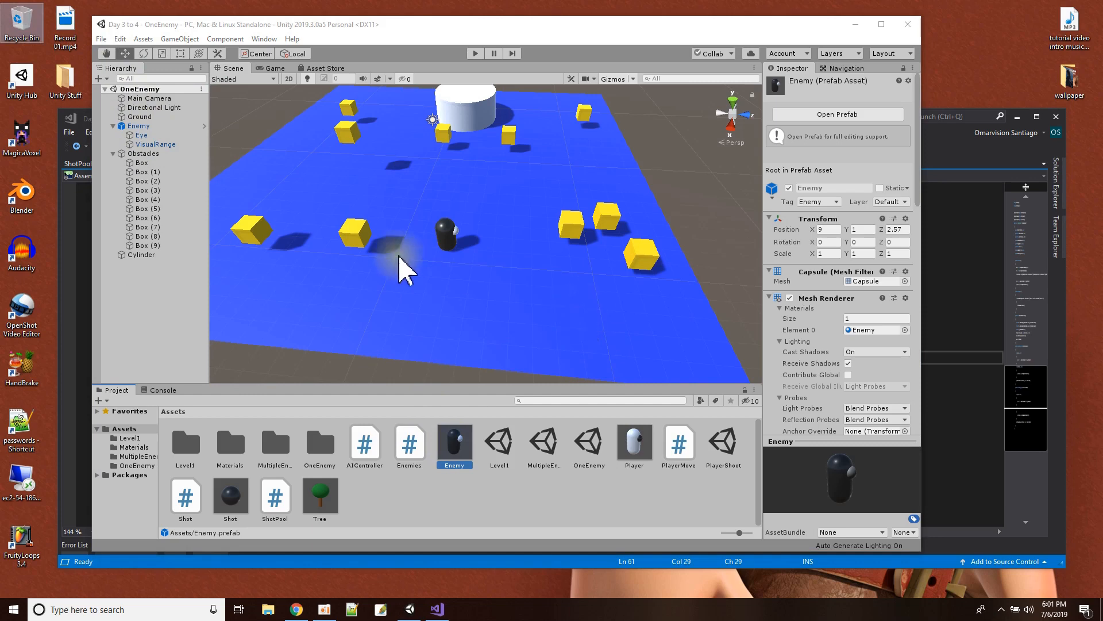
Save the OneEnemy scene with its Obstacles group collapsed, and open the MultipleEnemy scene from the project assets.
click(113, 154)
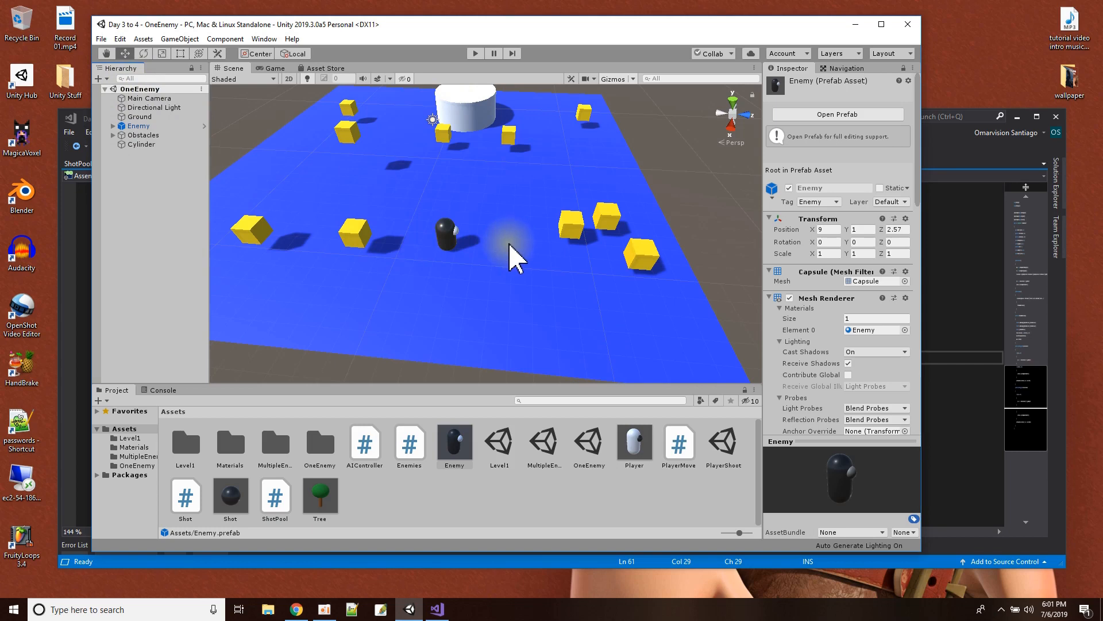
click(101, 39)
click(124, 81)
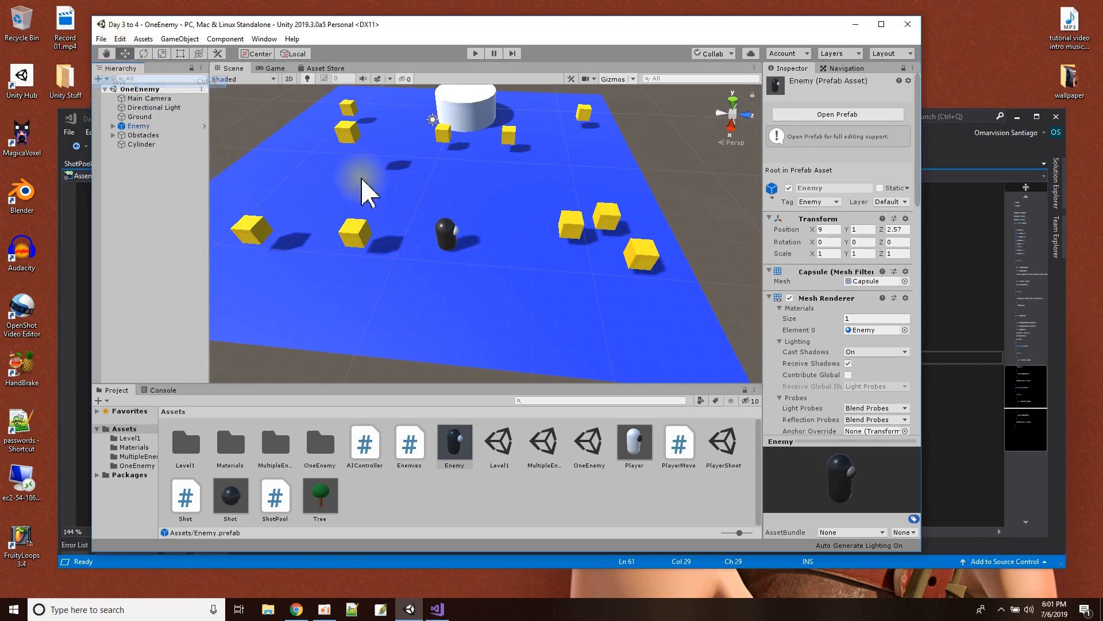
click(544, 445)
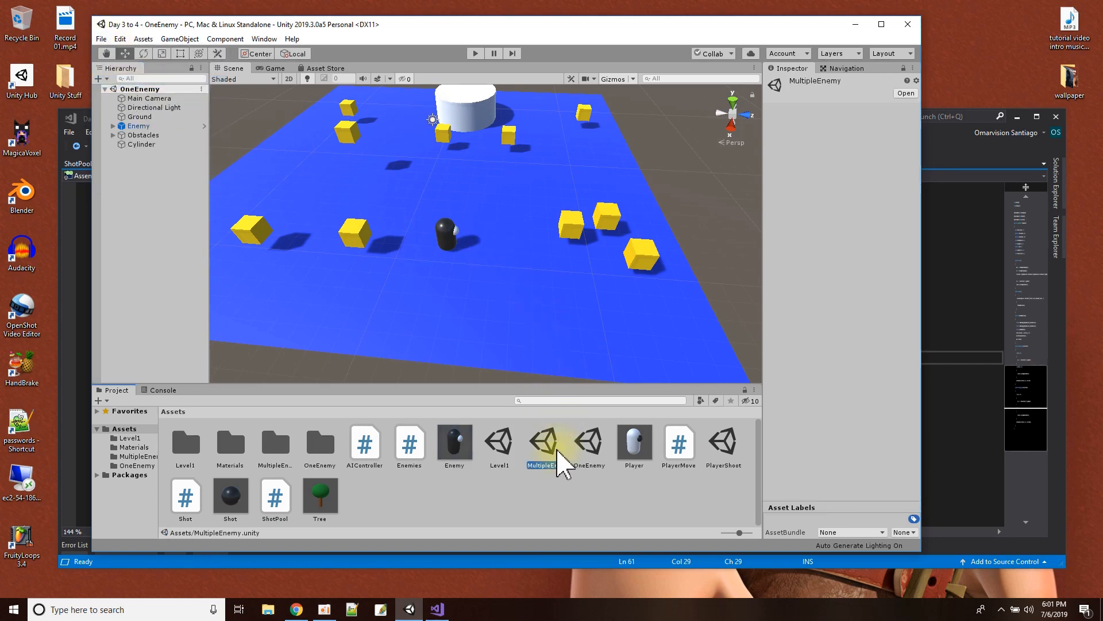
double_click(547, 452)
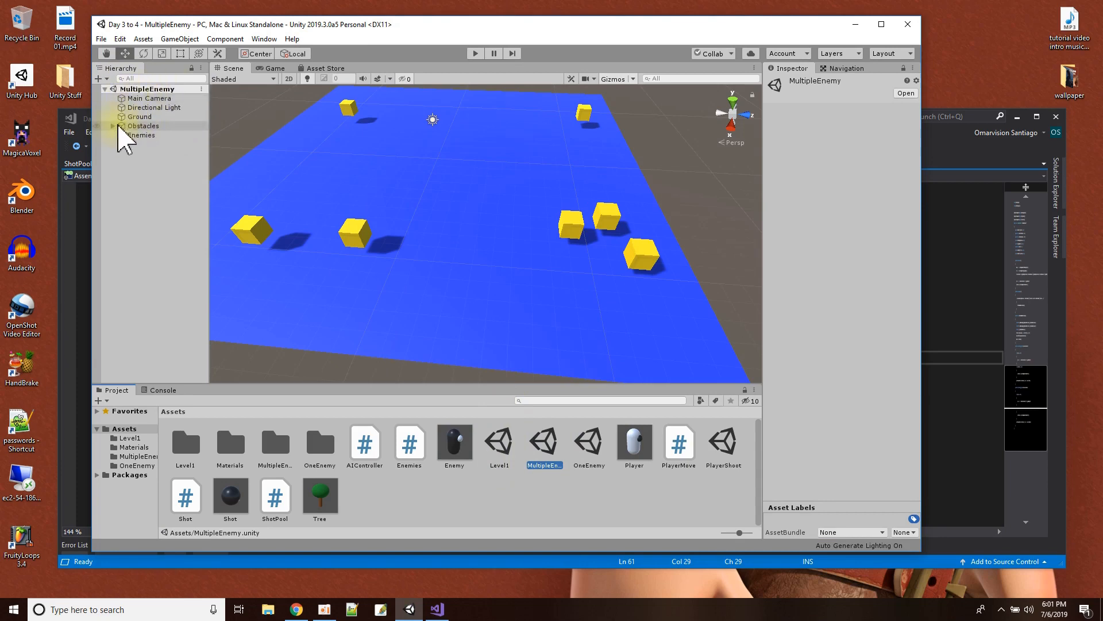
Delete the existing Enemies object from the MultipleEnemy scene and save the scene.
click(137, 125)
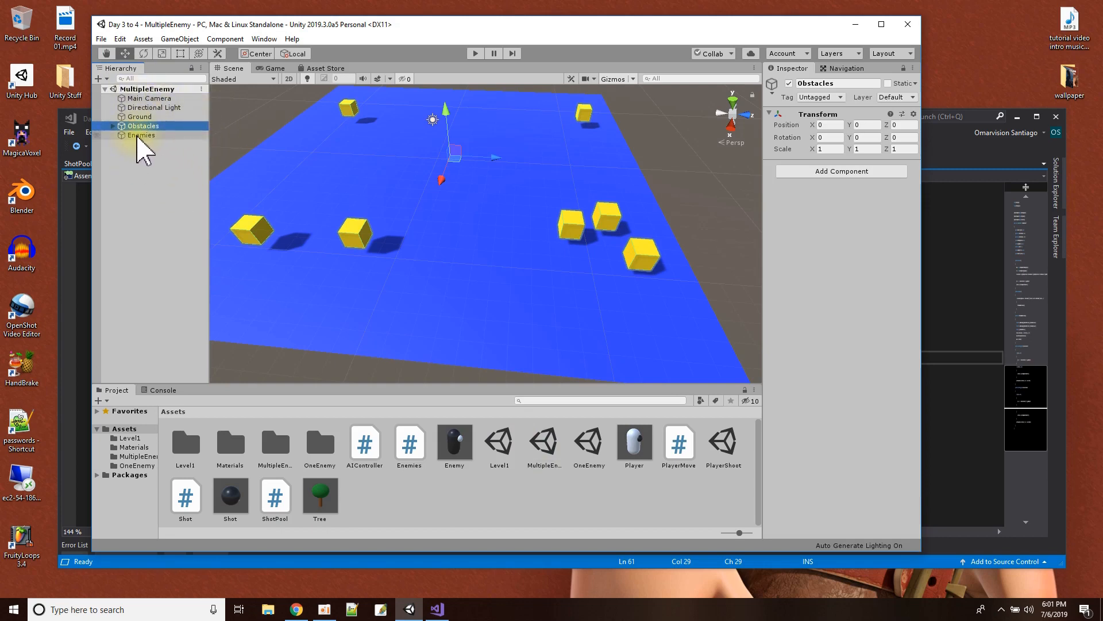
click(141, 136)
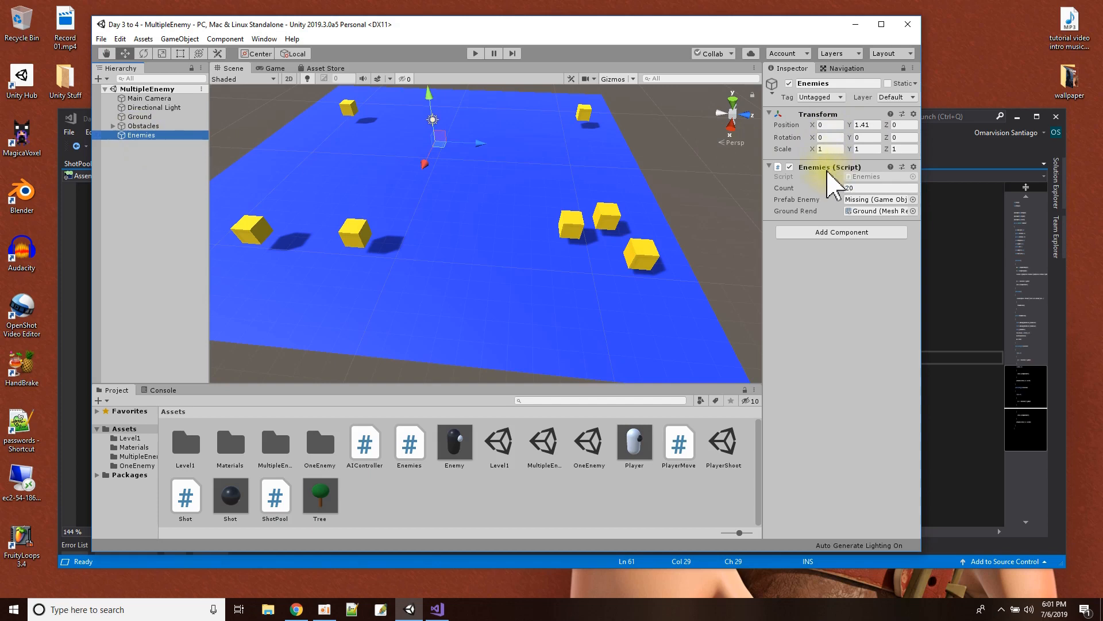
right_click(167, 136)
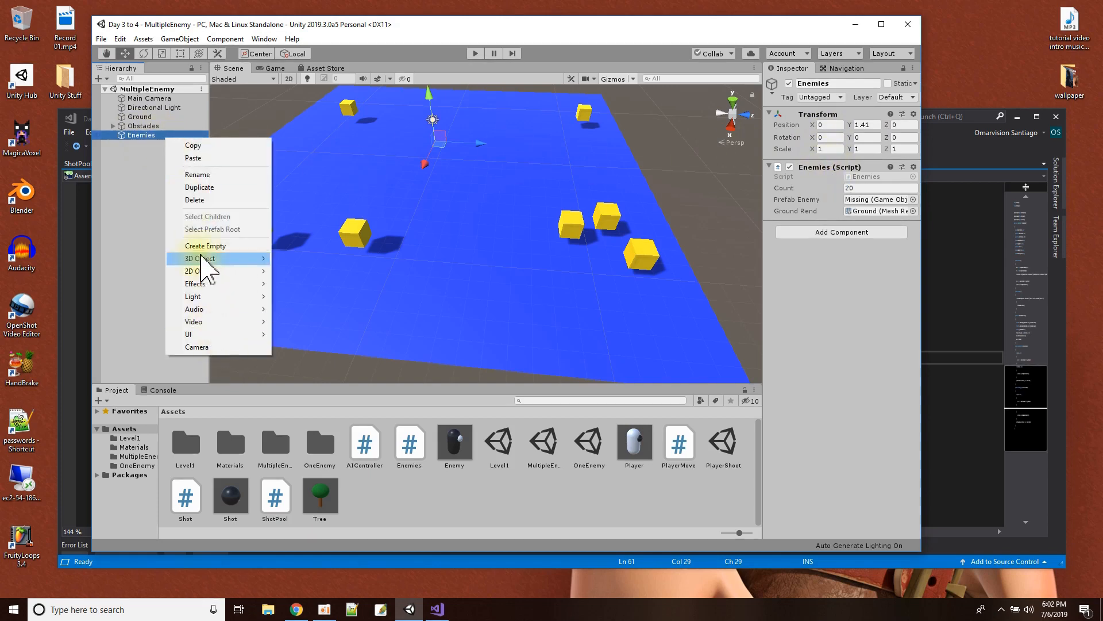
click(188, 200)
click(101, 39)
click(114, 77)
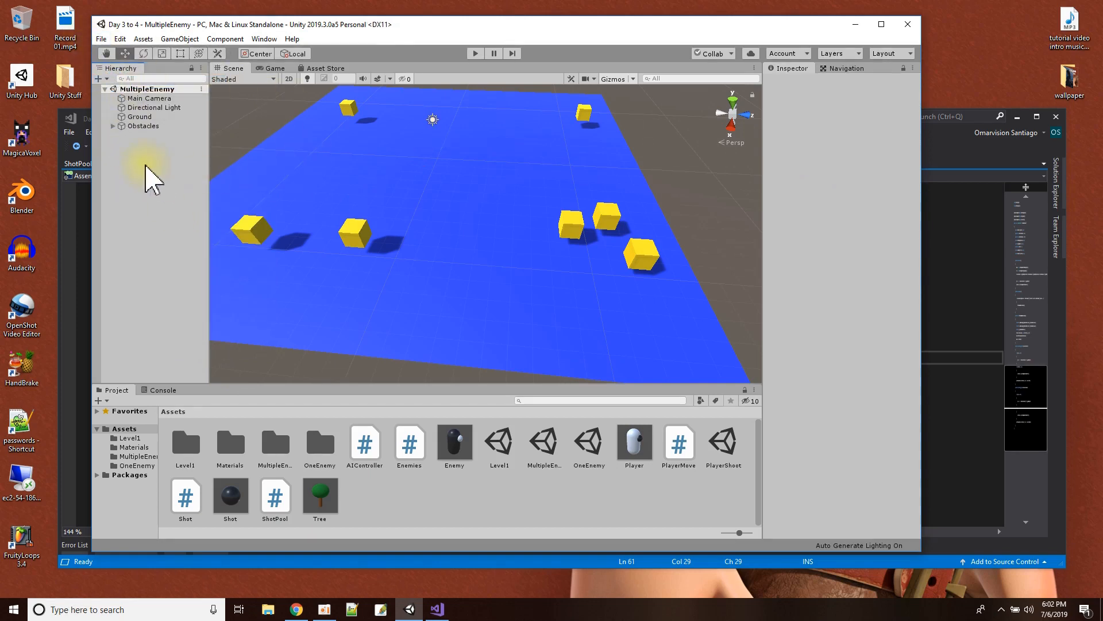
Create an empty game object named Enemies at the root of the MultipleEnemy scene and reset its transform.
click(138, 118)
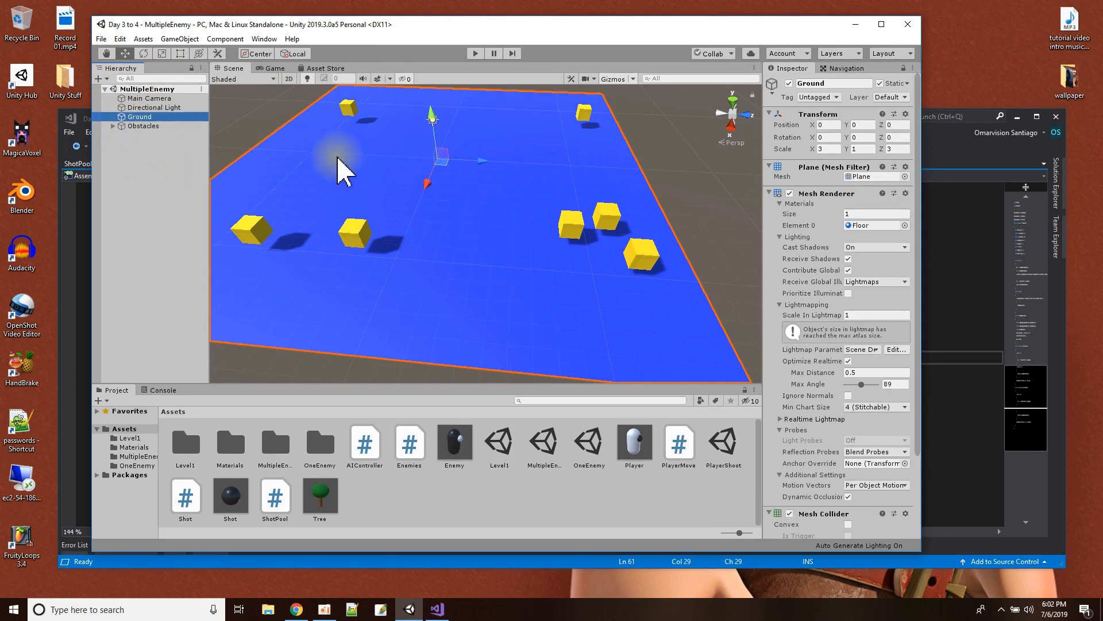
click(143, 126)
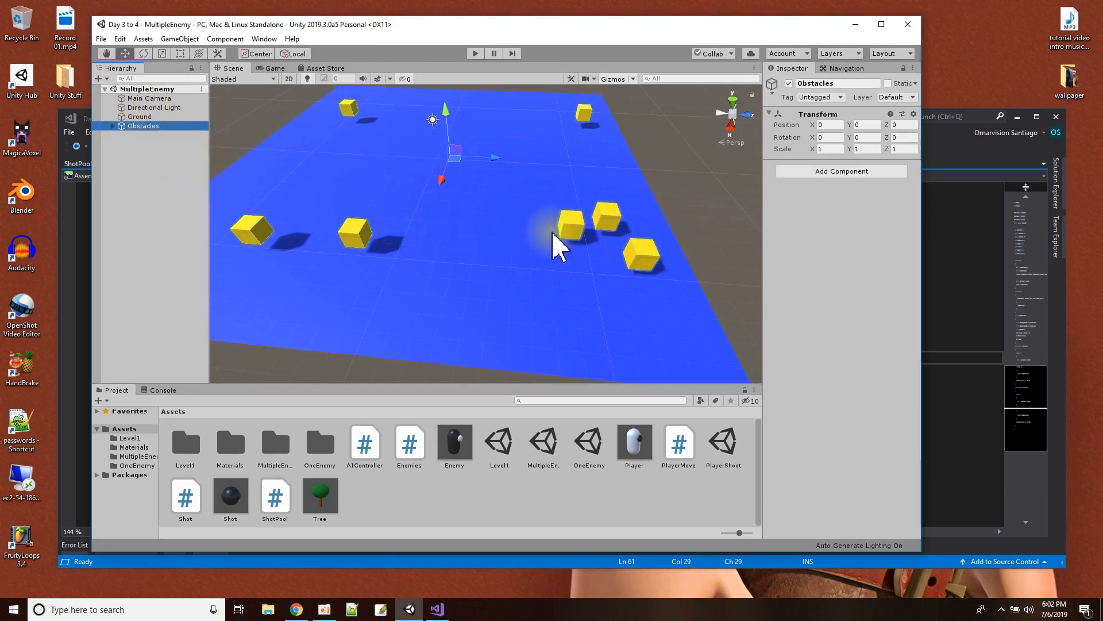
right_click(148, 89)
mouse_move(214, 237)
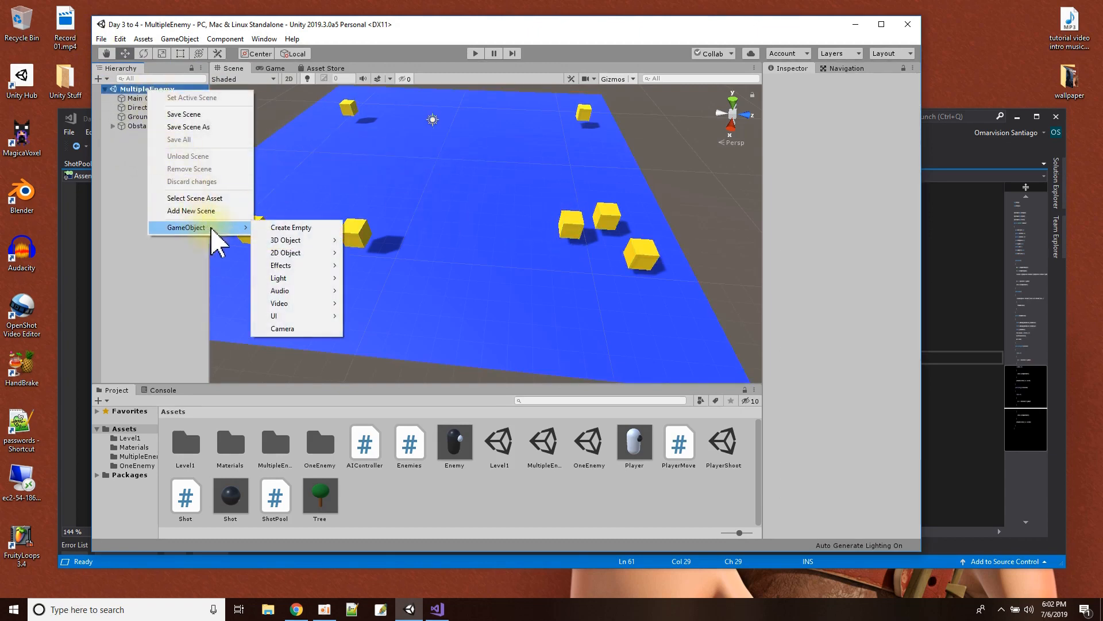
click(295, 227)
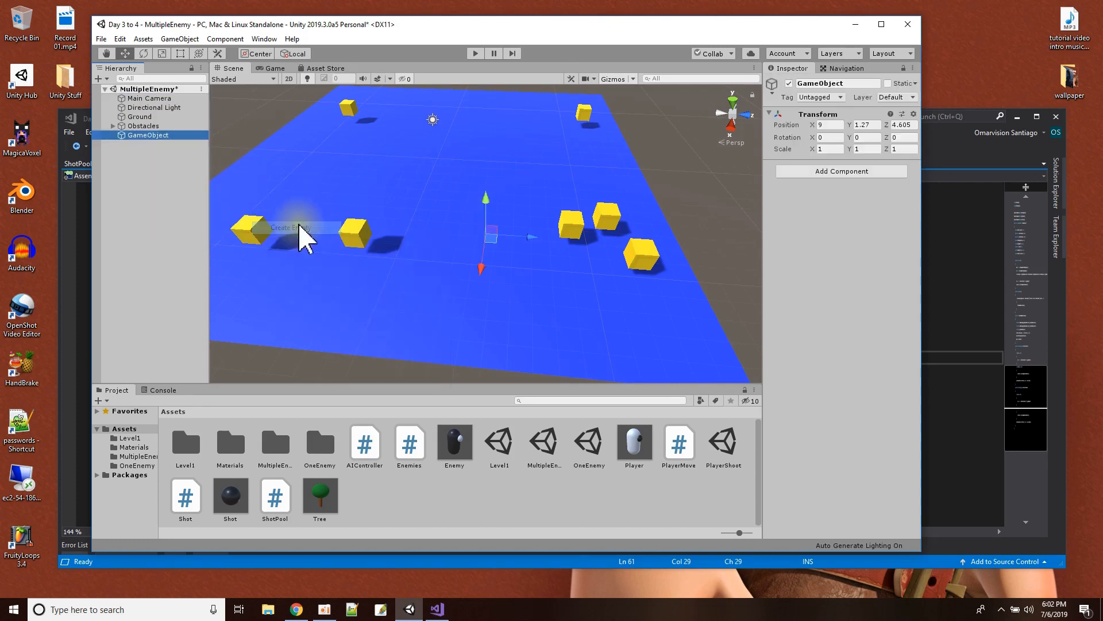
click(138, 137)
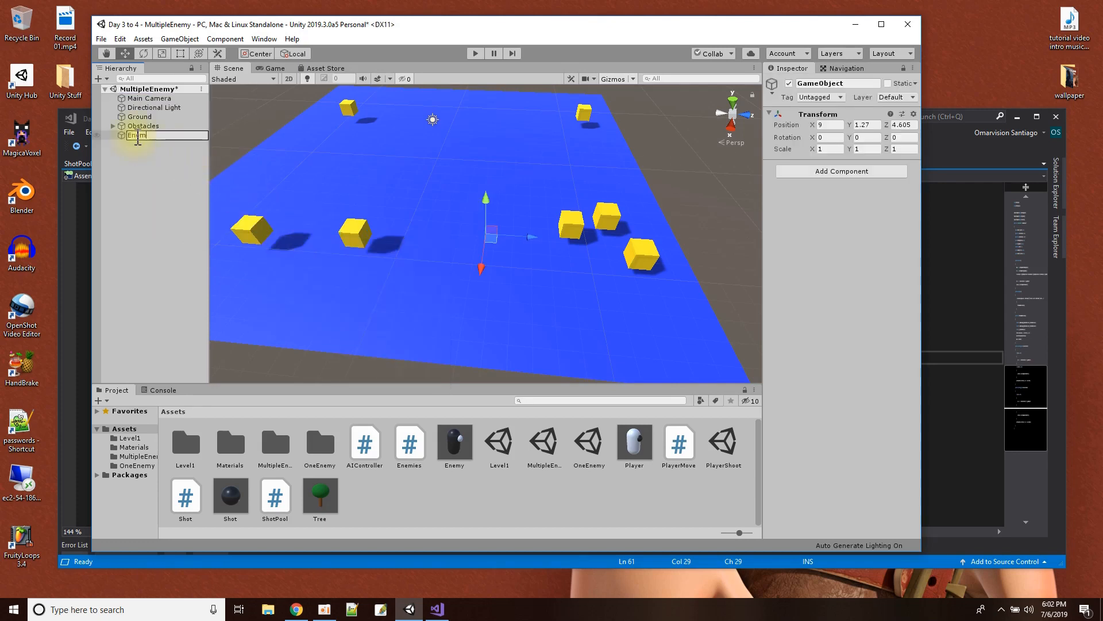
key(Return)
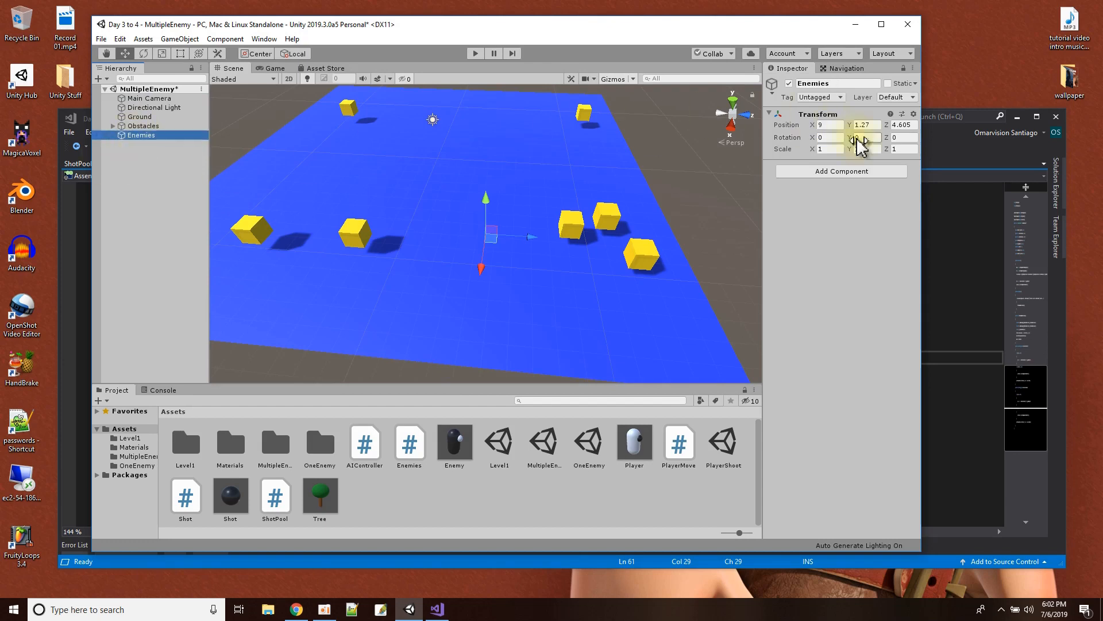
click(914, 114)
click(936, 128)
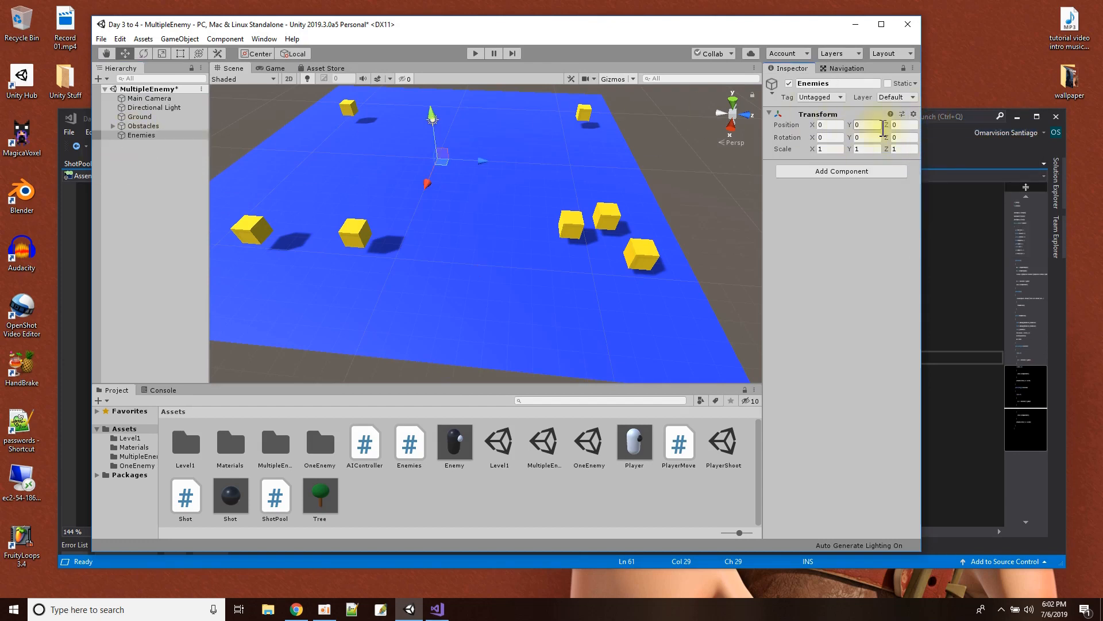
Attach the Enemies script to the Enemies object, with the Enemy prefab as Prefab Enemy and Ground as Ground Rend.
click(164, 135)
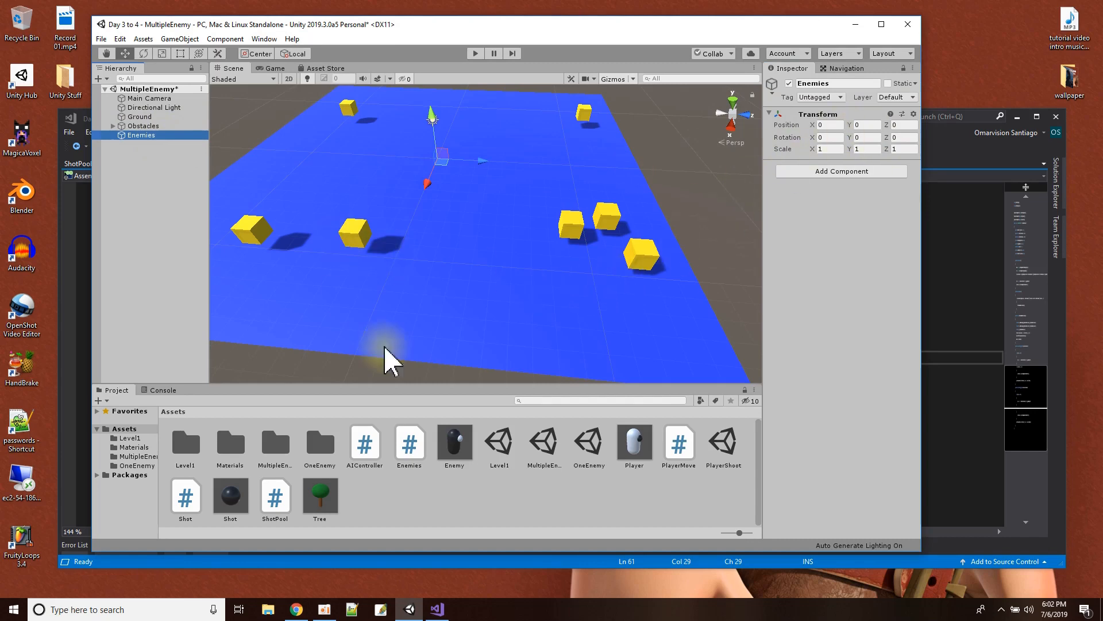
click(410, 451)
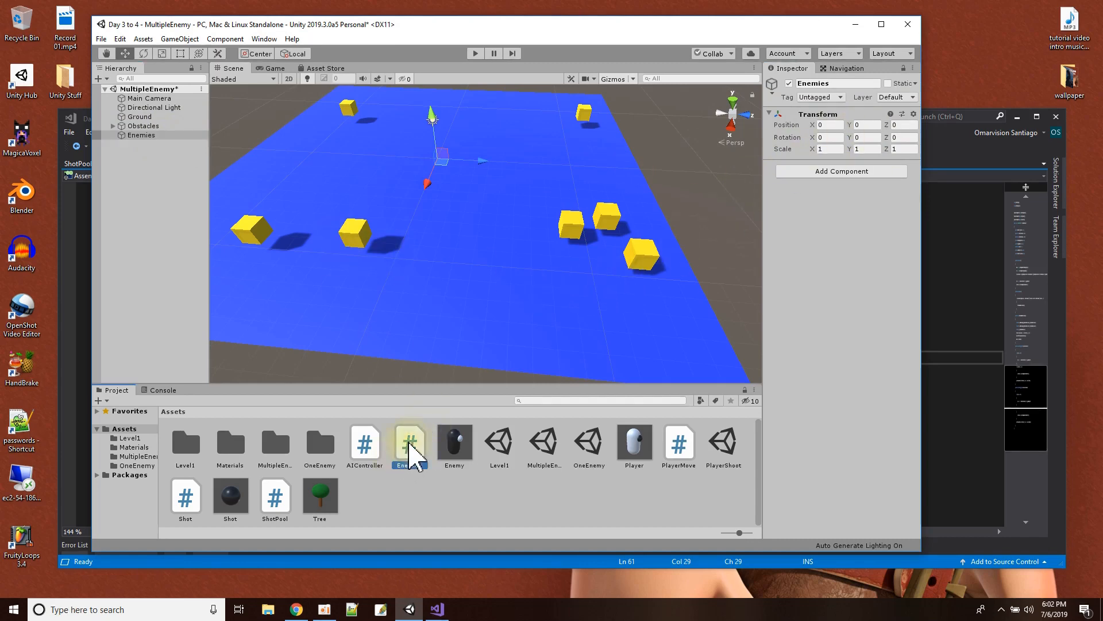
drag(385, 418, 777, 160)
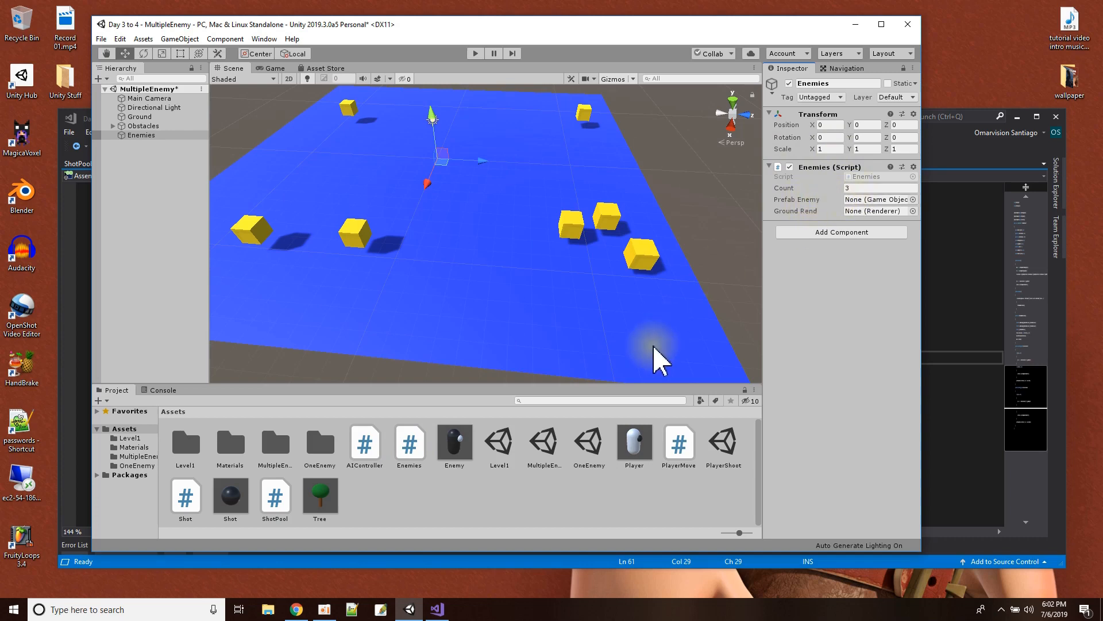
drag(456, 454, 832, 218)
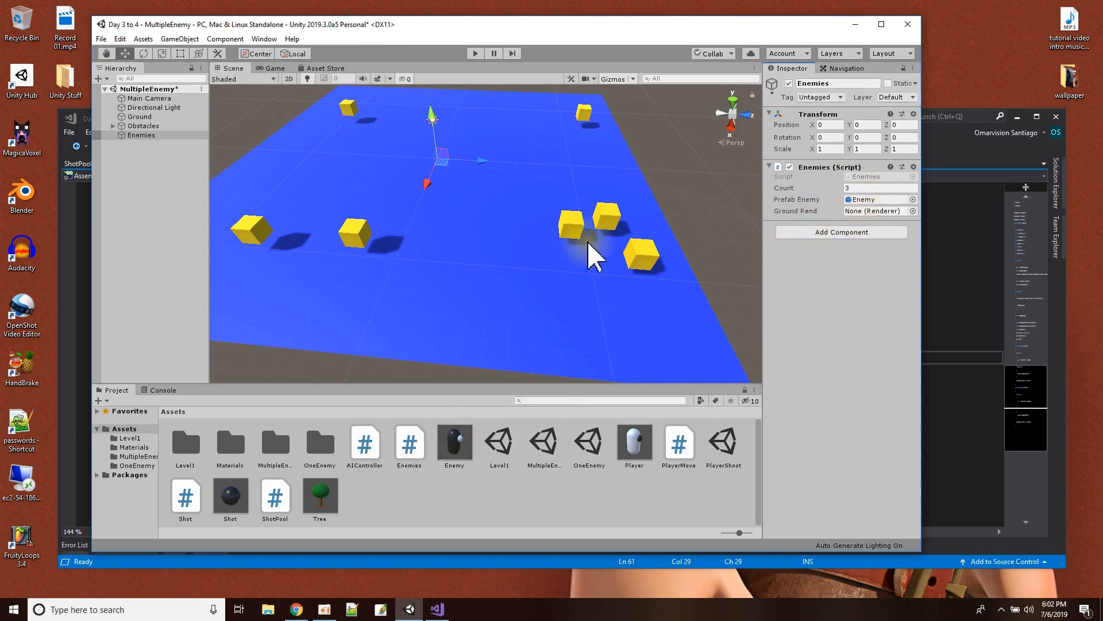
drag(131, 117, 832, 205)
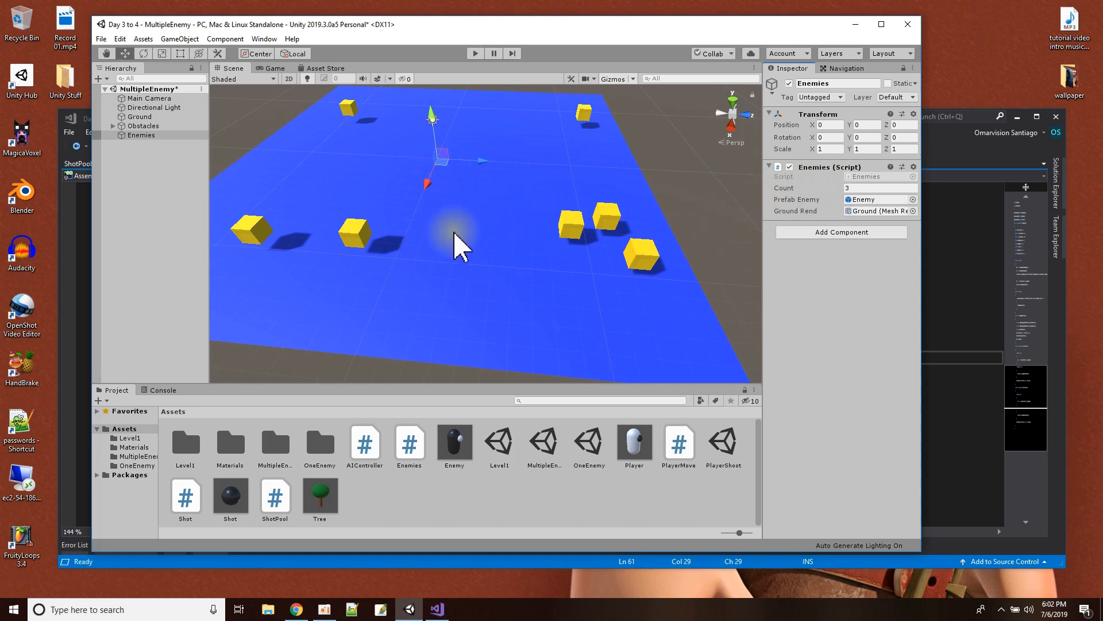
Play-test the enemy spawning with the default Count, and again with the Enemies script's Count set to 10.
click(474, 54)
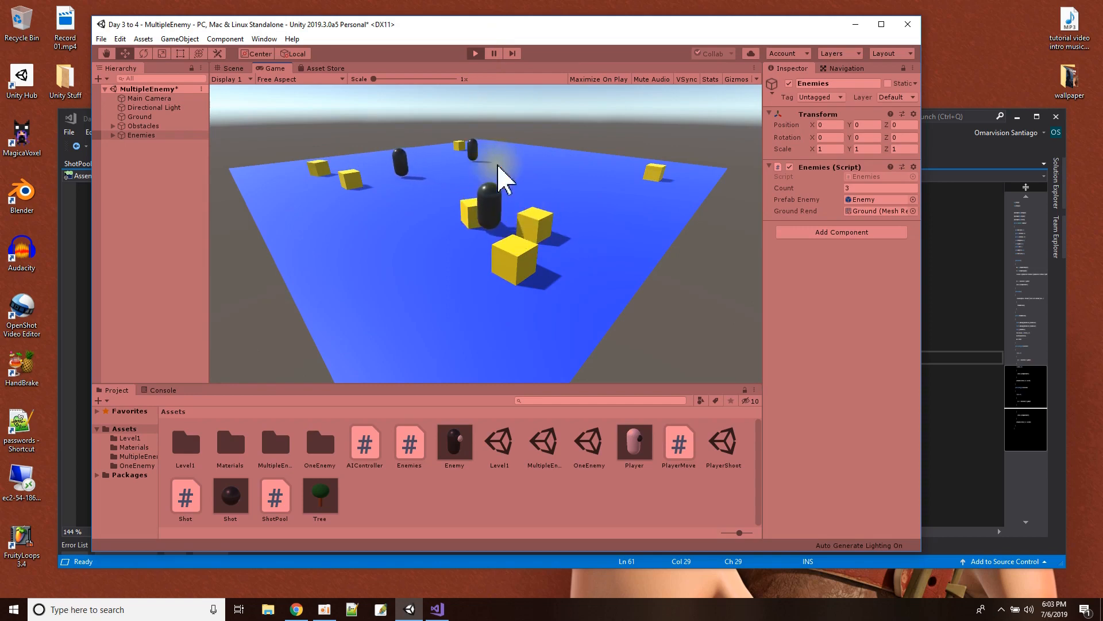
click(475, 54)
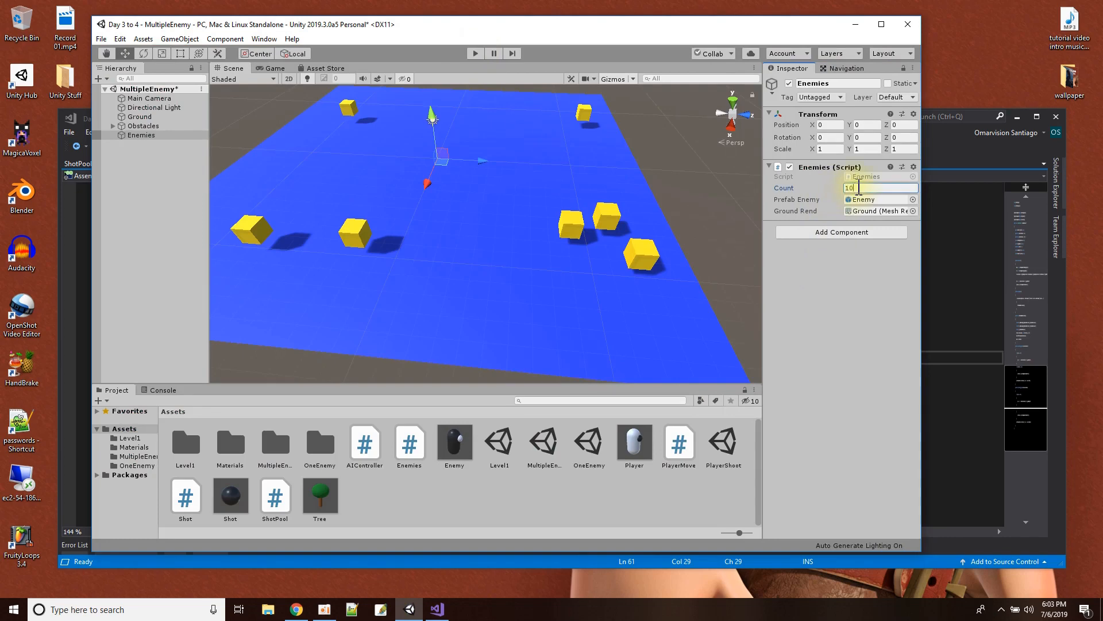
click(478, 53)
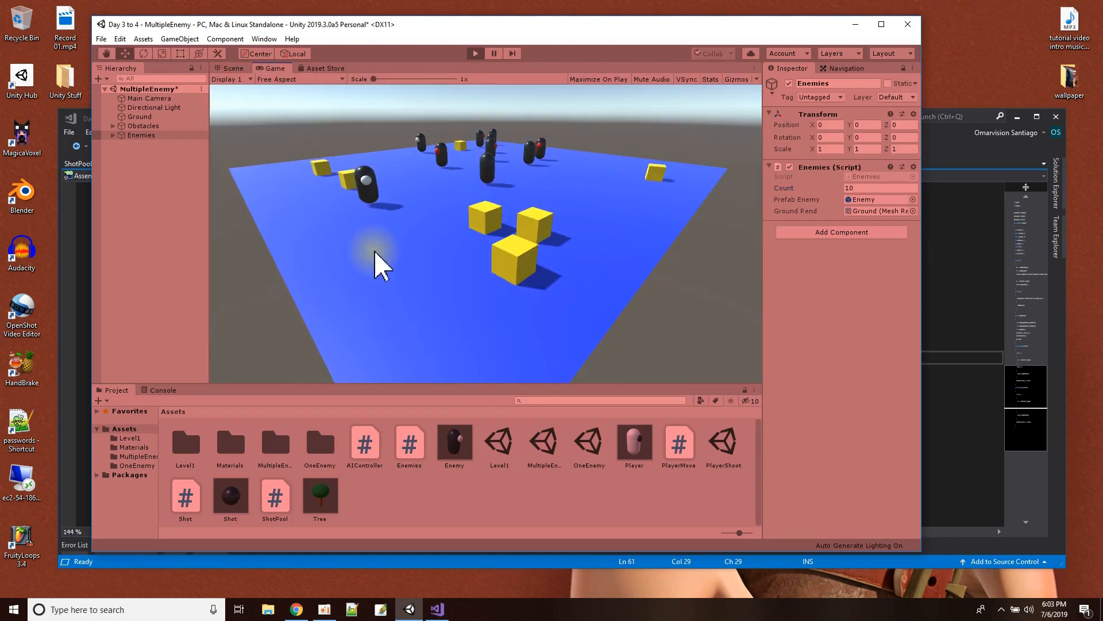
click(475, 53)
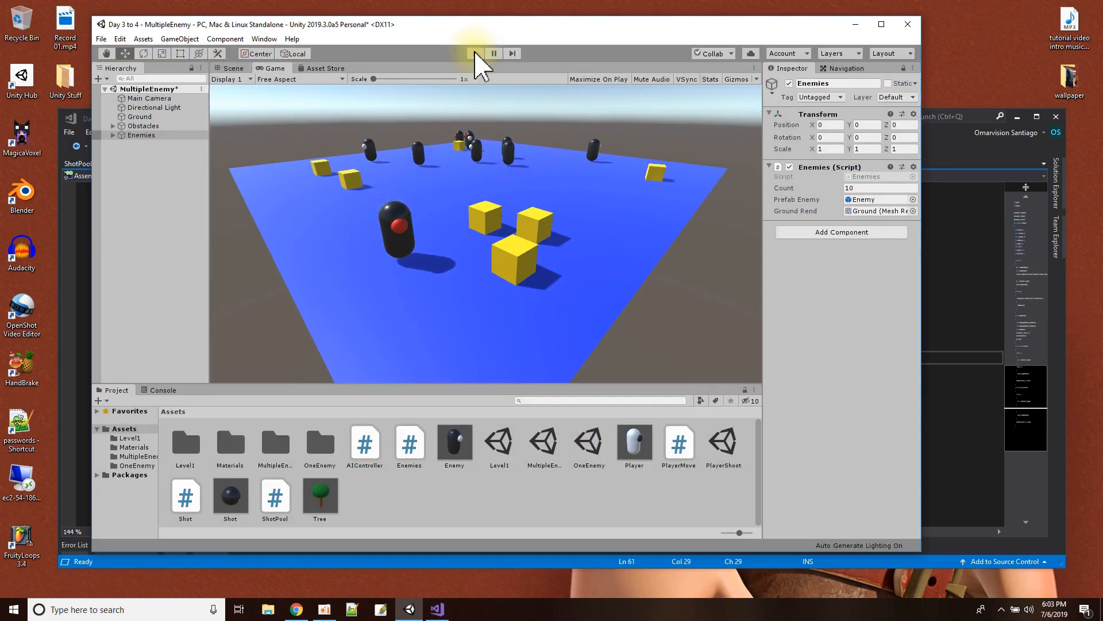
Set the Enemies script's Count to 50 and play-test the scene, stopping play mode when done.
click(854, 188)
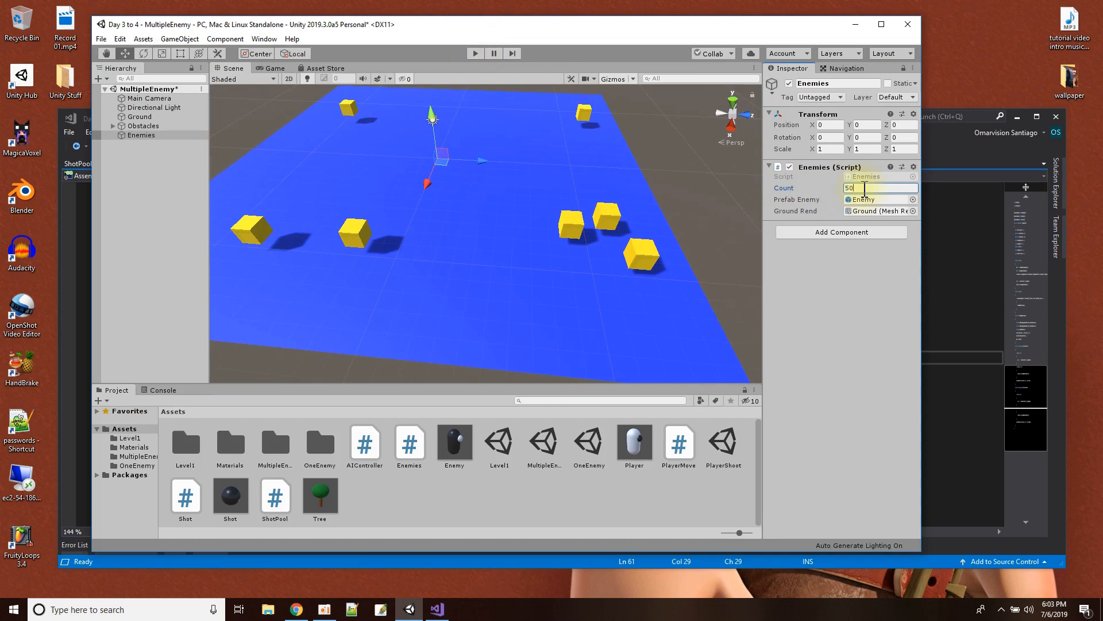
text(50)
click(476, 54)
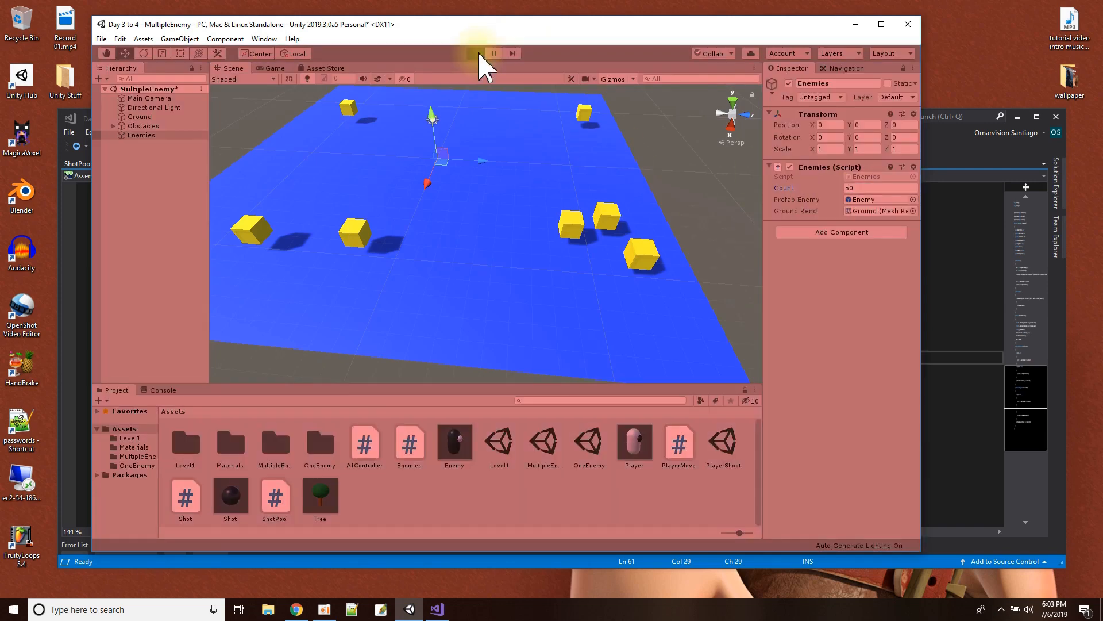
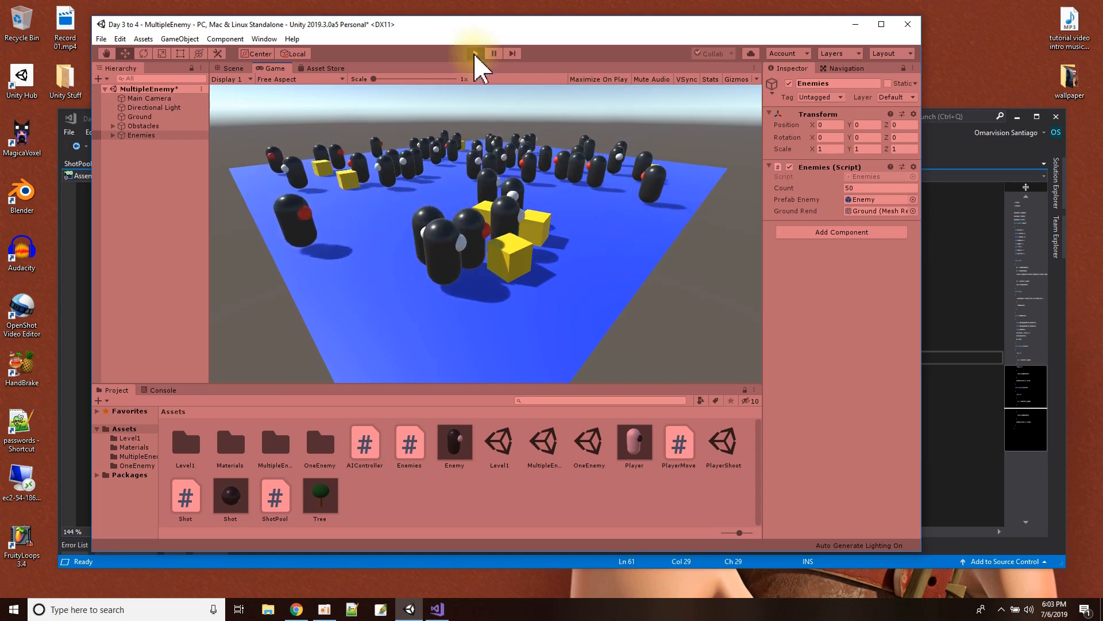
click(475, 54)
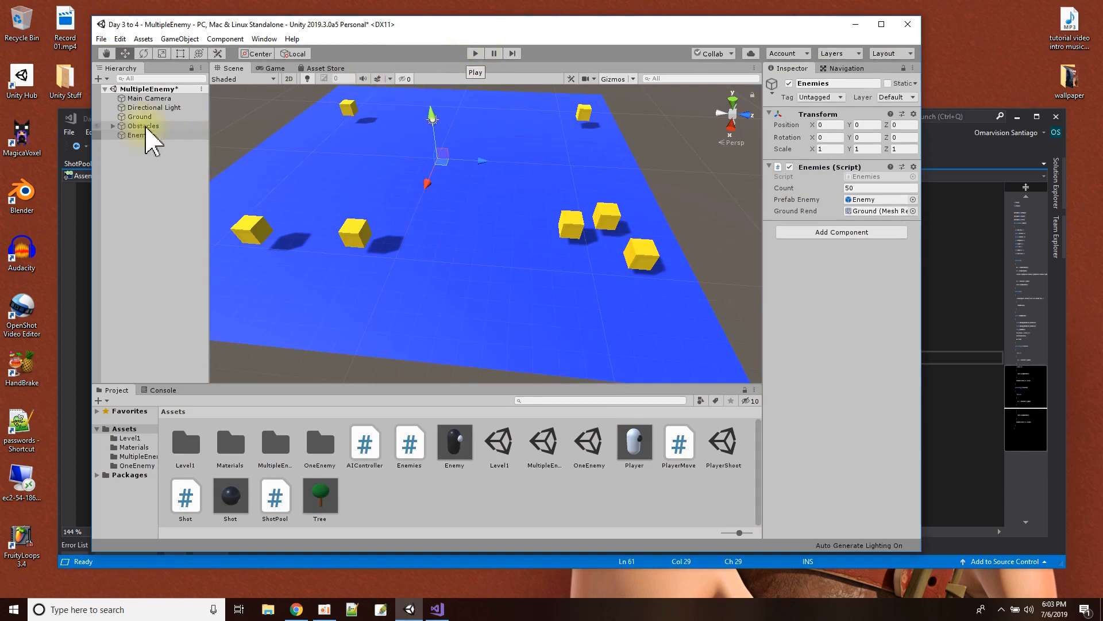
Save the MultipleEnemy scene and open the Enemies script in Visual Studio, enlarged and shown from its first line.
click(101, 39)
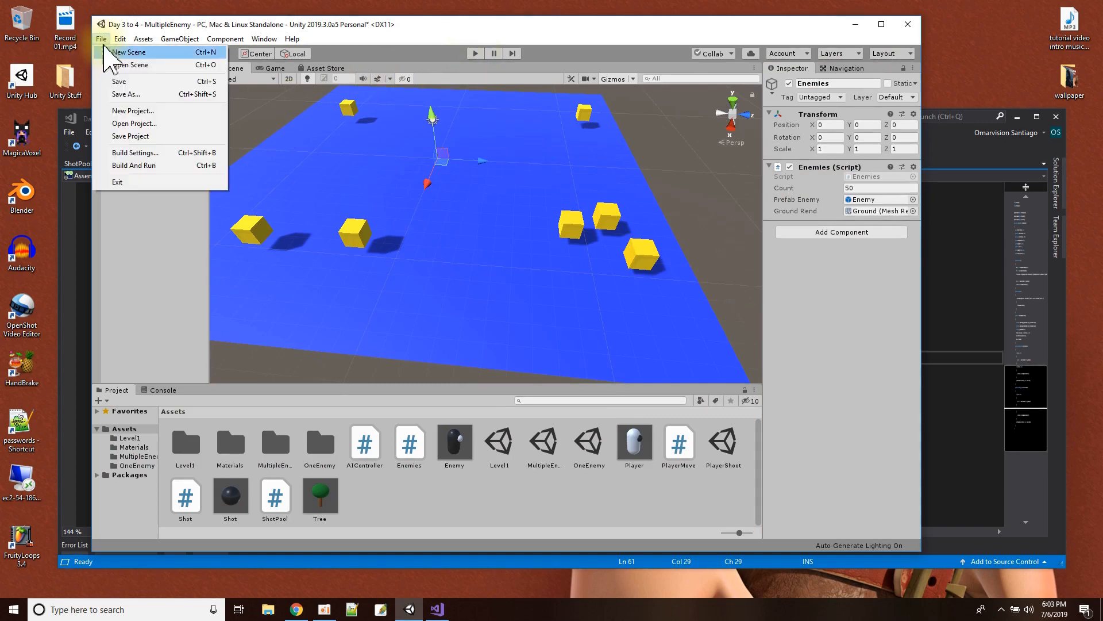
click(118, 81)
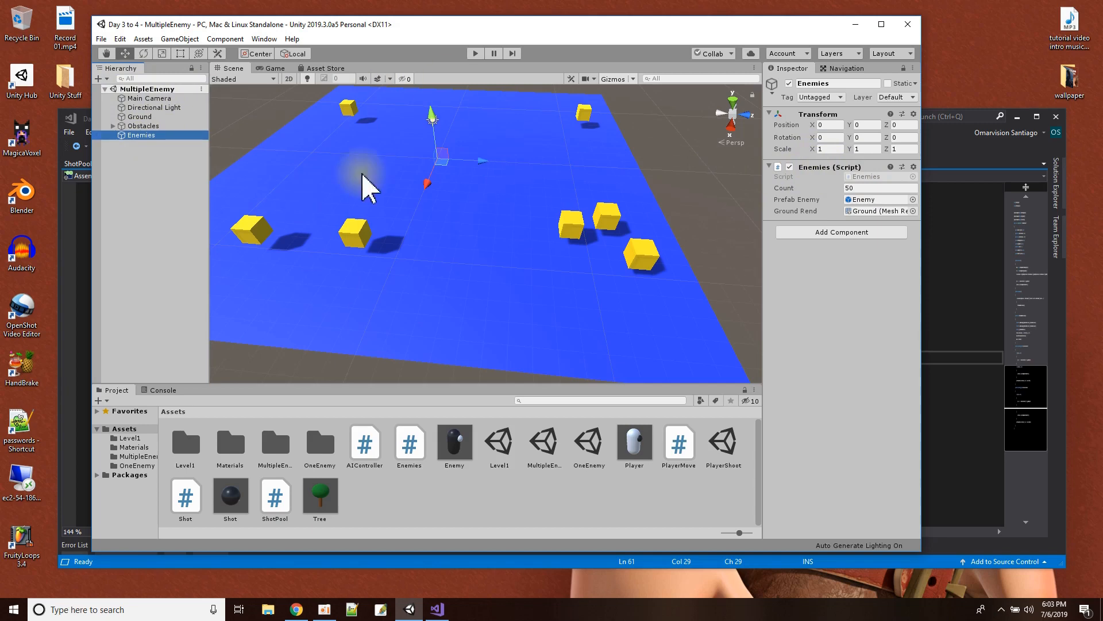
double_click(864, 178)
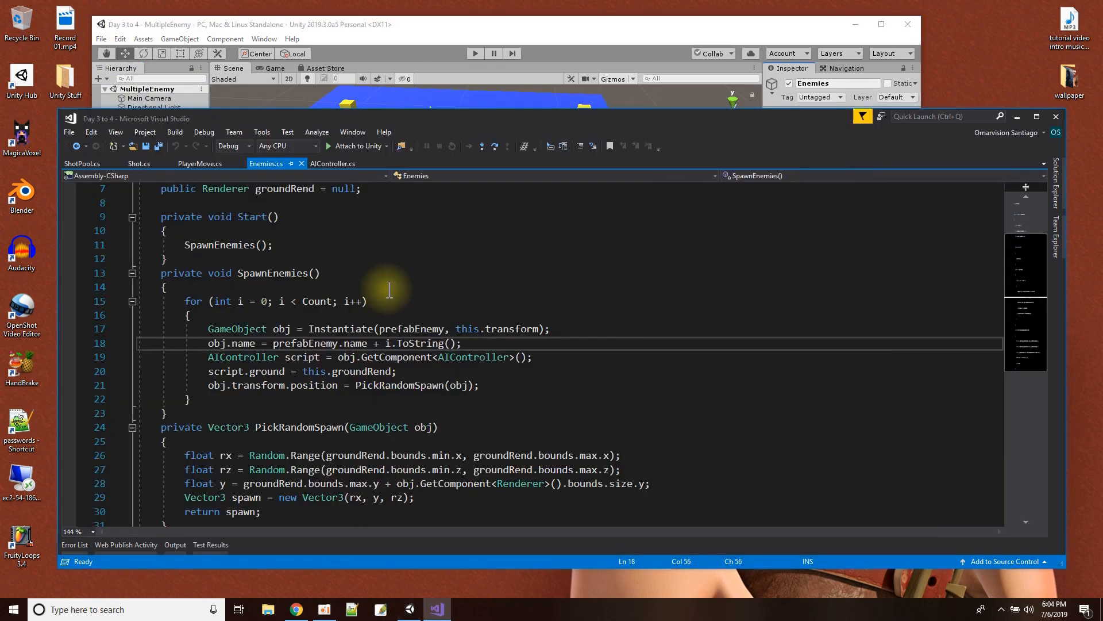
ctrl+scroll(450, 288, up, 2)
scroll(458, 285, up, 2)
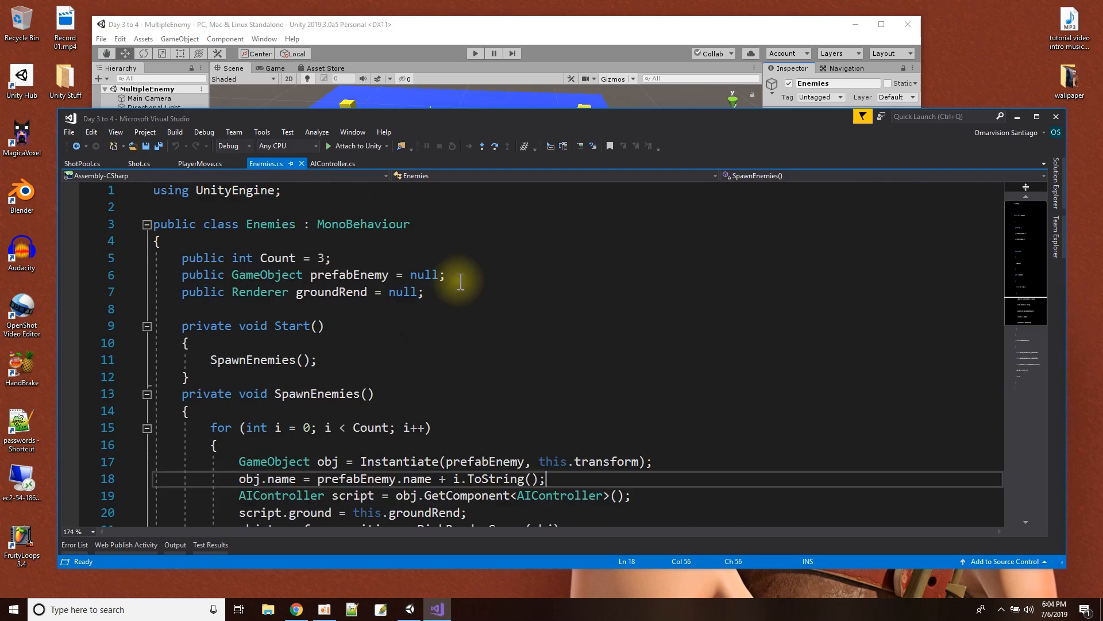
Examine the Enemies script's using directive, class name, and public Count, prefabEnemy and groundRend declarations.
drag(285, 191, 145, 192)
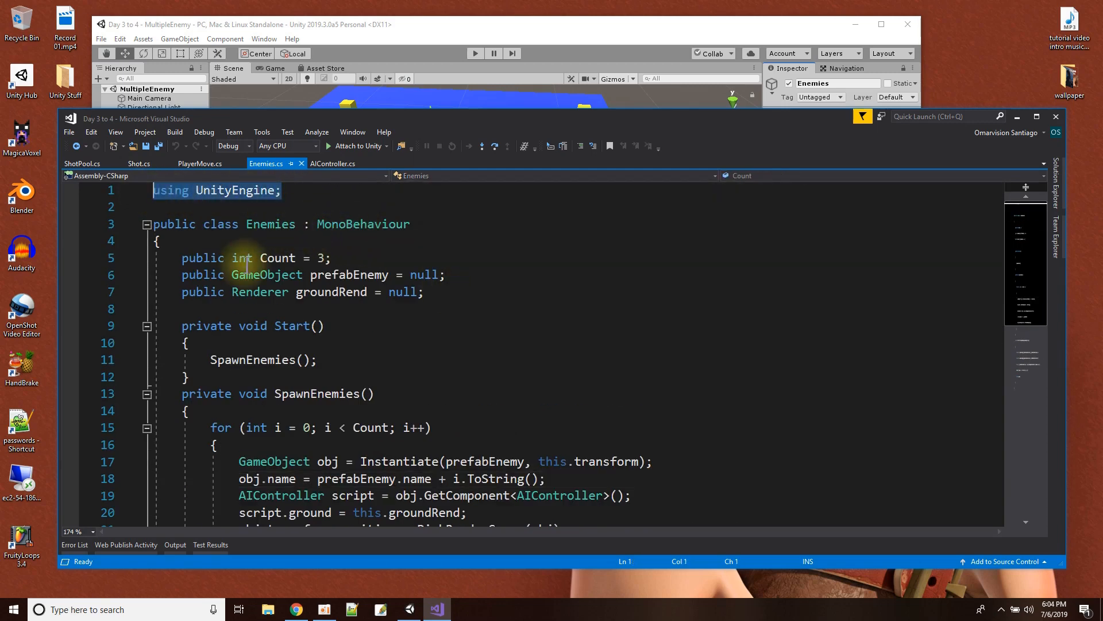
click(253, 224)
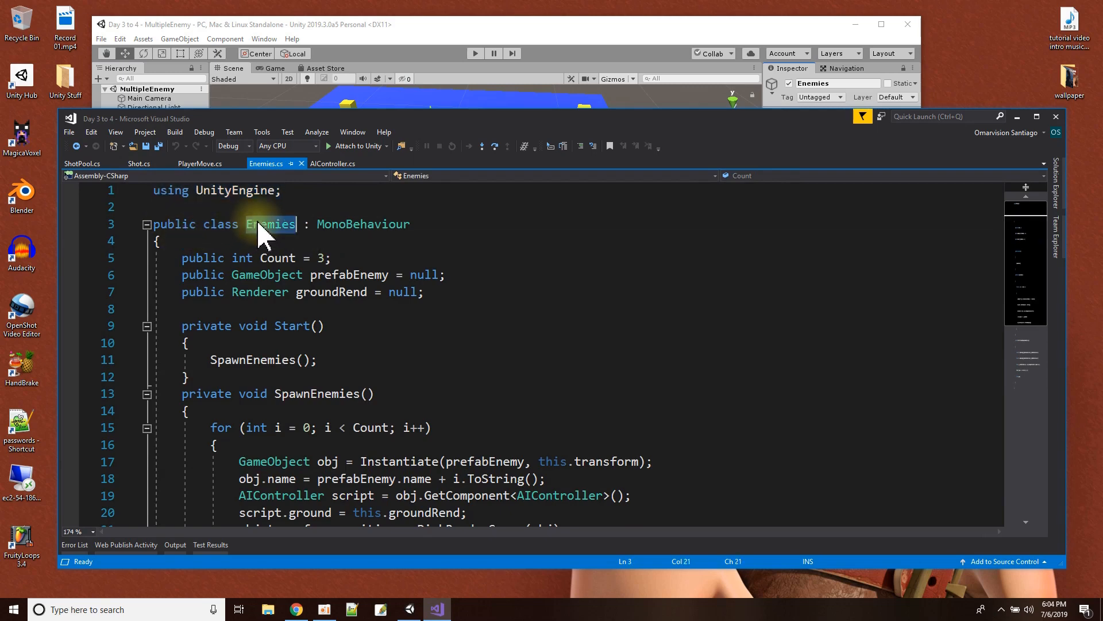
click(549, 274)
drag(175, 258, 491, 286)
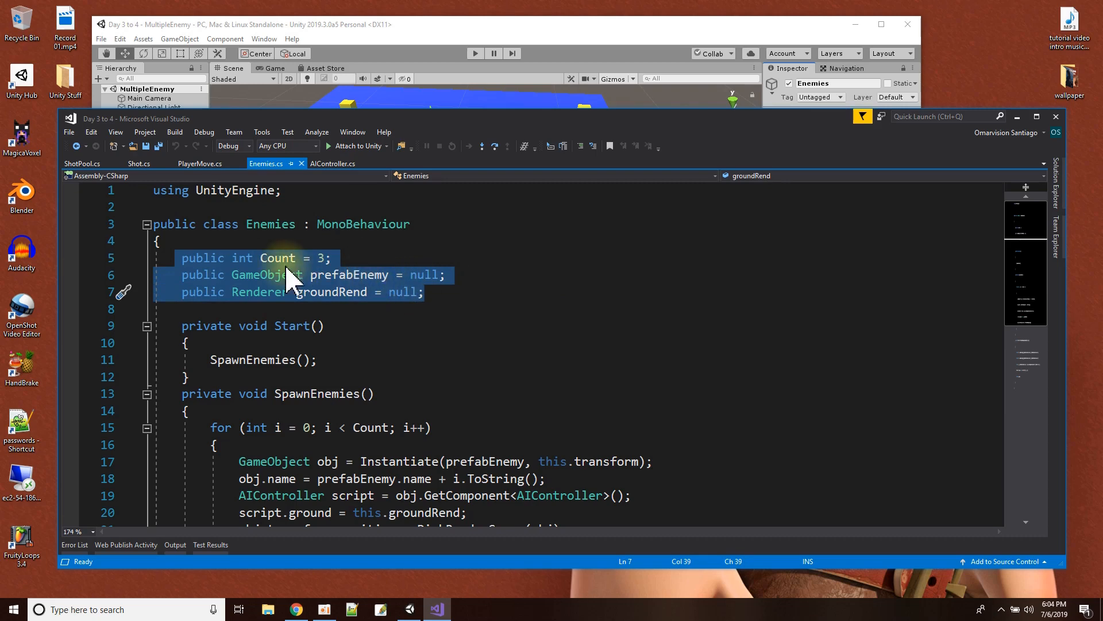
click(422, 258)
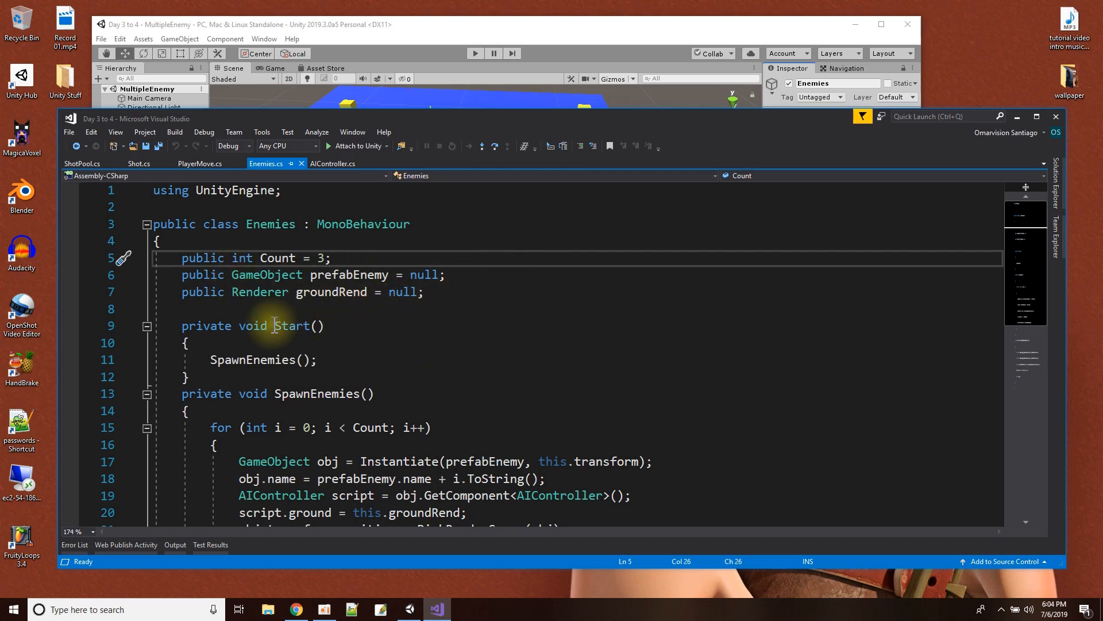
Review the Start method and trace its SpawnEnemies call to the method definition.
drag(182, 325, 216, 379)
scroll(216, 379, down, 1)
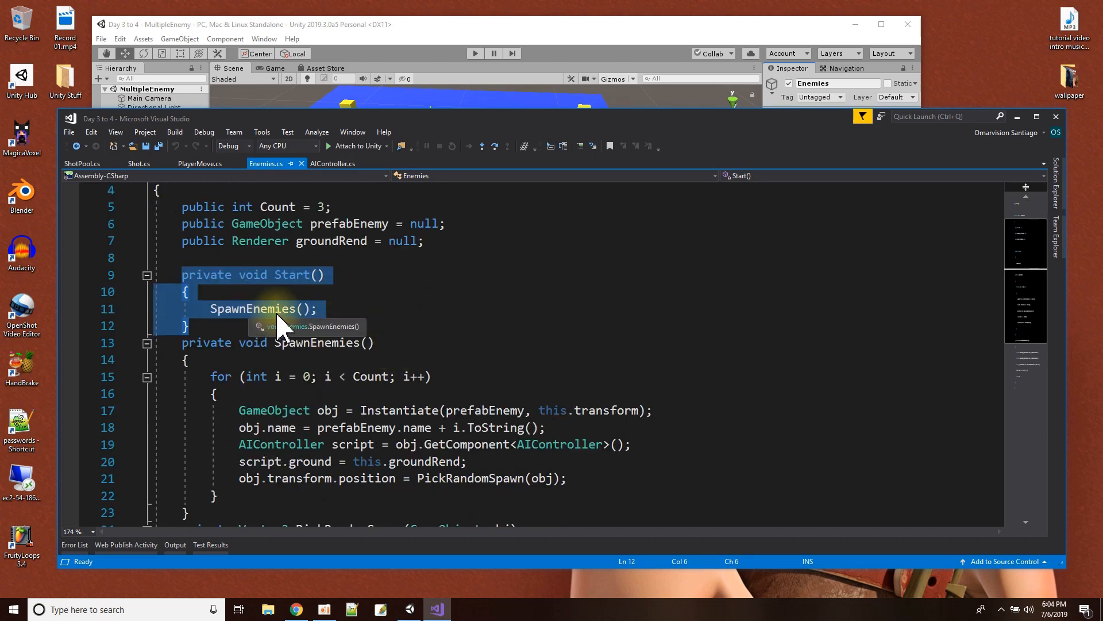
click(353, 309)
scroll(344, 326, down, 2)
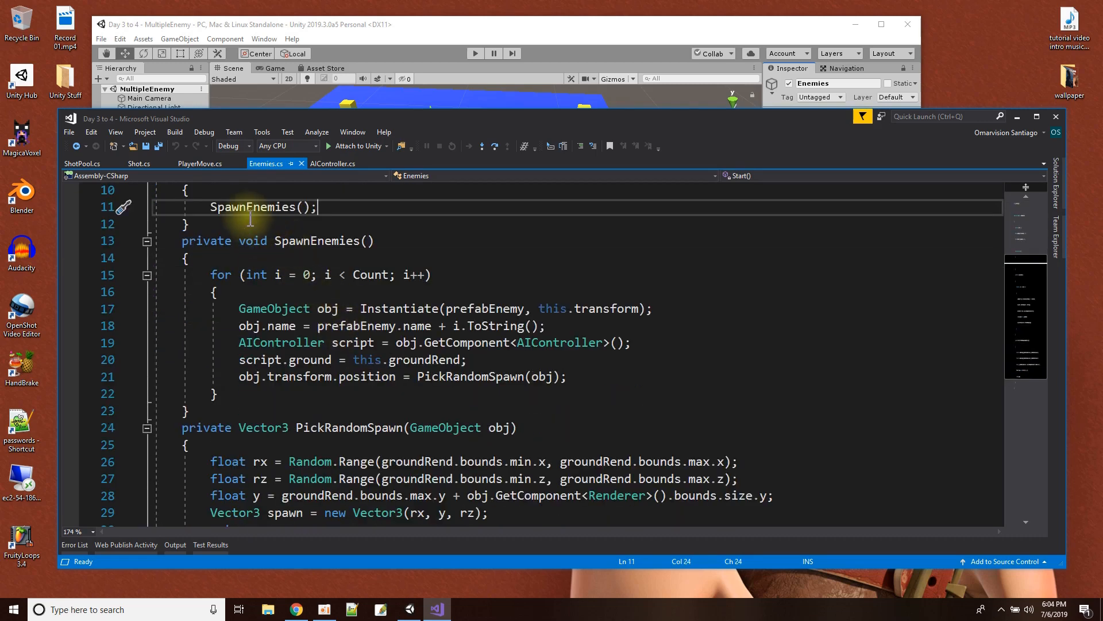
drag(211, 207, 296, 219)
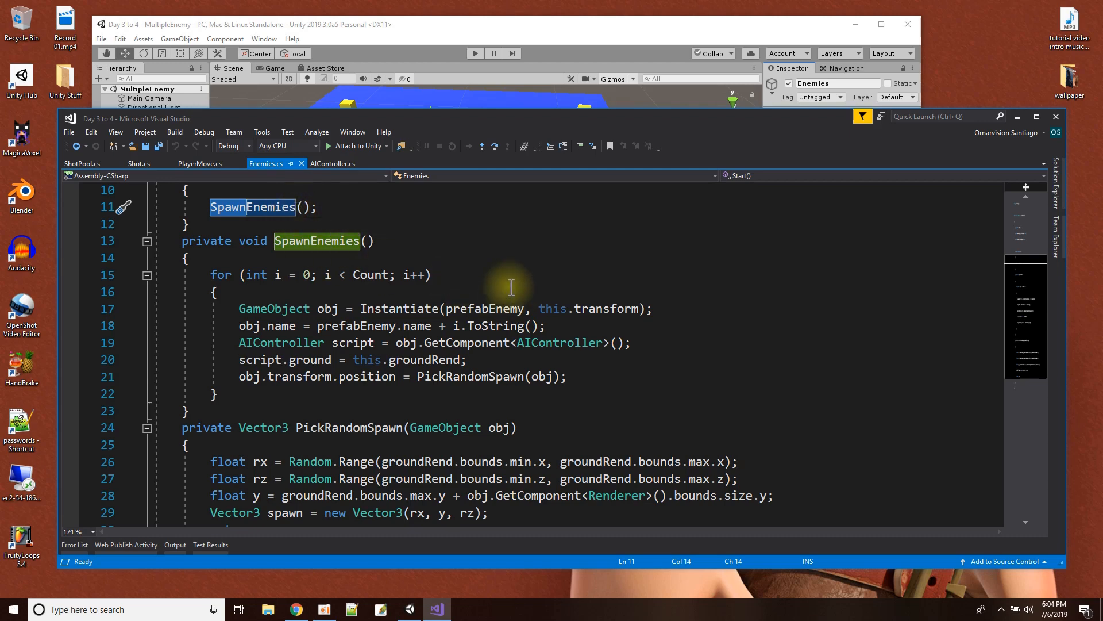
click(468, 224)
scroll(468, 227, up, 3)
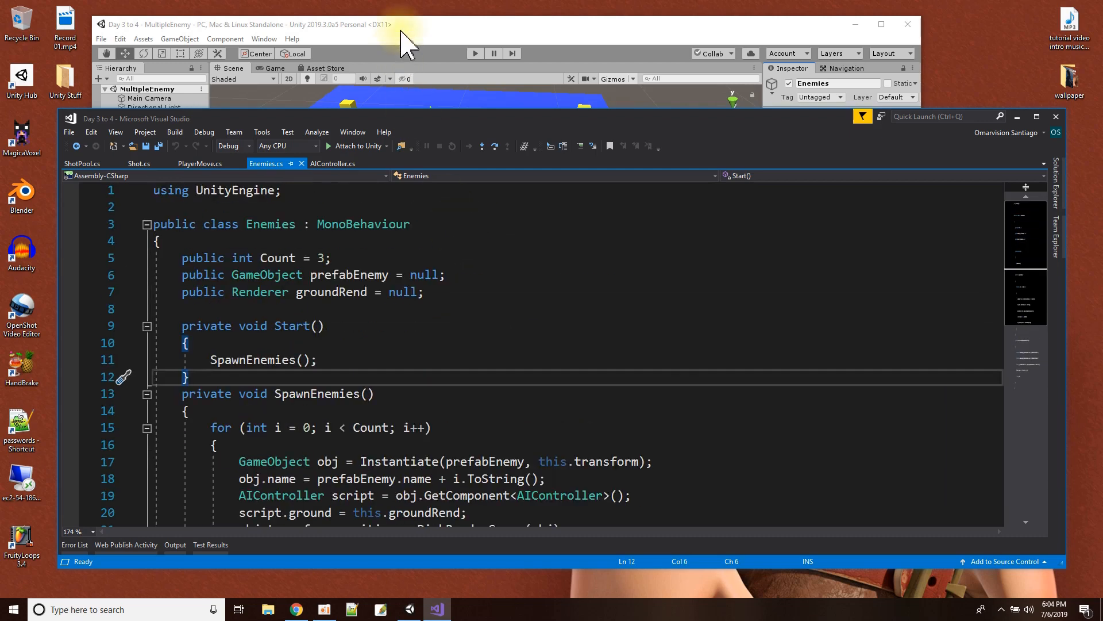
Switch to Unity, play-test the MultipleEnemy scene, stop play mode and return to the Enemies script in Visual Studio.
click(401, 33)
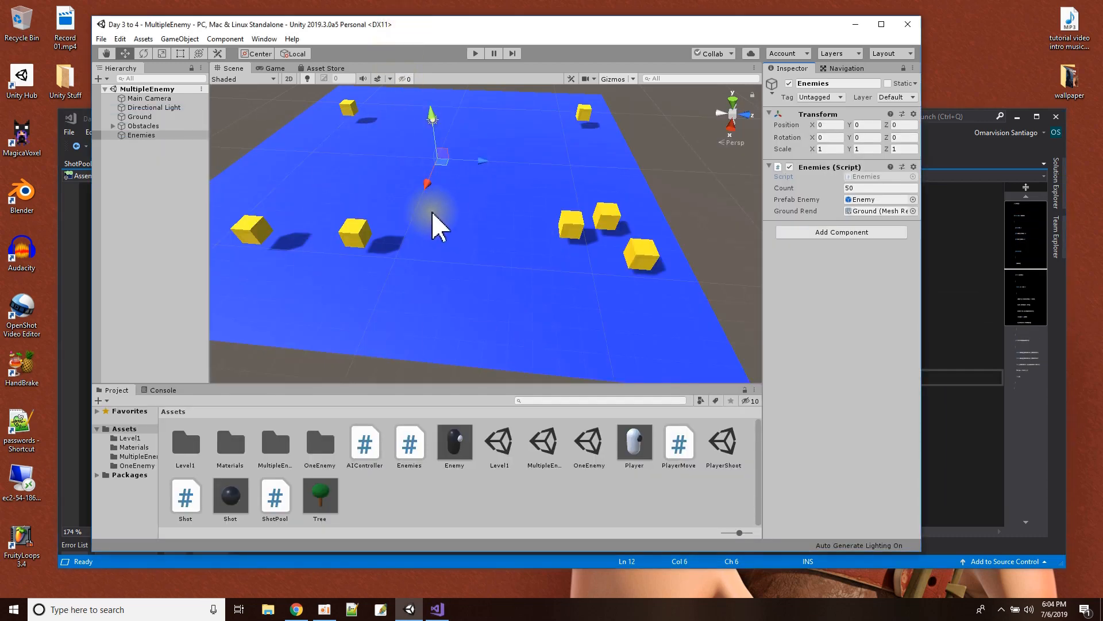
click(473, 53)
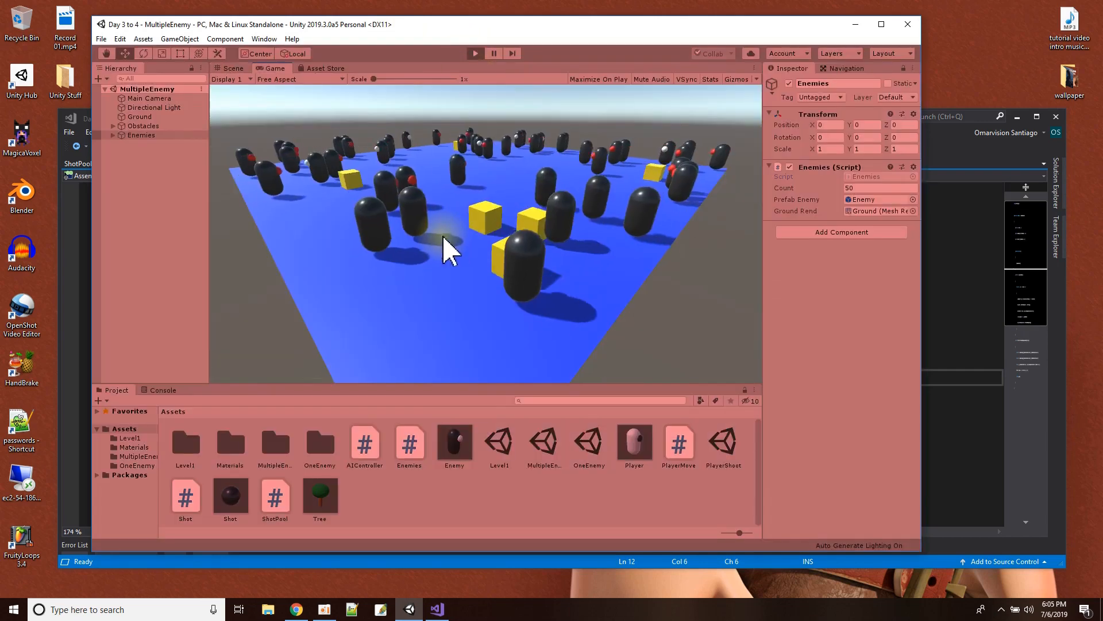
click(475, 53)
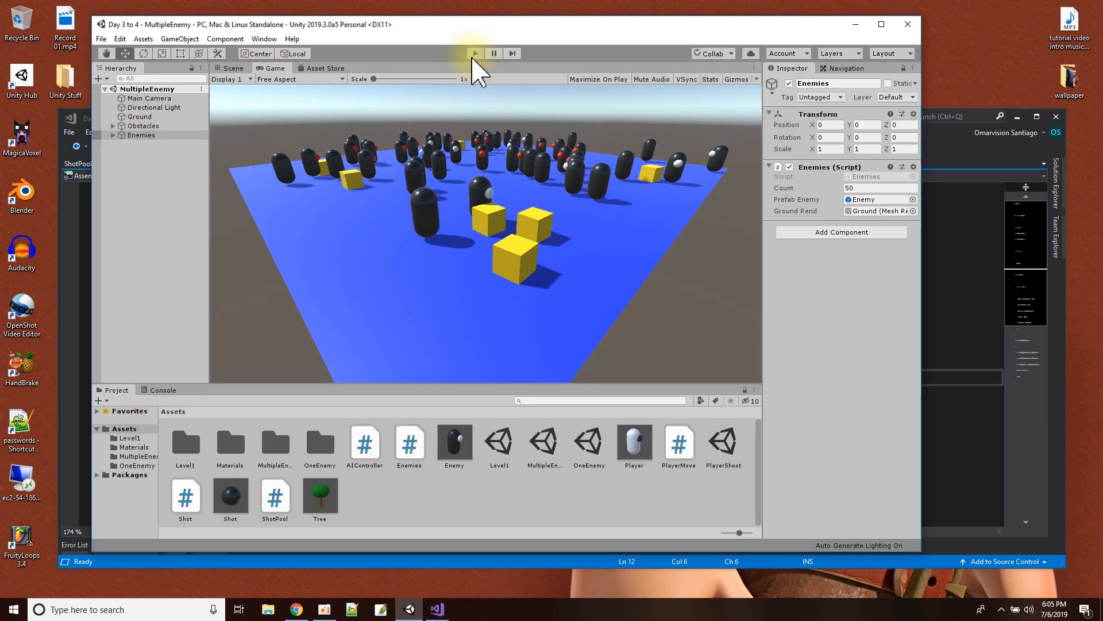
click(943, 338)
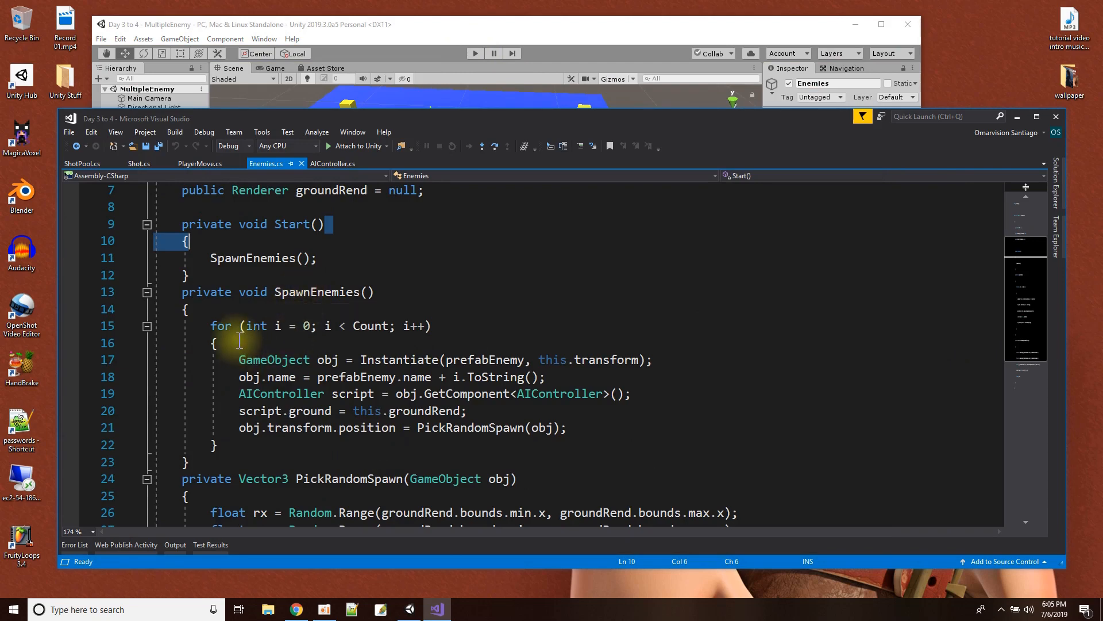
Examine the for loop in SpawnEnemies and its Count limit.
click(216, 343)
drag(217, 344, 239, 446)
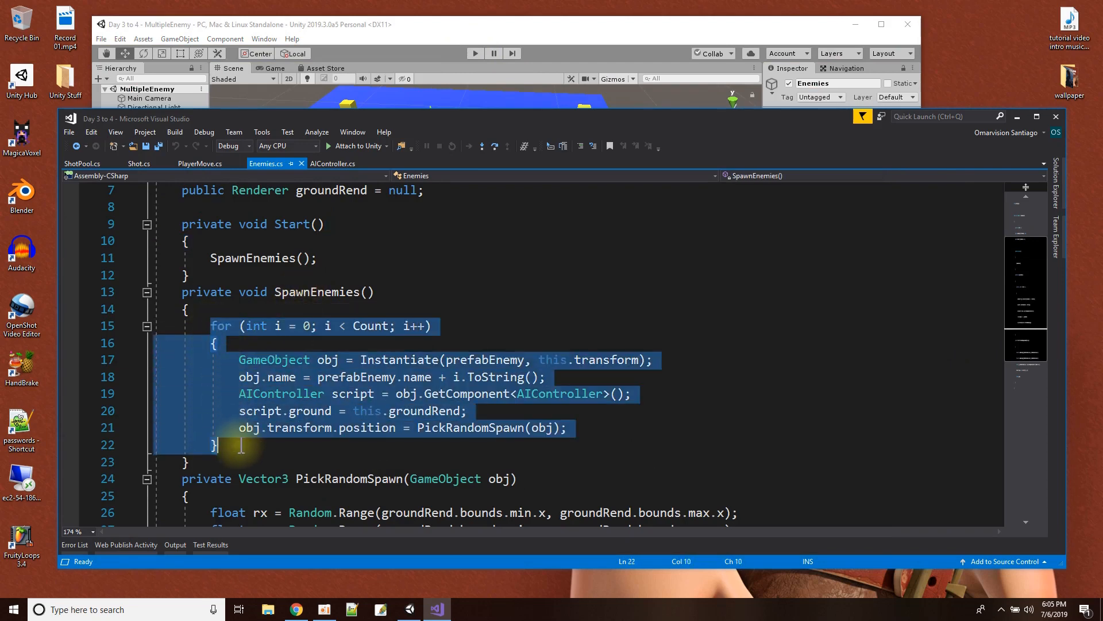
click(339, 325)
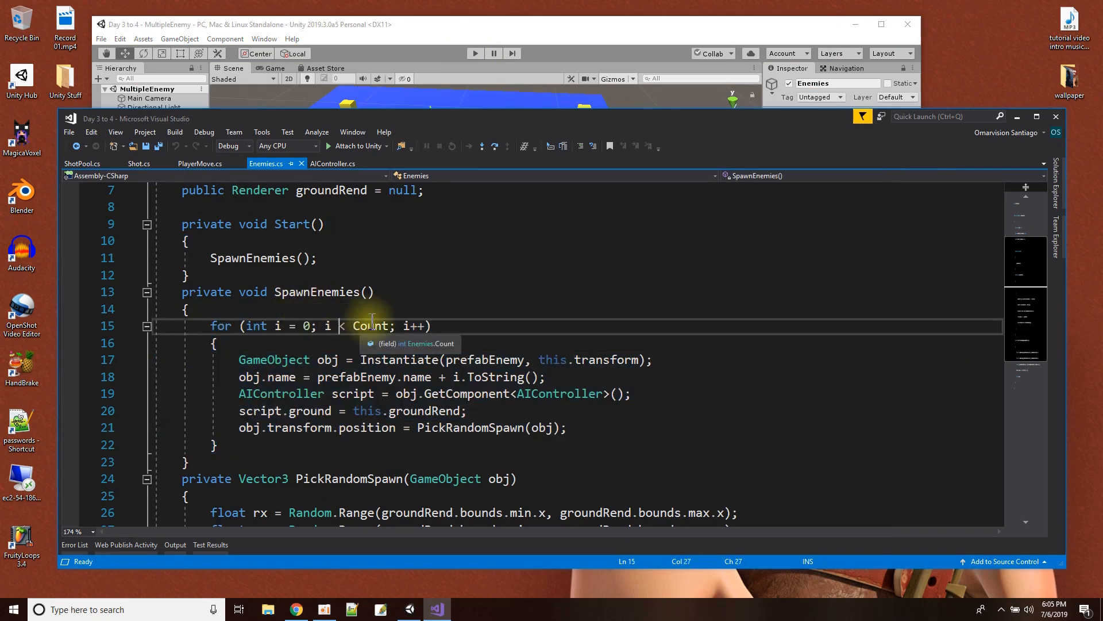
double_click(369, 327)
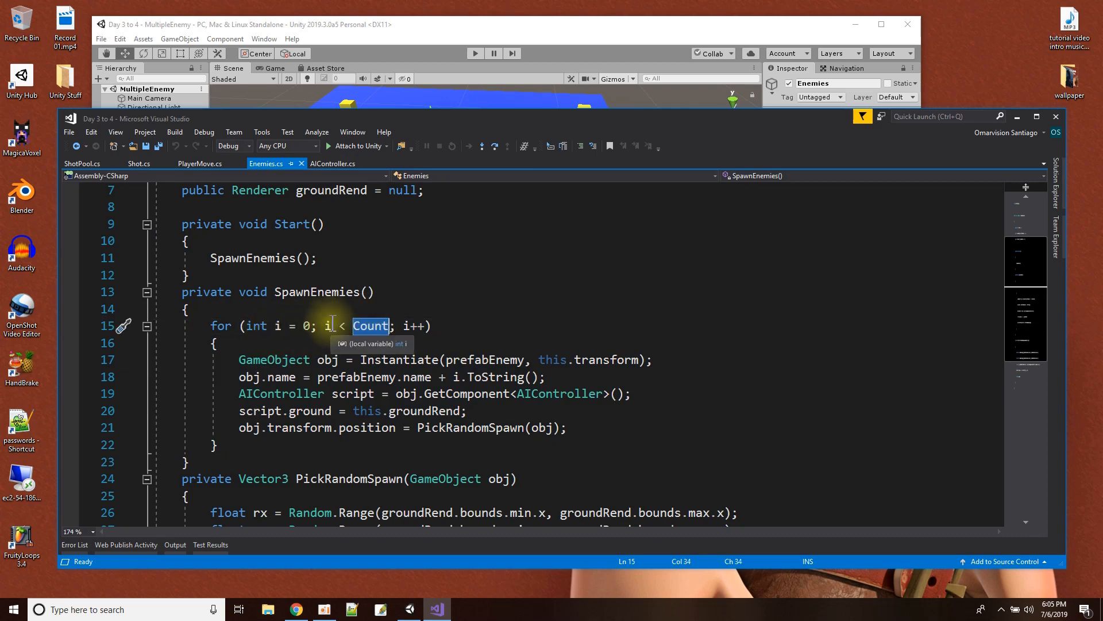
click(515, 314)
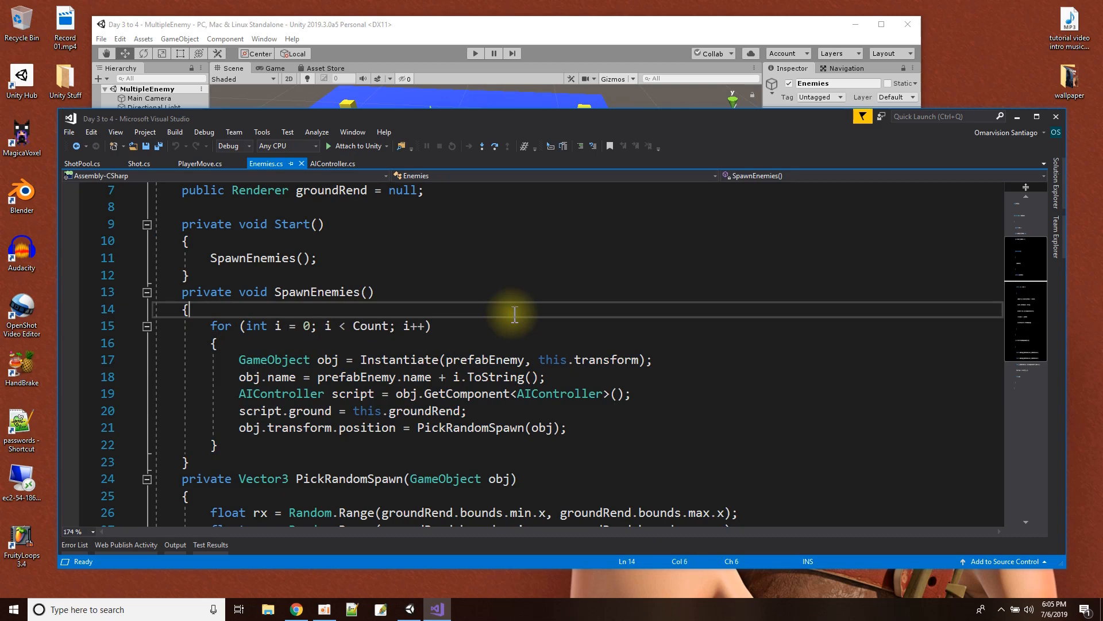
Inspect the Instantiate call in SpawnEnemies and its prefabEnemy and this.transform arguments, keeping the code as written.
double_click(390, 361)
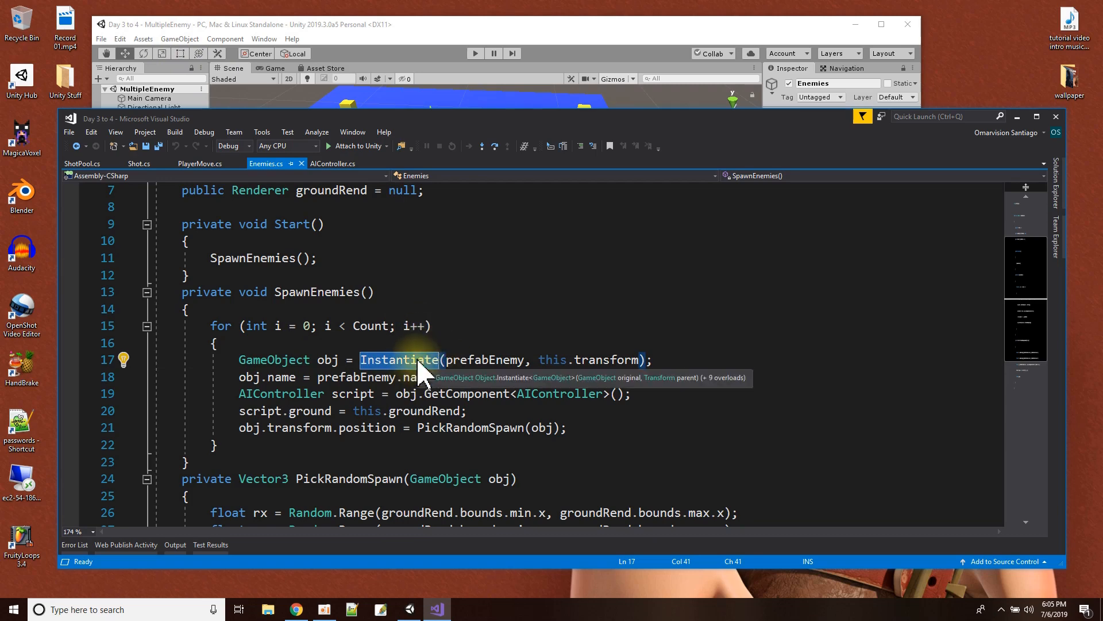
click(445, 357)
key(BackSpace)
text(()
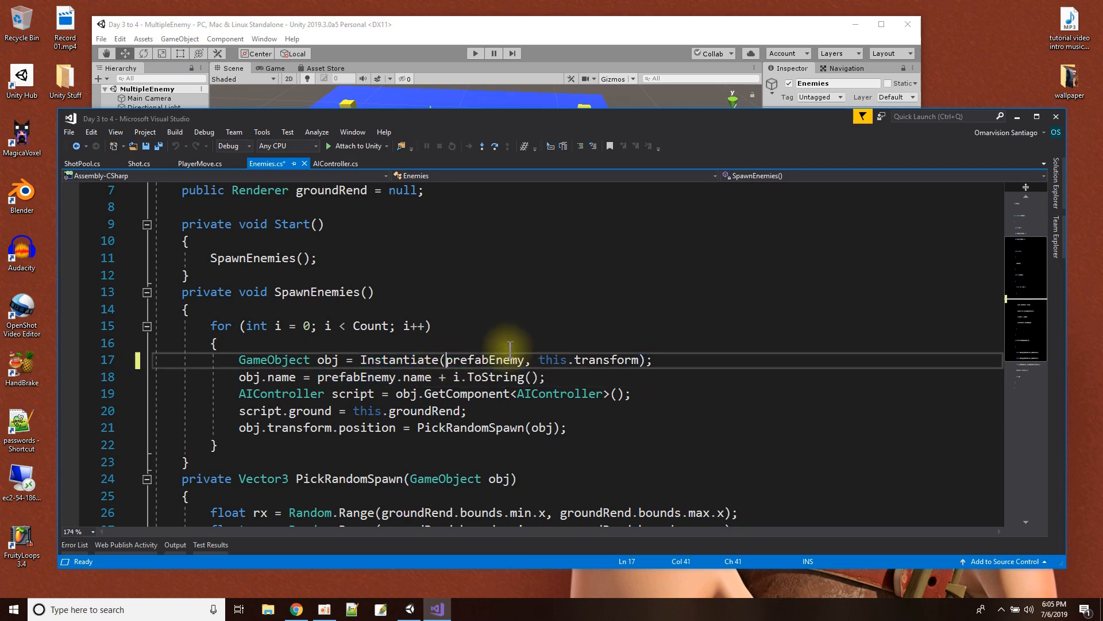
key(Right)
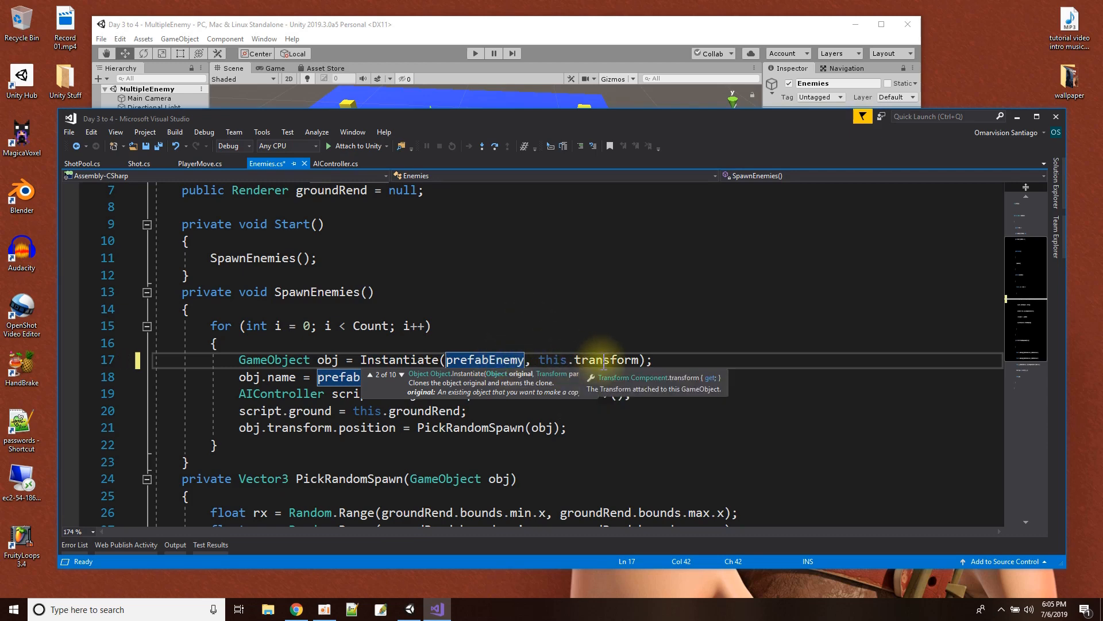
click(579, 360)
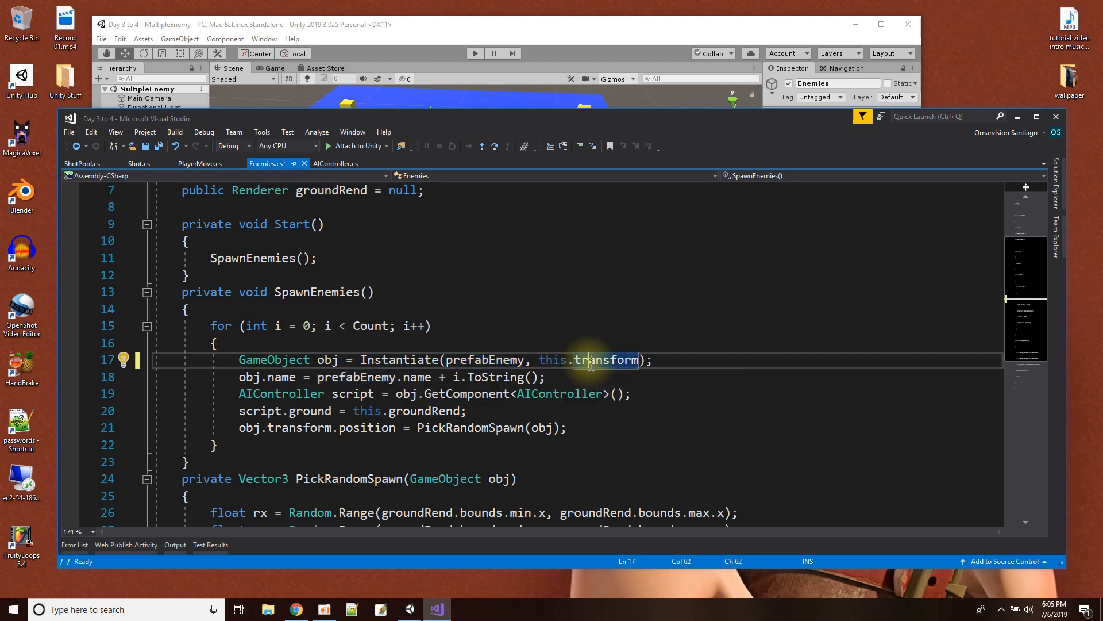
Play-test the scene in Unity while checking the Enemies object in the hierarchy, stop play mode and return to Visual Studio.
click(377, 32)
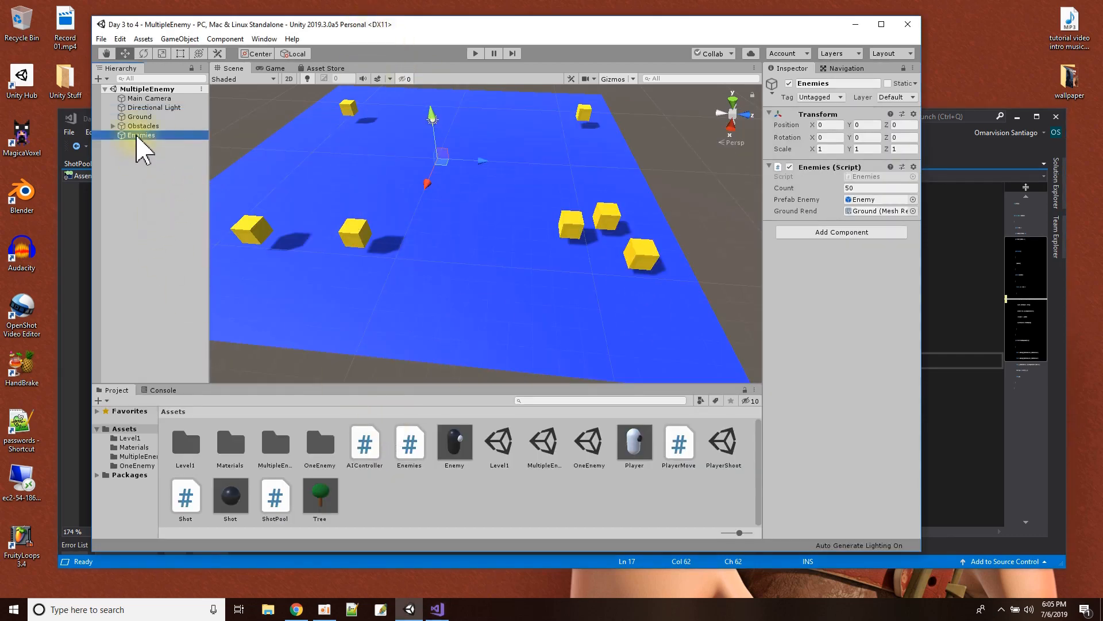
click(475, 52)
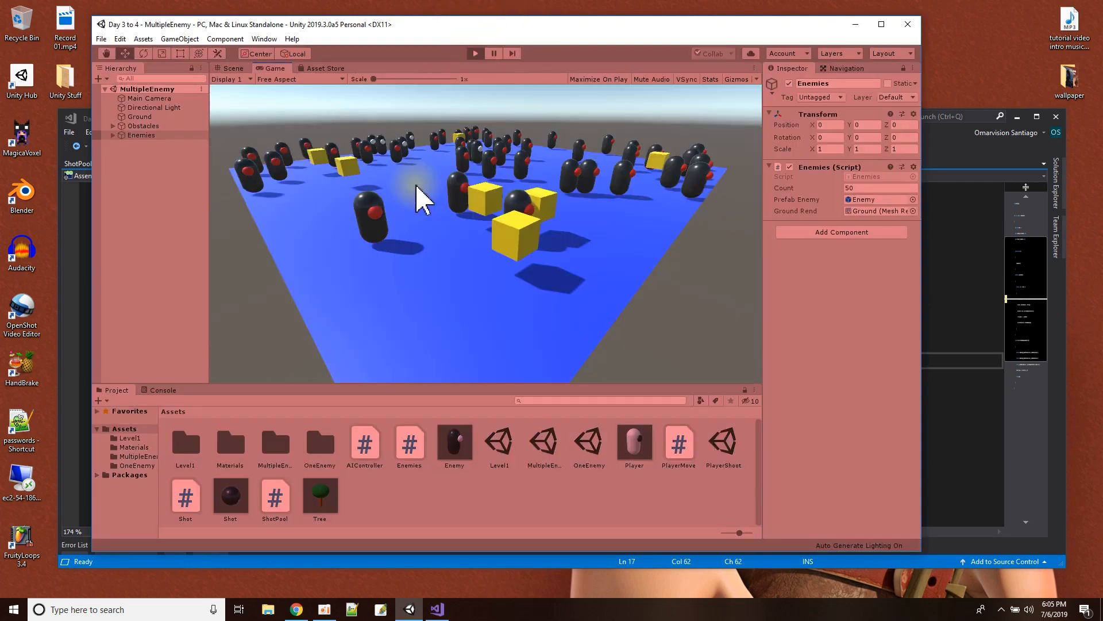
click(114, 135)
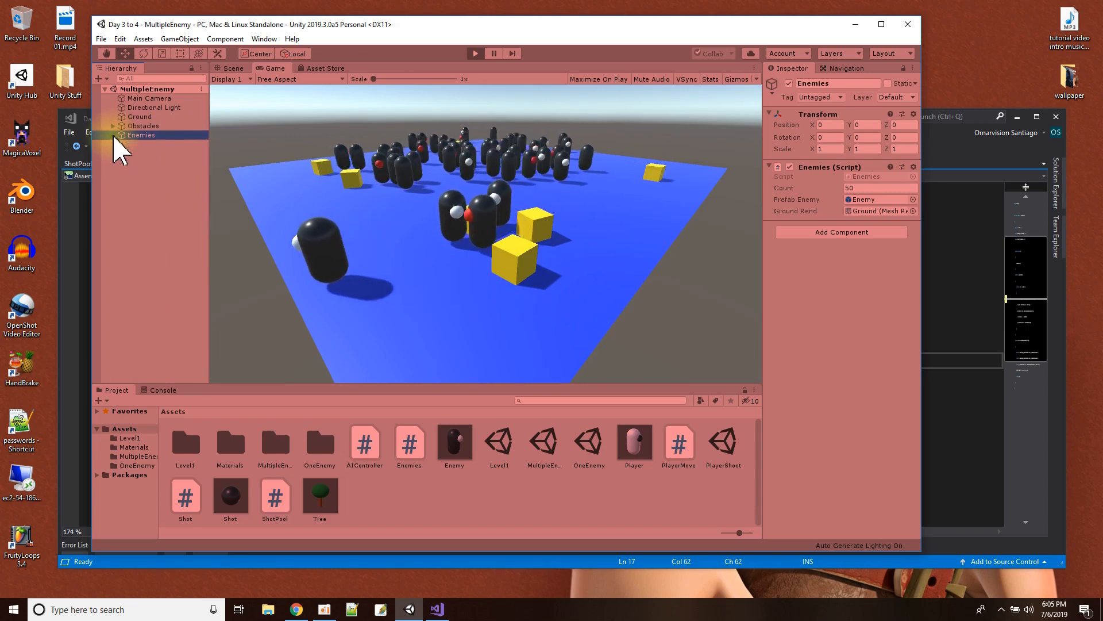
click(113, 136)
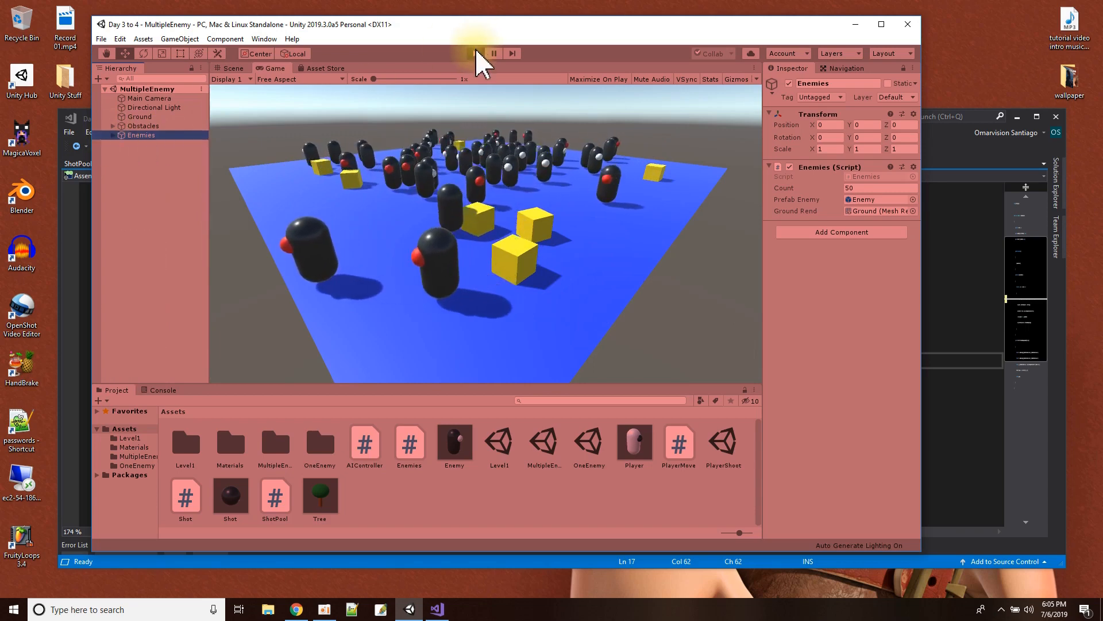
click(476, 53)
click(949, 278)
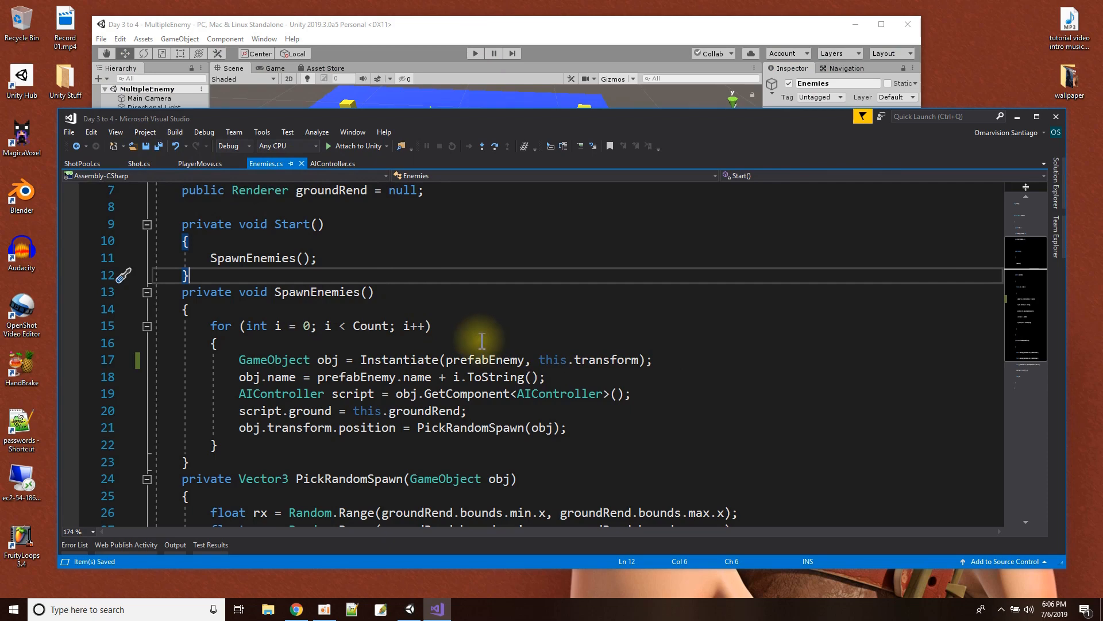
Review the this.transform parent argument and the whole line that instantiates the enemy object.
click(547, 360)
drag(547, 360, 638, 353)
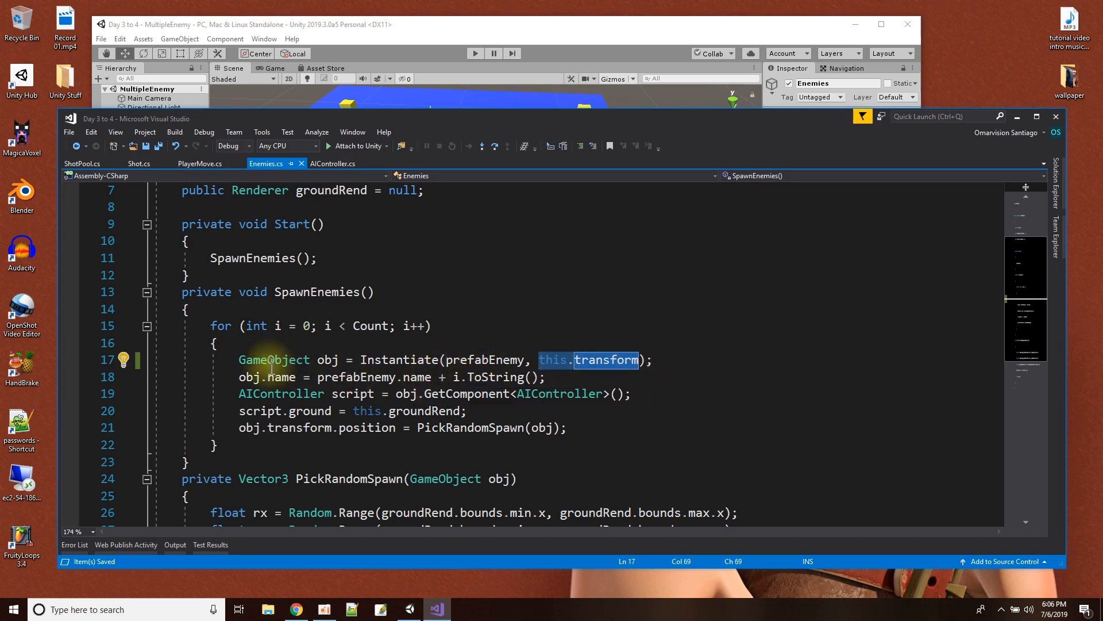
drag(239, 360, 678, 356)
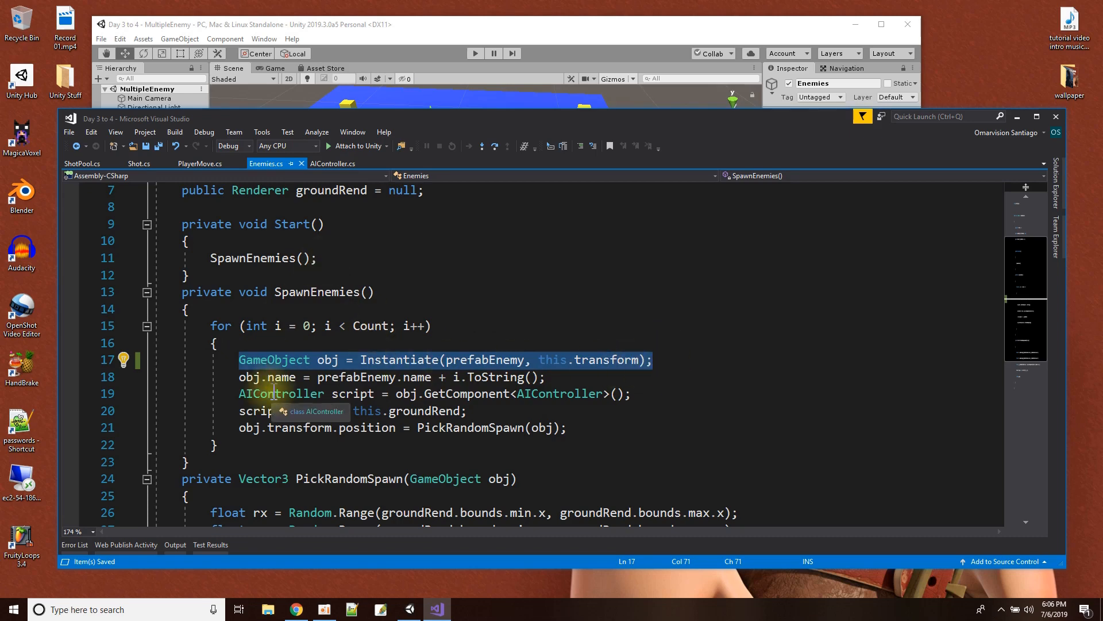
Examine how obj.name combines prefabEnemy.name with i.ToString(), checking the Enemy prefab's name in Unity's assets.
drag(239, 377, 304, 378)
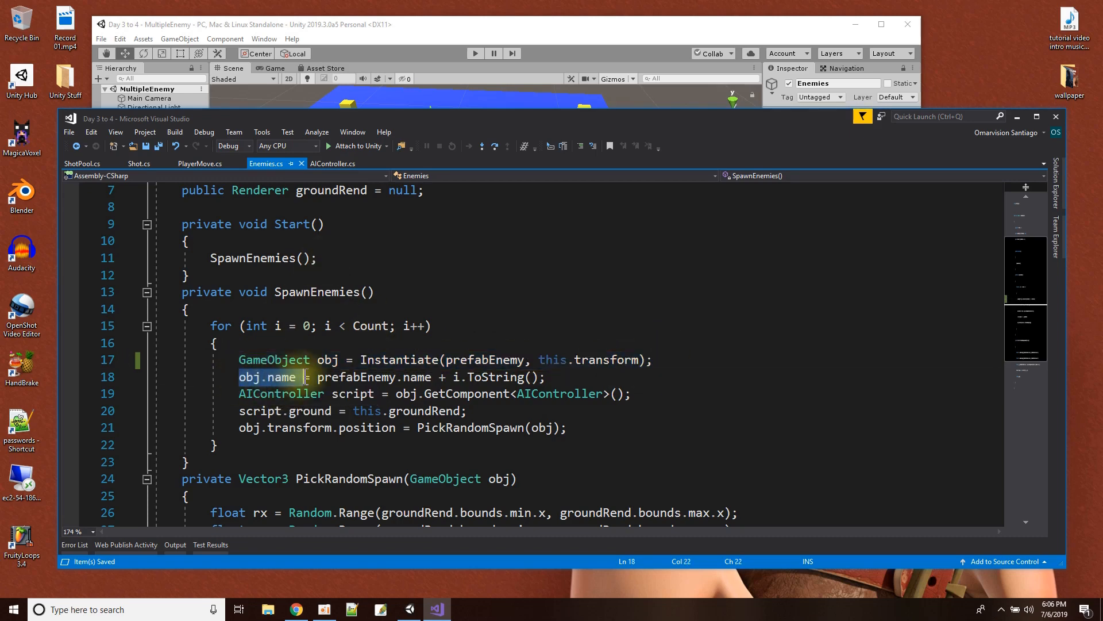
double_click(341, 377)
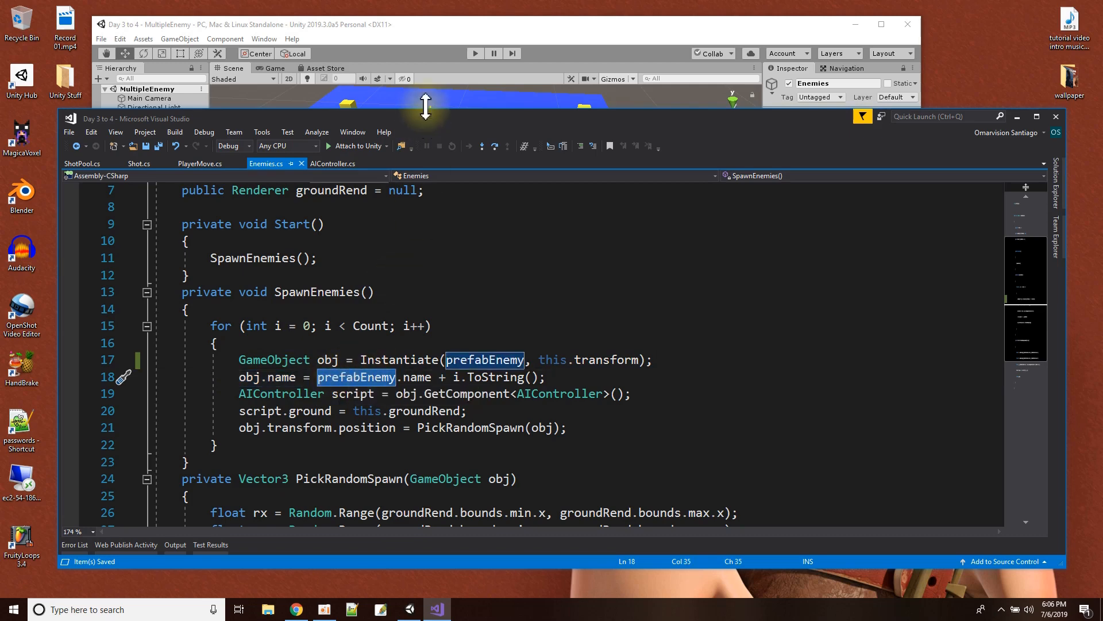
click(419, 47)
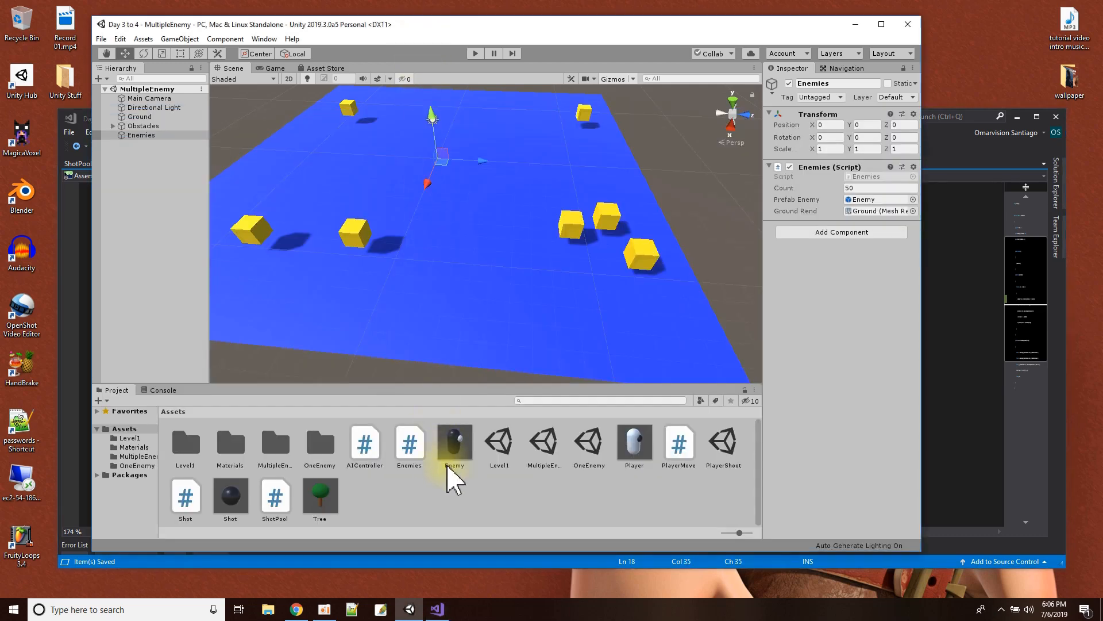
click(944, 286)
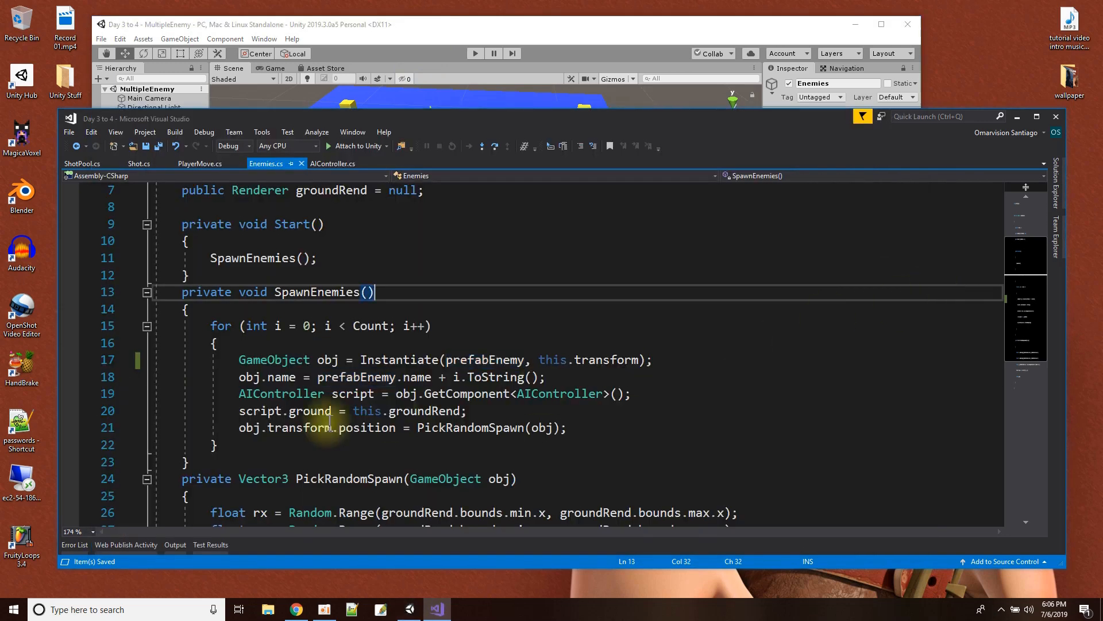
drag(317, 378, 427, 377)
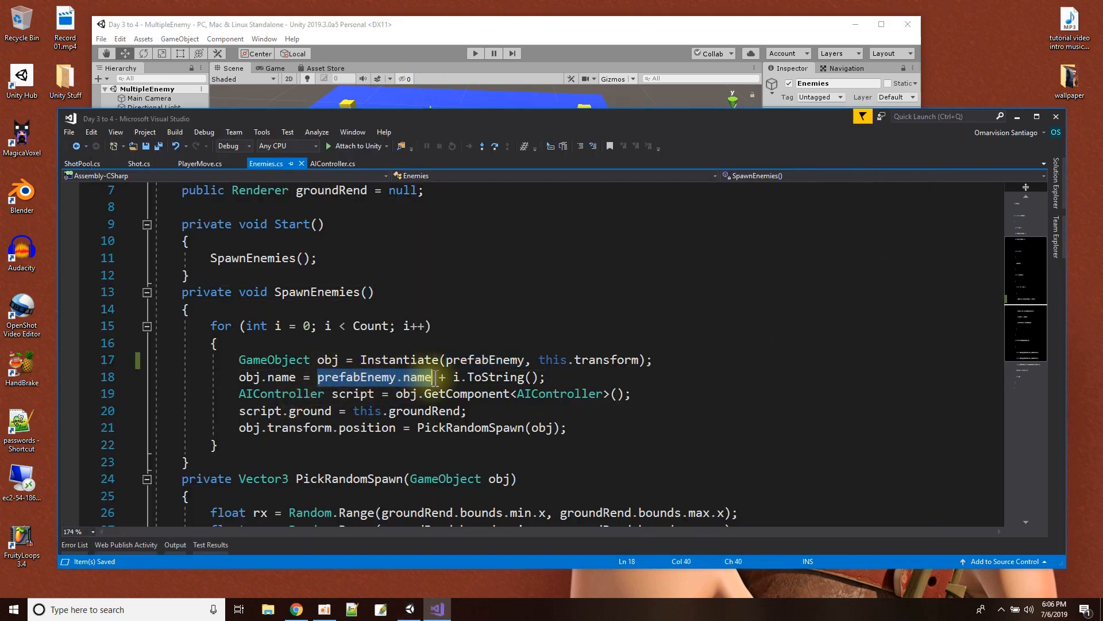
click(442, 378)
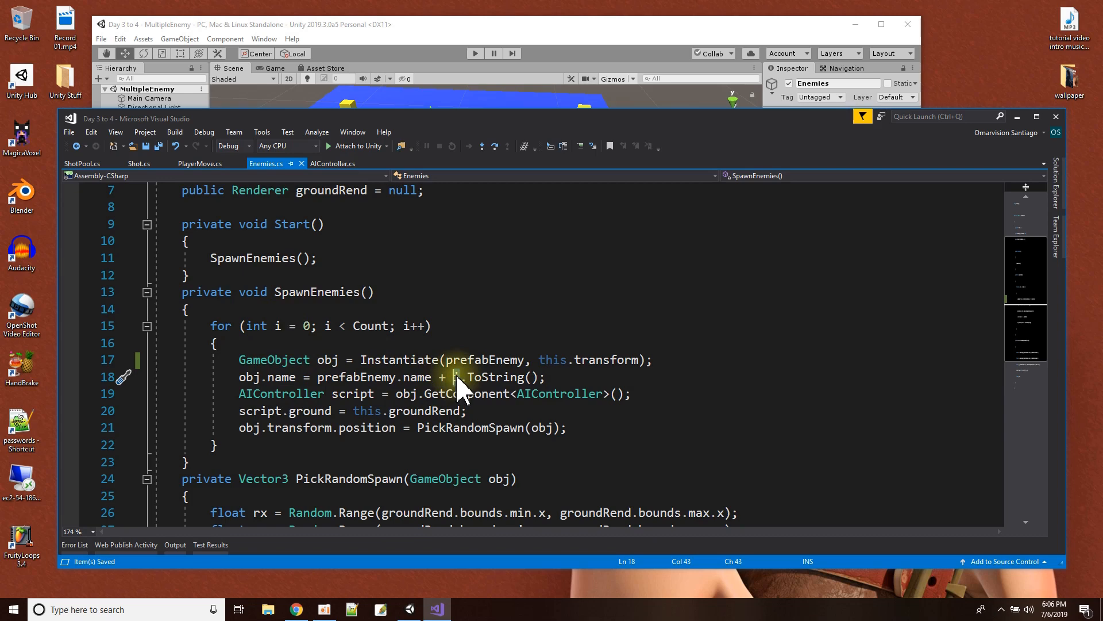
drag(461, 376, 547, 377)
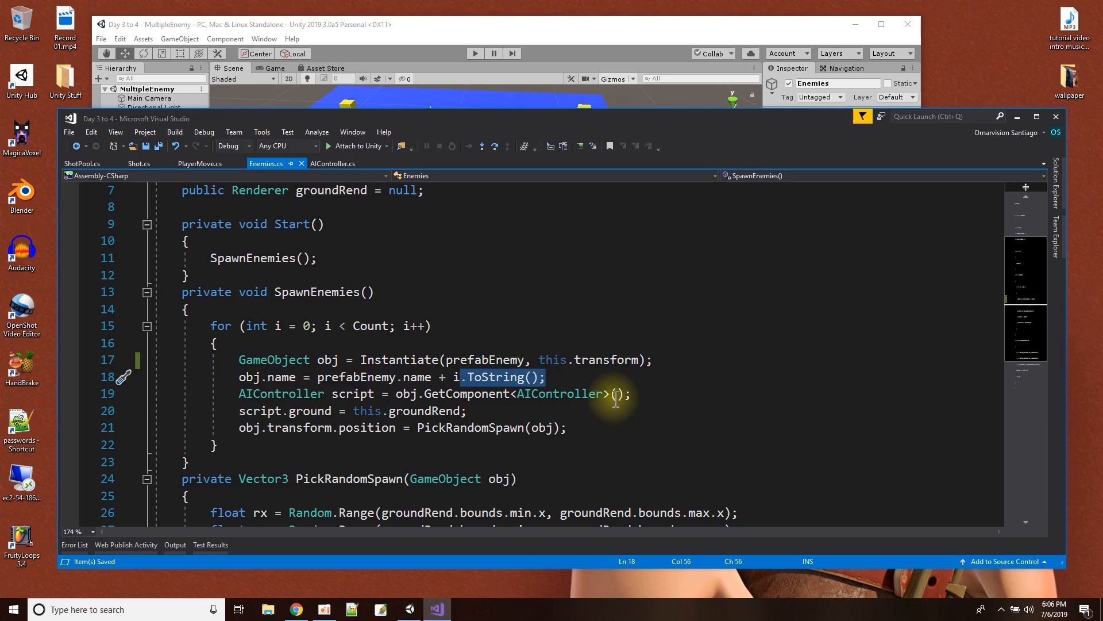
click(579, 381)
drag(232, 378, 560, 383)
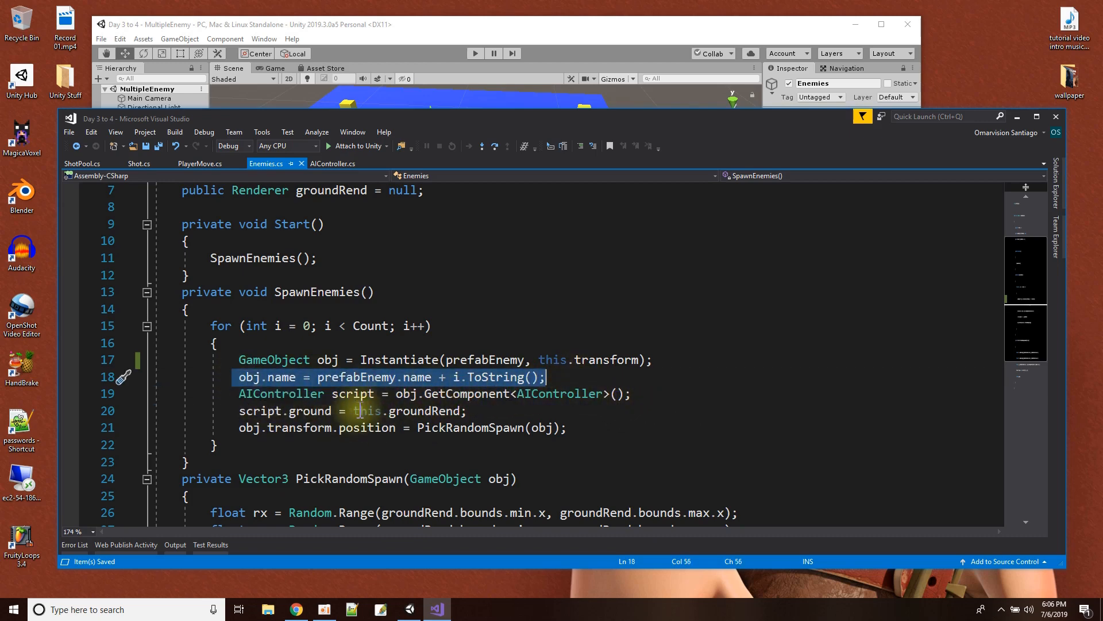
Examine the GetComponent<AIController>() line in SpawnEnemies and check the AI Controller component on the Enemy prefab in Unity.
scroll(459, 423, down, 2)
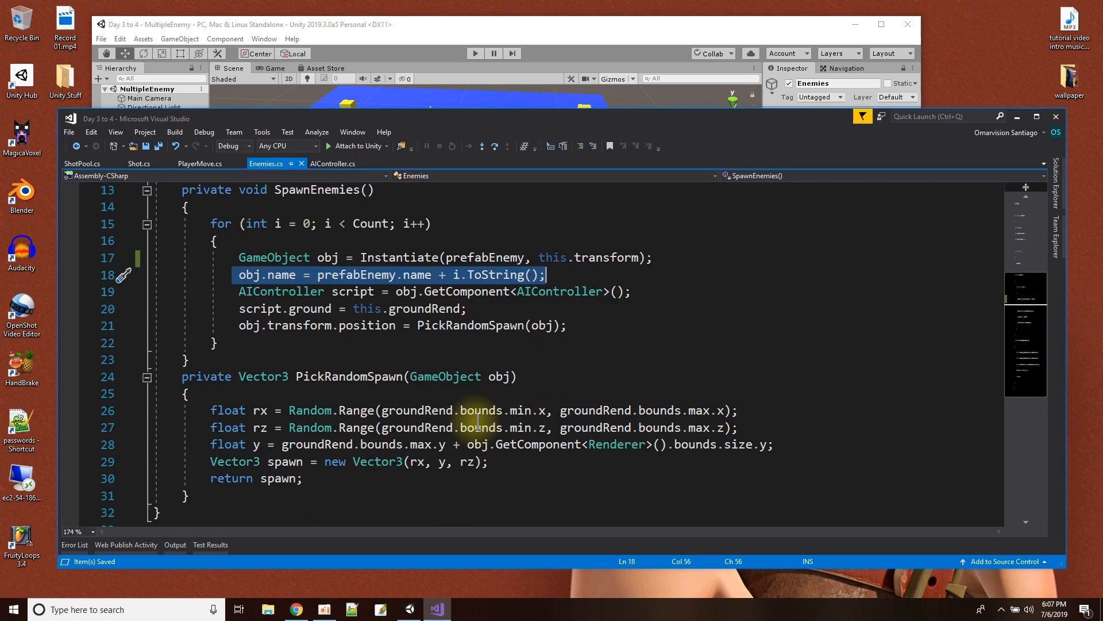
drag(239, 291, 631, 292)
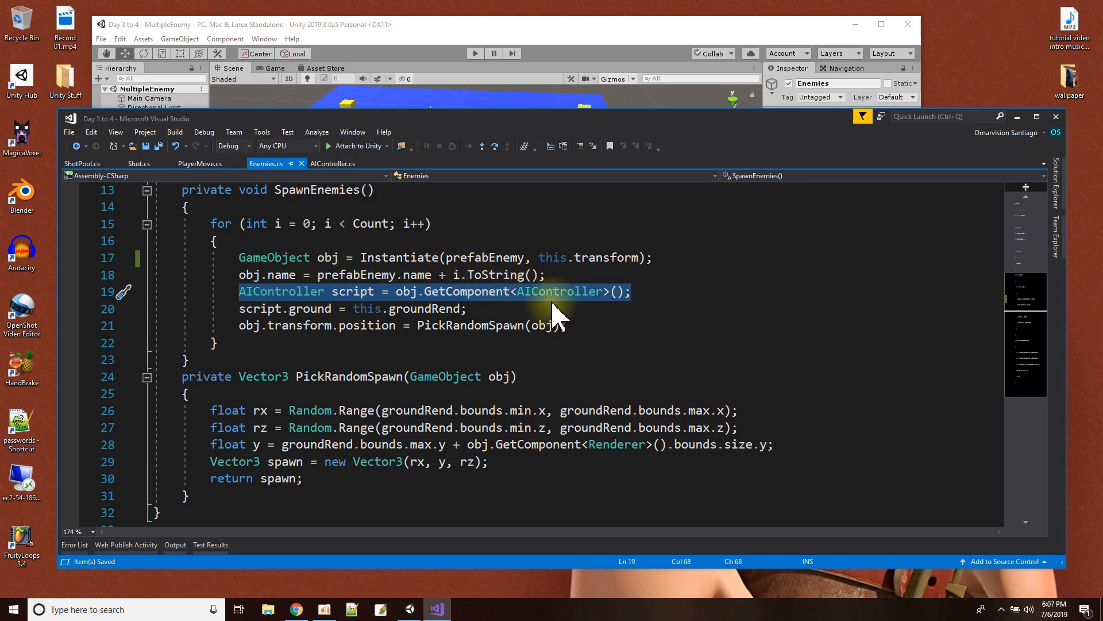
click(405, 291)
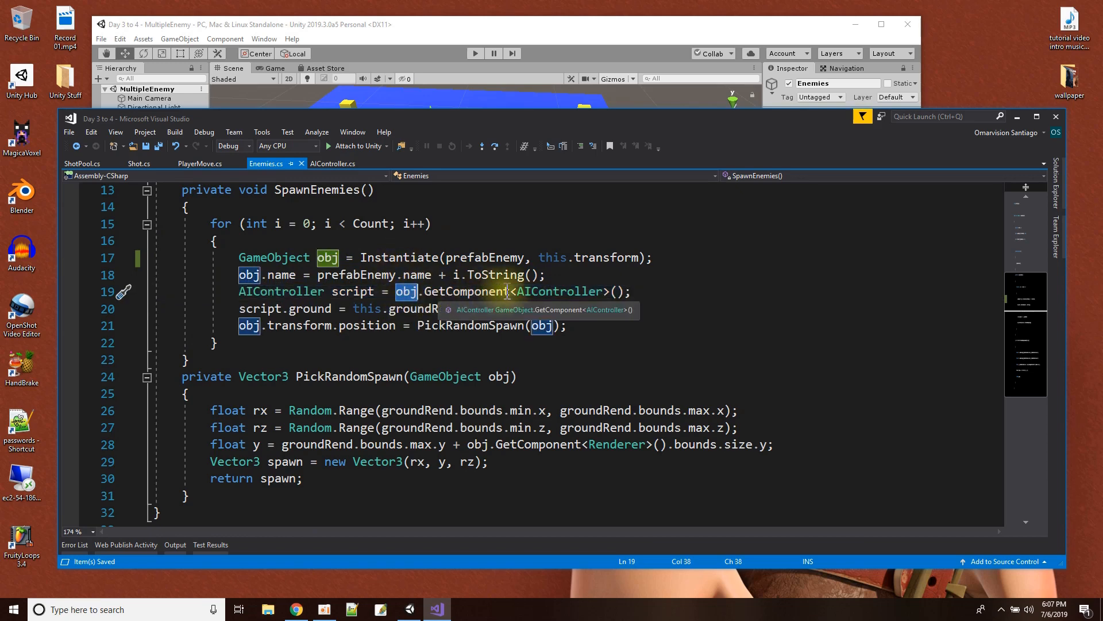
click(549, 291)
double_click(549, 292)
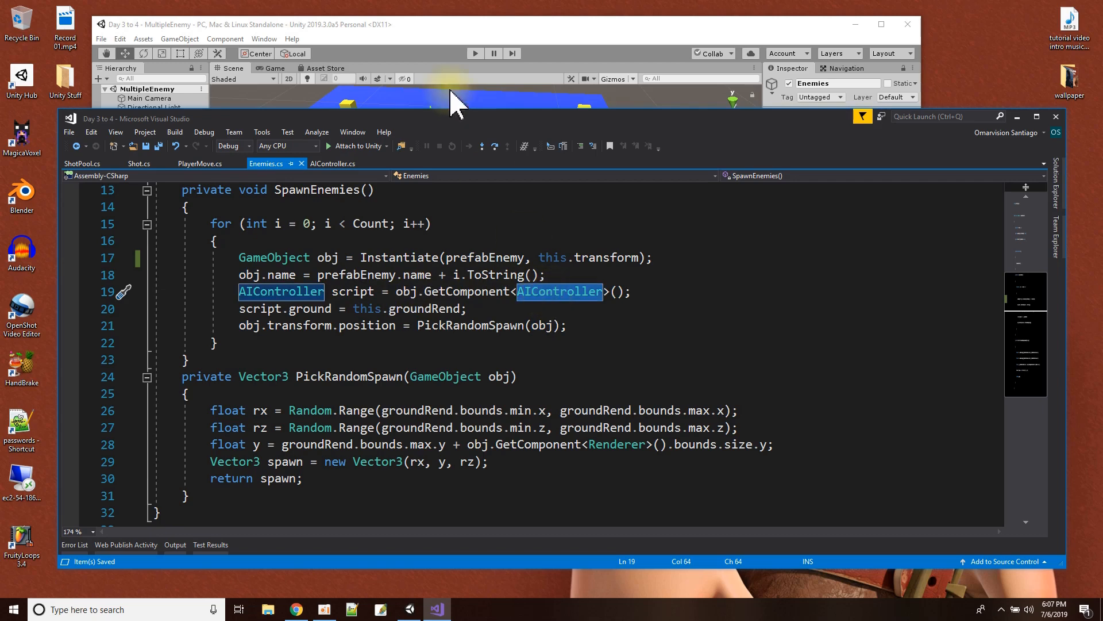
click(426, 25)
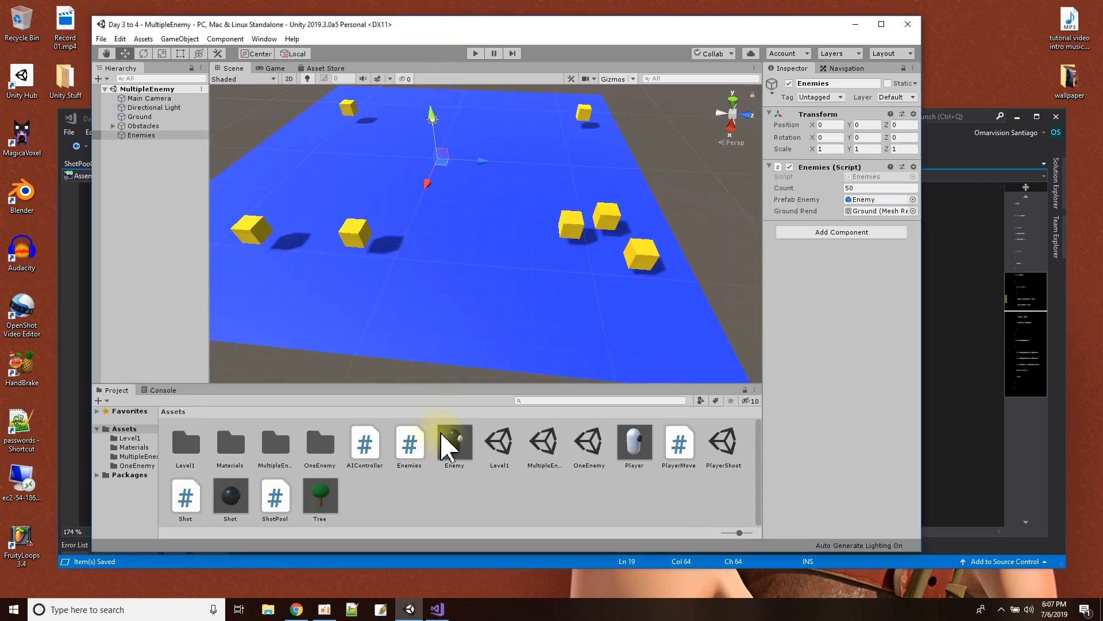
click(456, 441)
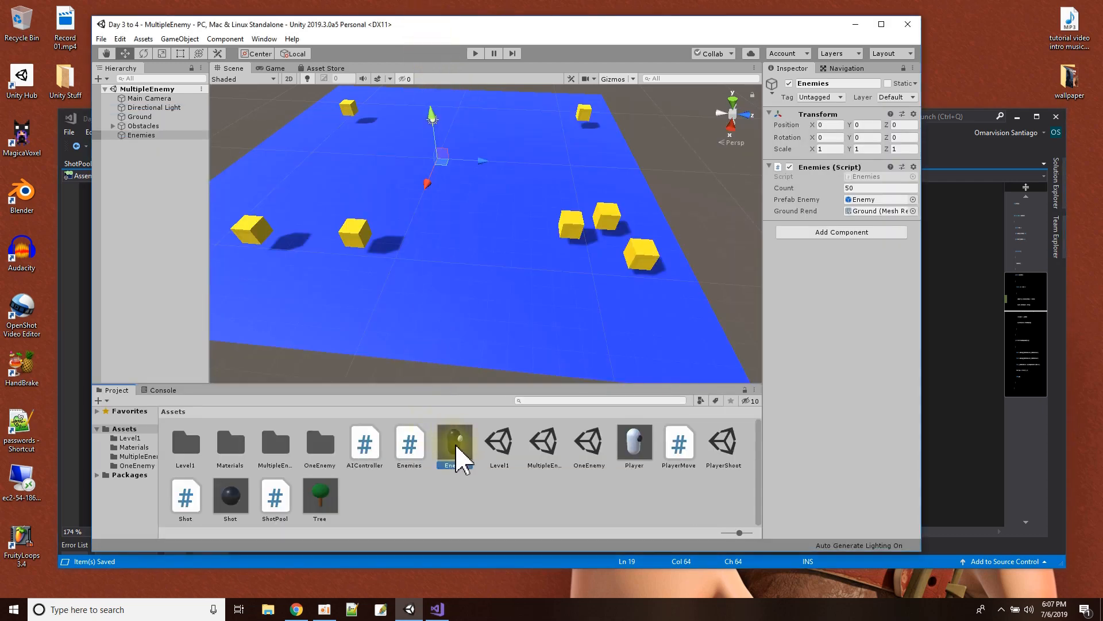
scroll(849, 322, down, 10)
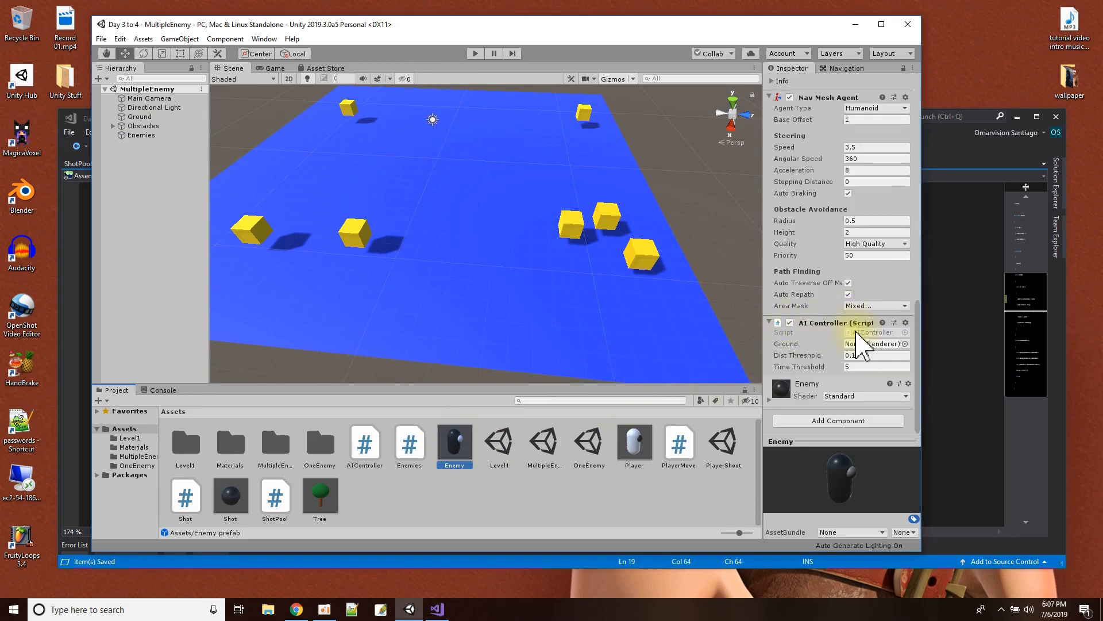
click(942, 327)
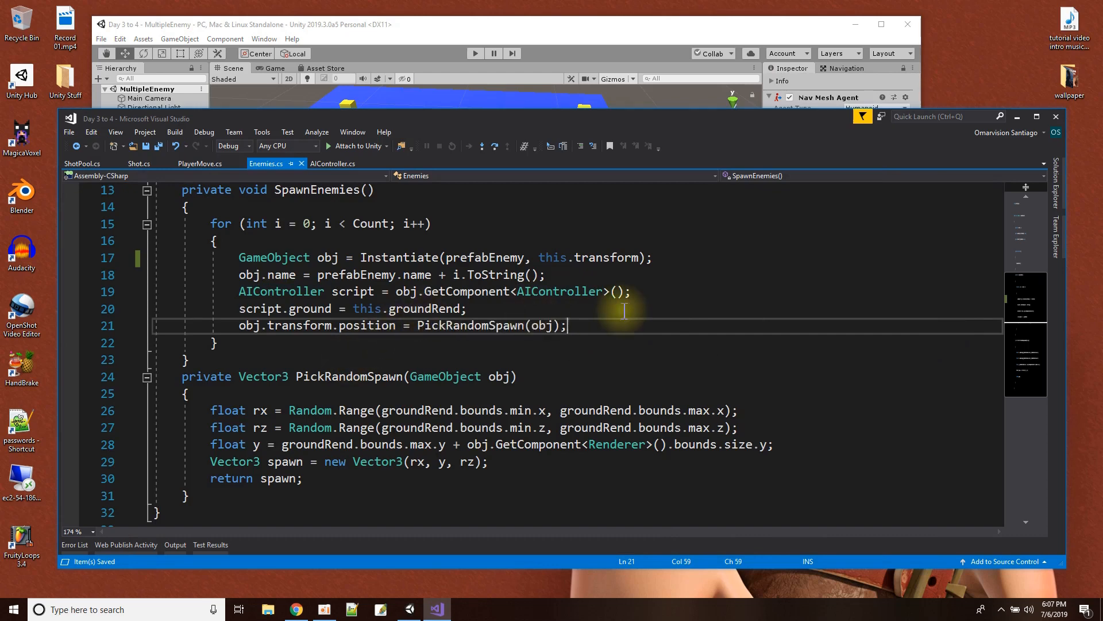
Trace the script variable to script.ground and check the Ground field of the Enemy prefab's AI Controller in Unity.
click(374, 291)
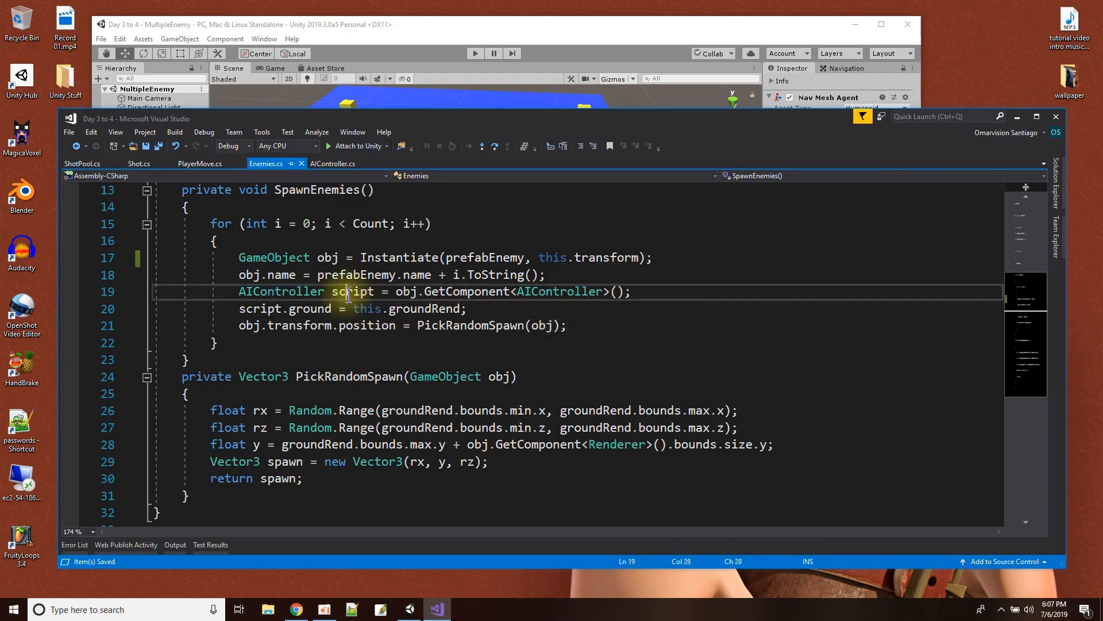
click(285, 309)
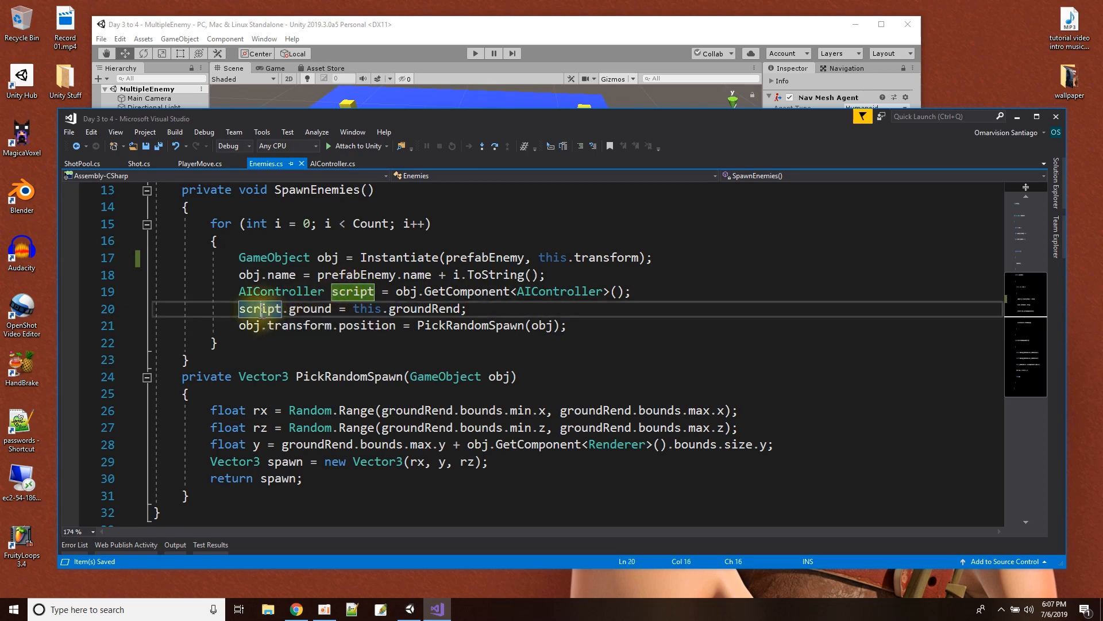
double_click(308, 309)
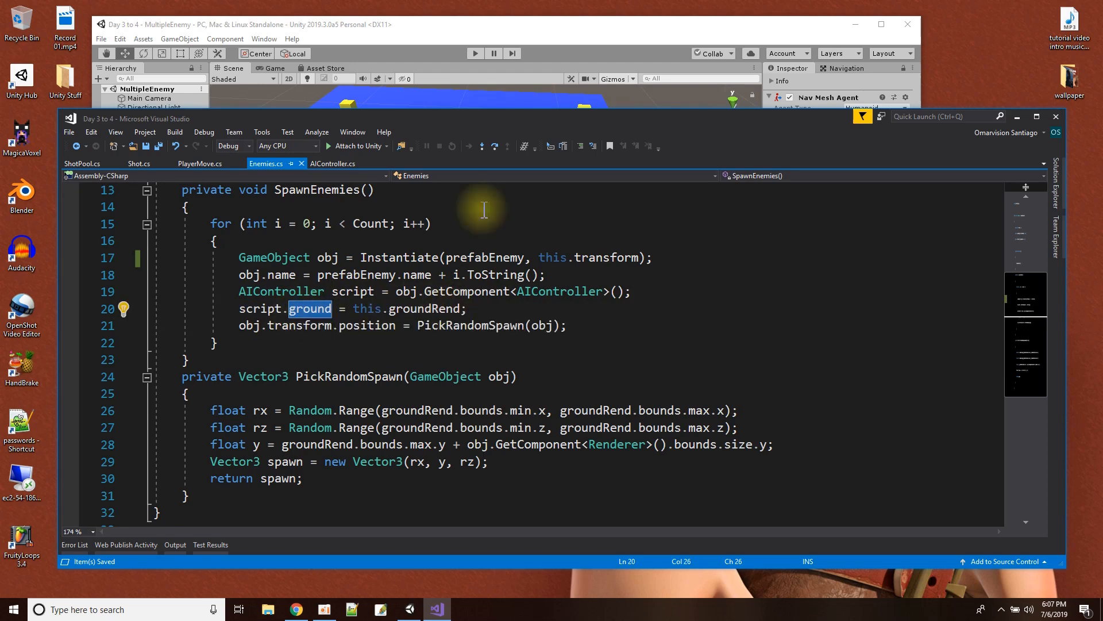
click(485, 36)
click(456, 448)
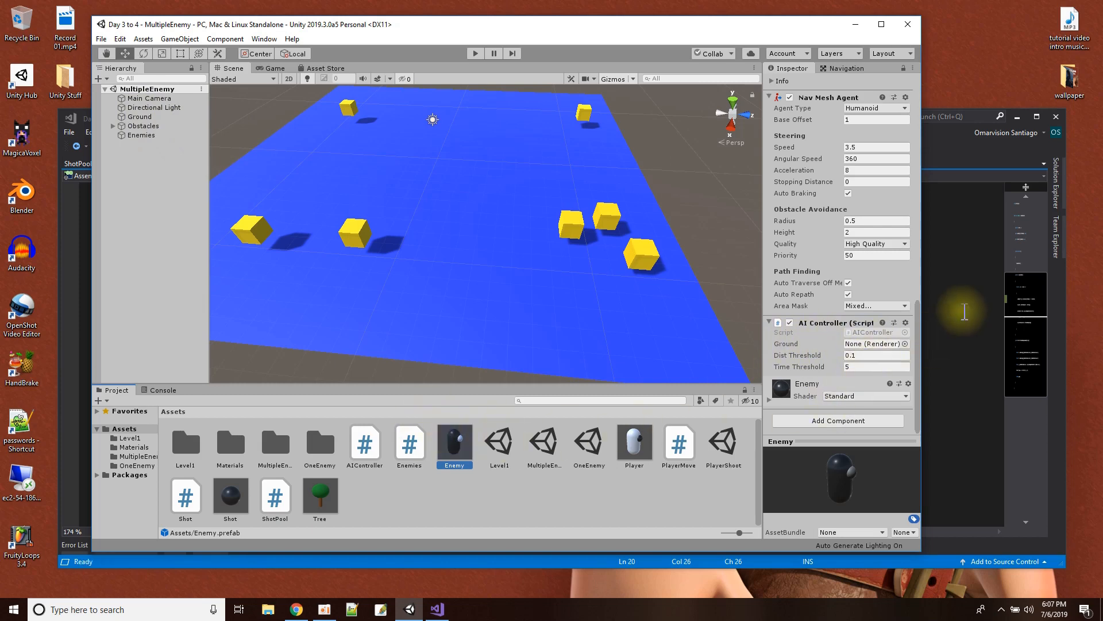
click(965, 310)
Review the two lines that get the AIController script and assign this.groundRend to script.ground.
drag(242, 292, 632, 292)
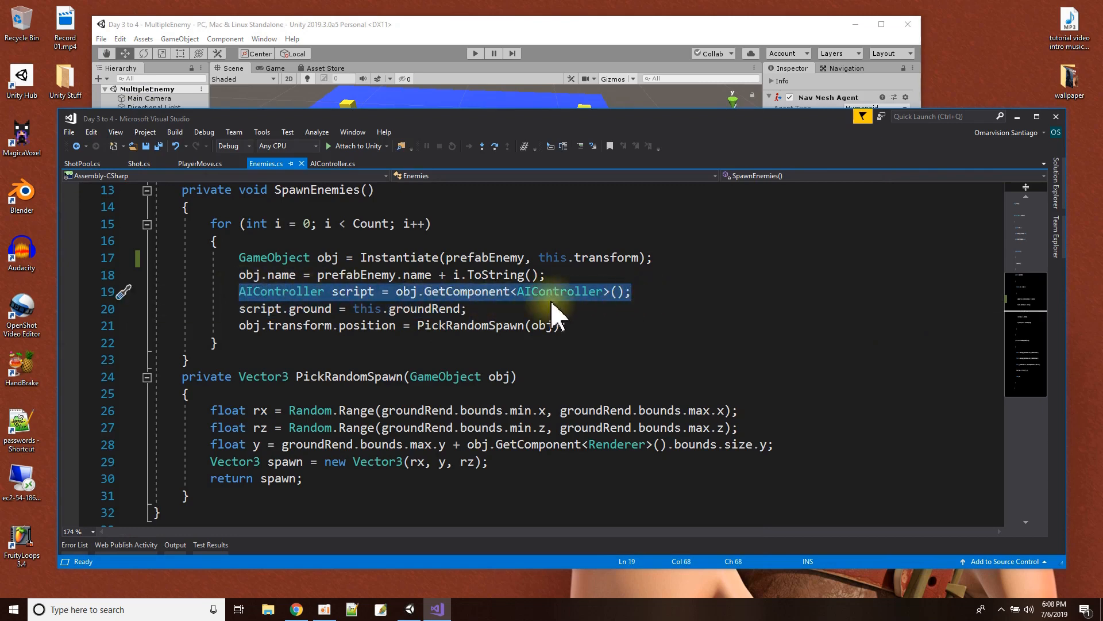
mouse_move(409, 257)
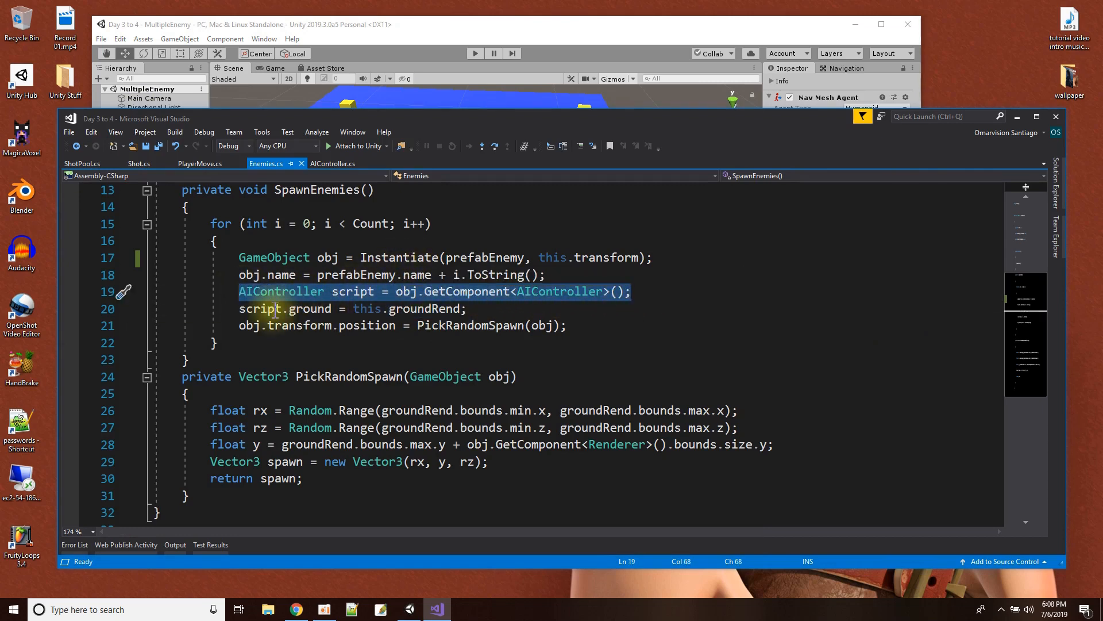
drag(239, 308, 468, 309)
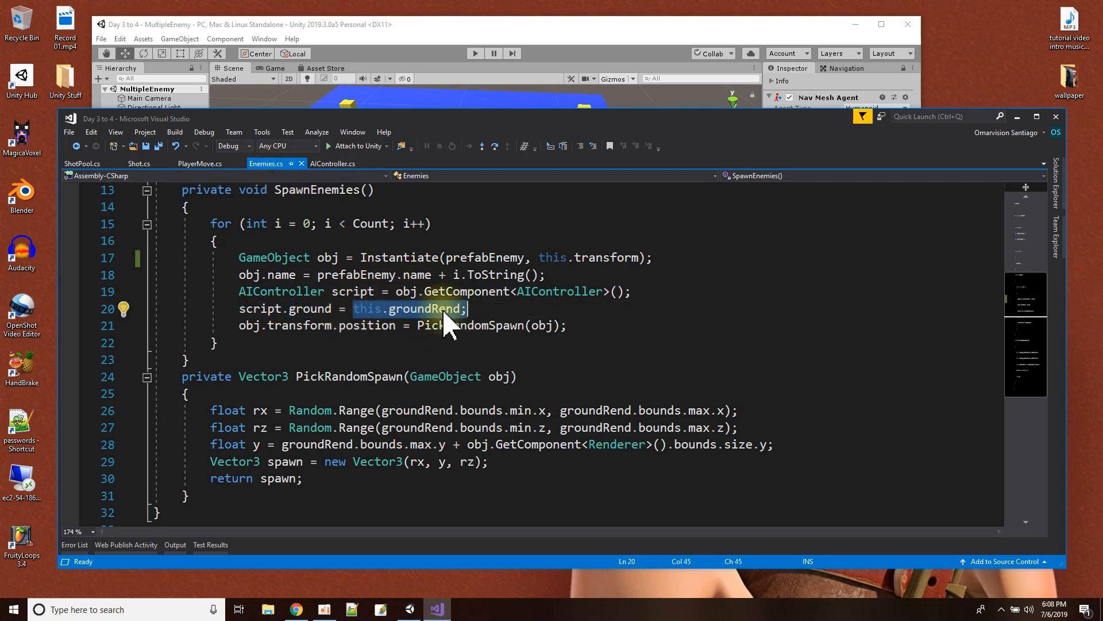
drag(235, 291, 475, 317)
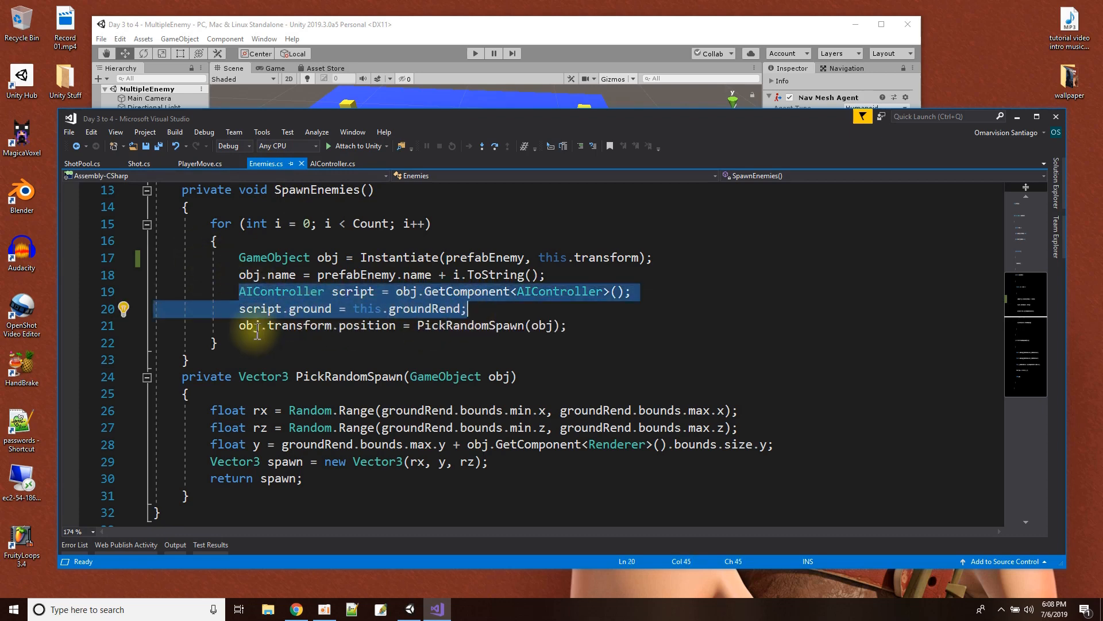
Review the line that sets obj.transform.position from the PickRandomSpawn(obj) call.
click(240, 325)
drag(241, 326, 388, 333)
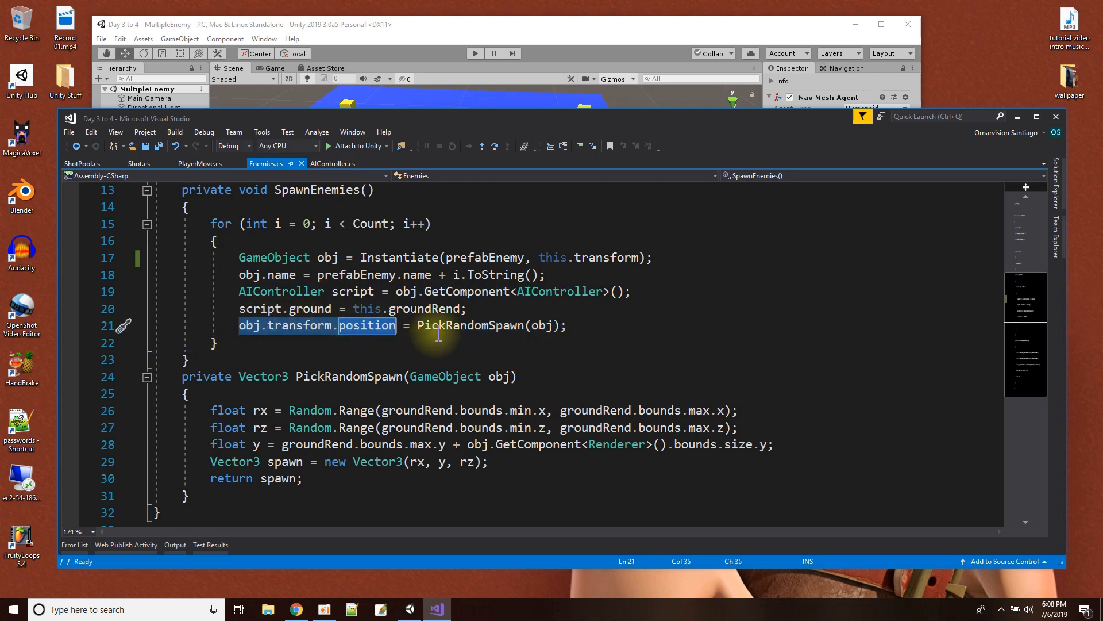
drag(418, 326, 570, 332)
click(549, 357)
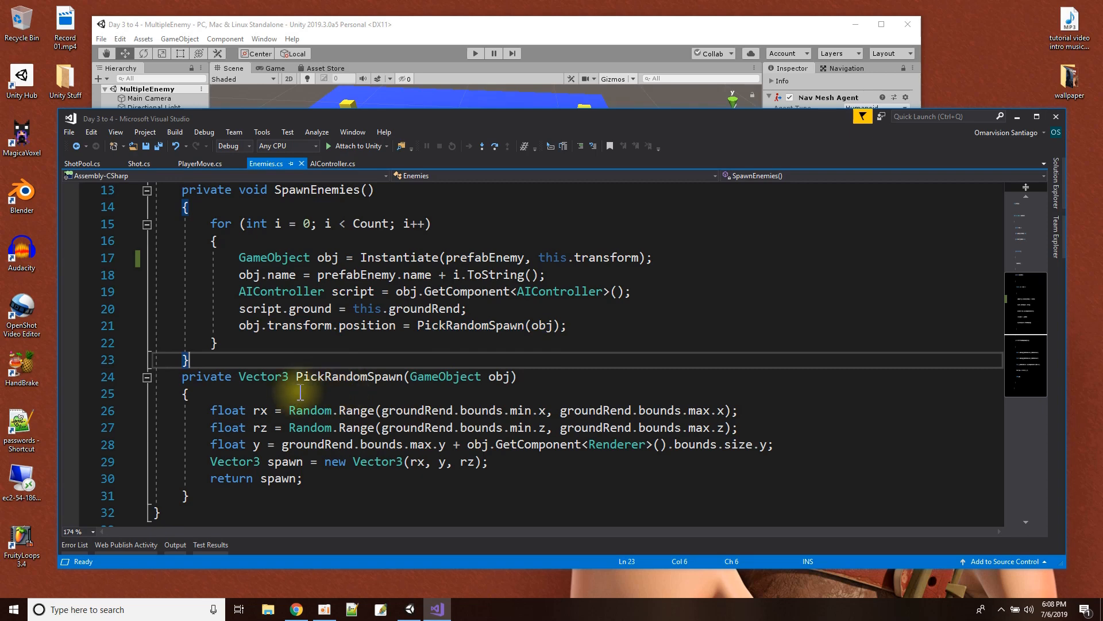
Look up the PickRandomDestination method in AIController.cs for comparison and return to Enemies.cs.
click(332, 164)
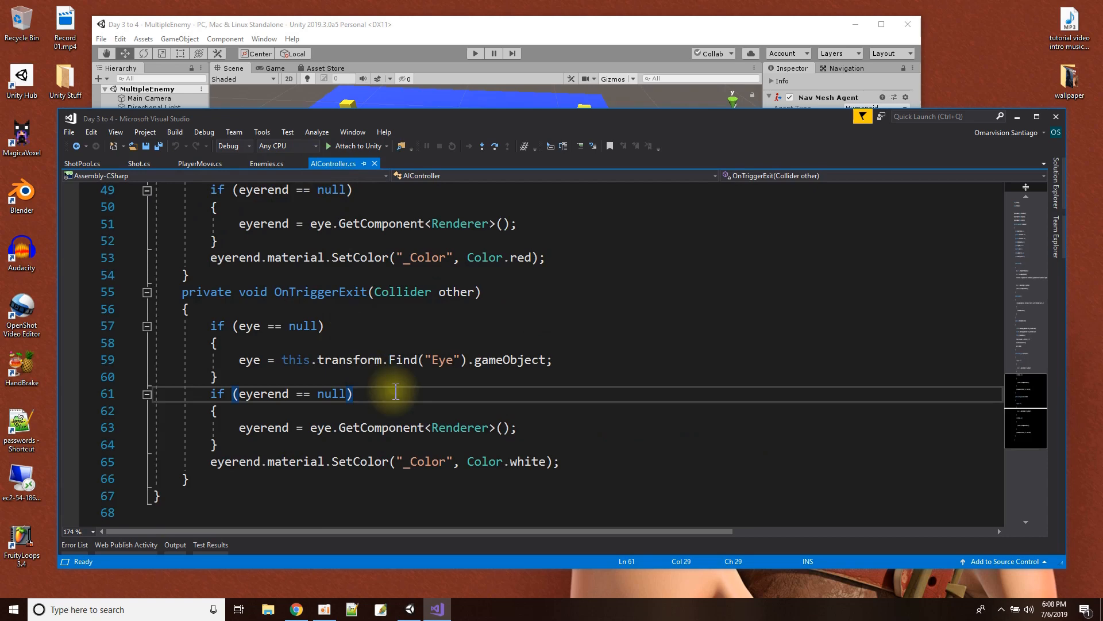
scroll(382, 382, up, 7)
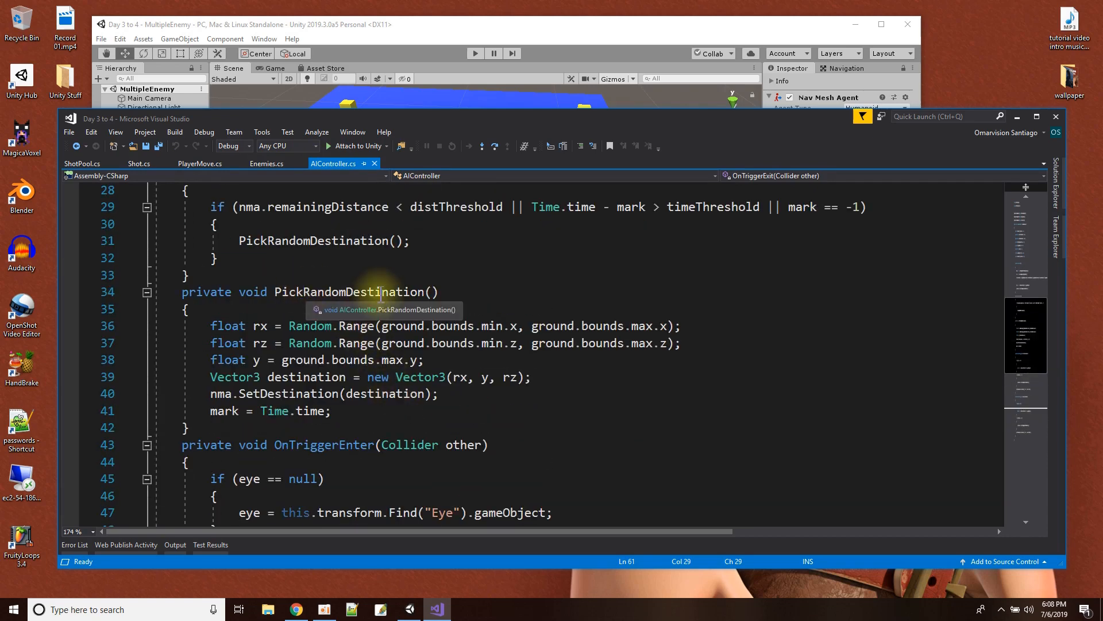
click(260, 166)
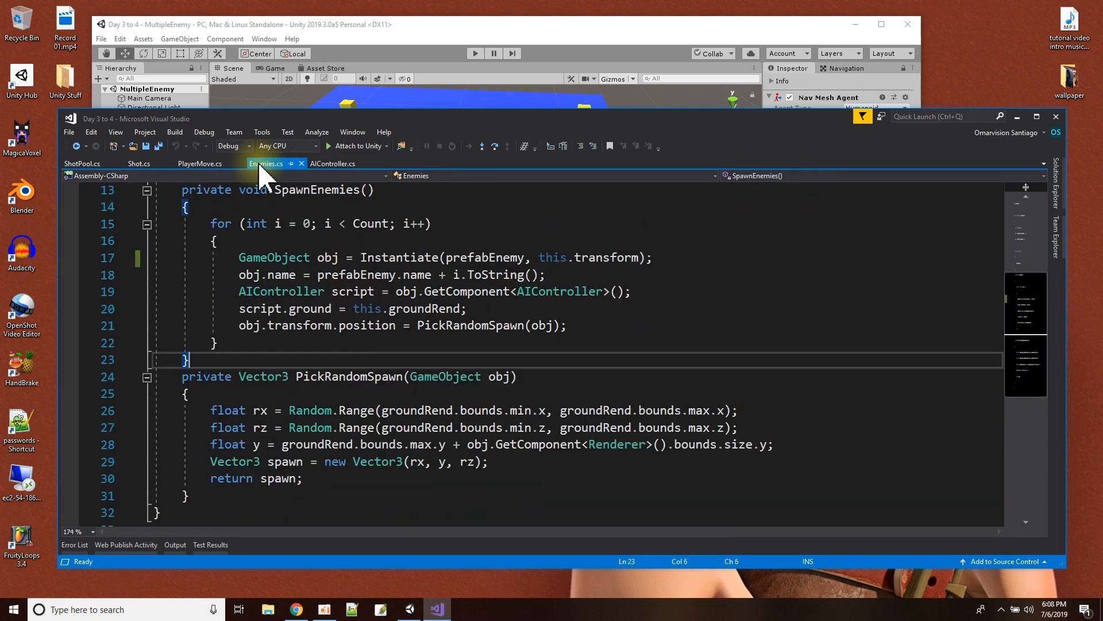
Examine the PickRandomSpawn body, from the rx, rz and y calculations to the returned spawn vector.
scroll(299, 231, down, 1)
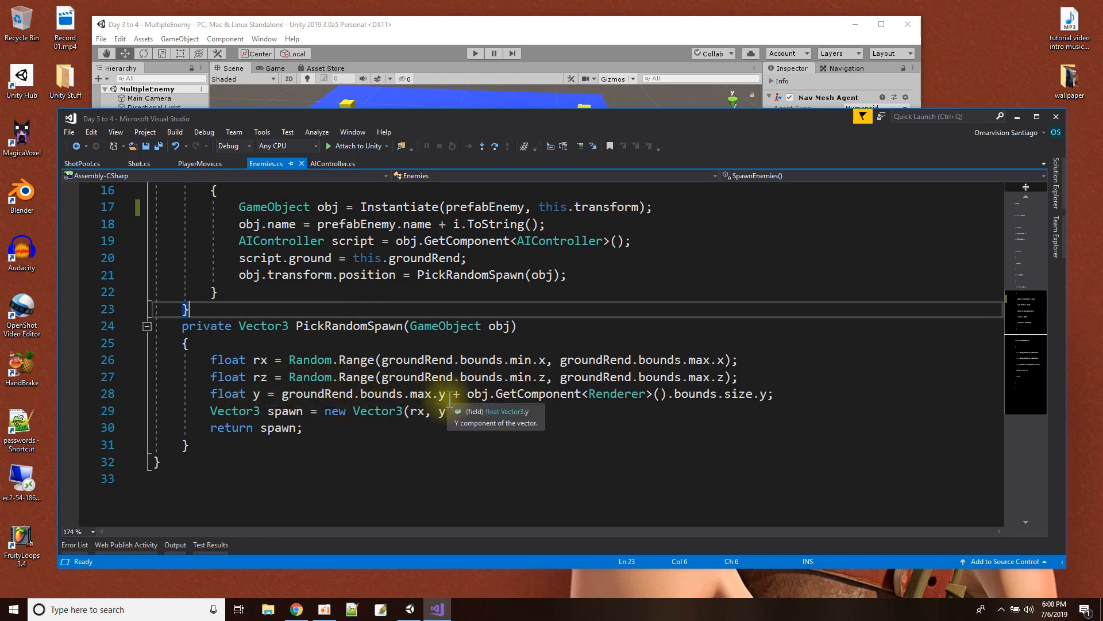
drag(210, 360, 617, 396)
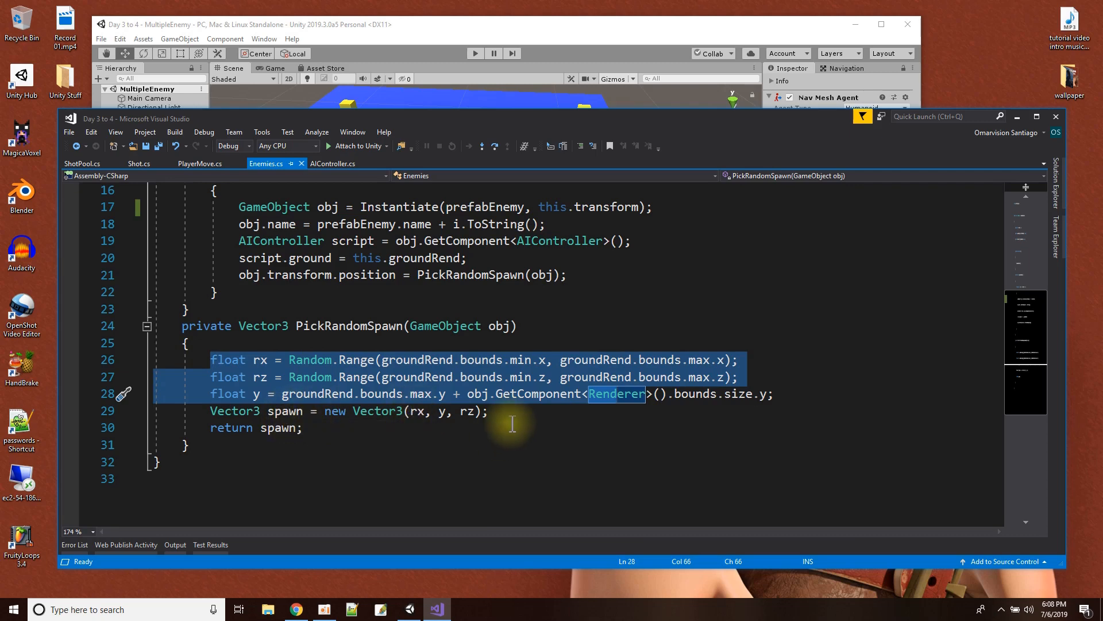
click(299, 412)
double_click(286, 436)
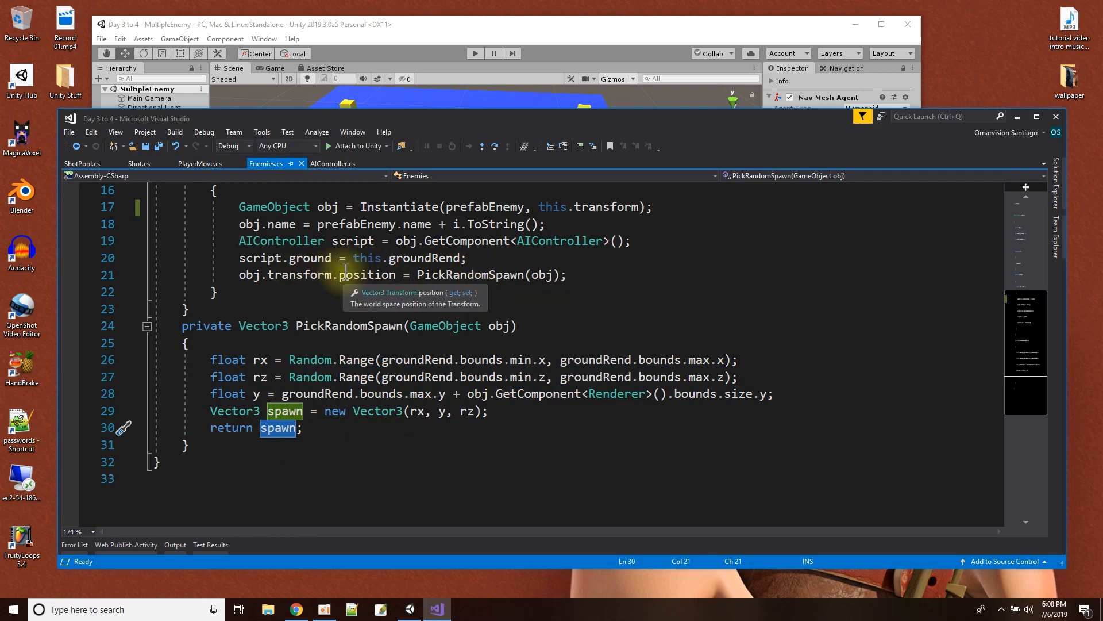
scroll(654, 380, up, 5)
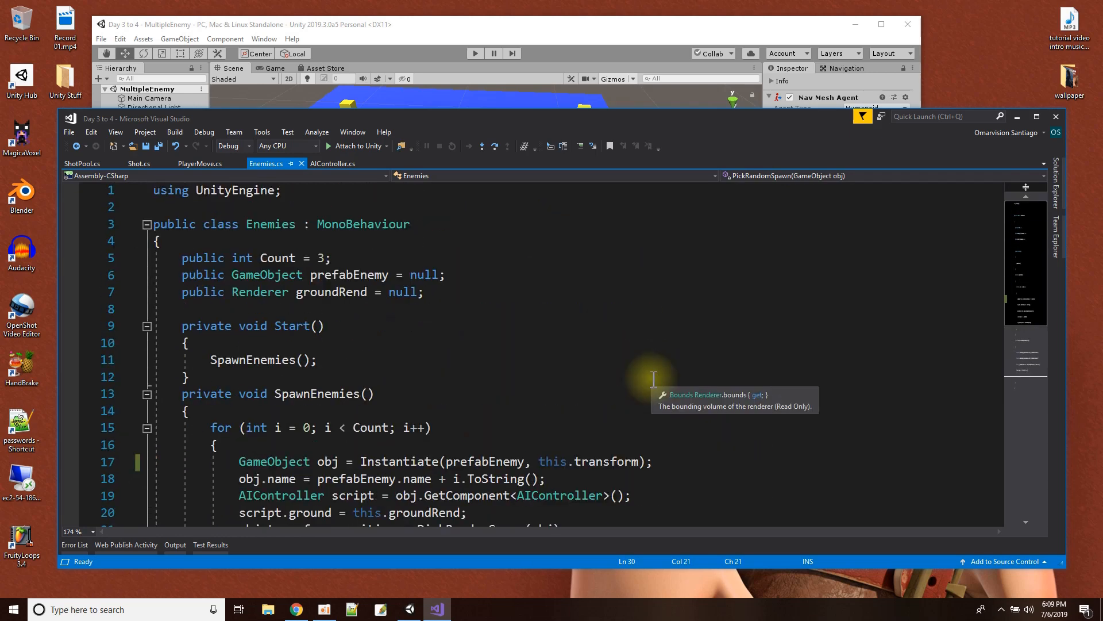
Switch to Unity, play-test the MultipleEnemy scene with its spawned enemies, and stop play mode.
click(432, 26)
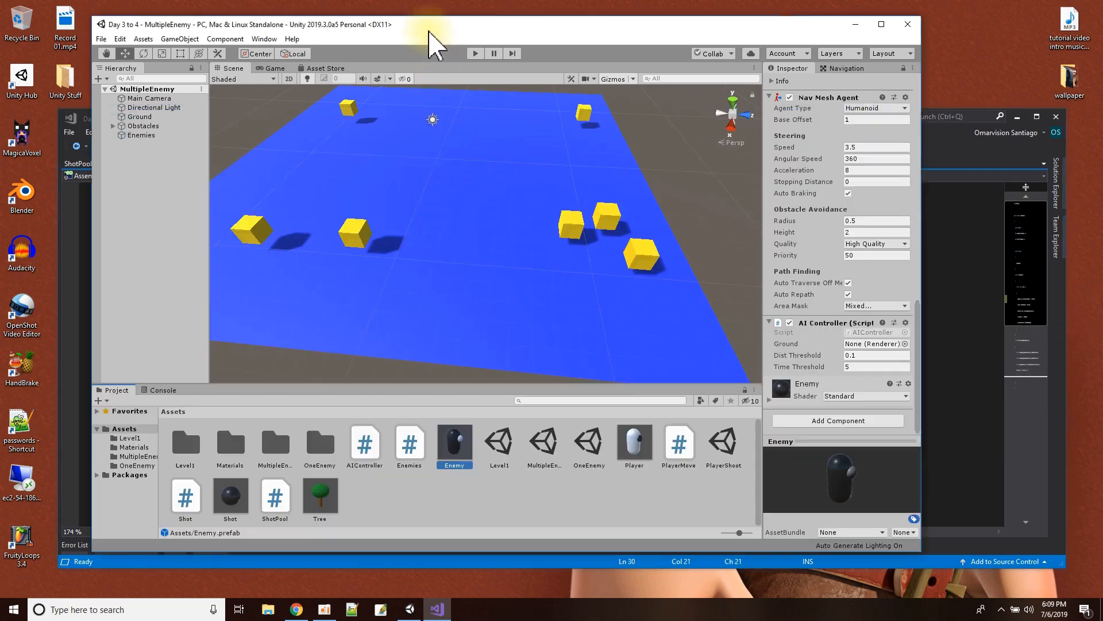
click(475, 54)
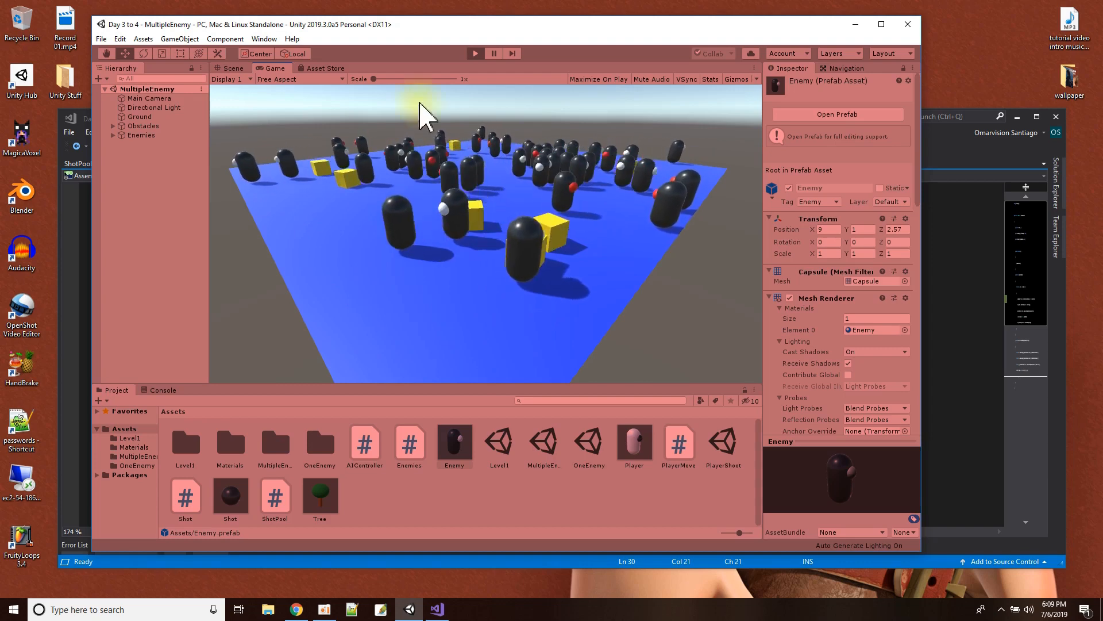
click(476, 54)
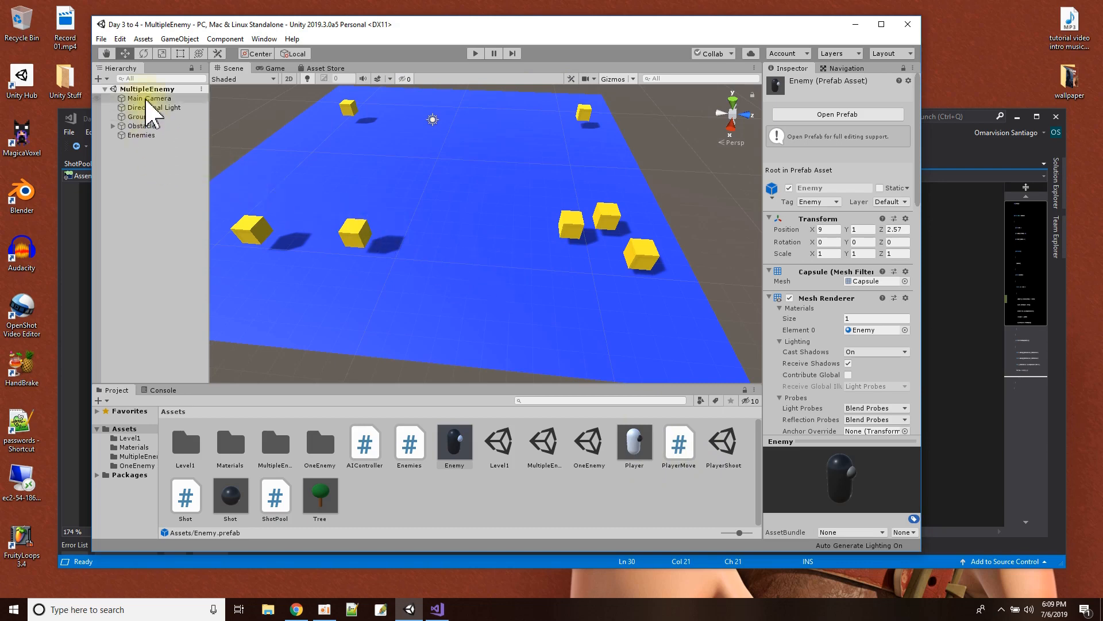
Save the MultipleEnemy scene and open the PlayerShoot scene from the project assets.
click(101, 39)
click(117, 81)
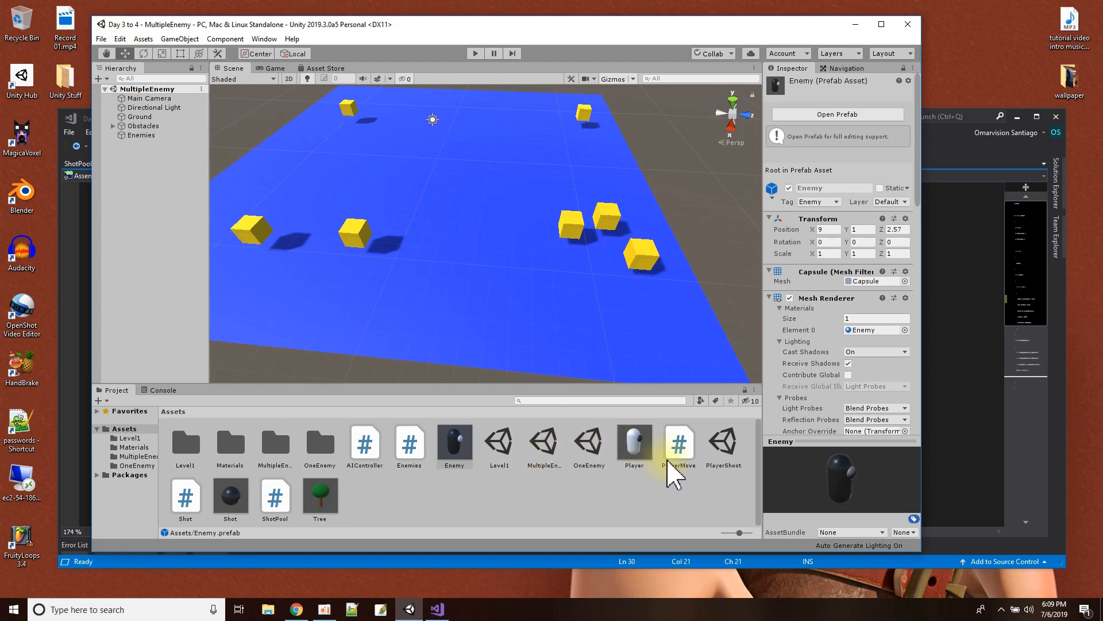
click(725, 445)
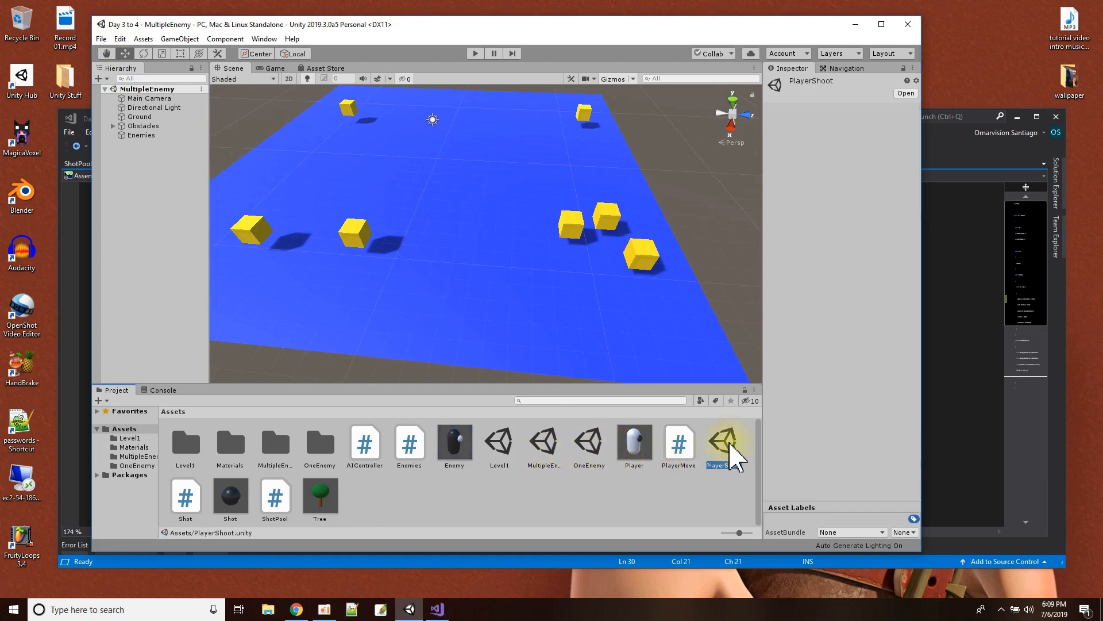
double_click(728, 445)
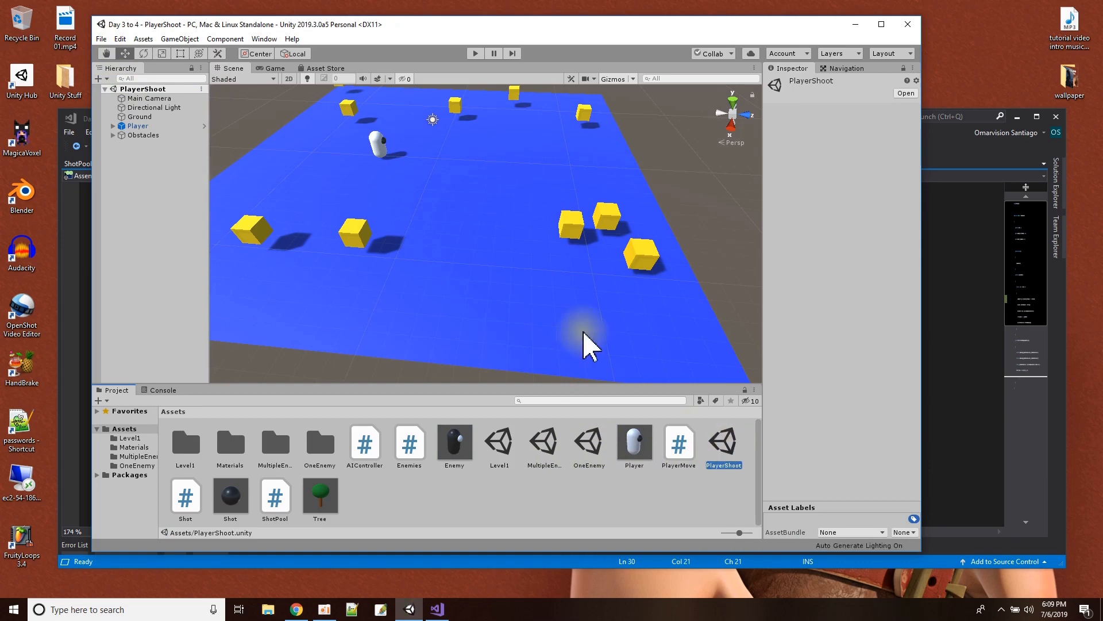
Frame the Player object in the PlayerShoot scene, view it from another angle and inspect its Eye child.
middle_drag(450, 177, 458, 210)
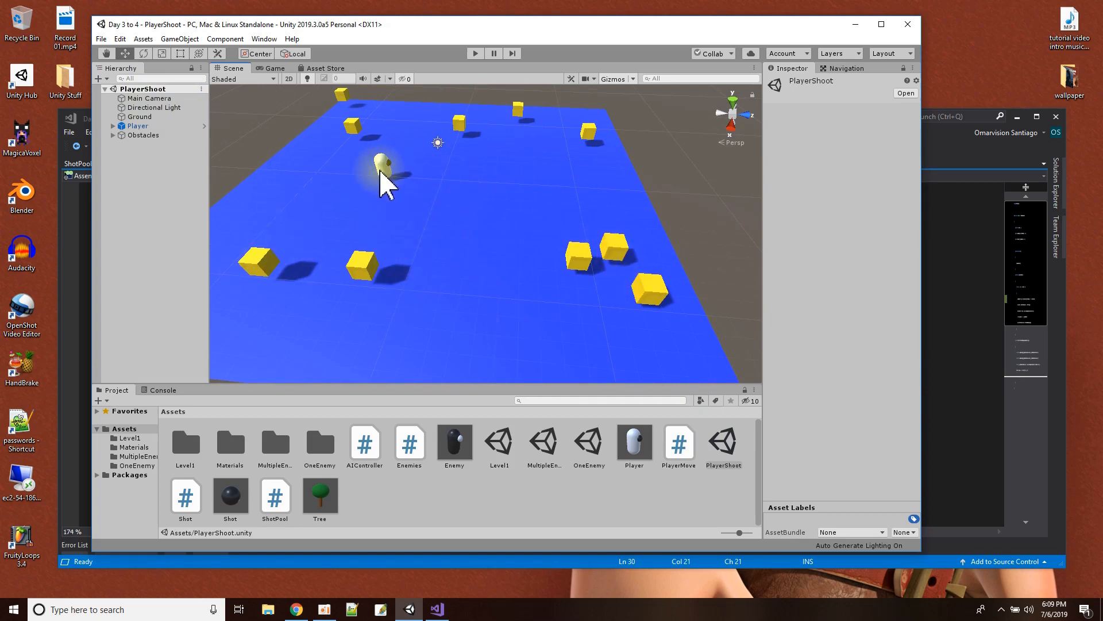
click(127, 127)
double_click(128, 127)
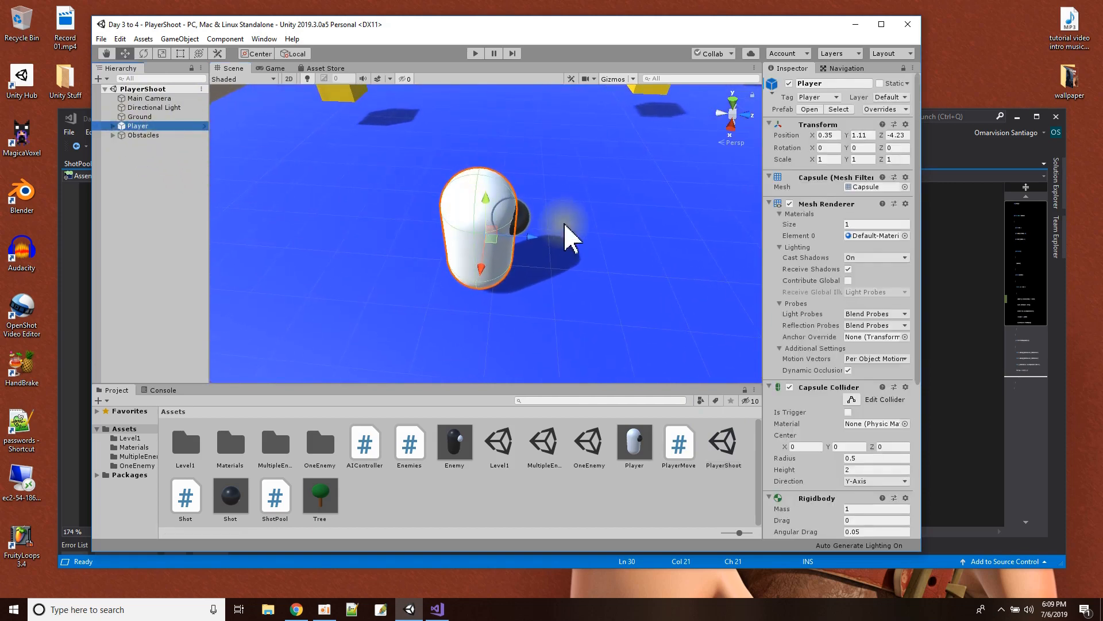
alt+drag(555, 253, 468, 251)
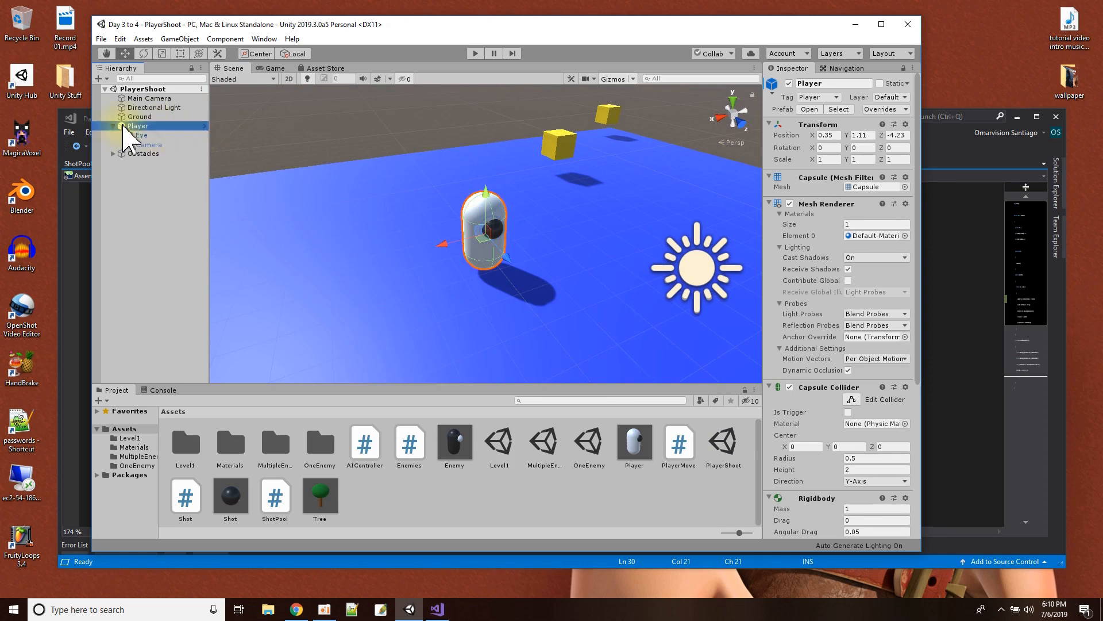
click(146, 135)
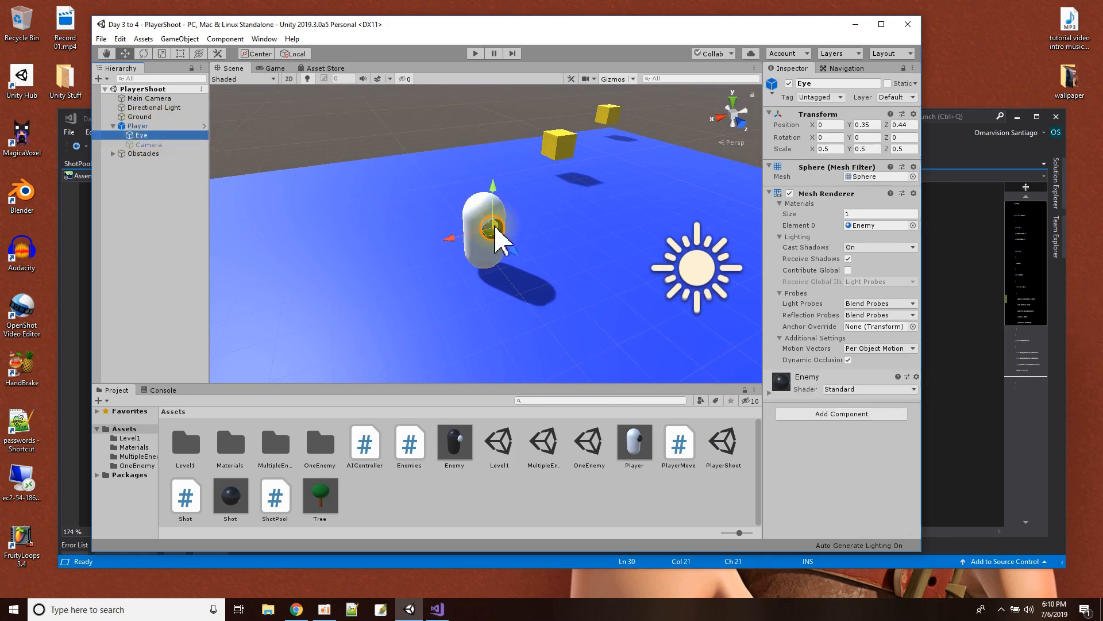
Inspect the Player object and the settings of its Camera child.
click(132, 126)
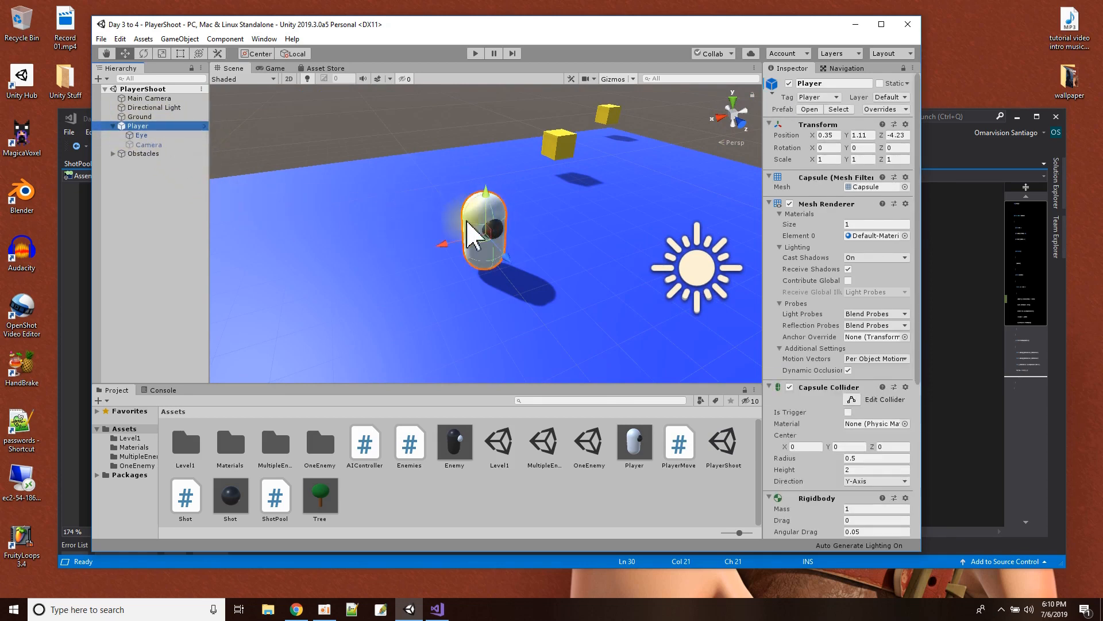
click(150, 145)
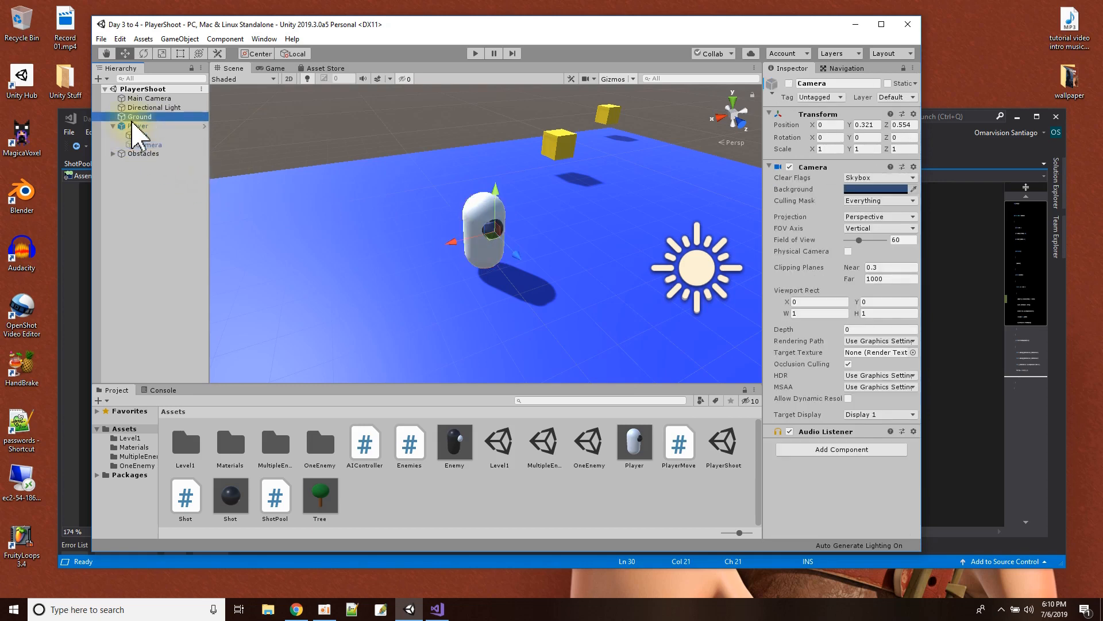
click(138, 126)
click(147, 145)
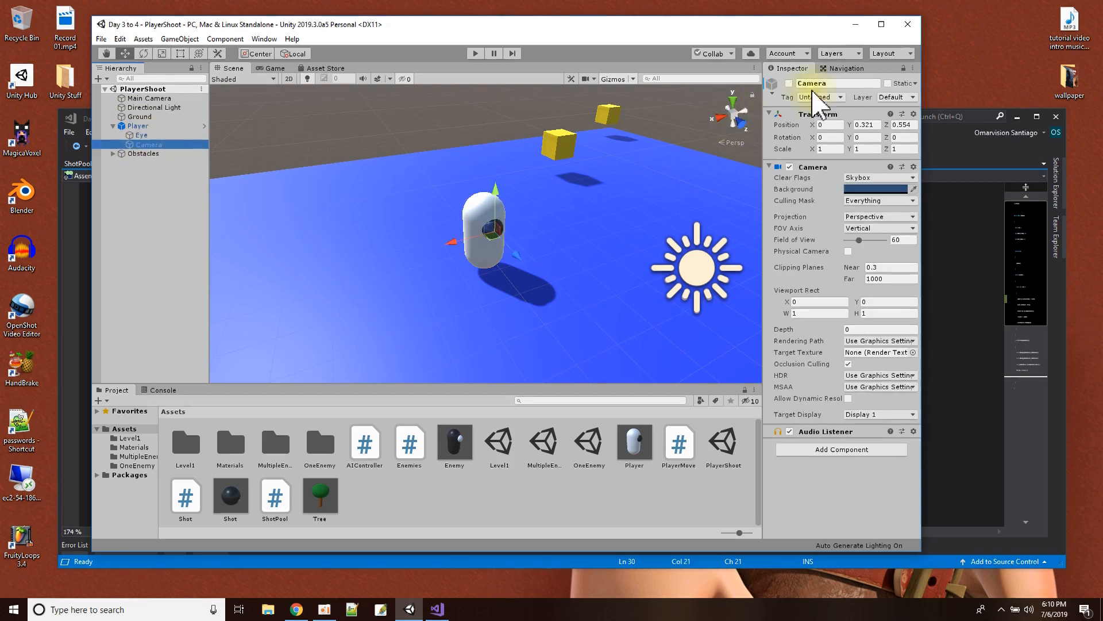
Toggle the Player's Camera child on and off, leave it inactive, then play-test the scene and stop play mode.
click(789, 84)
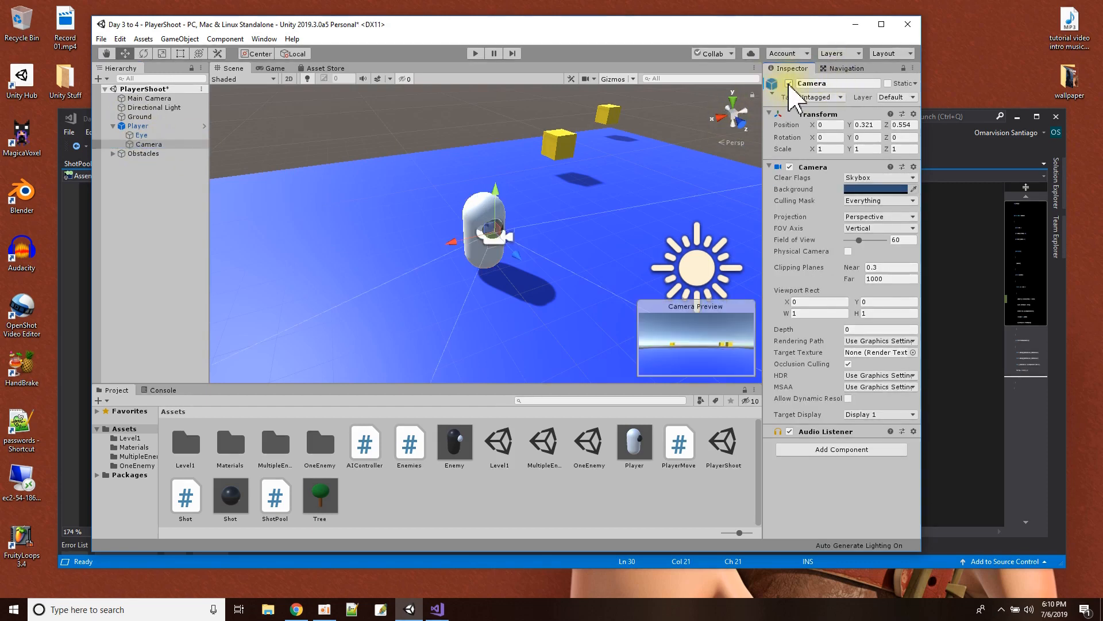
click(789, 84)
click(789, 84)
click(789, 84)
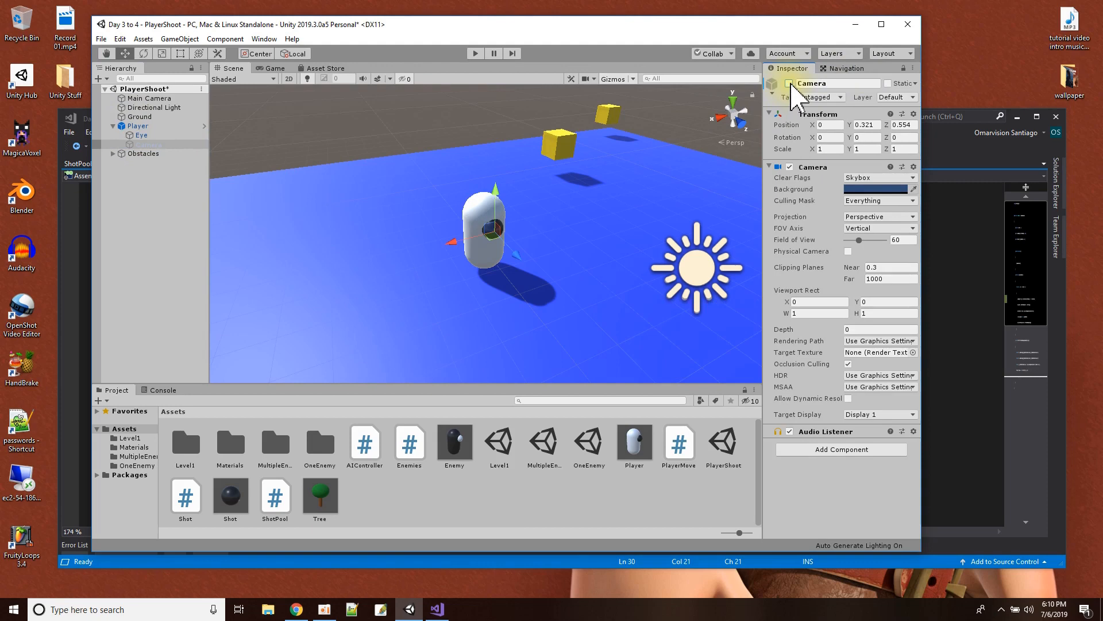
click(476, 54)
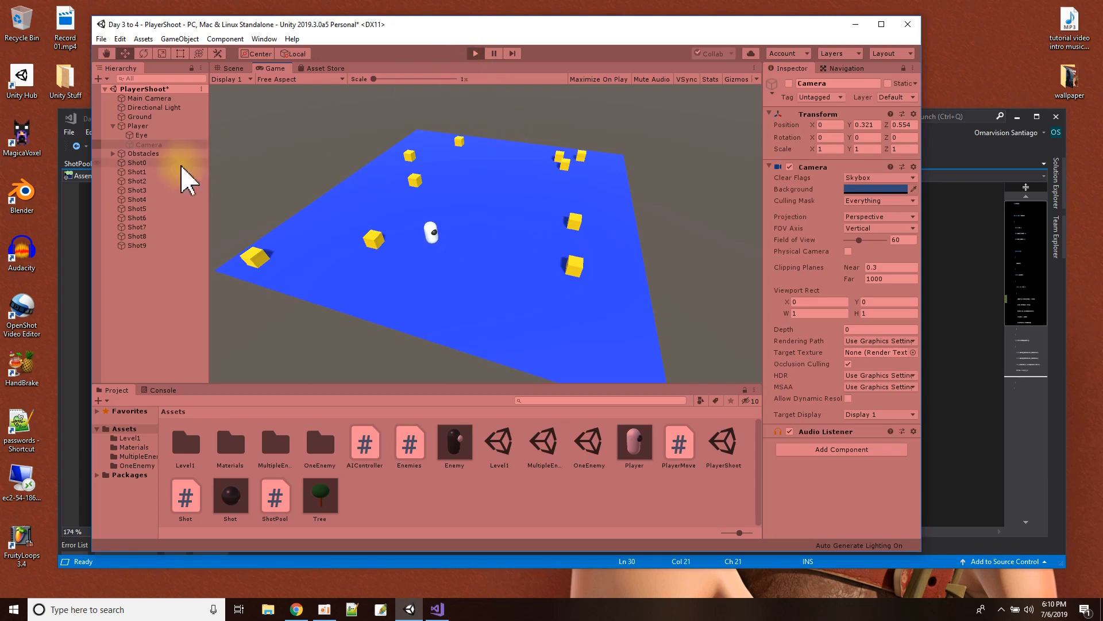
click(478, 54)
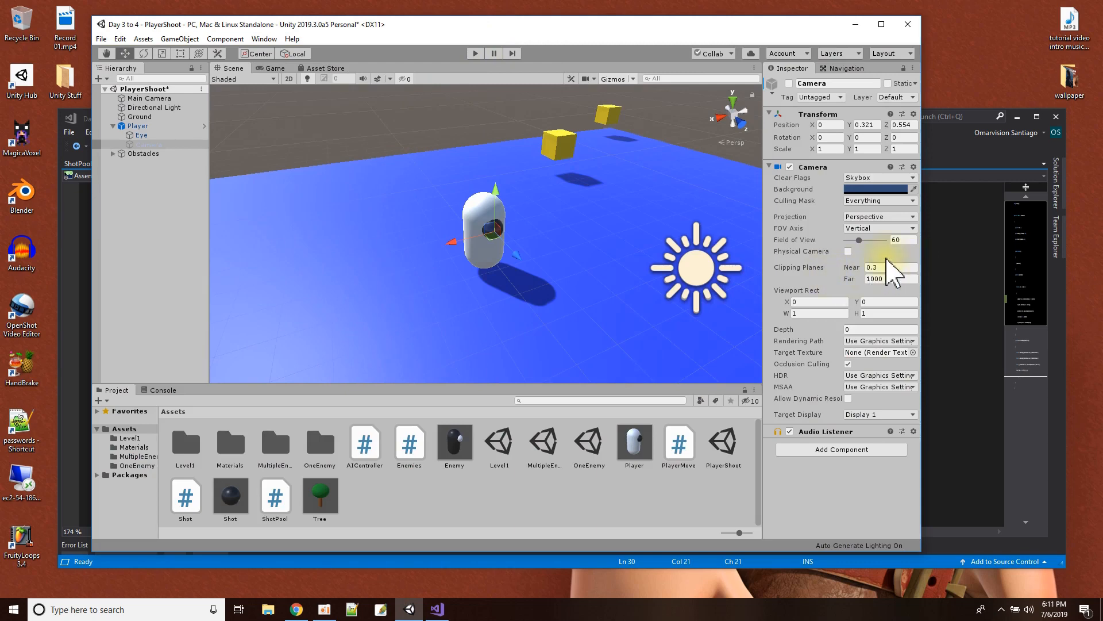
Activate the Player's Camera child and move it to about X -0.01, Y 0.38 at the Eye.
click(790, 84)
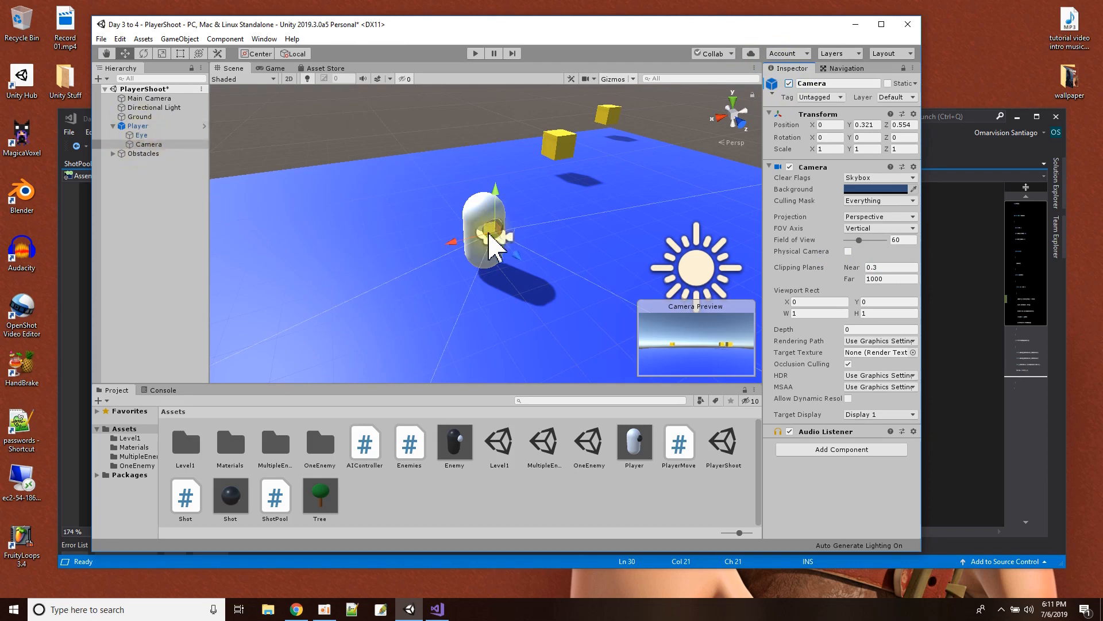
mouse_move(493, 232)
mouse_down()
mouse_move(454, 245)
mouse_move(463, 229)
mouse_move(490, 230)
mouse_up()
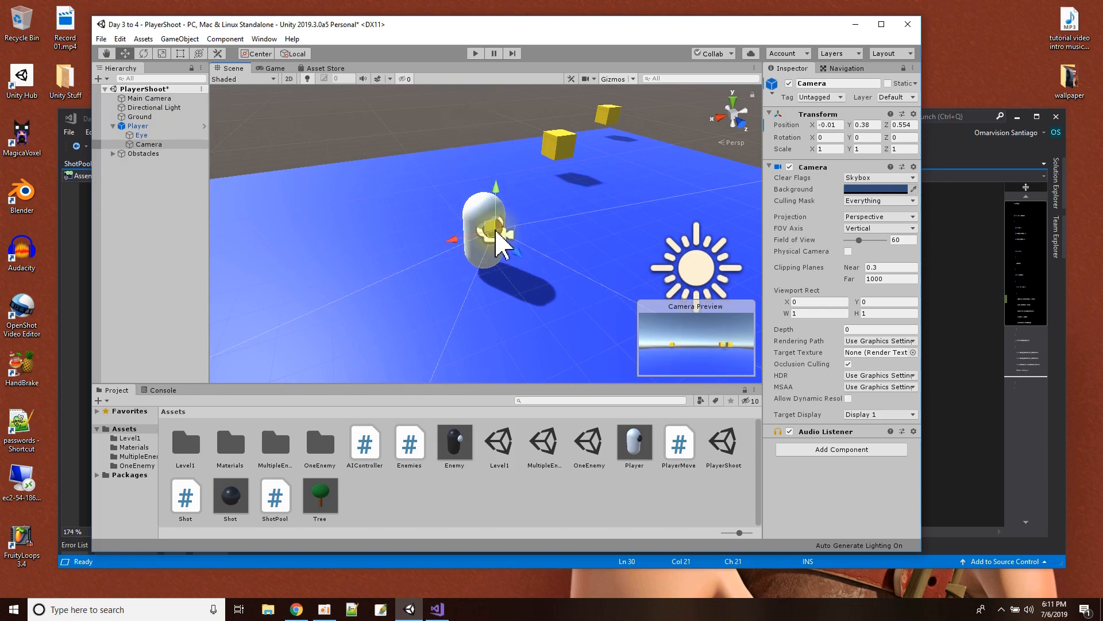
Move the Player to about X 0.38, Z -4.8 and rotate it to about -32° around Y.
click(145, 127)
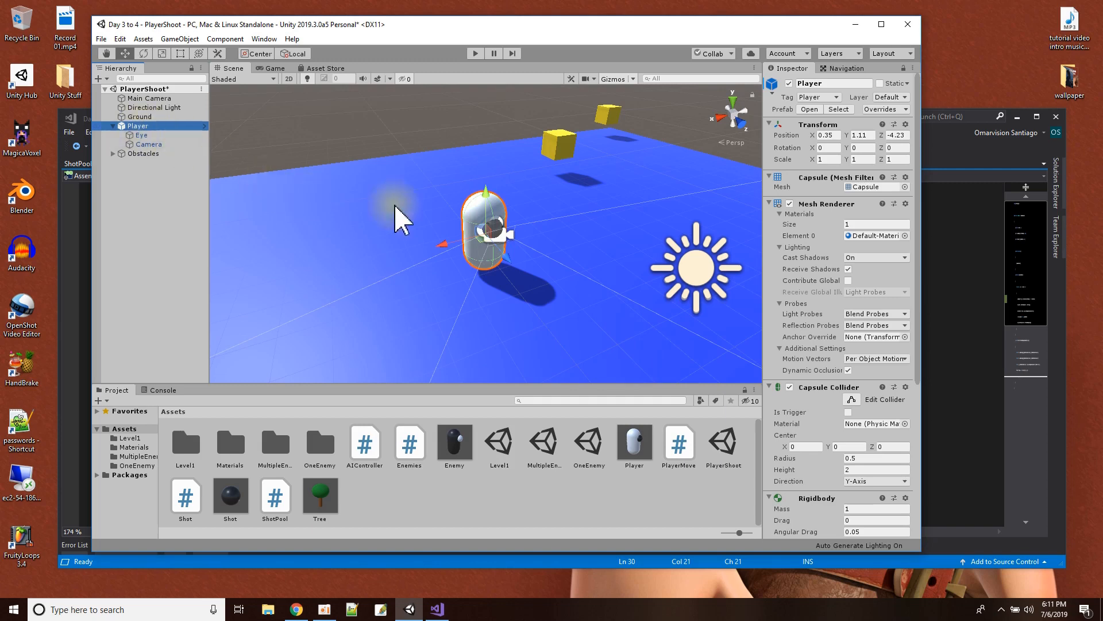
mouse_move(492, 241)
mouse_down()
mouse_move(400, 266)
mouse_move(387, 253)
mouse_move(544, 227)
mouse_move(350, 278)
mouse_move(477, 241)
mouse_up()
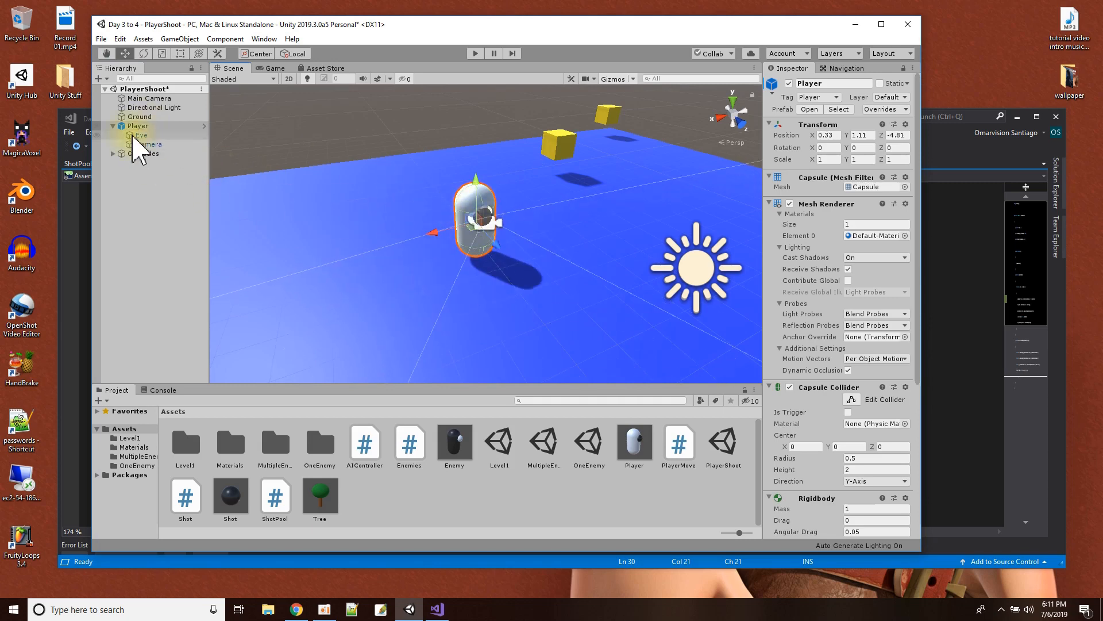
click(144, 53)
drag(455, 259, 402, 250)
mouse_move(358, 262)
mouse_down()
mouse_move(536, 262)
mouse_move(372, 278)
mouse_move(423, 281)
mouse_move(504, 270)
mouse_move(360, 253)
mouse_up()
click(135, 126)
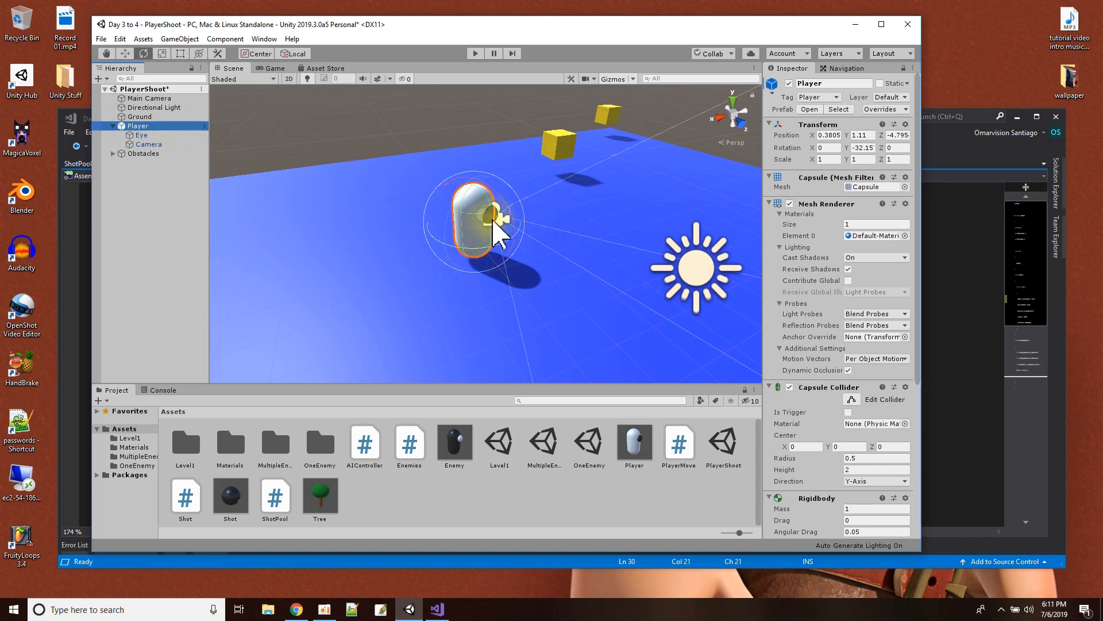
Play-test the scene through the Player's own camera, moving and turning the player among the obstacles, and stop play mode.
click(475, 53)
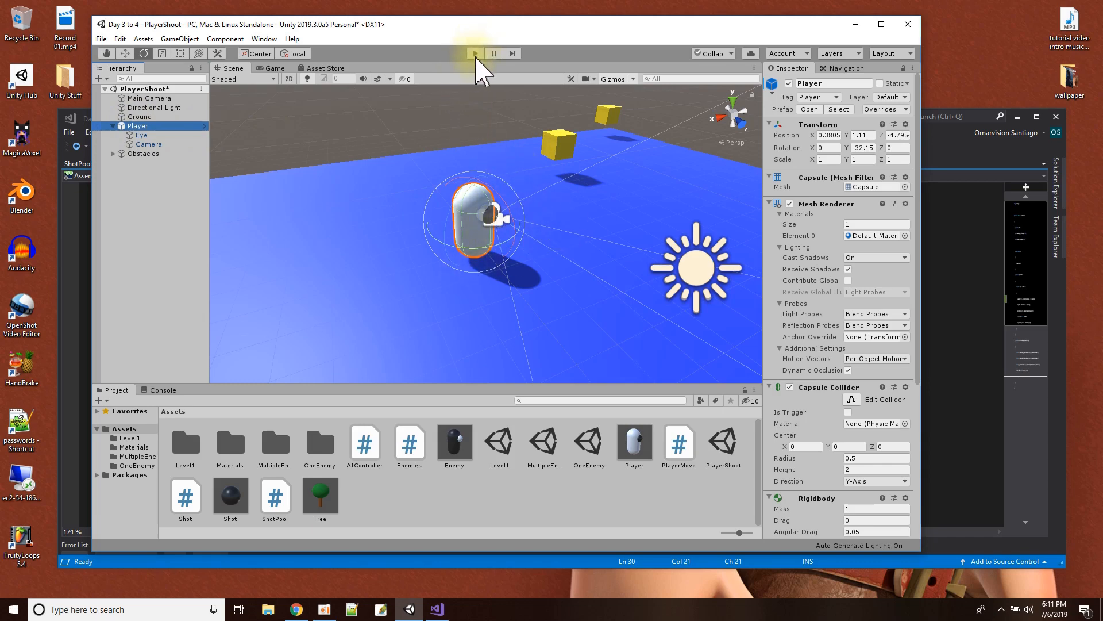
click(148, 144)
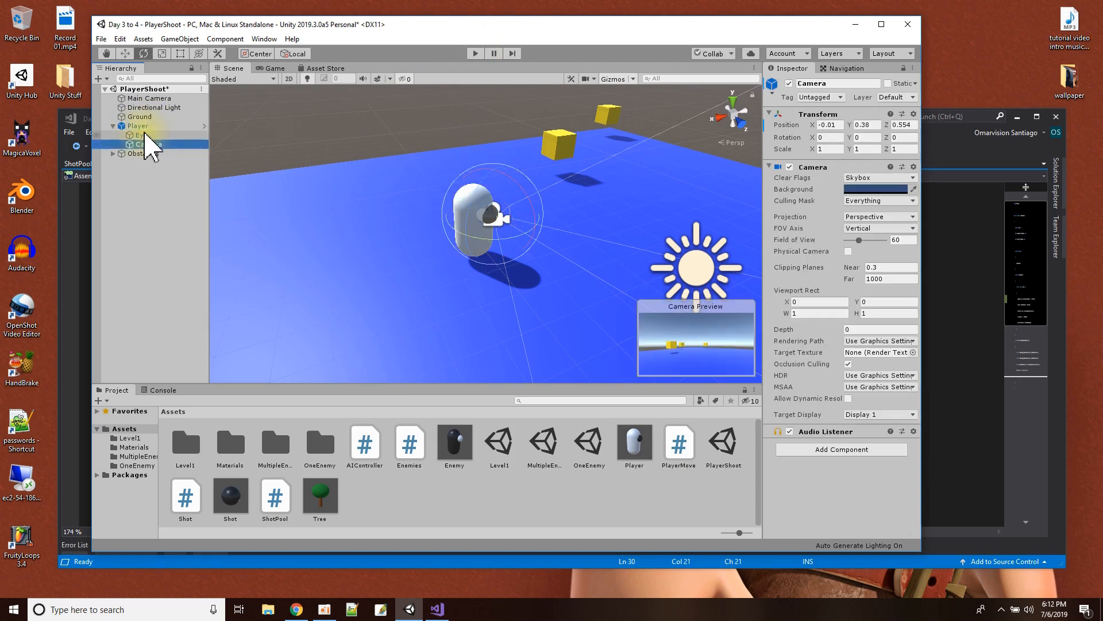
click(159, 127)
click(476, 54)
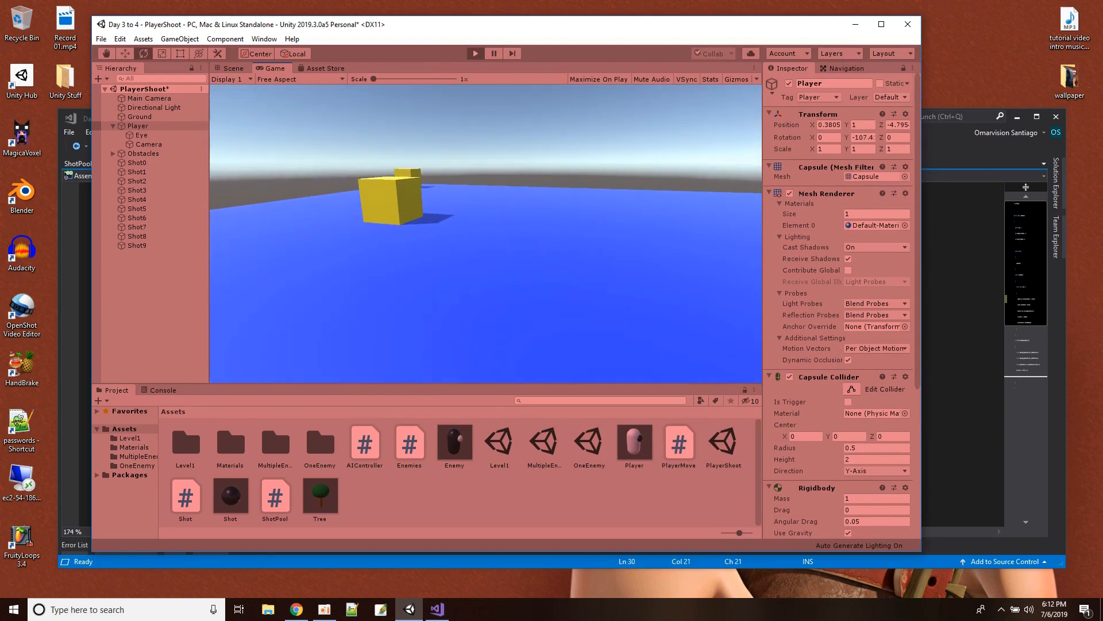
key(w)
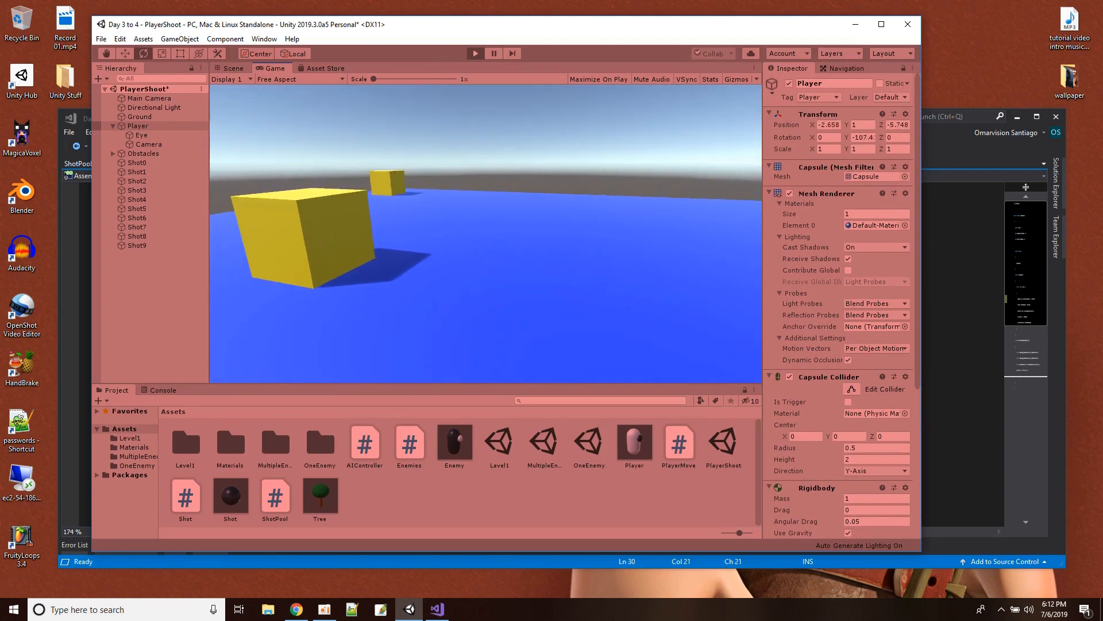
key(s)
key(d)
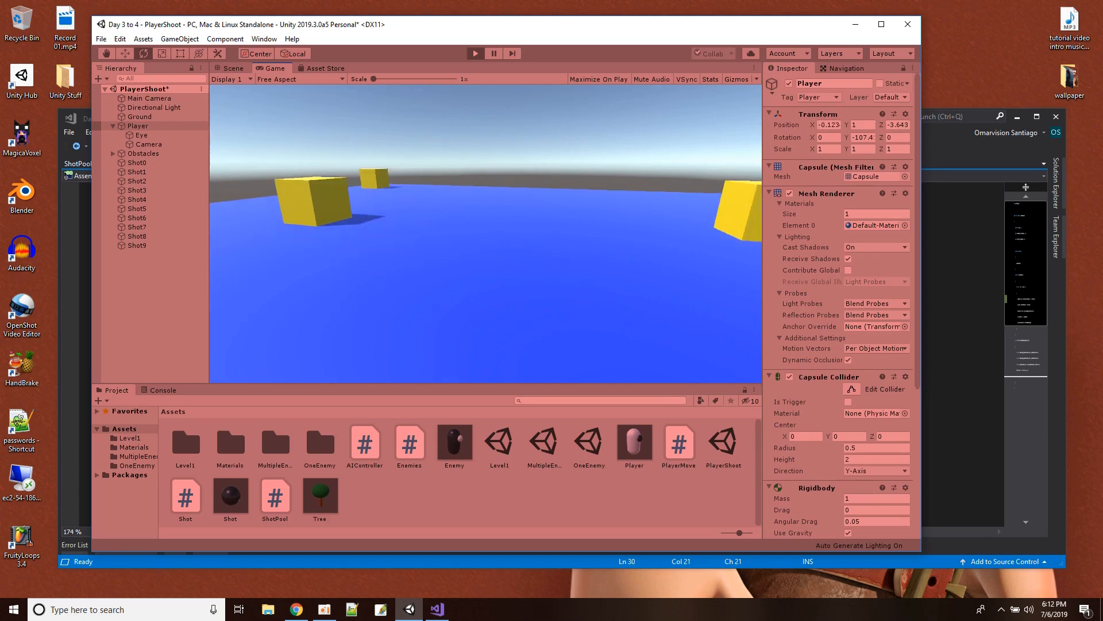
key(a)
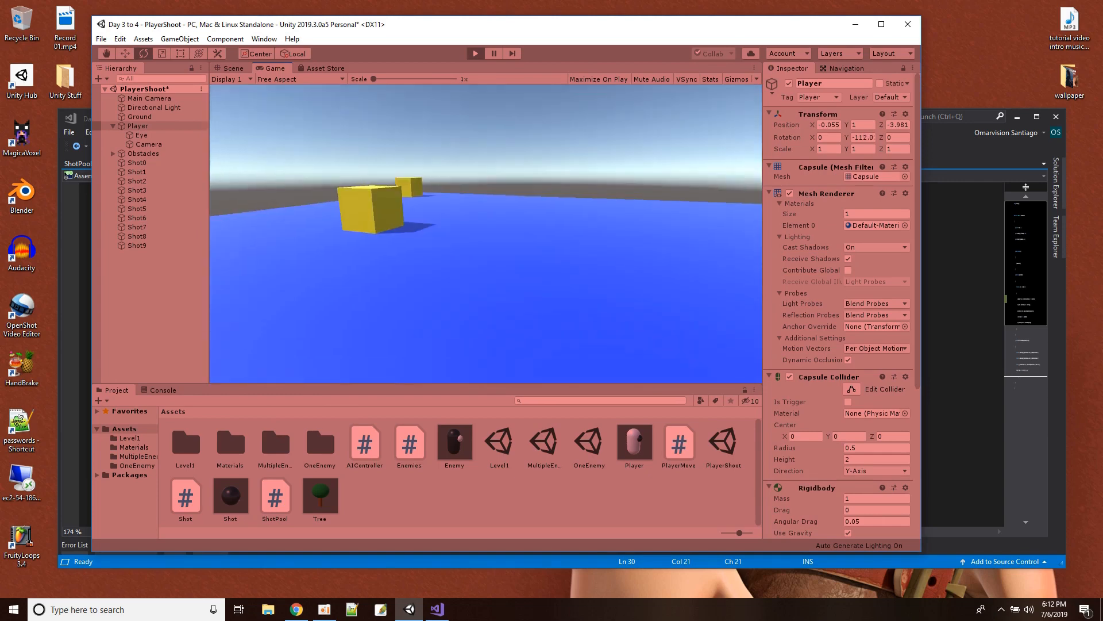
key(w)
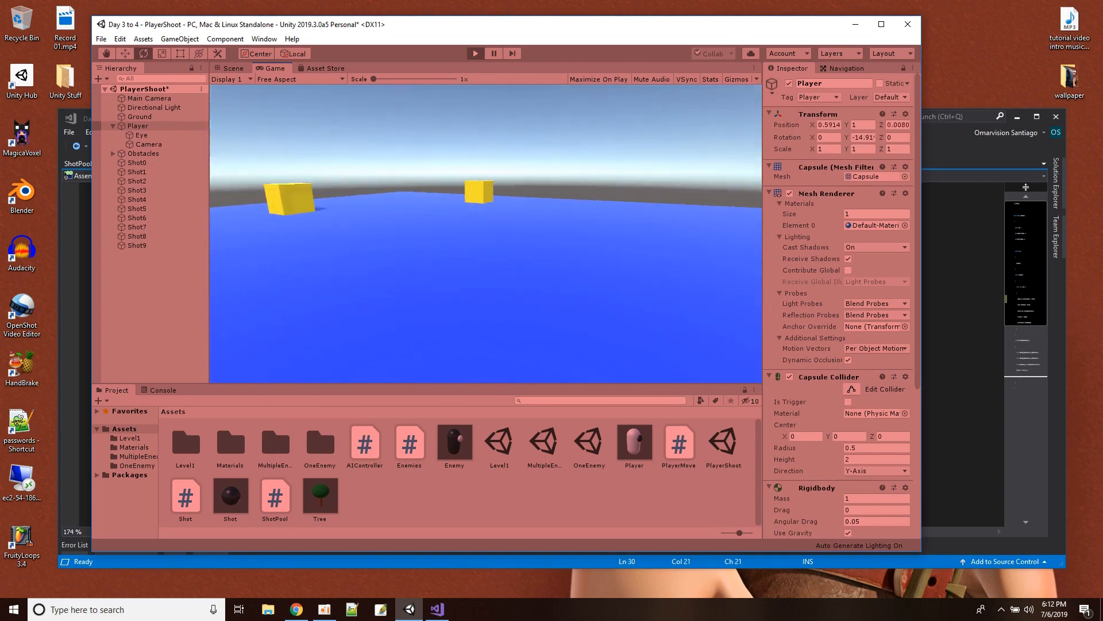
key(w)
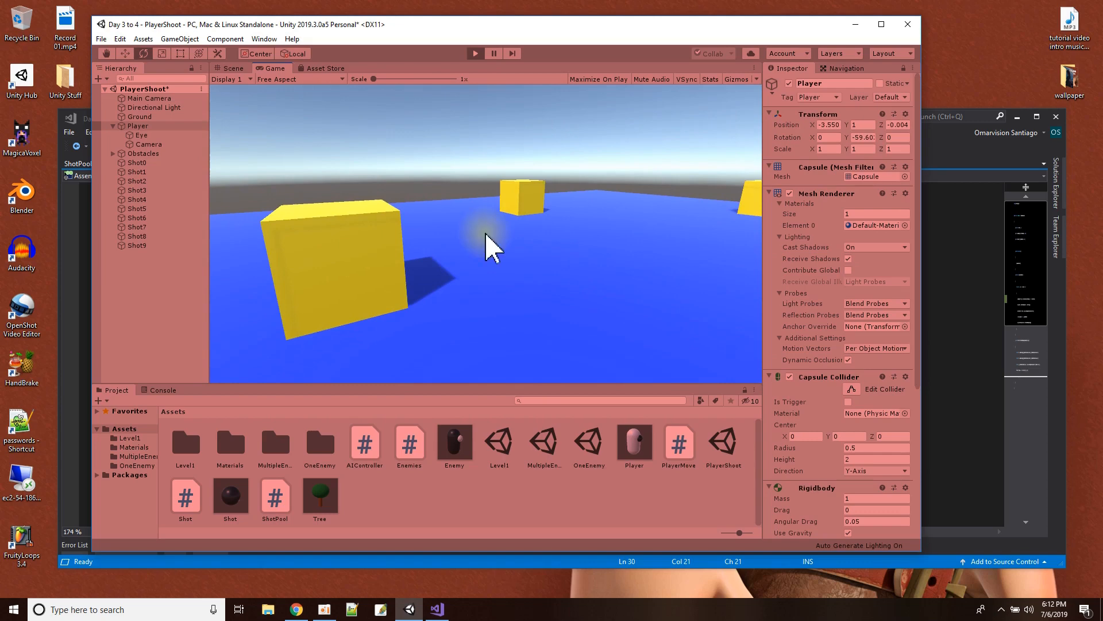
click(474, 54)
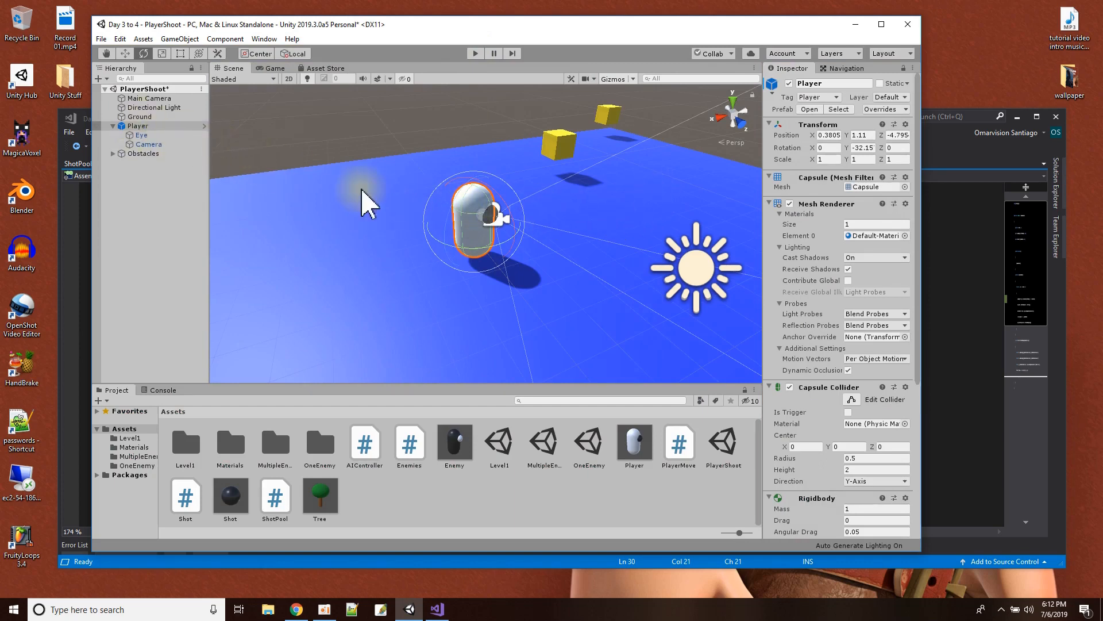
Review the Player's components down to Shot Pool and open its PlayerMove script in Visual Studio.
click(135, 127)
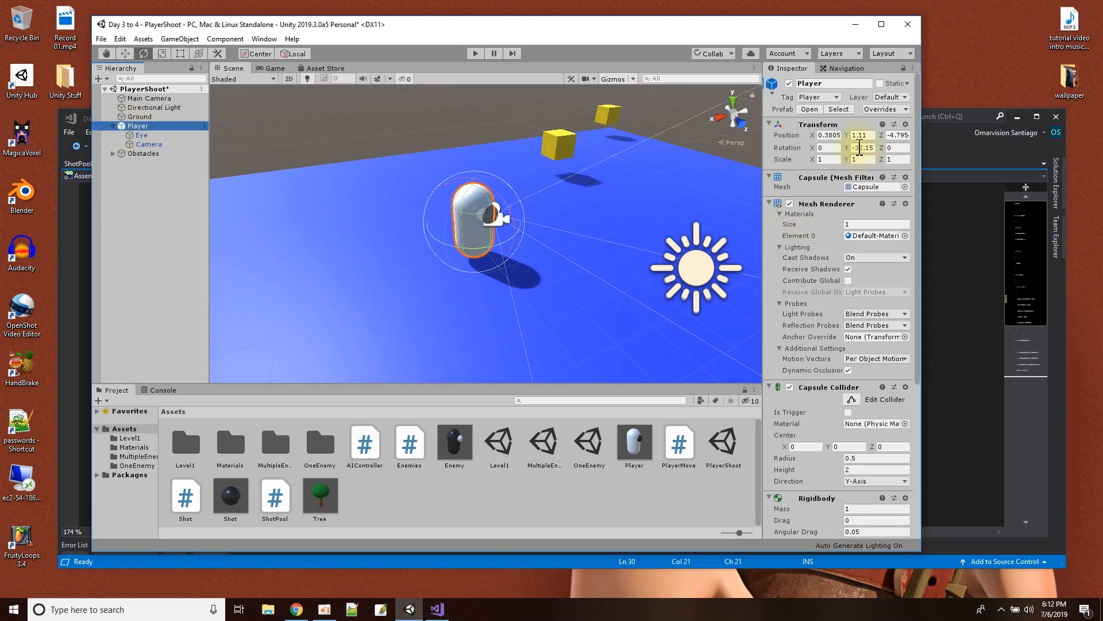
scroll(837, 316, down, 5)
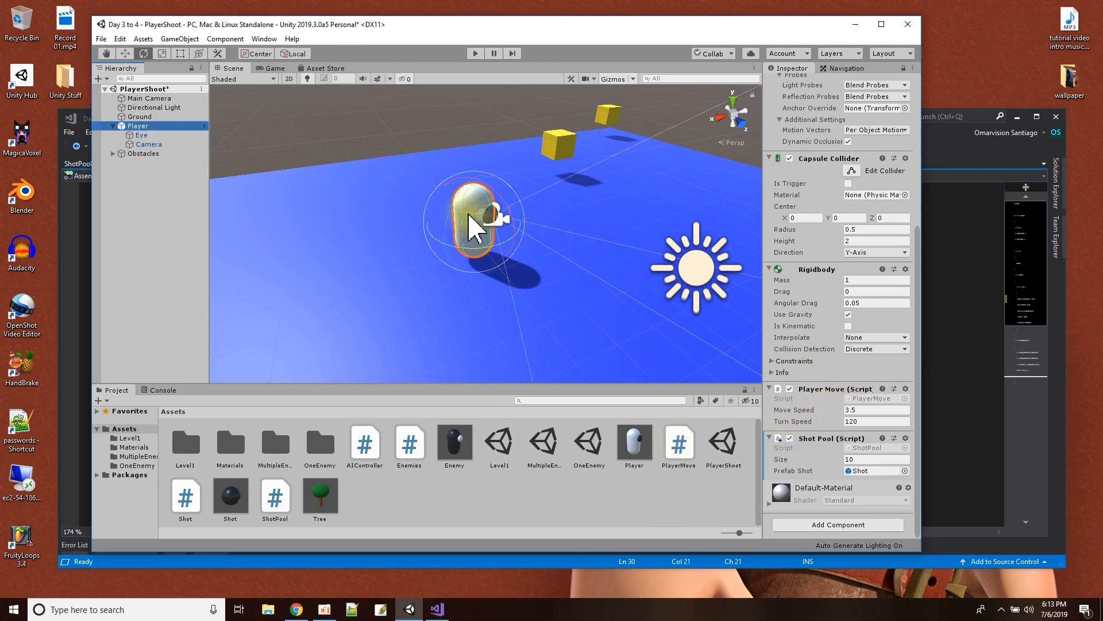
click(792, 218)
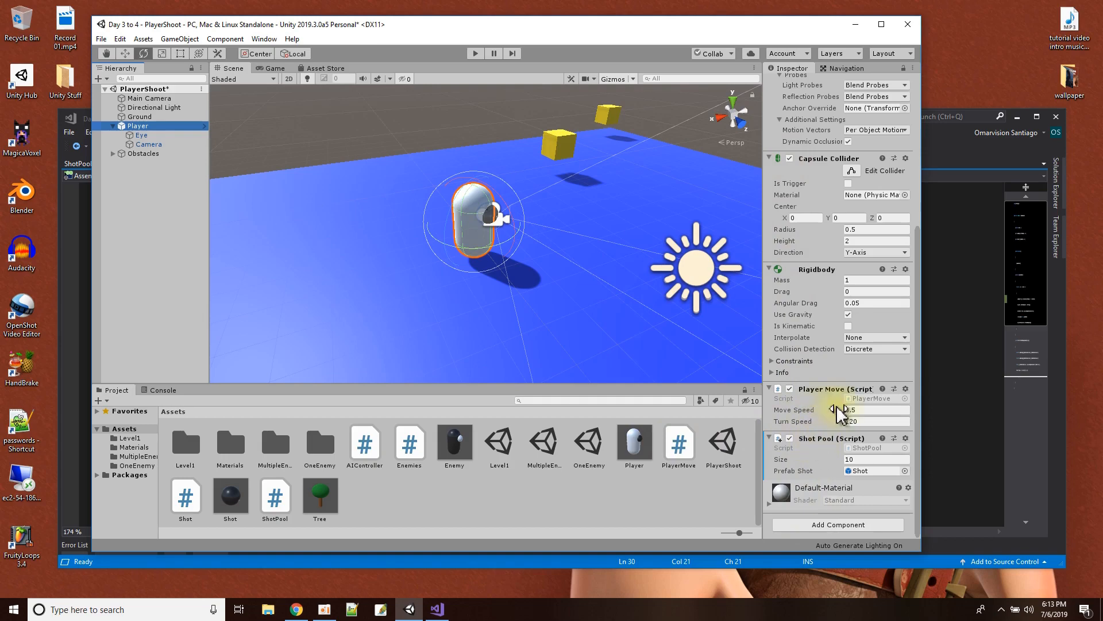
double_click(865, 399)
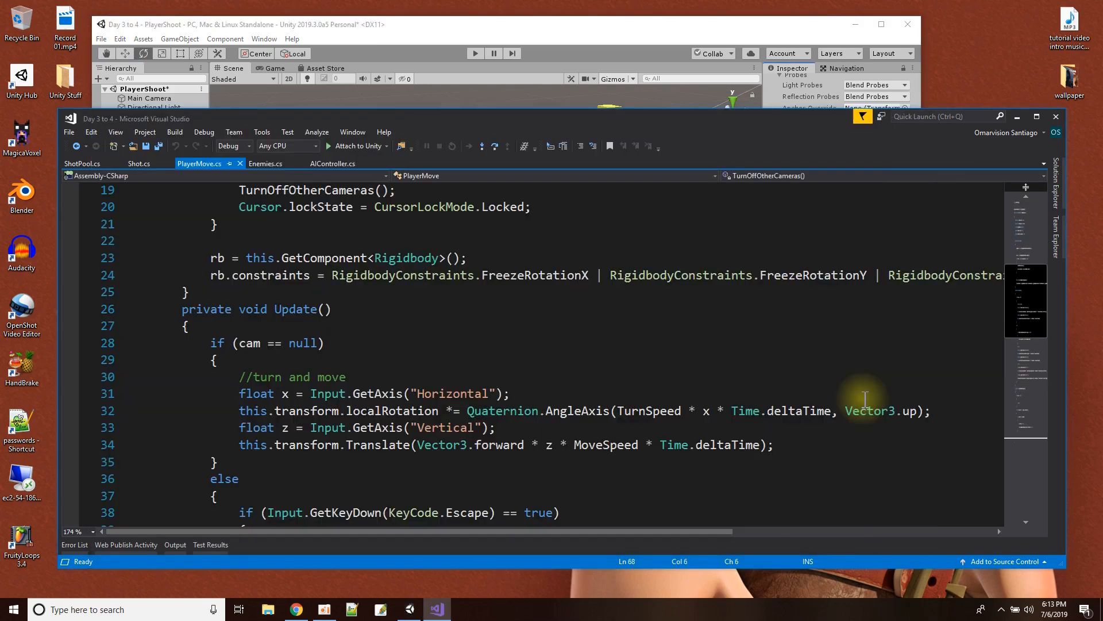
Examine the start of PlayerMove, from the RequireComponent attribute through the speed, Rigidbody and Camera fields.
scroll(533, 339, up, 6)
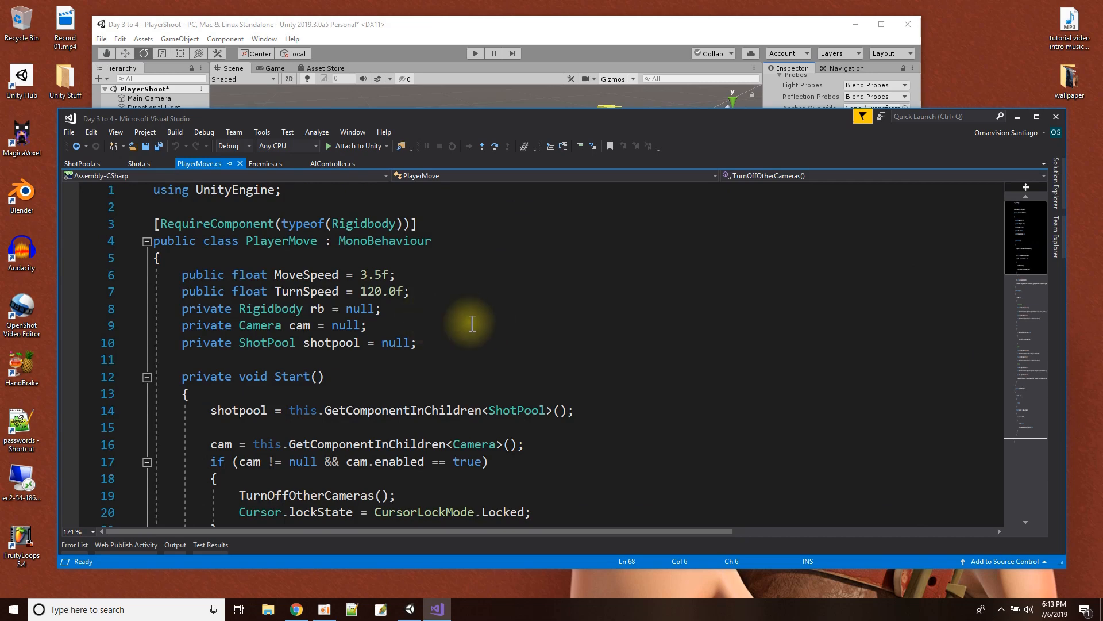
drag(422, 223, 116, 230)
click(392, 271)
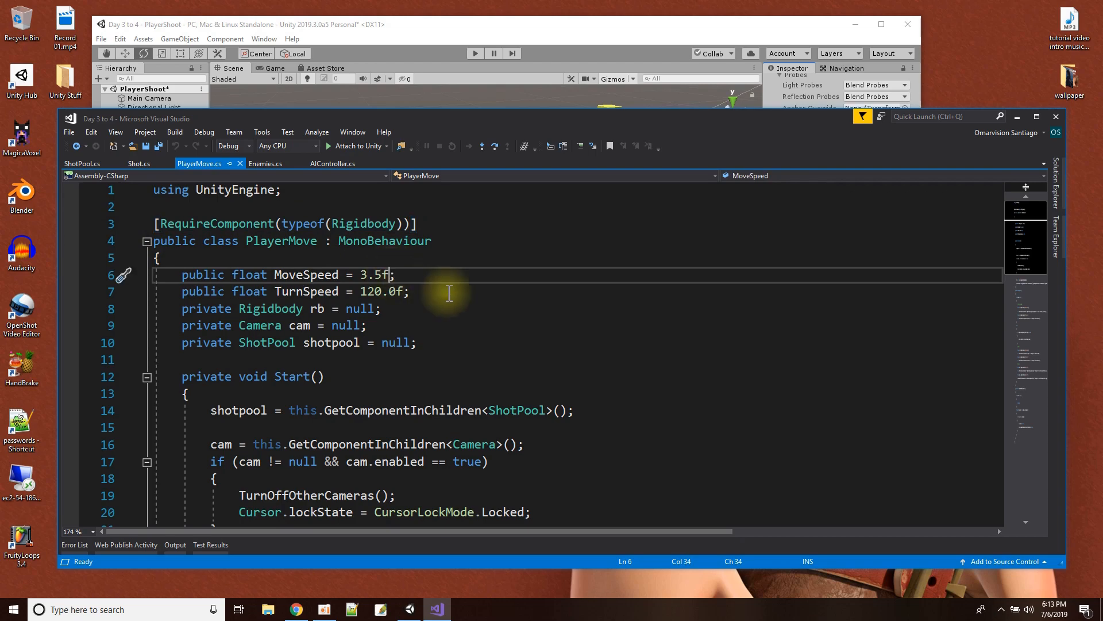
drag(183, 274, 445, 289)
click(383, 310)
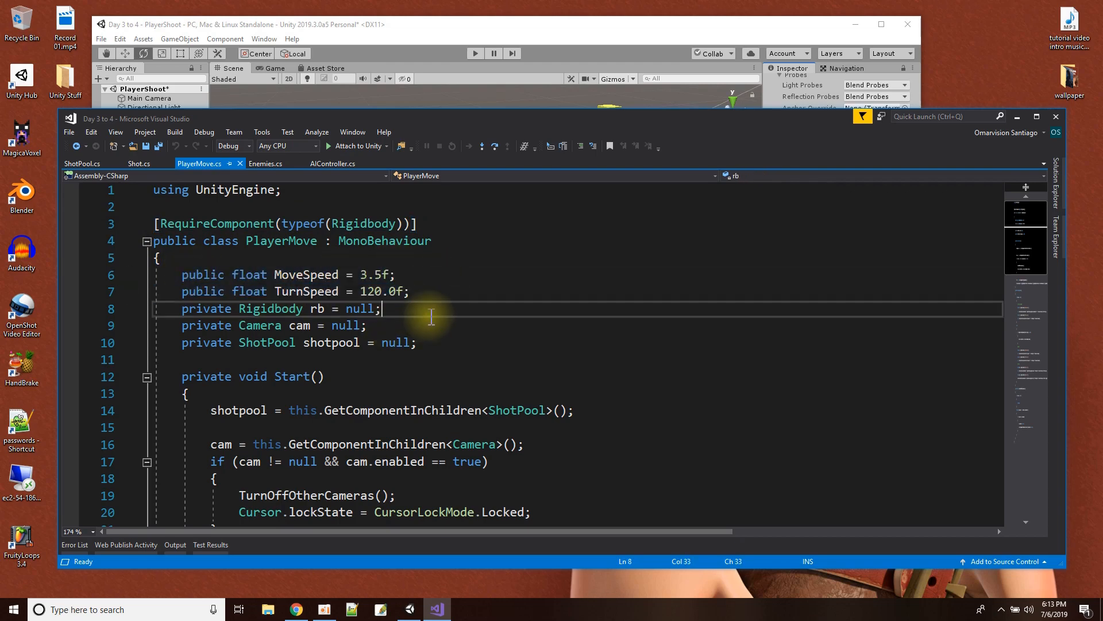
click(242, 325)
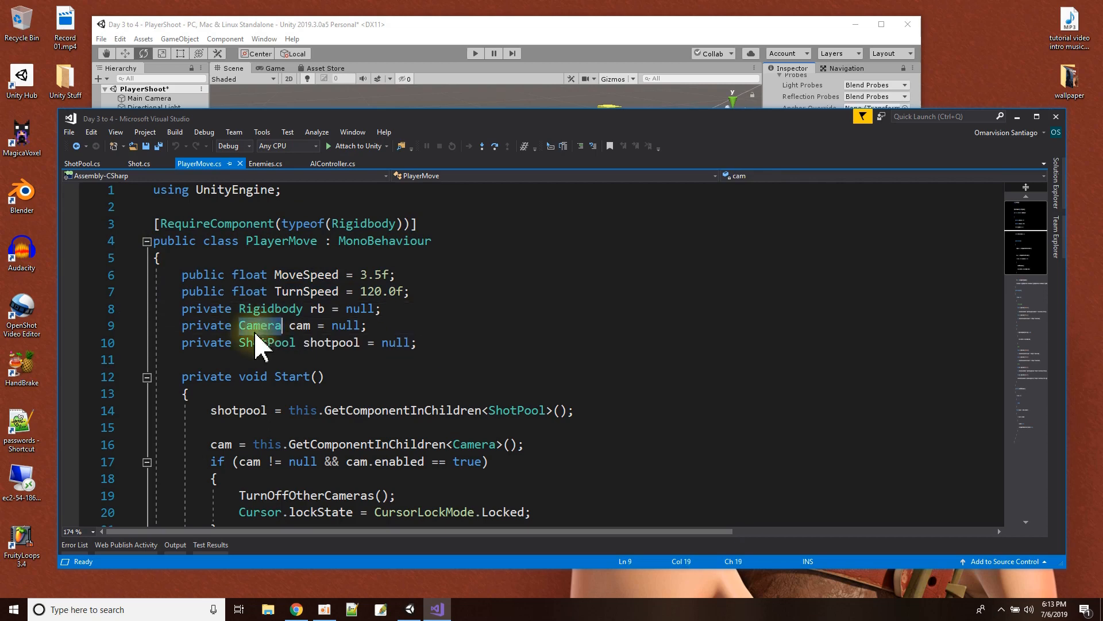
click(182, 325)
drag(182, 325, 443, 322)
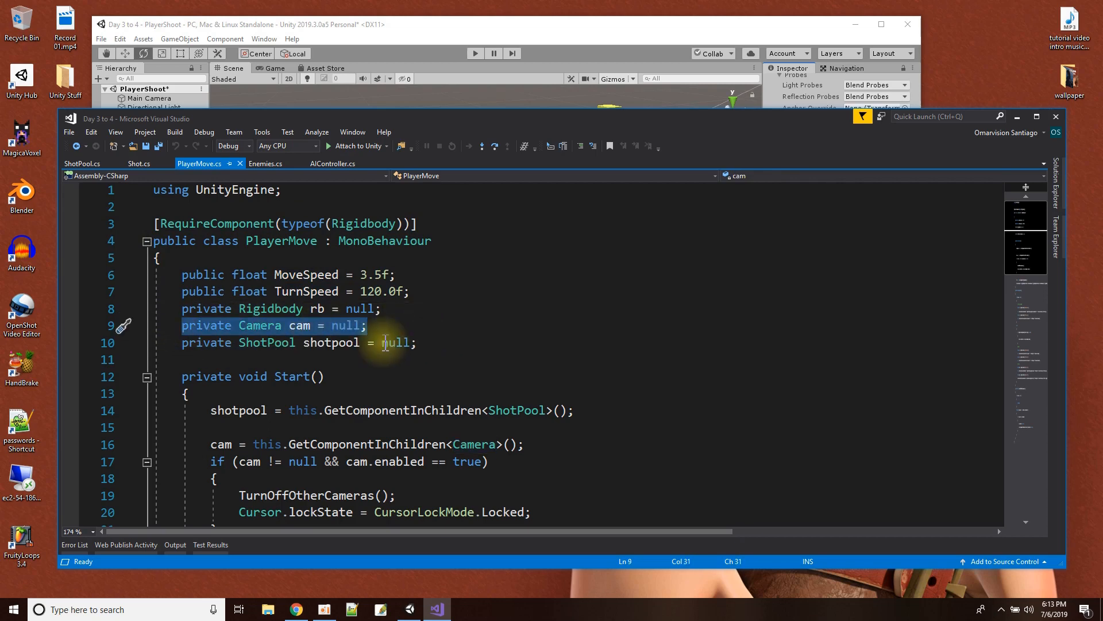
Examine the Start method in PlayerMove, highlighting the line that assigns cam from GetComponentInChildren<Camera>.
scroll(428, 357, down, 2)
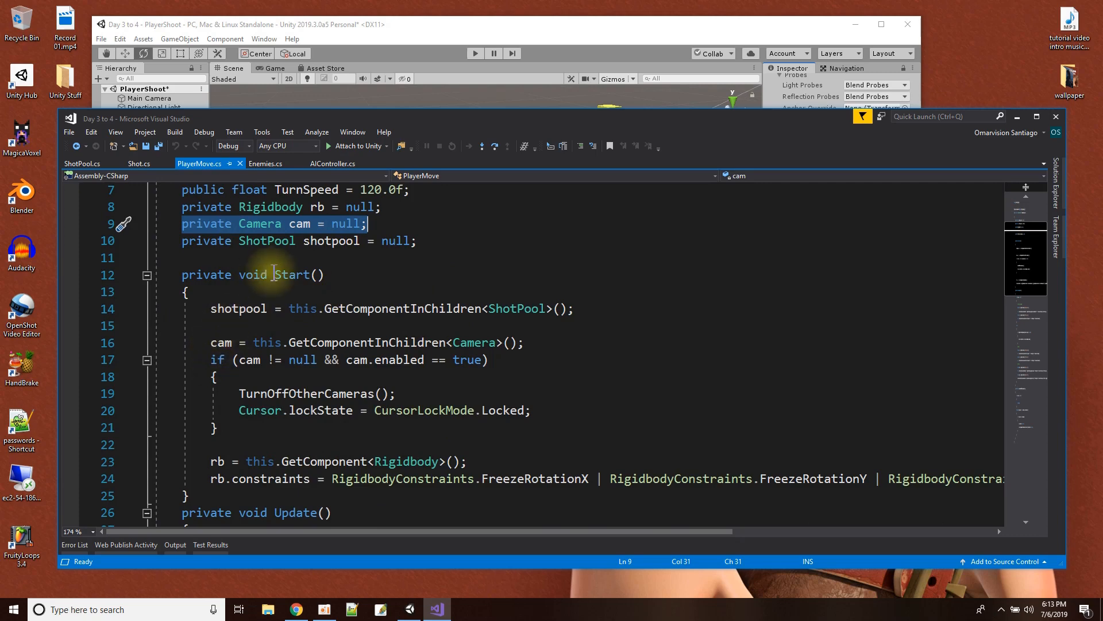
click(274, 274)
drag(211, 343, 552, 342)
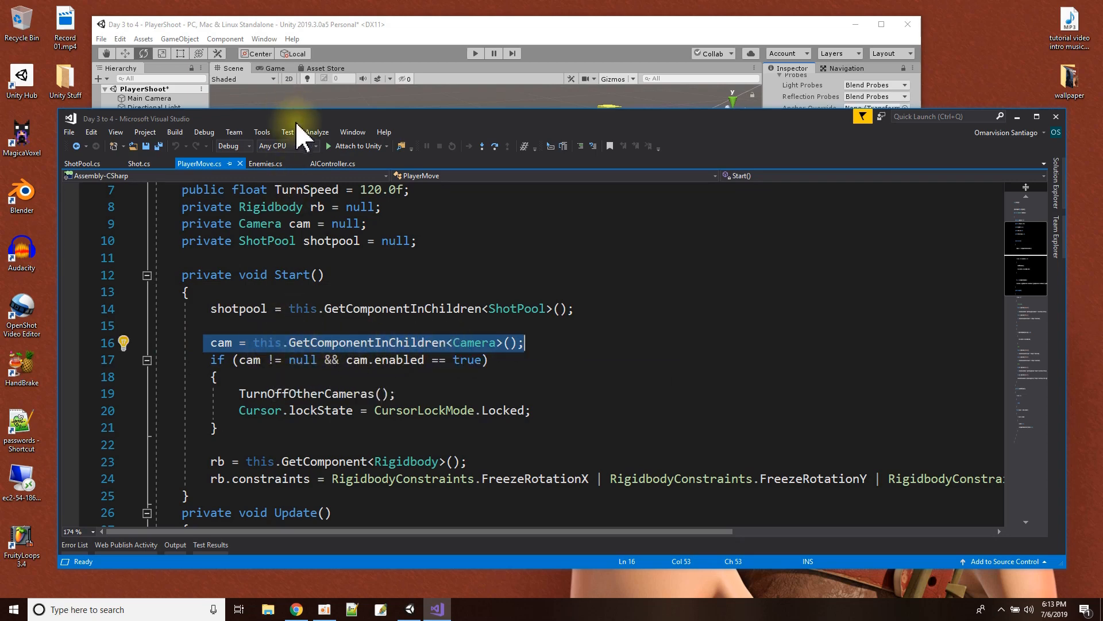
Move the code window clear of Unity's Hierarchy, switch to Unity and deactivate the Player's Camera child.
drag(295, 123, 437, 149)
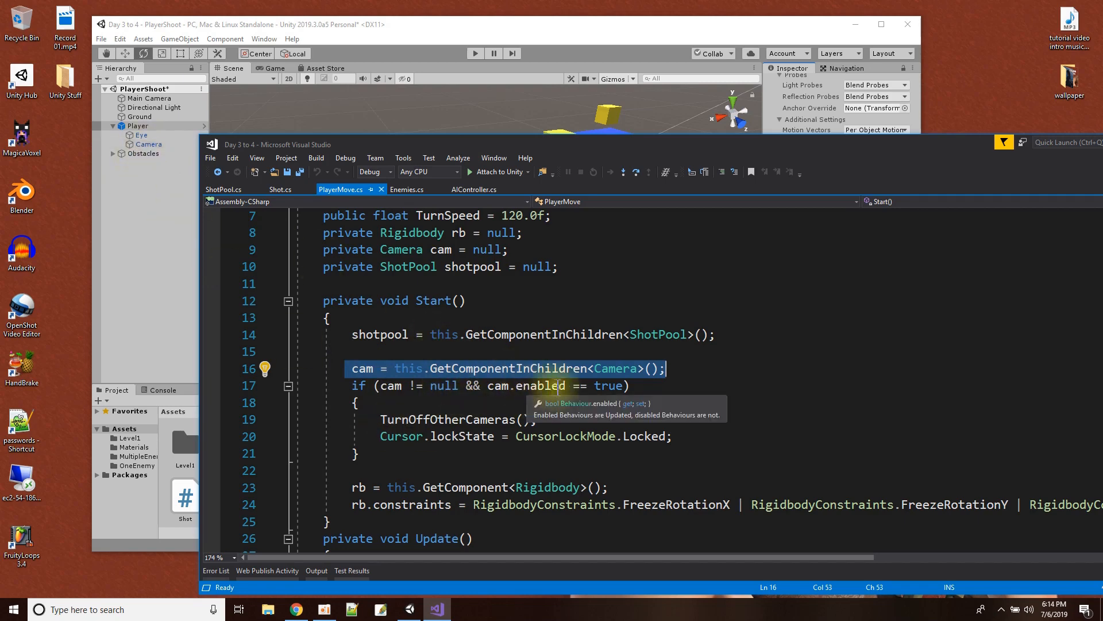
click(148, 143)
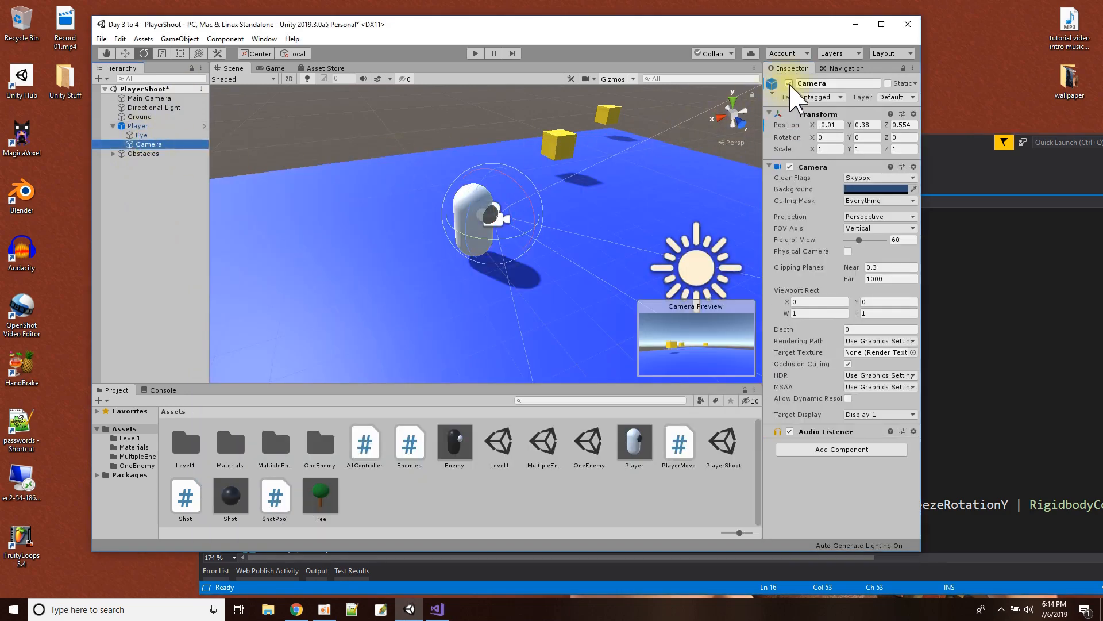
click(789, 83)
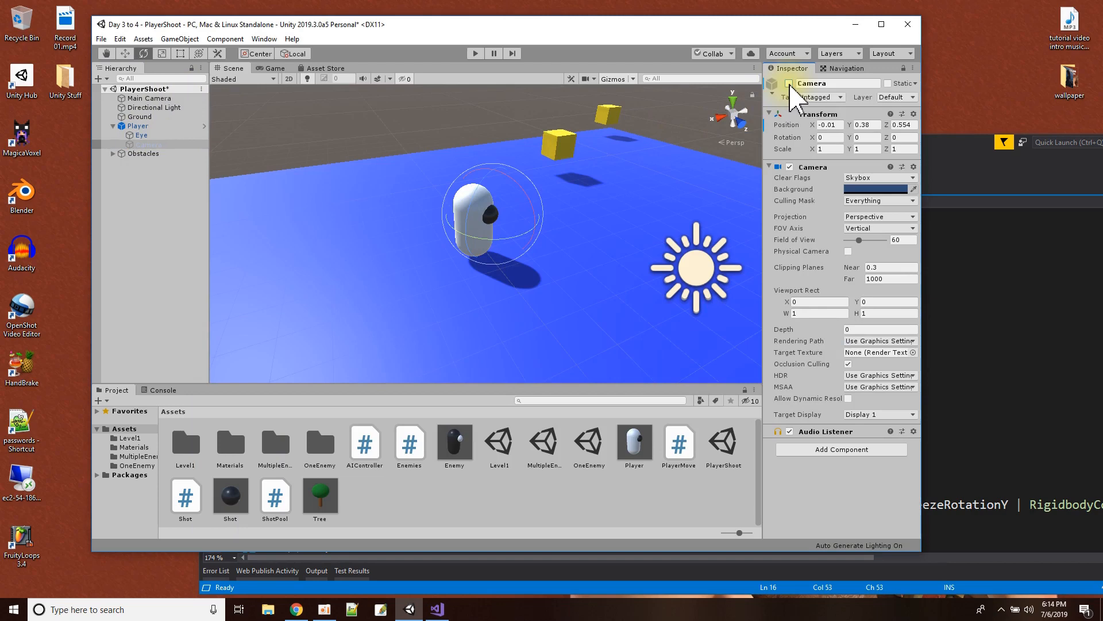
Reactivate the Player's Camera child, switch to Visual Studio and highlight the TurnOffOtherCameras call in PlayerMove's Start method.
click(789, 83)
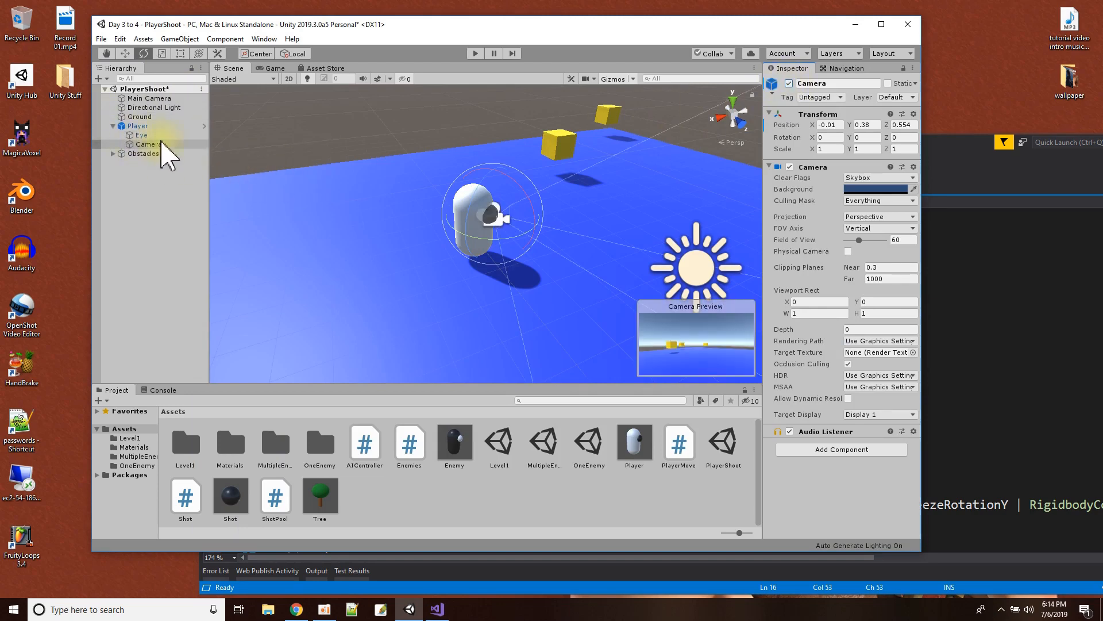
click(1013, 347)
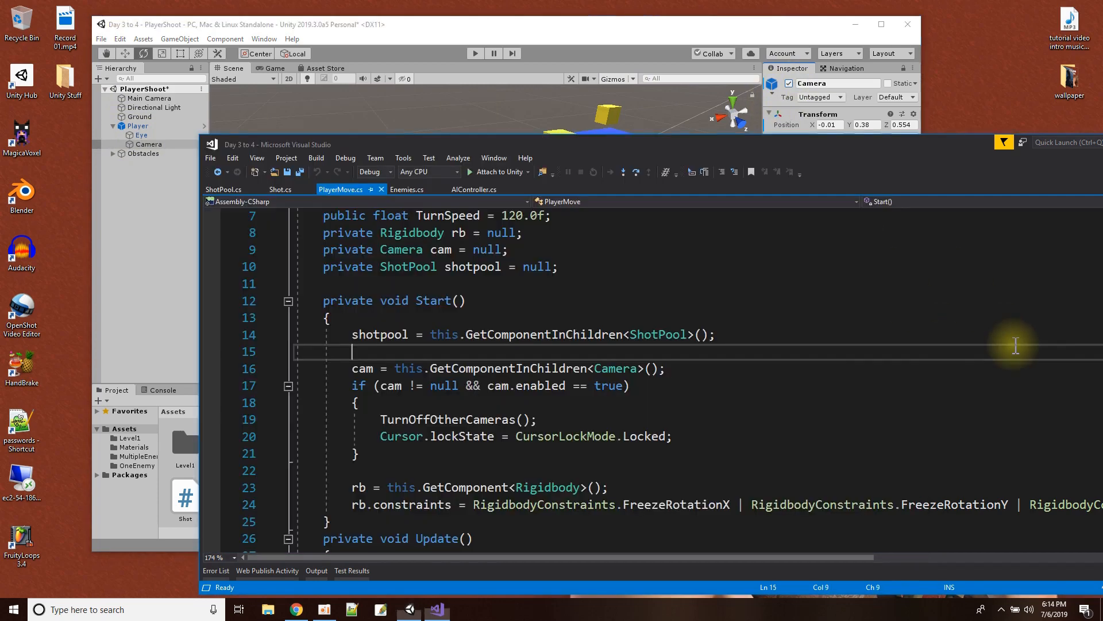
click(660, 388)
scroll(666, 397, down, 2)
drag(375, 317, 573, 314)
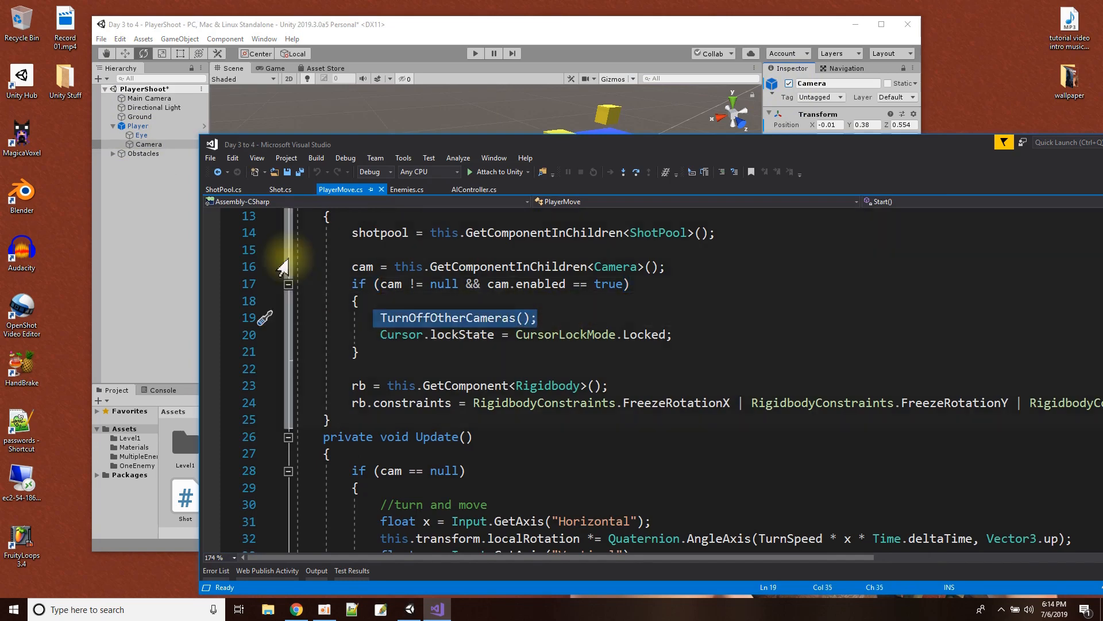
Switch to Unity and save the PlayerShoot scene.
click(220, 24)
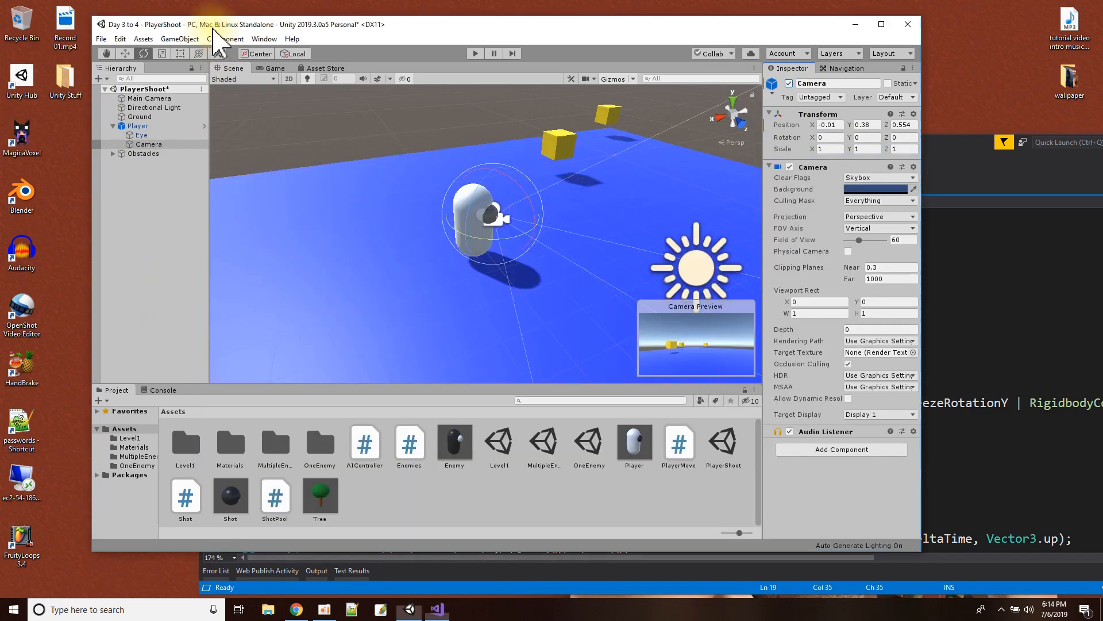
click(101, 39)
click(121, 82)
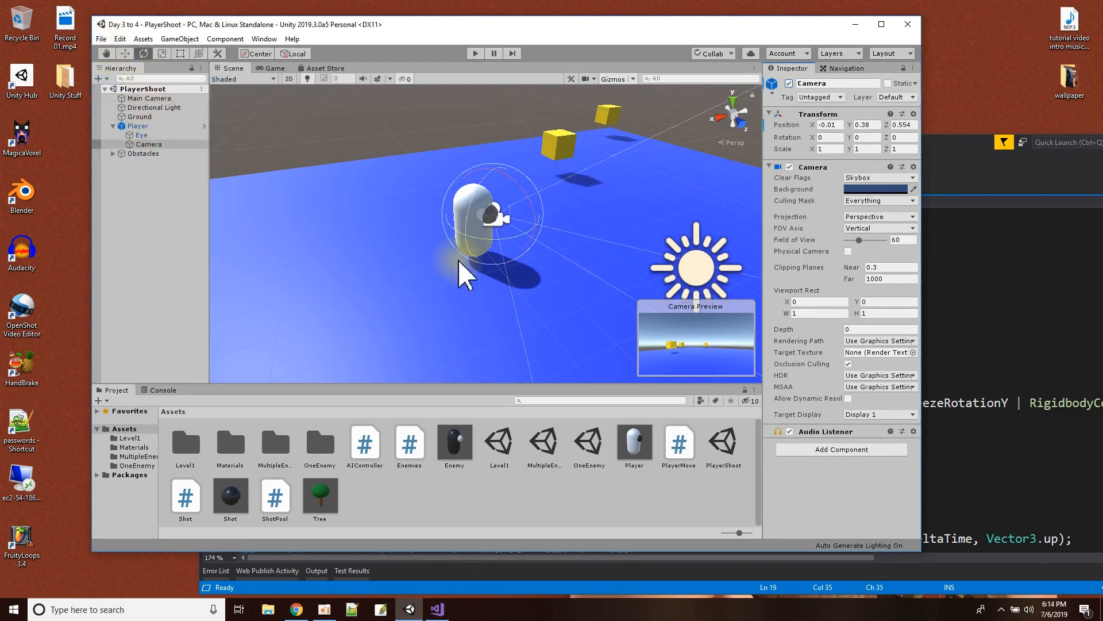
Compare the Player's Camera child with the Main Camera, including their Camera and Audio Listener components.
click(148, 145)
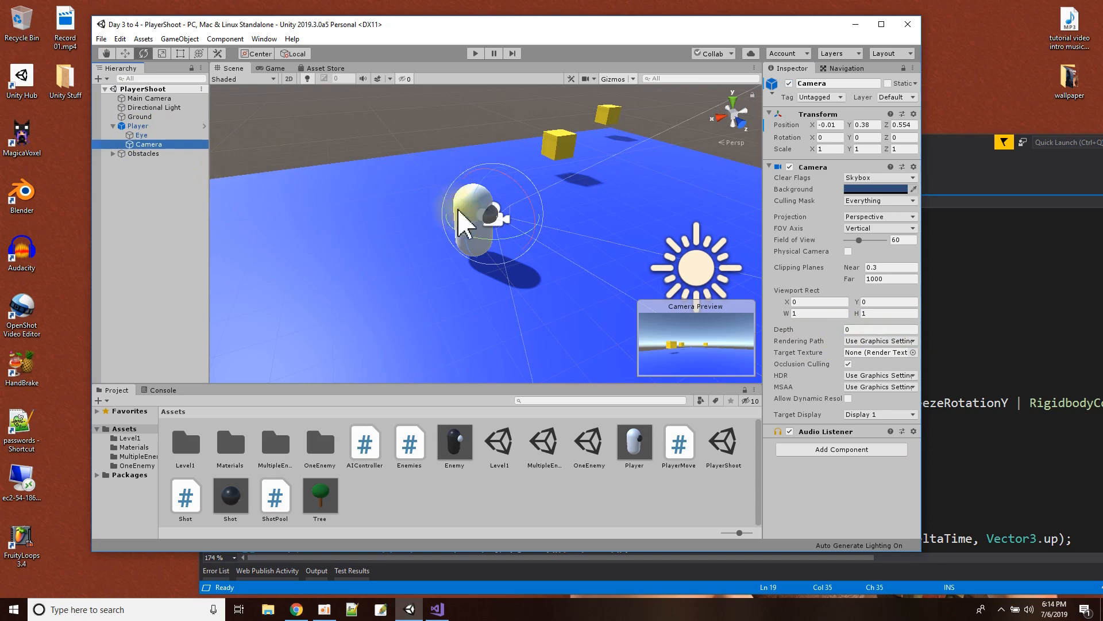
click(142, 100)
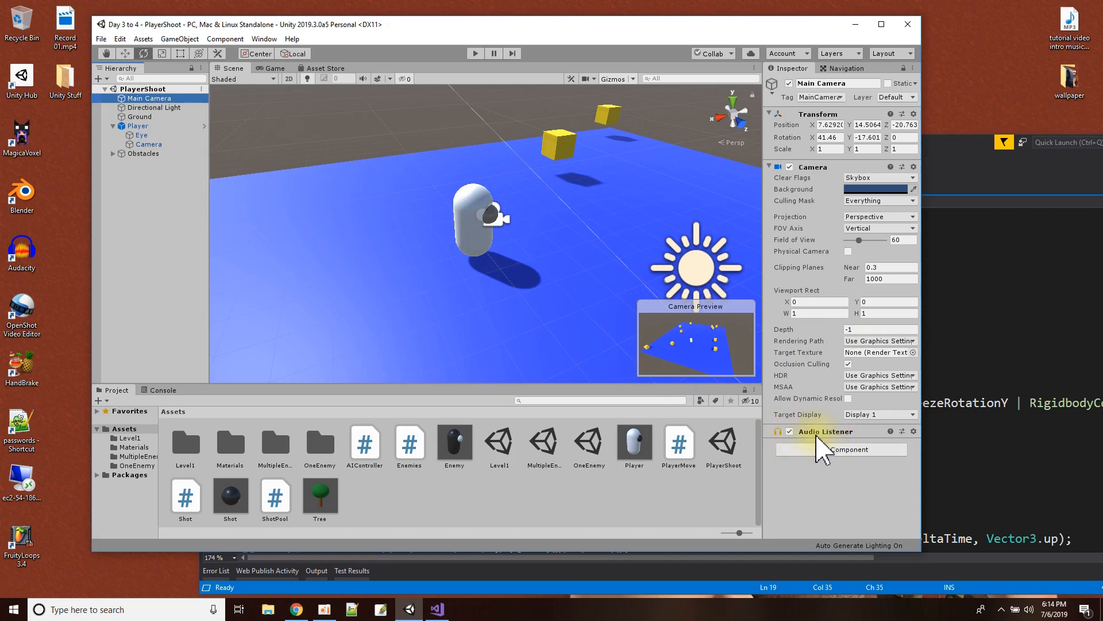
click(150, 144)
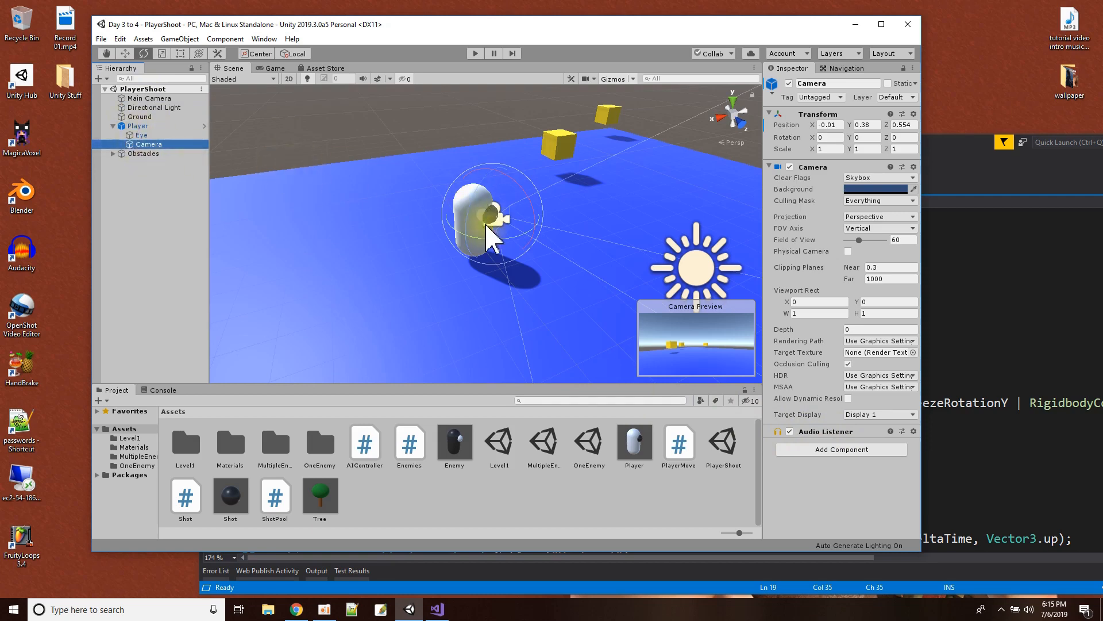
Switch to Visual Studio and highlight the TurnOffOtherCameras call and the CursorLockMode.Locked line in Start.
click(1032, 322)
drag(383, 317, 497, 318)
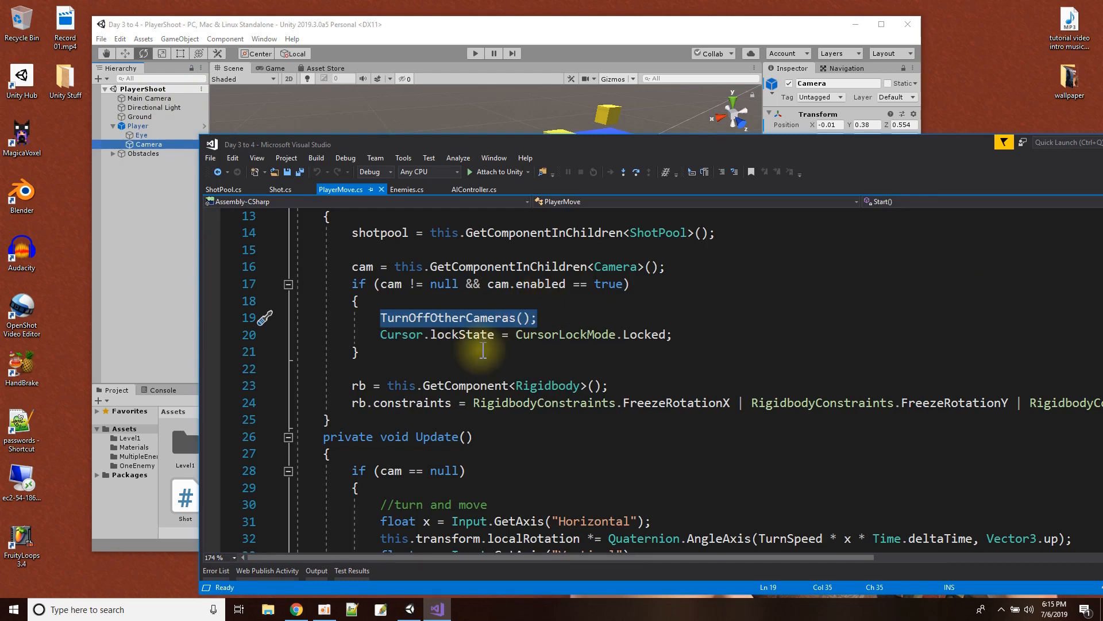
drag(380, 334, 671, 336)
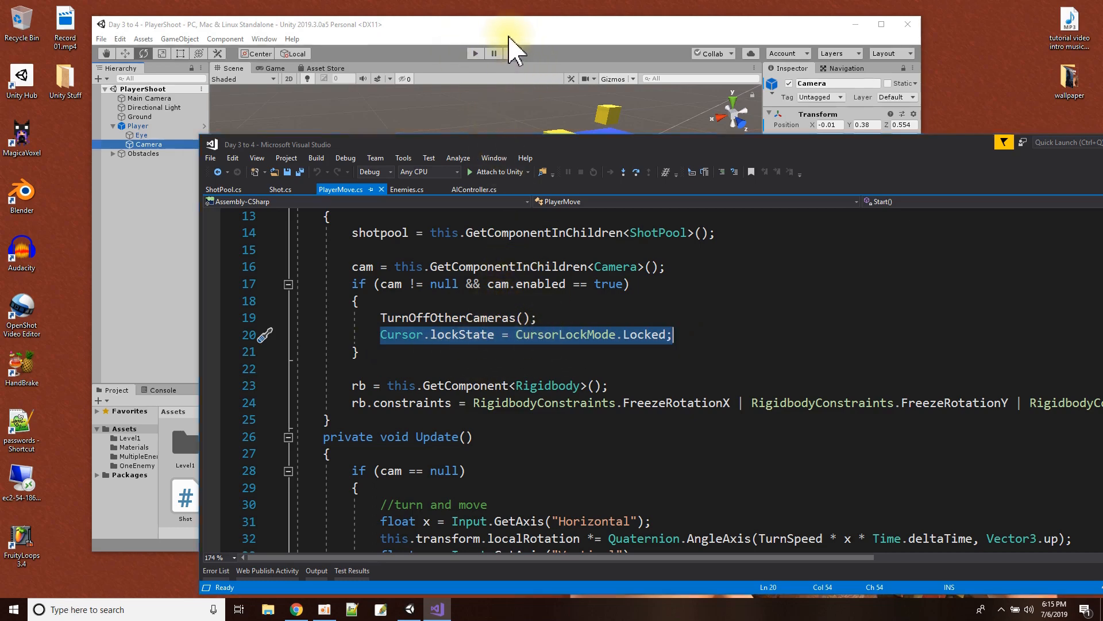
Switch to Unity and play-test the scene twice through the Player's camera, checking the cursor lock and its release.
click(475, 53)
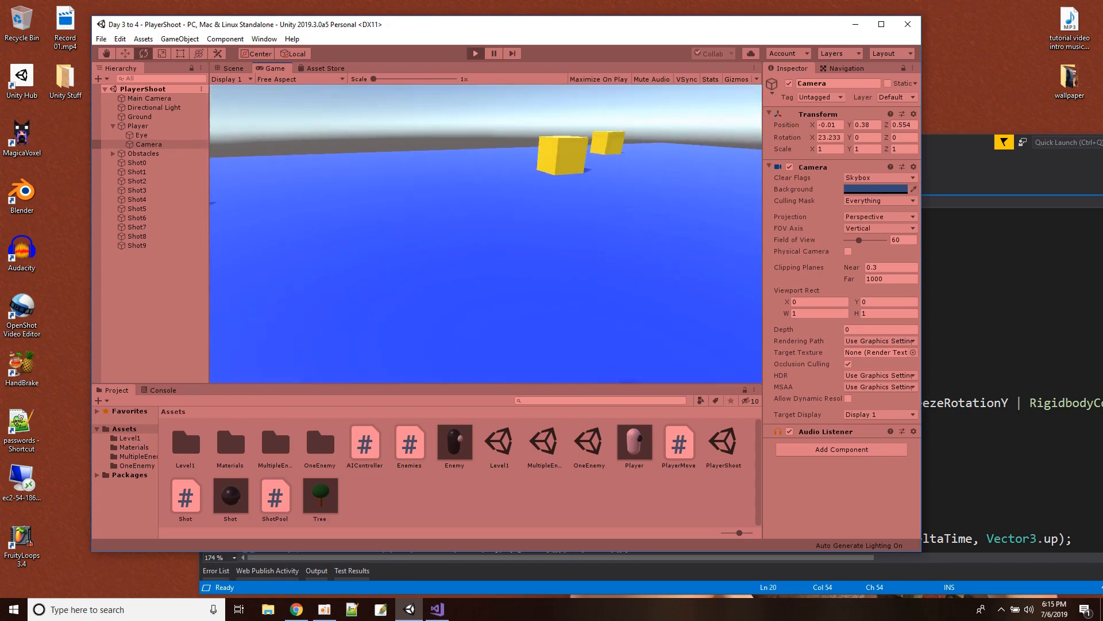
key(Escape)
click(475, 54)
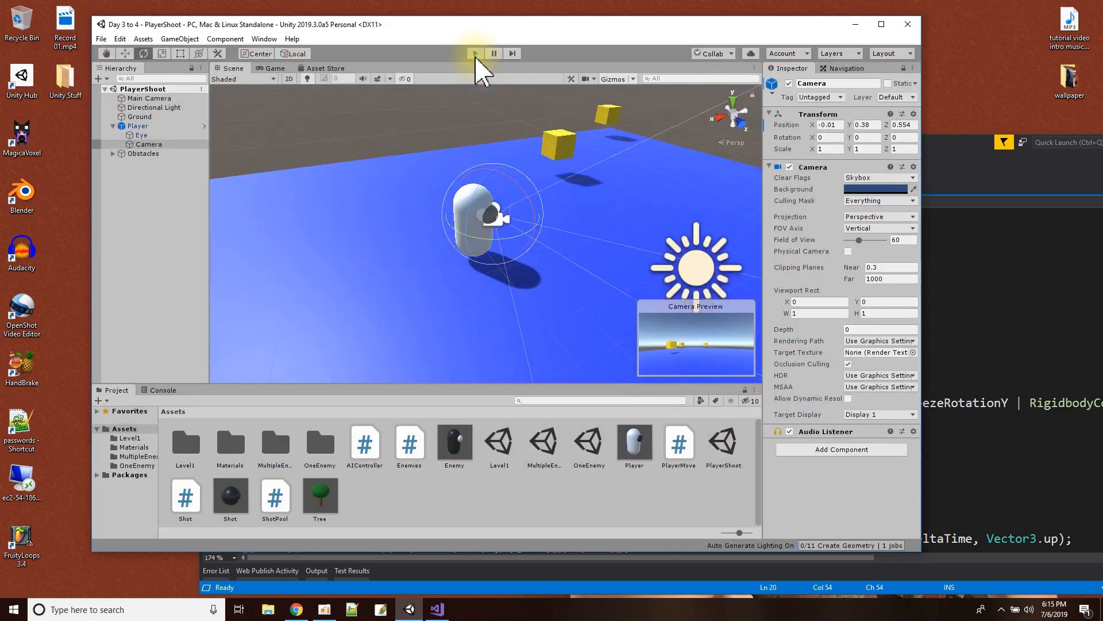
click(475, 54)
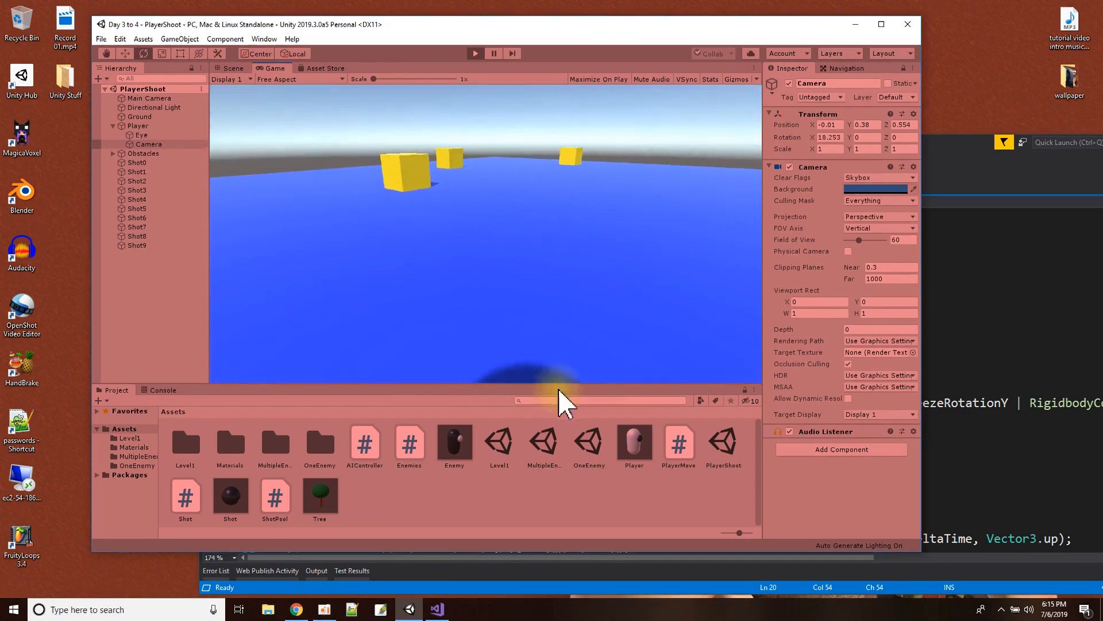
click(476, 53)
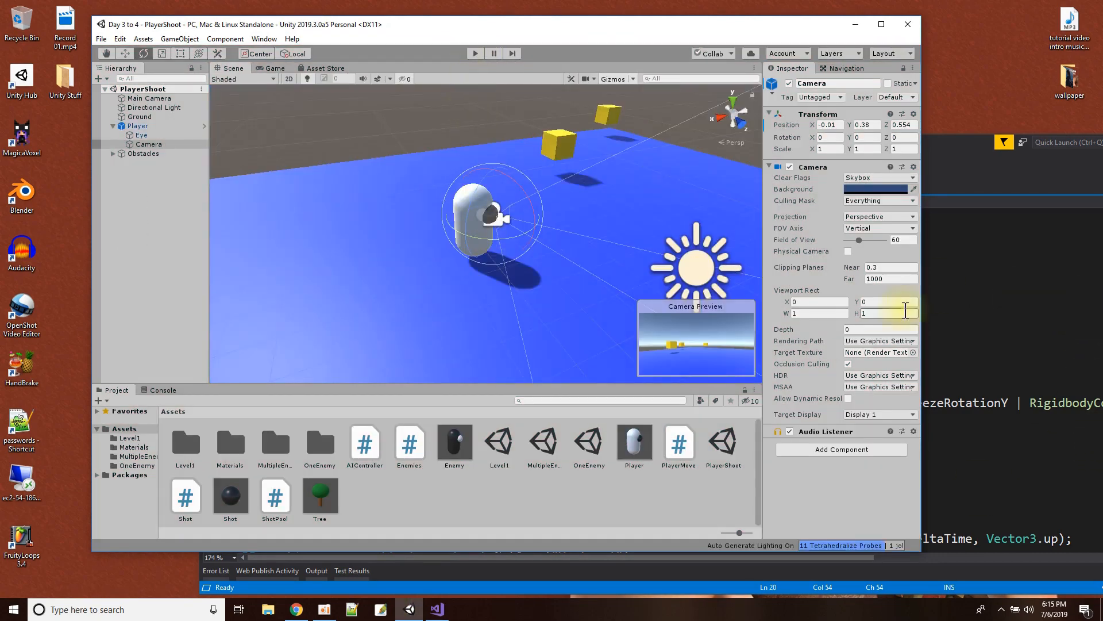
Switch to Visual Studio and examine the rest of Start, highlighting the cursor lock line and the Rigidbody rotation constraints.
click(1014, 305)
drag(380, 335, 647, 340)
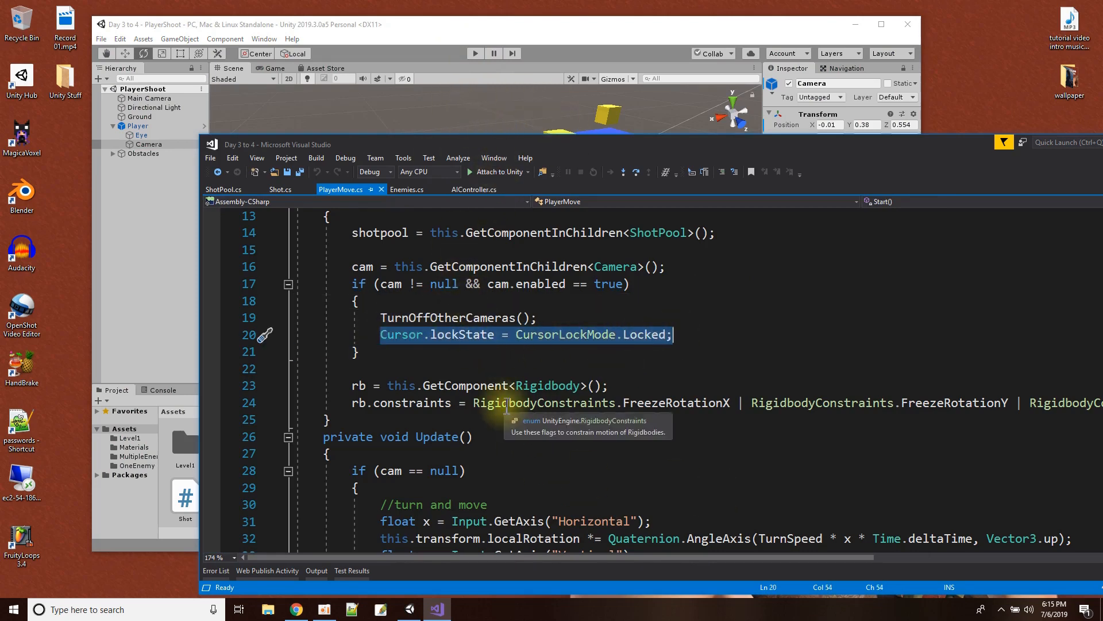
scroll(741, 439, down, 1)
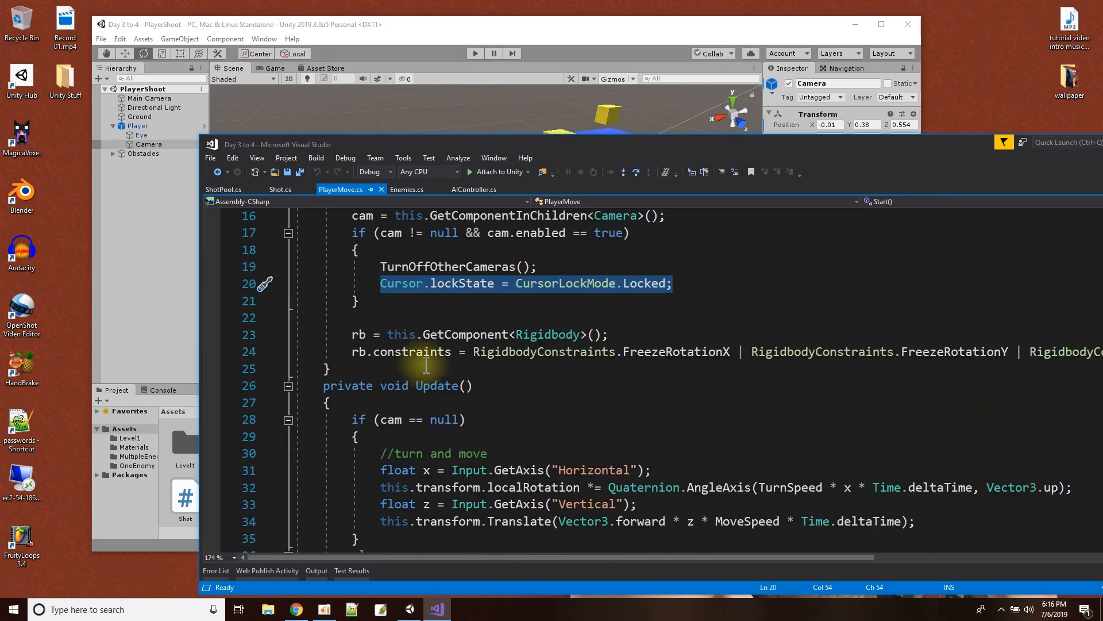
drag(341, 338, 865, 353)
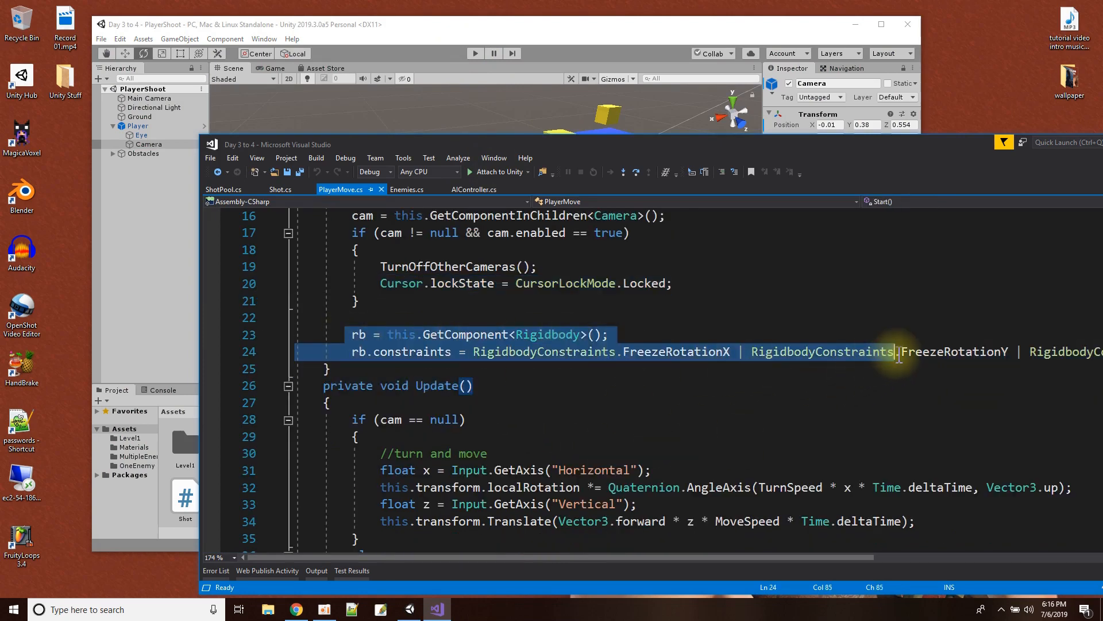
ctrl+scroll(592, 410, down, 3)
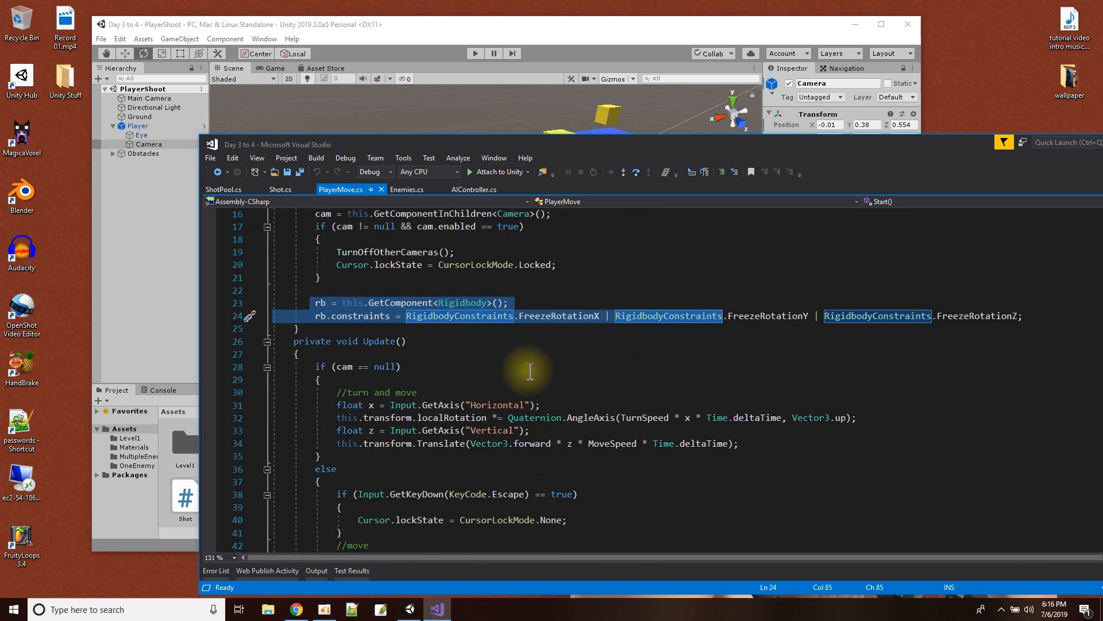
ctrl+scroll(530, 371, up, 3)
Examine the start of Update, highlighting the turn-and-move code that runs when cam is null.
scroll(530, 371, down, 3)
click(461, 248)
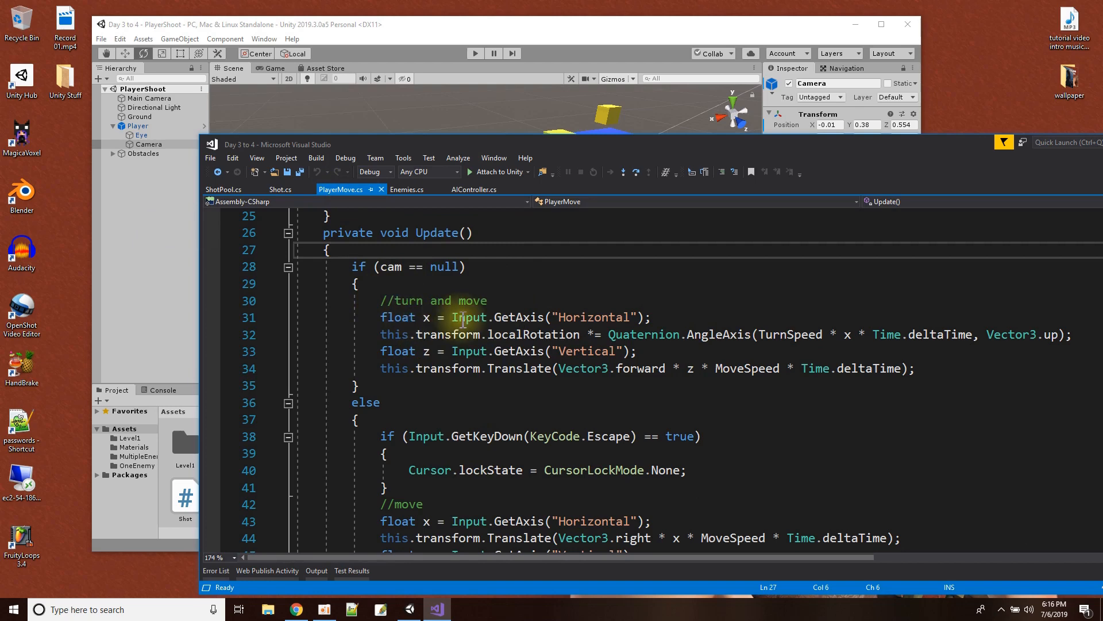
drag(381, 300, 925, 372)
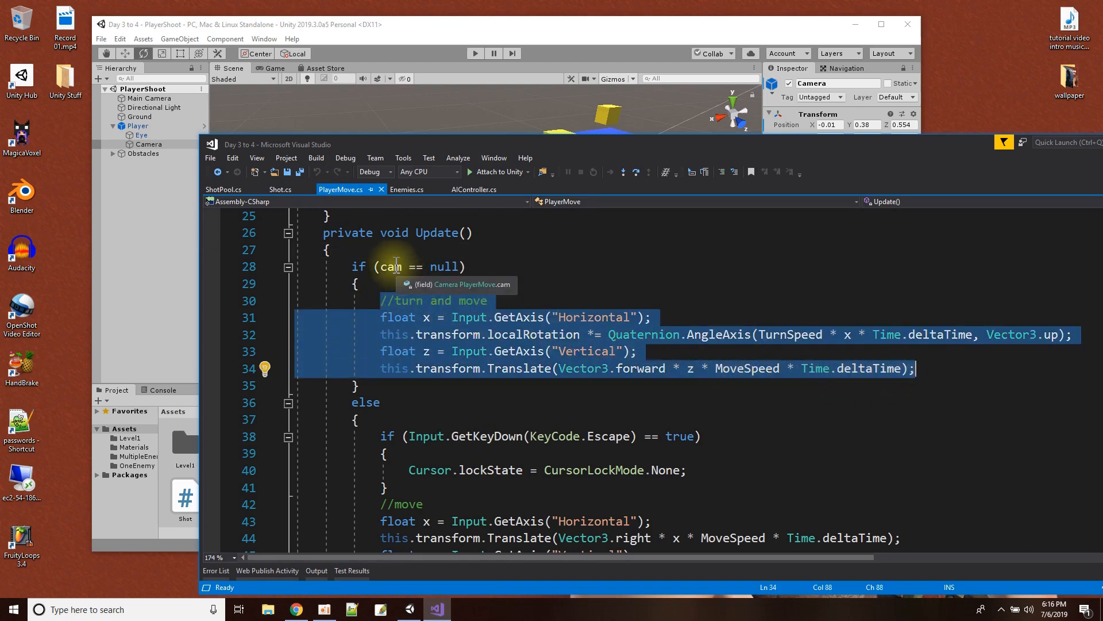
Highlight the KeyCode.Escape check in Update's else branch, switch to Unity and play-test releasing the cursor.
scroll(413, 374, down, 3)
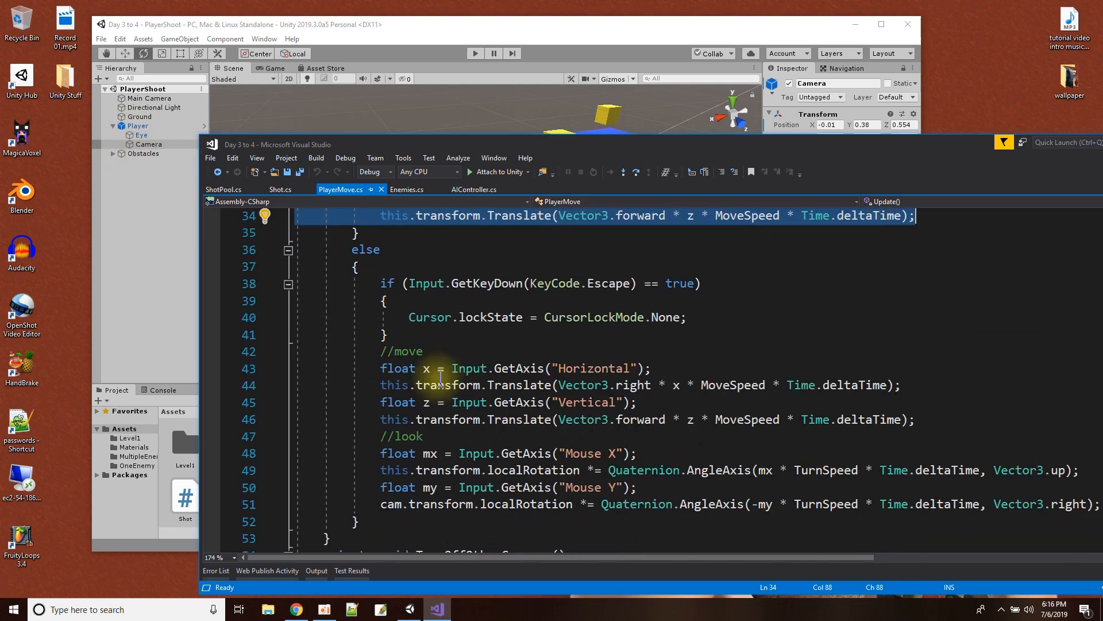
drag(385, 283, 666, 334)
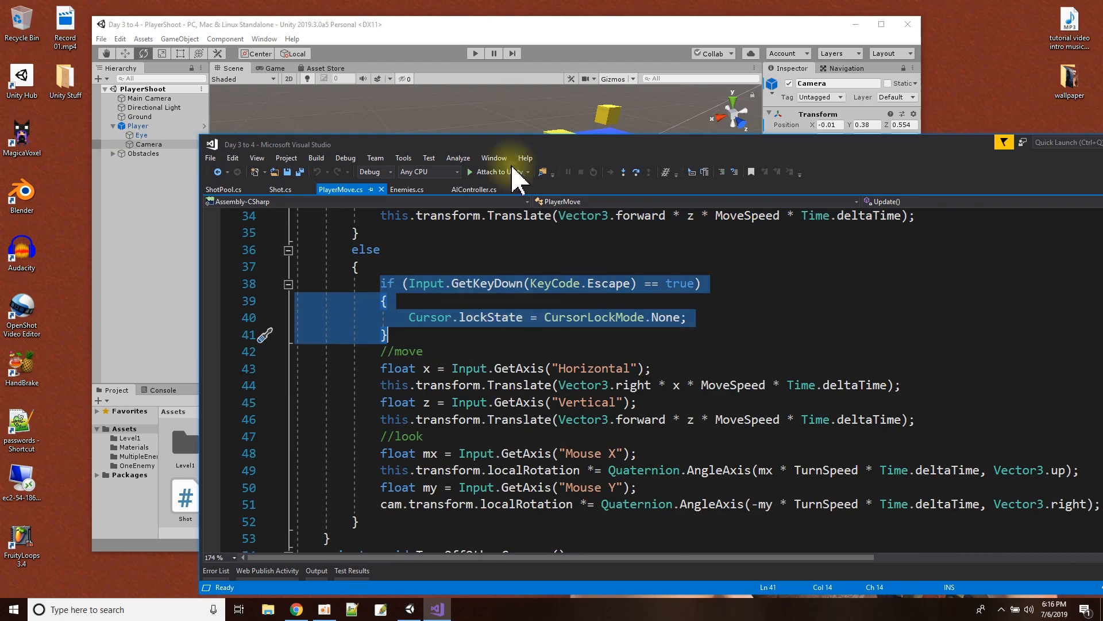
click(458, 36)
click(475, 54)
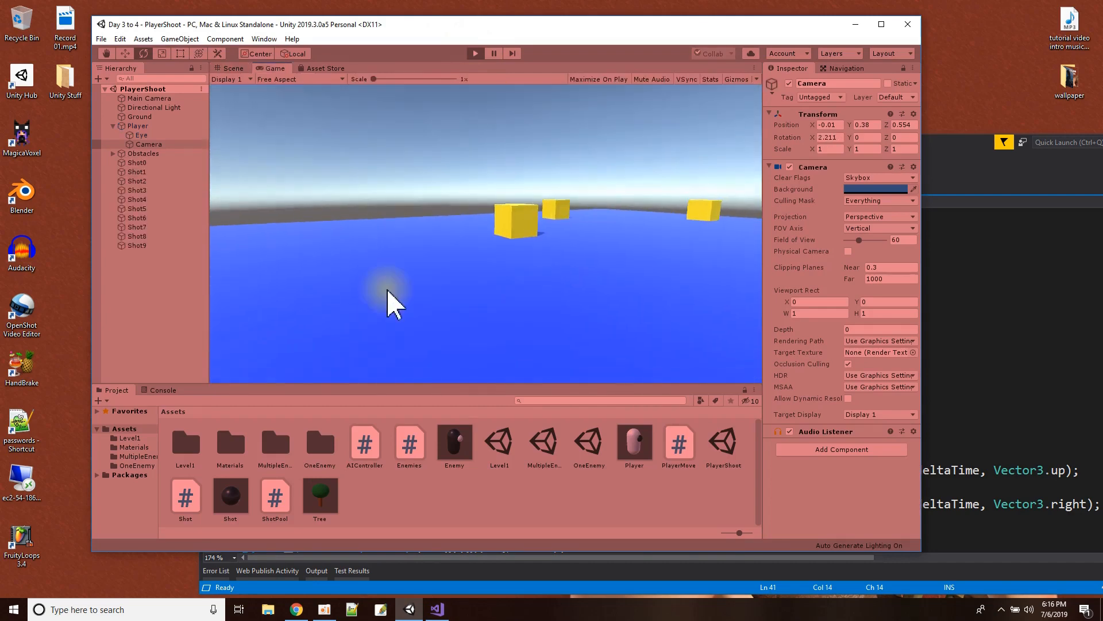
click(477, 53)
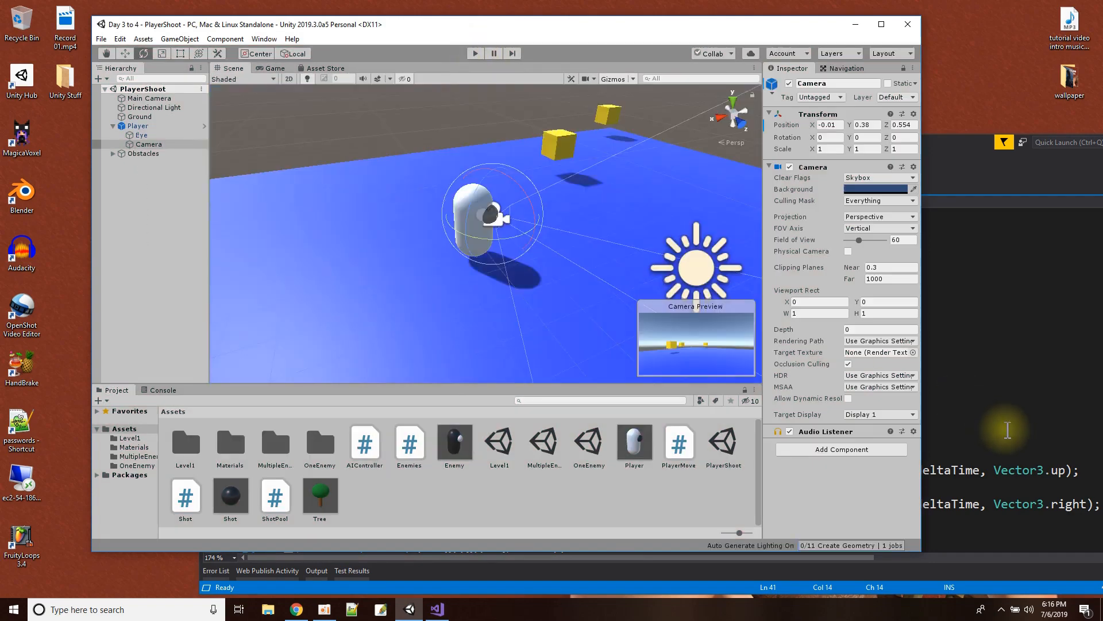
Review the else branch's move code in Visual Studio, switch to Unity and play-test moving the Player forward, backward and sideways.
click(954, 419)
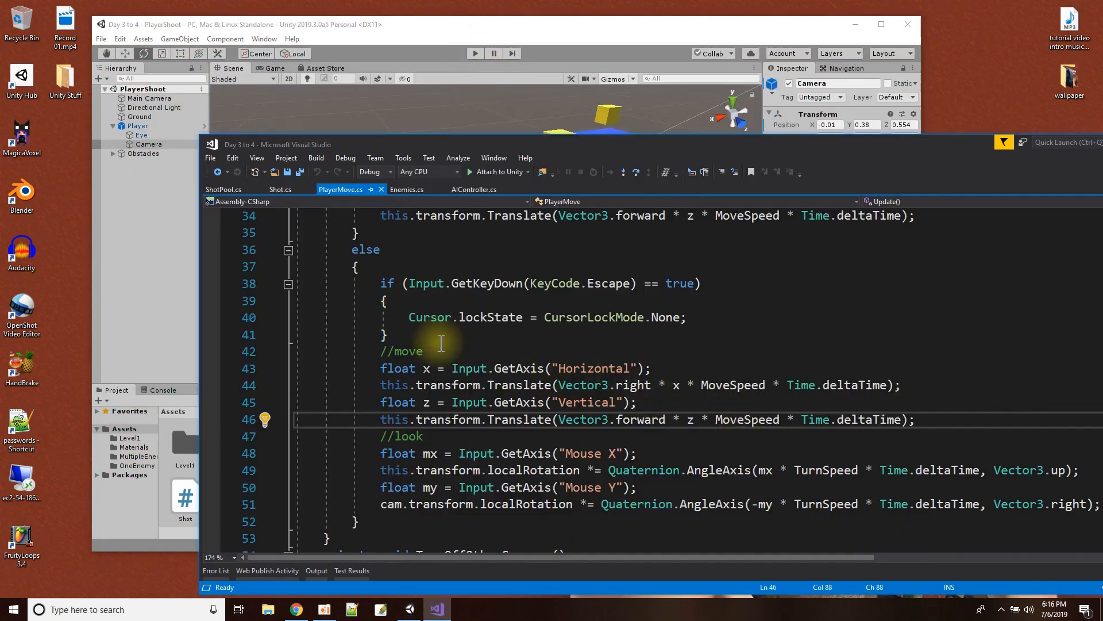
scroll(519, 380, down, 1)
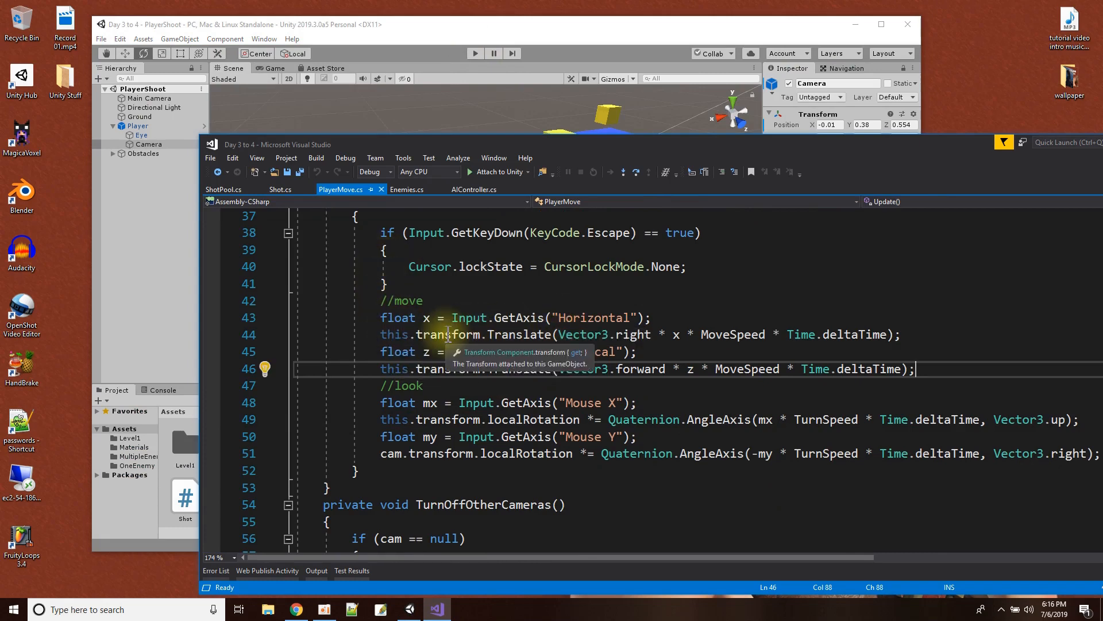
click(475, 54)
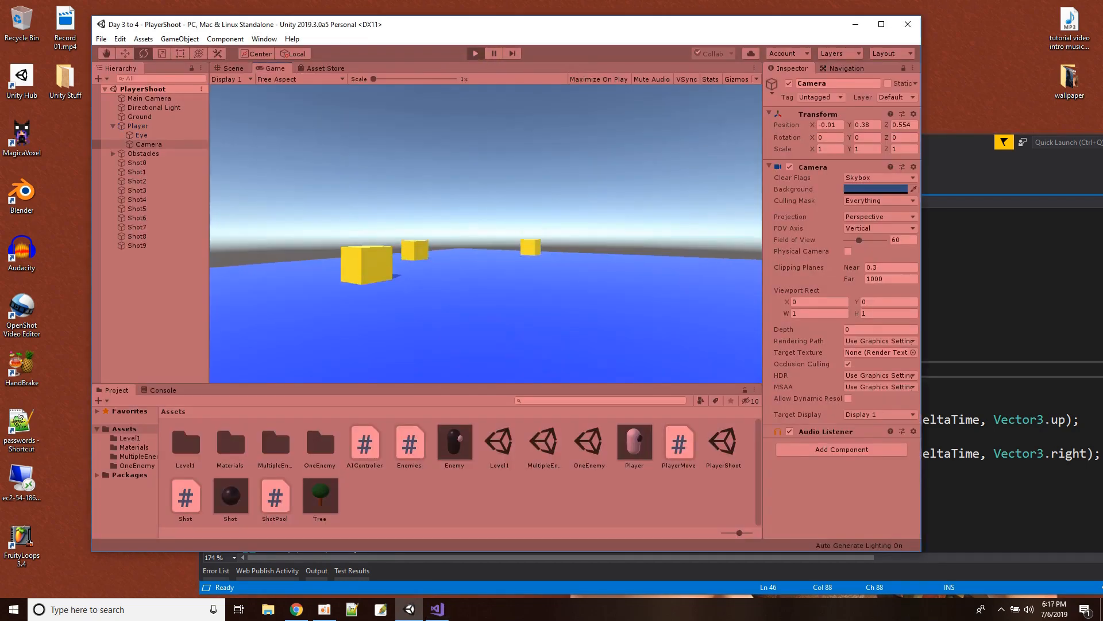
key(w)
key(s)
key(w)
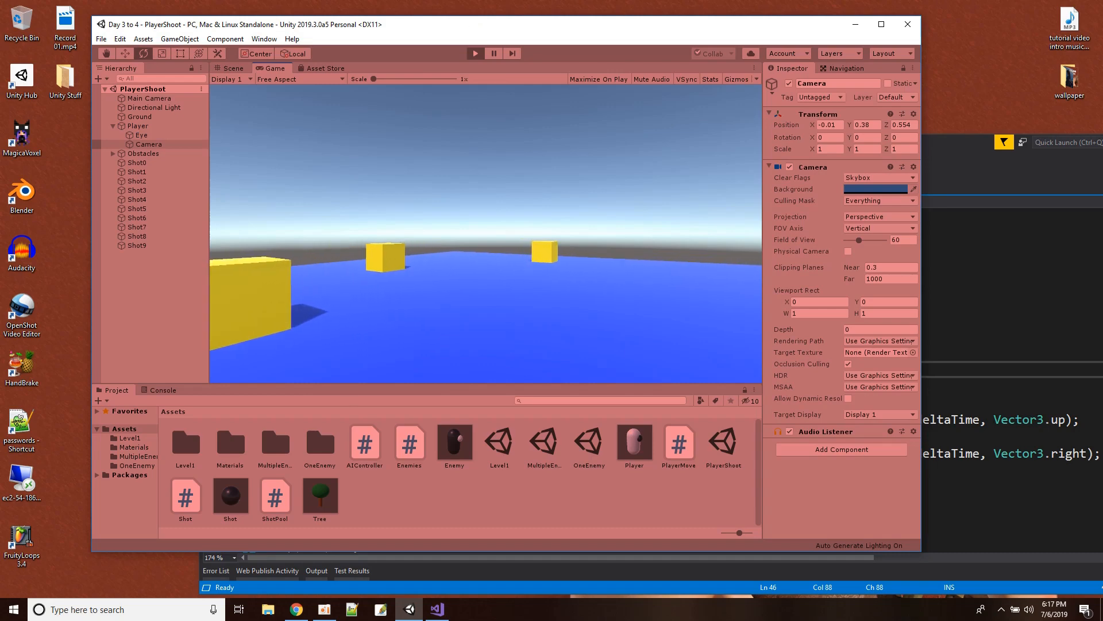
key(a)
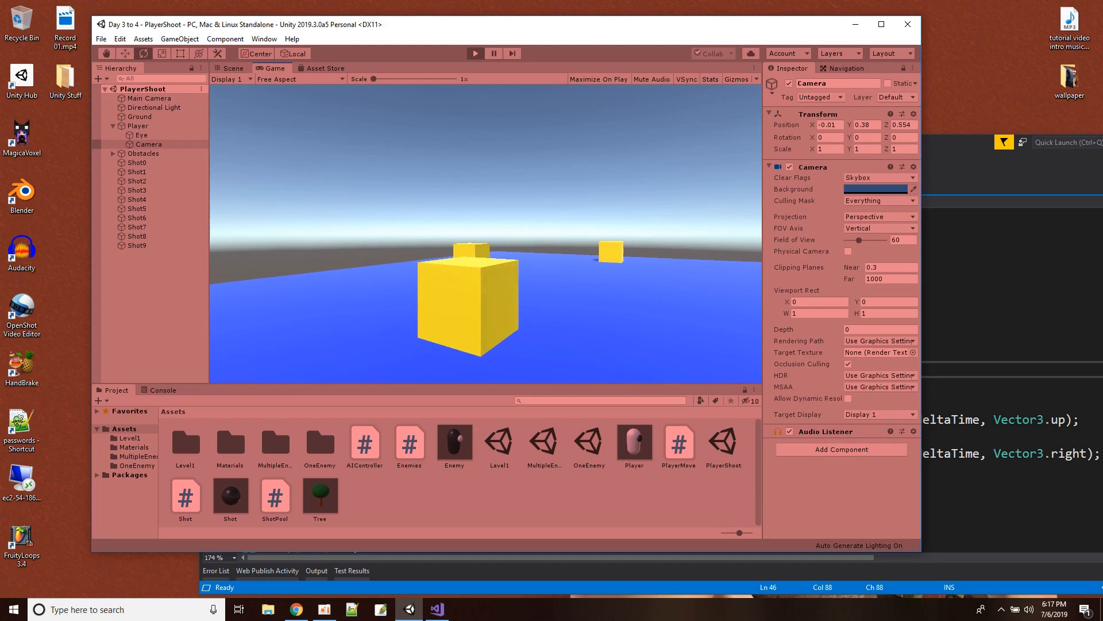
key(d)
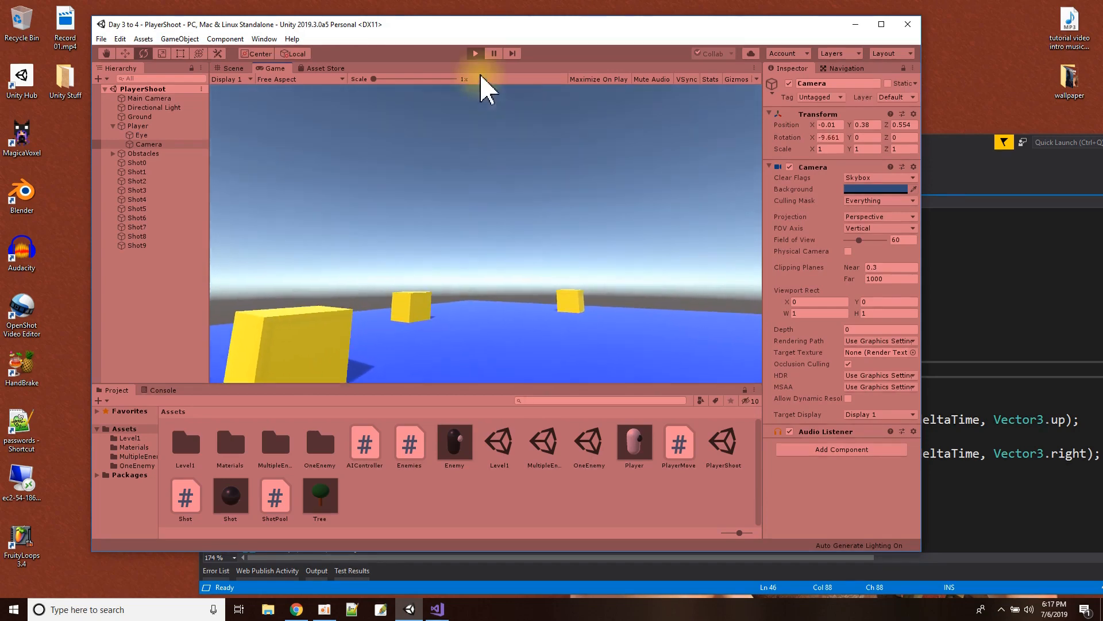
click(475, 54)
Switch to Visual Studio and examine the look code, highlighting the localRotation of the Player's transform and of cam.
click(1003, 354)
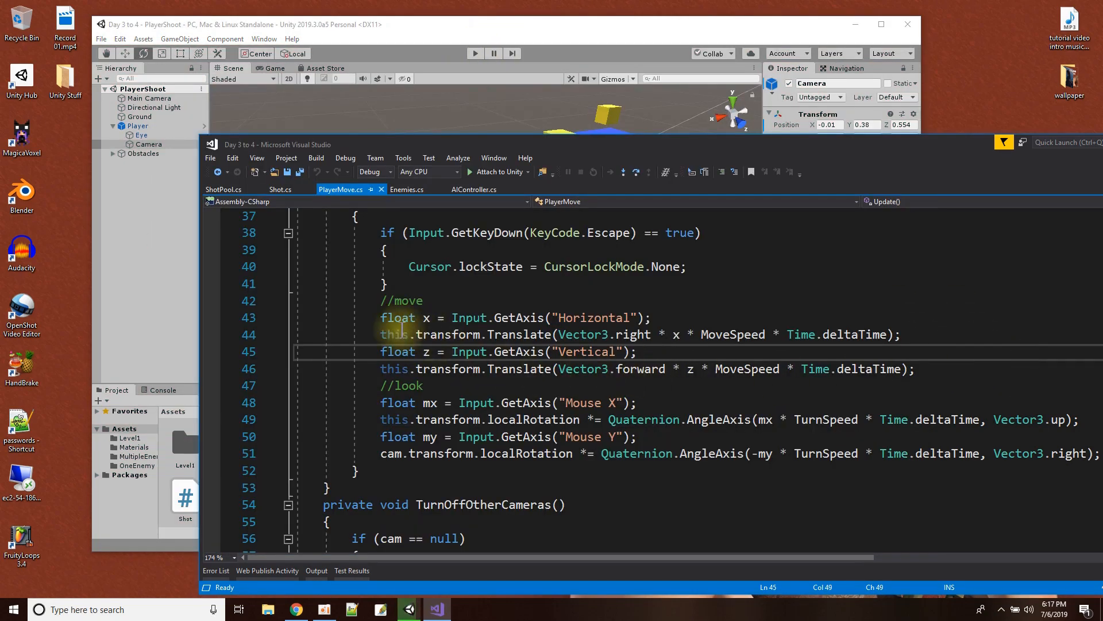
click(382, 391)
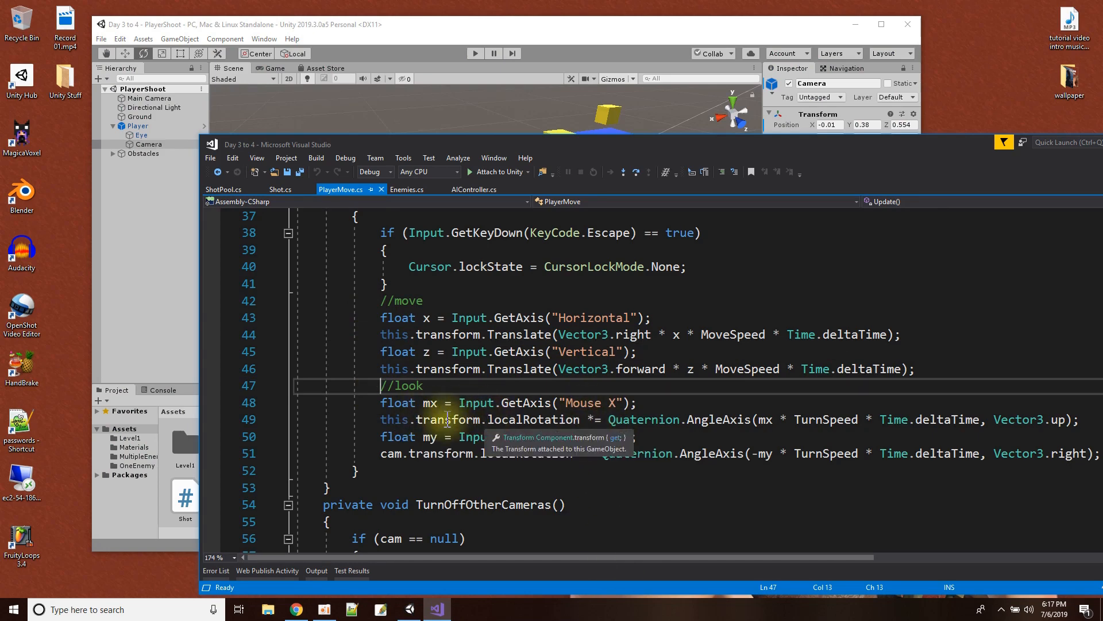
drag(380, 419, 581, 424)
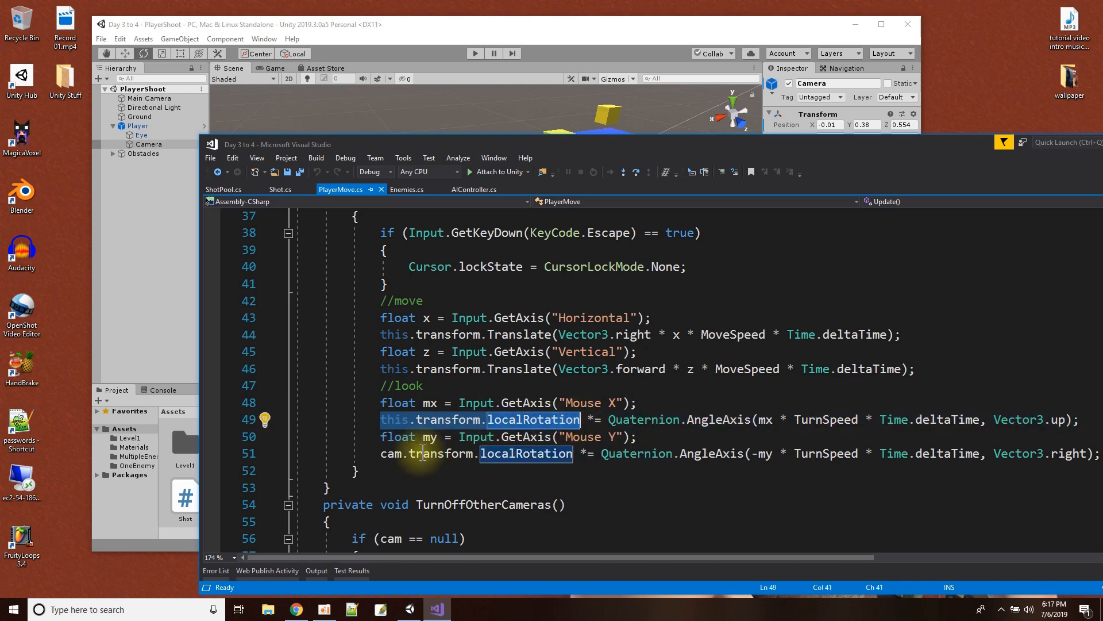
drag(380, 453, 575, 460)
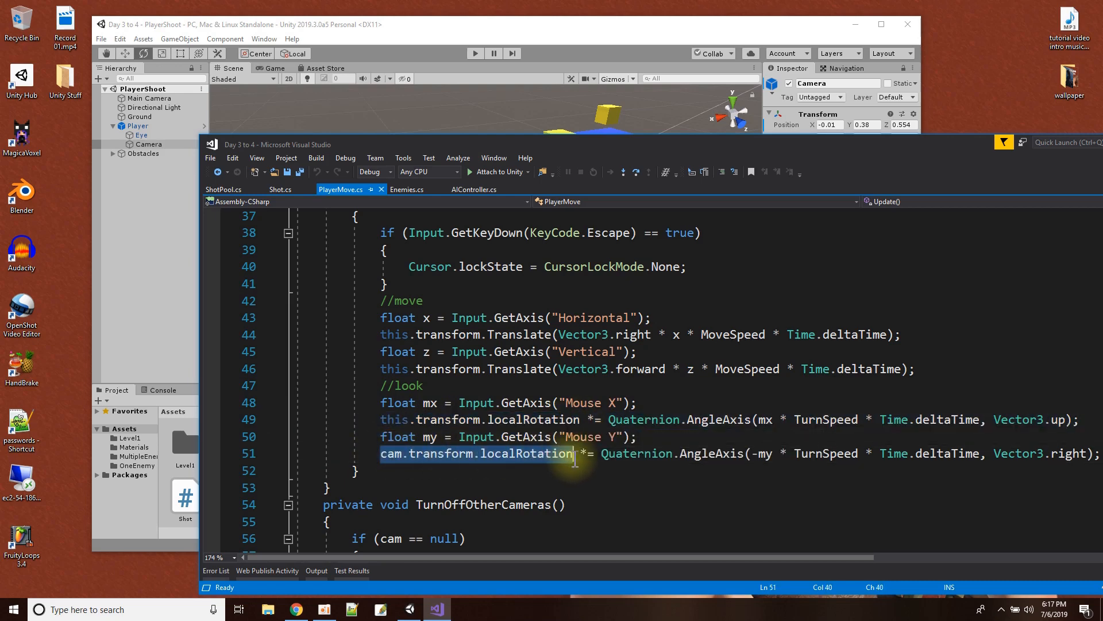
click(381, 420)
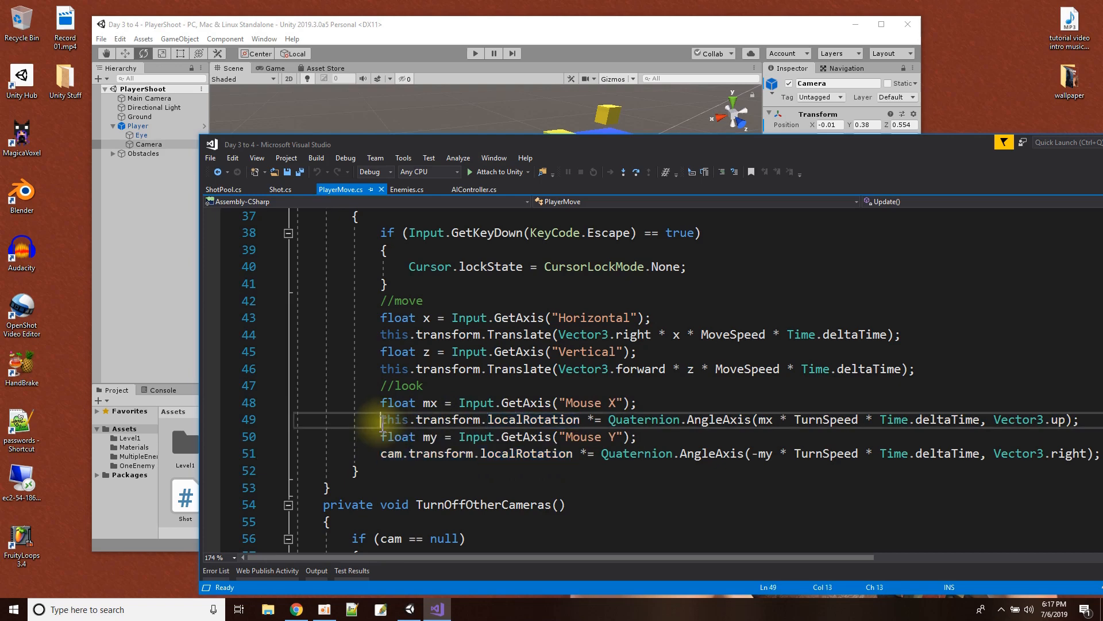
Highlight this.transform.localRotation on the Mouse X line and cam.transform.localRotation on the Mouse Y line, comparing them with the rest of Update.
drag(579, 420, 381, 420)
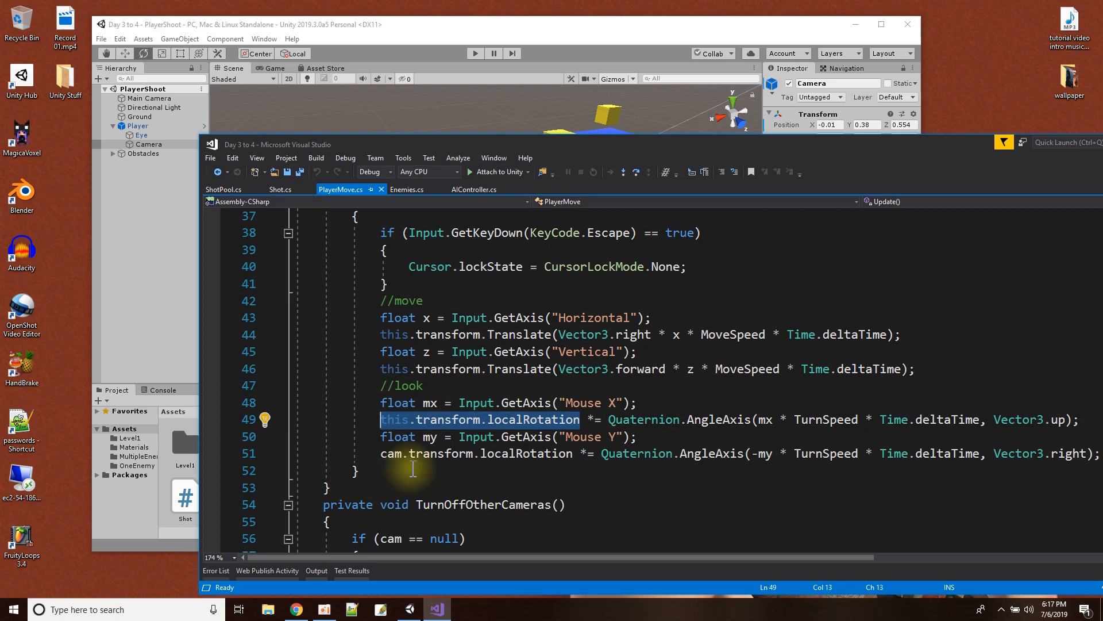
click(381, 454)
drag(381, 454, 573, 457)
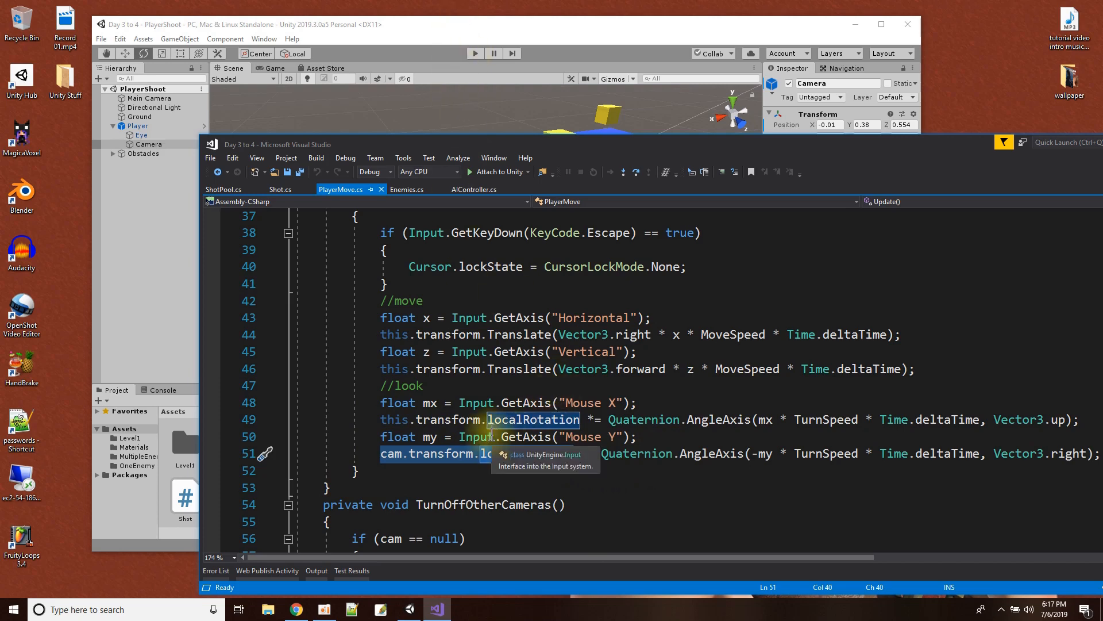
scroll(430, 328, up, 2)
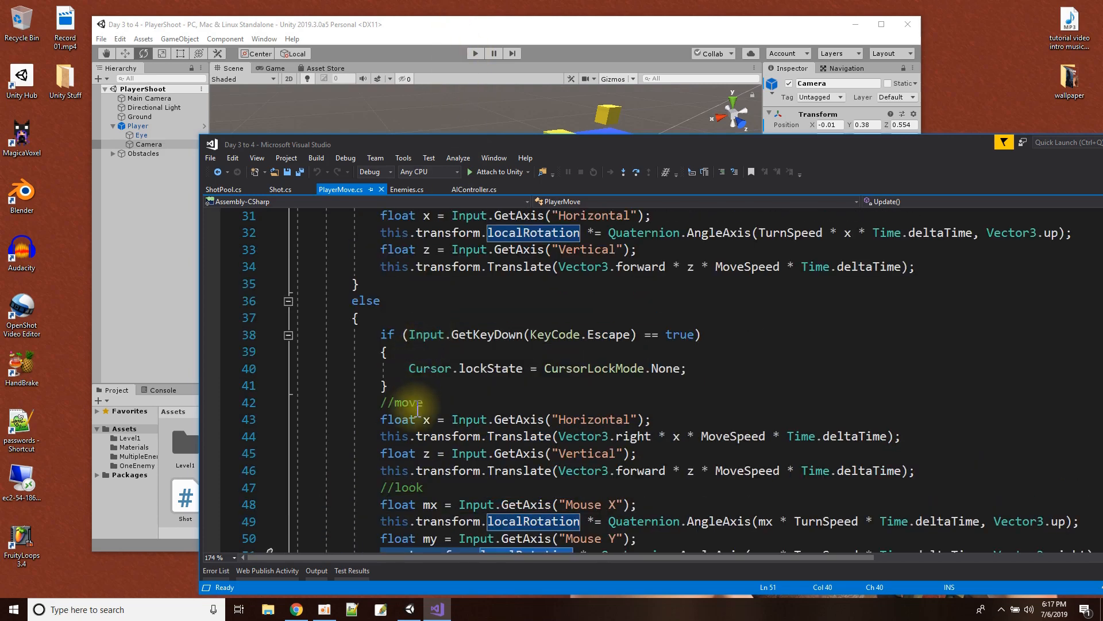
scroll(409, 376, down, 5)
scroll(414, 385, down, 2)
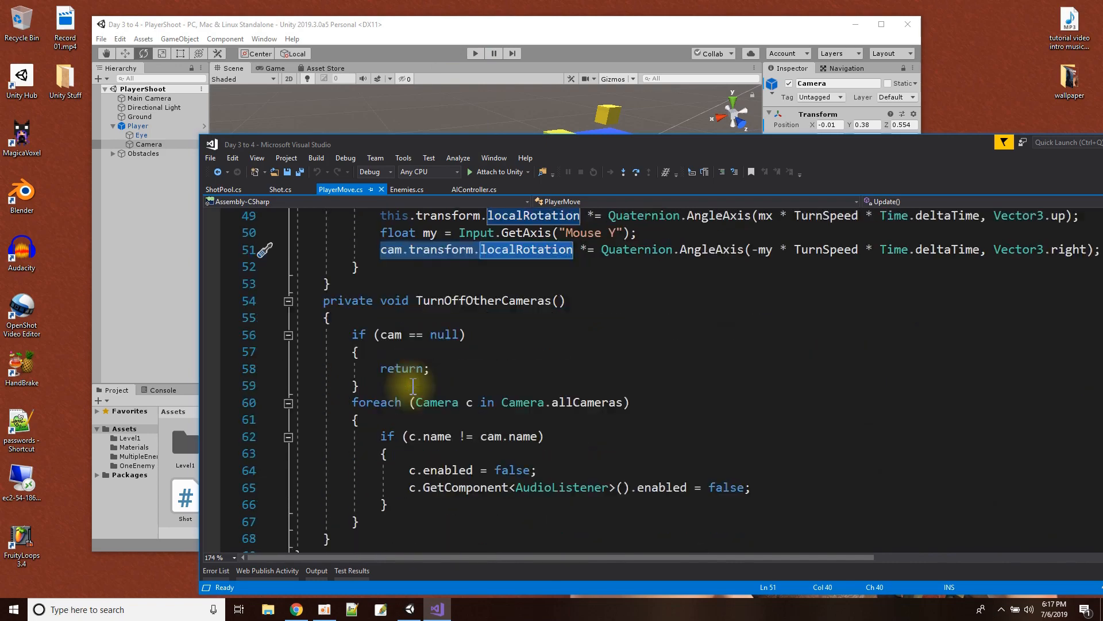
From the TurnOffOtherCameras call in Start, go to that method's implementation.
scroll(415, 384, up, 13)
scroll(418, 379, up, 1)
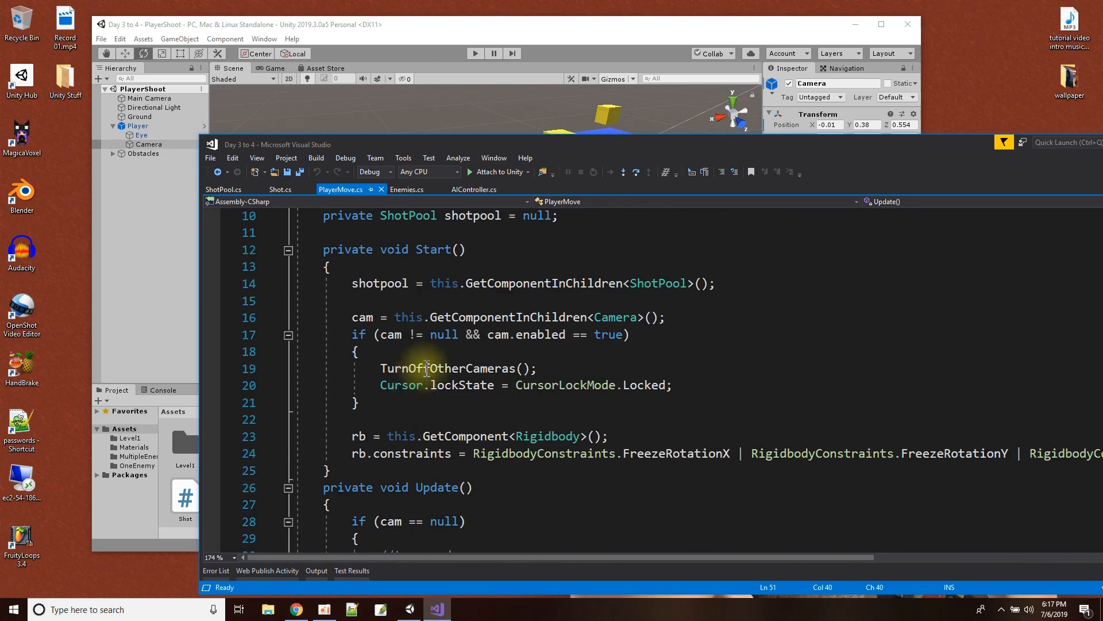
double_click(440, 368)
right_click(440, 372)
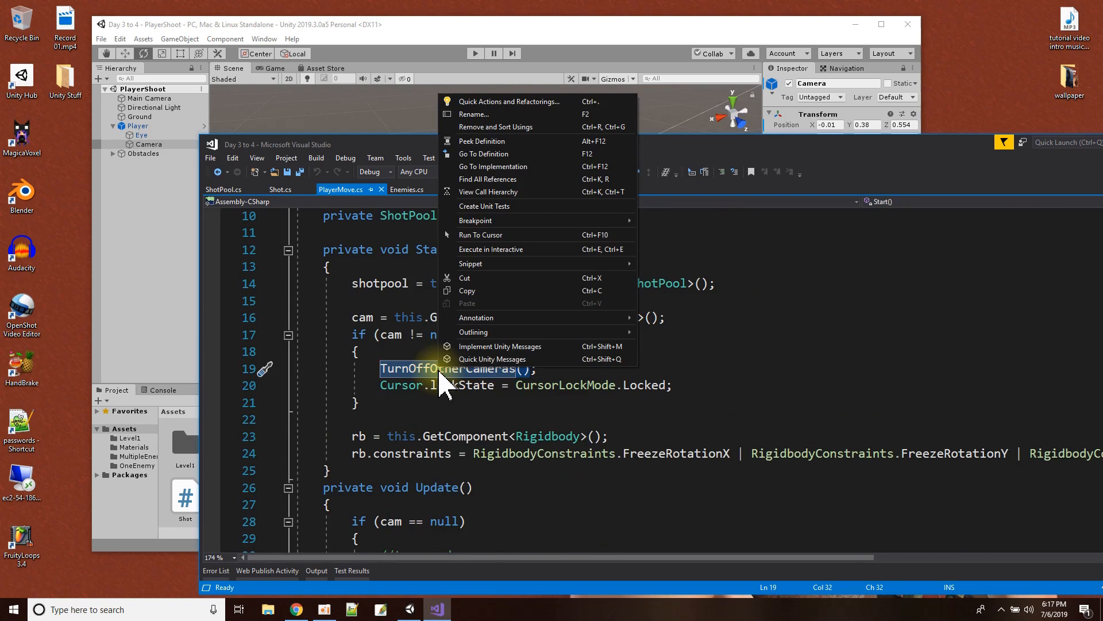
click(488, 167)
scroll(602, 404, down, 3)
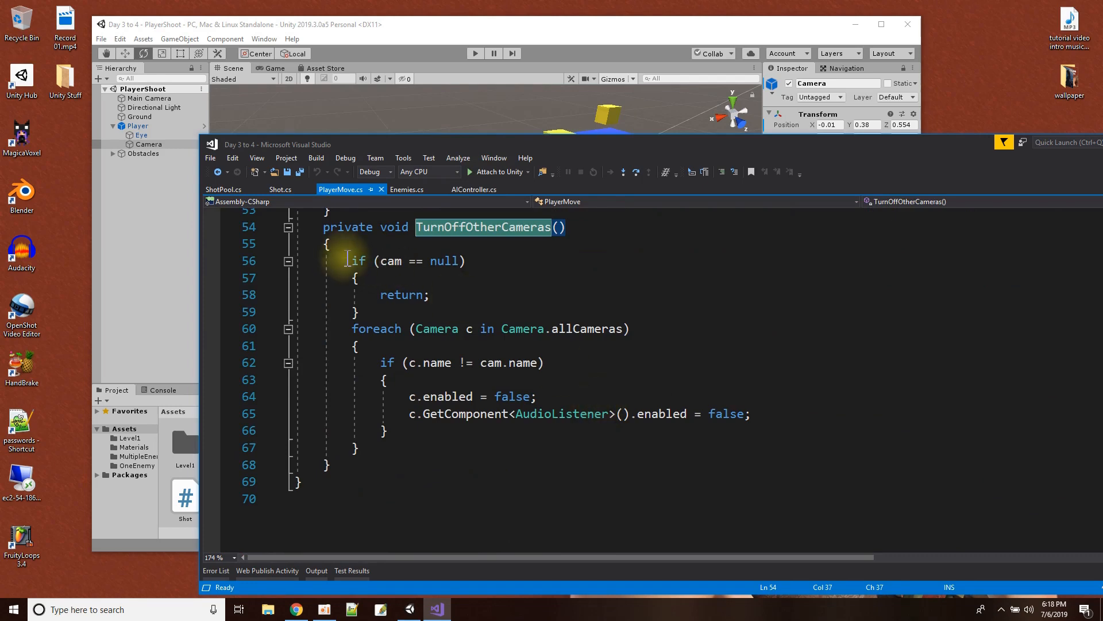
Examine the start of TurnOffOtherCameras, highlighting the cam == null check and the foreach loop over Camera.allCameras.
drag(343, 259, 408, 312)
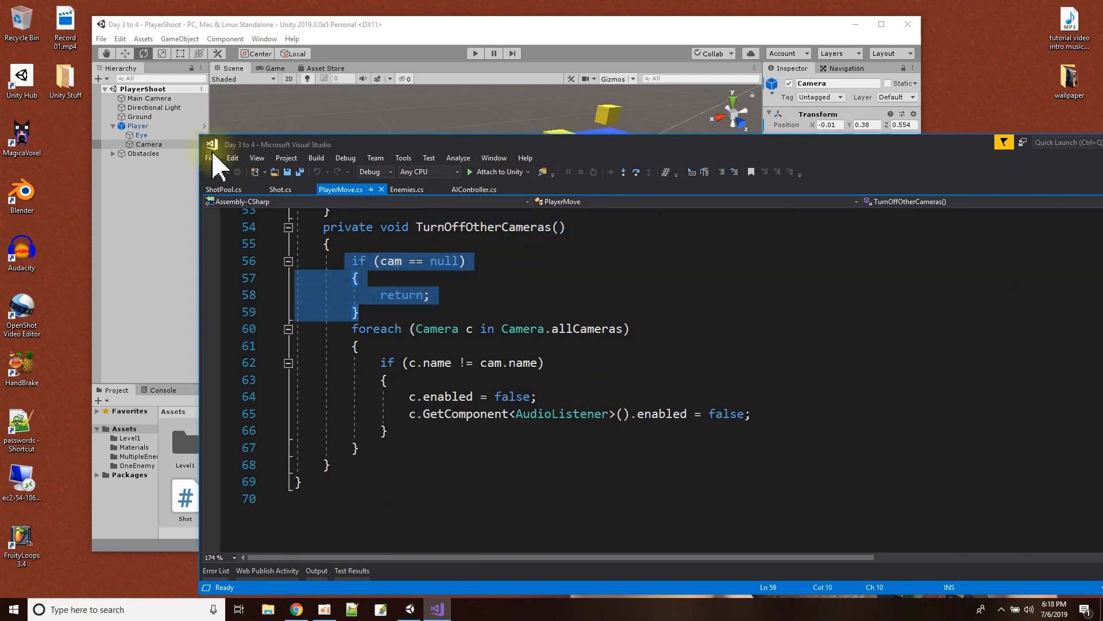
click(493, 314)
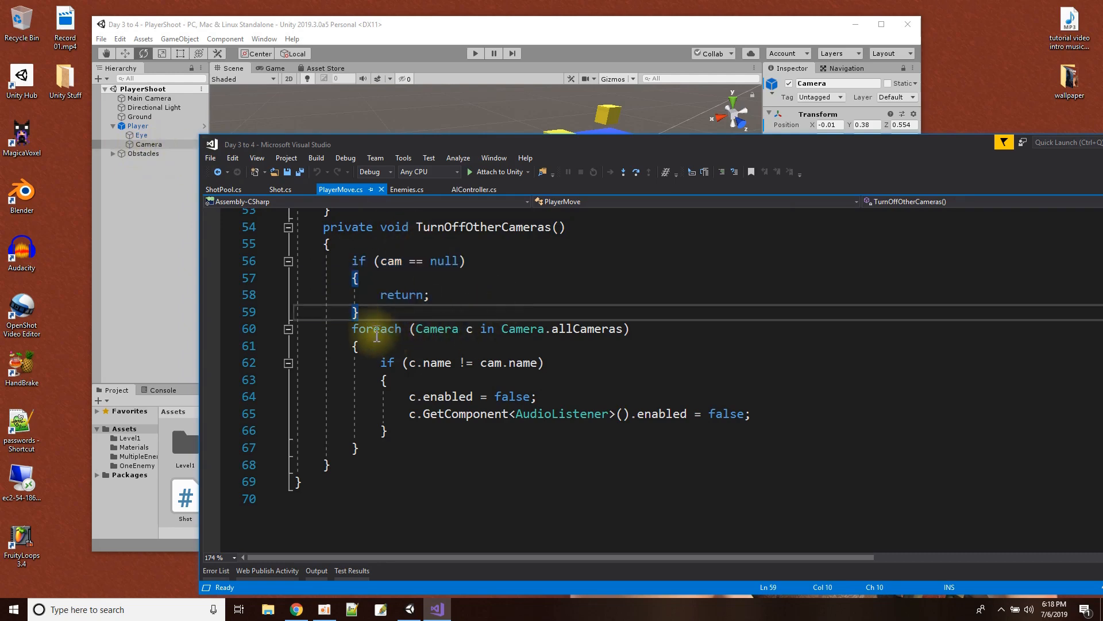
double_click(517, 330)
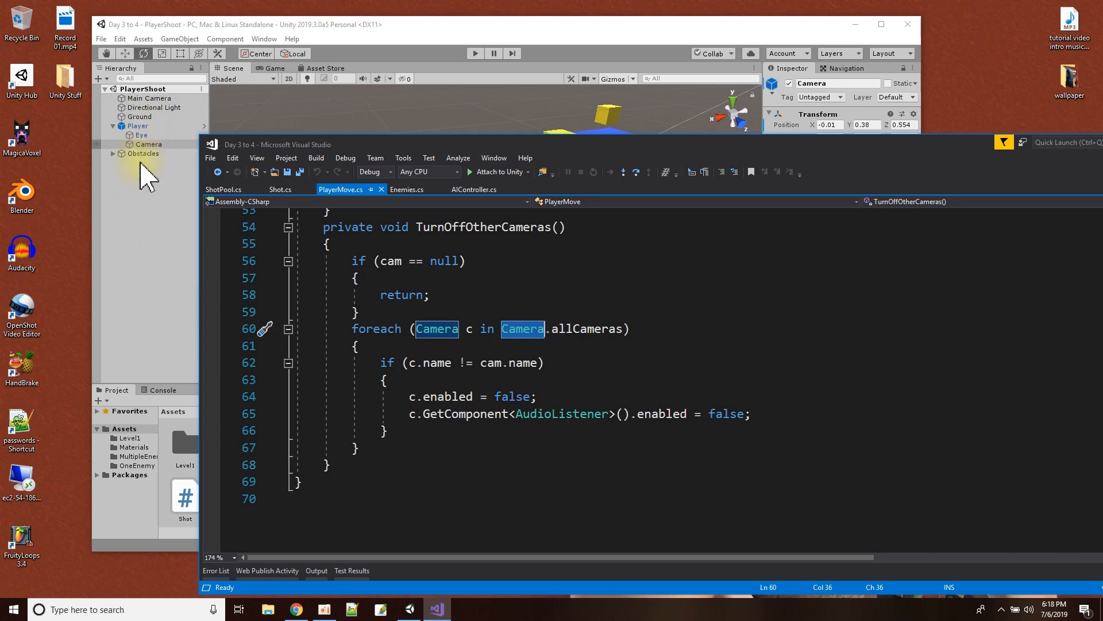
click(367, 329)
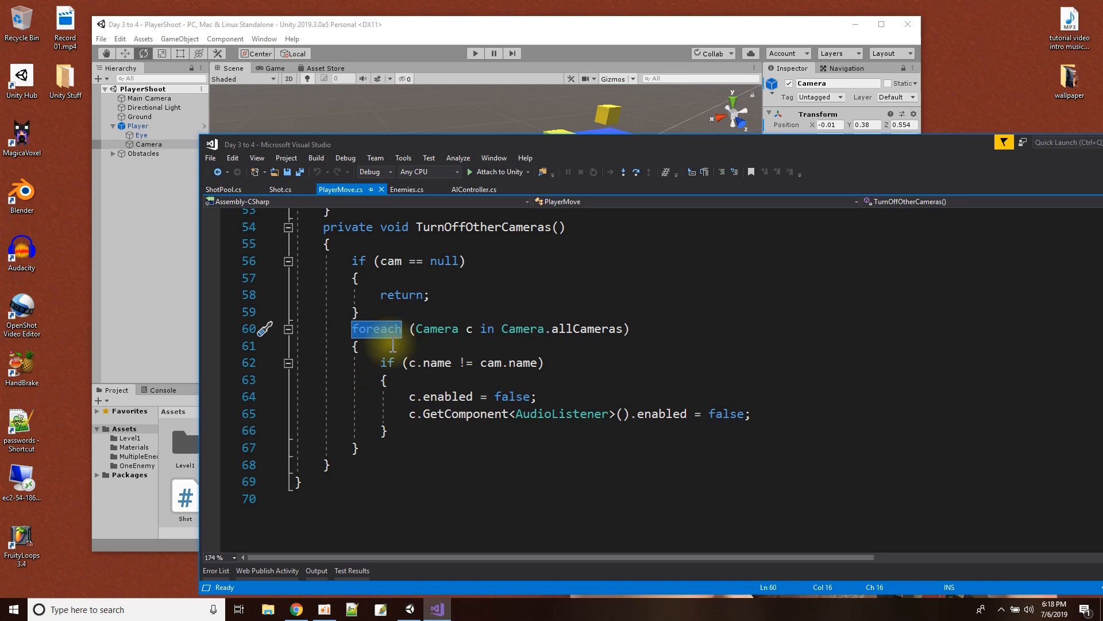
double_click(437, 328)
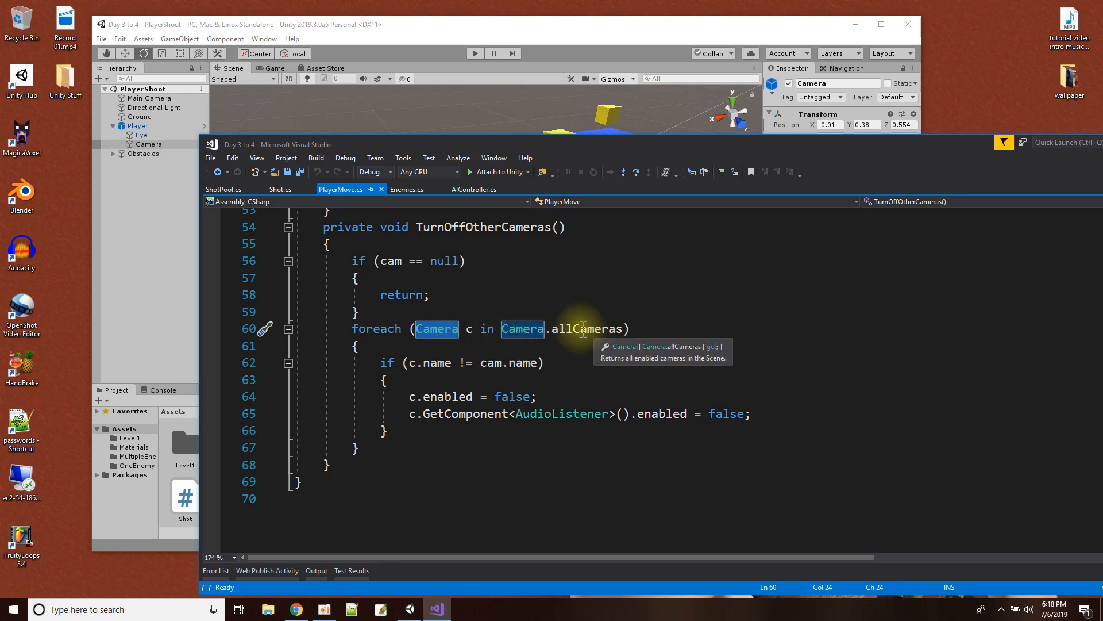
Highlight c in the name comparison and the lines that disable the camera c and its AudioListener.
click(413, 363)
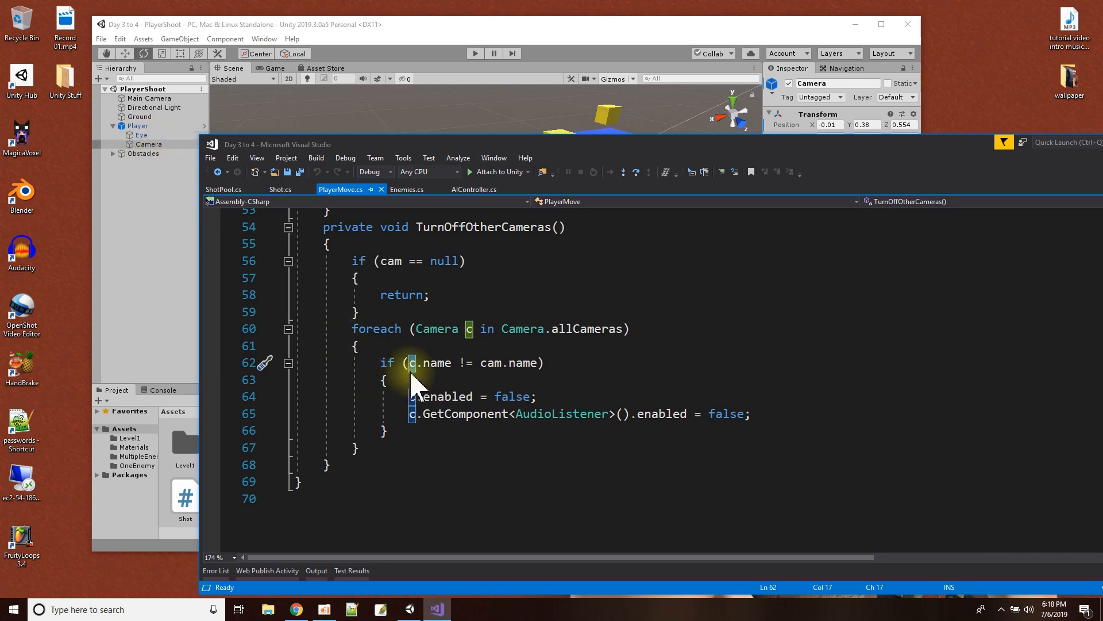
drag(409, 396, 563, 400)
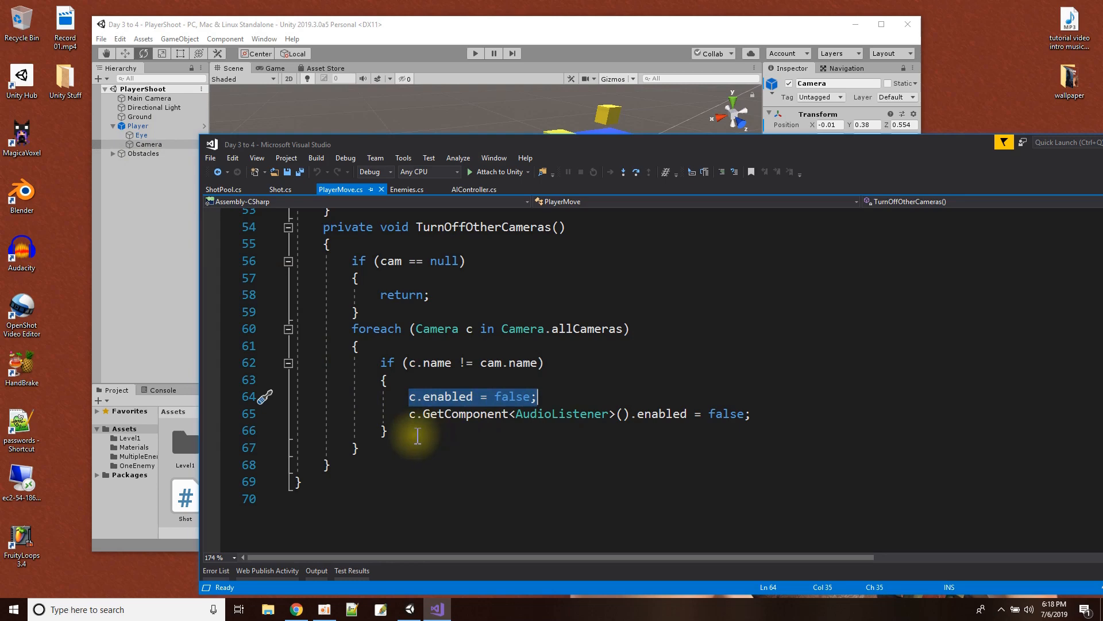
drag(408, 414, 761, 421)
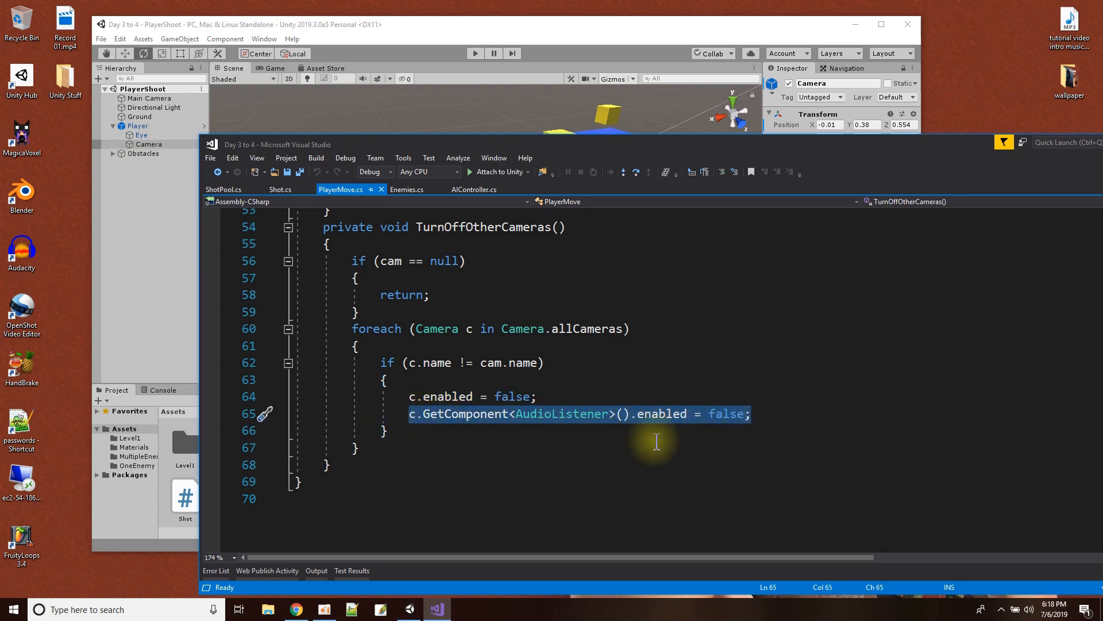
Save PlayerMove.cs, switch to Unity and review the Player's Move Speed and Turn Speed in the Player Move script component.
click(540, 465)
click(290, 173)
click(461, 53)
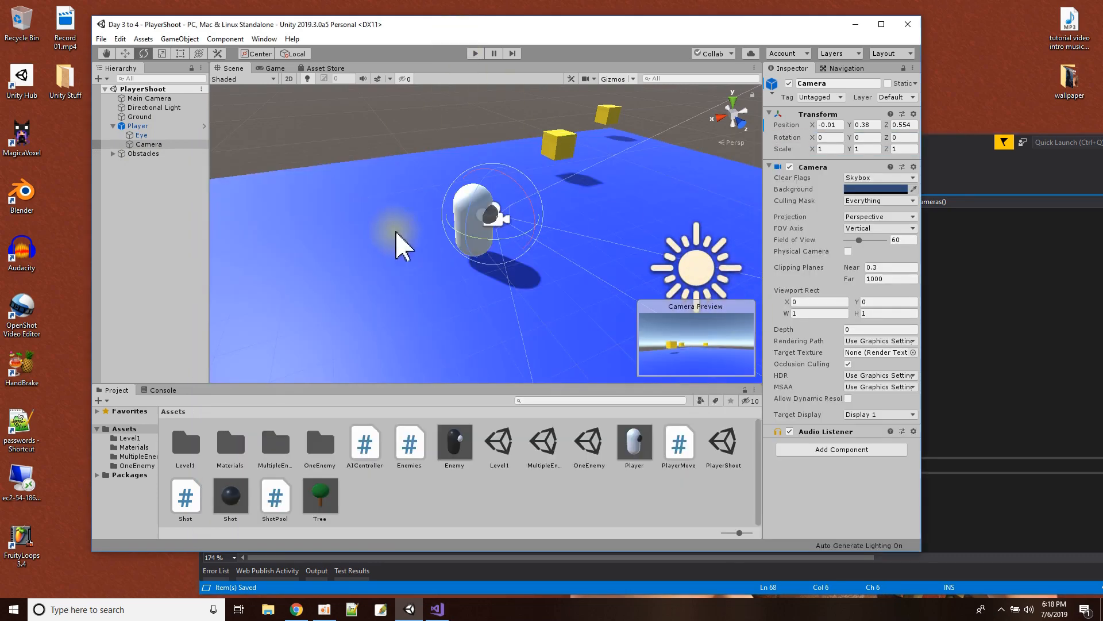
click(138, 126)
scroll(804, 373, down, 5)
click(862, 409)
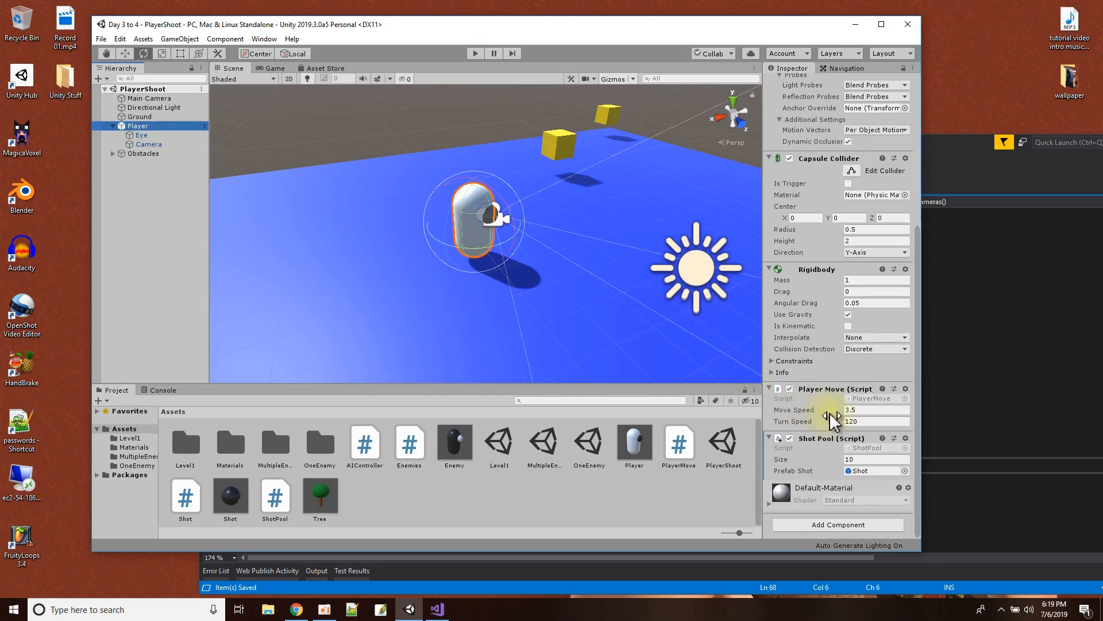
Switch to Visual Studio and skim the PlayerMove script from Start through Update to the end of TurnOffOtherCameras.
click(980, 353)
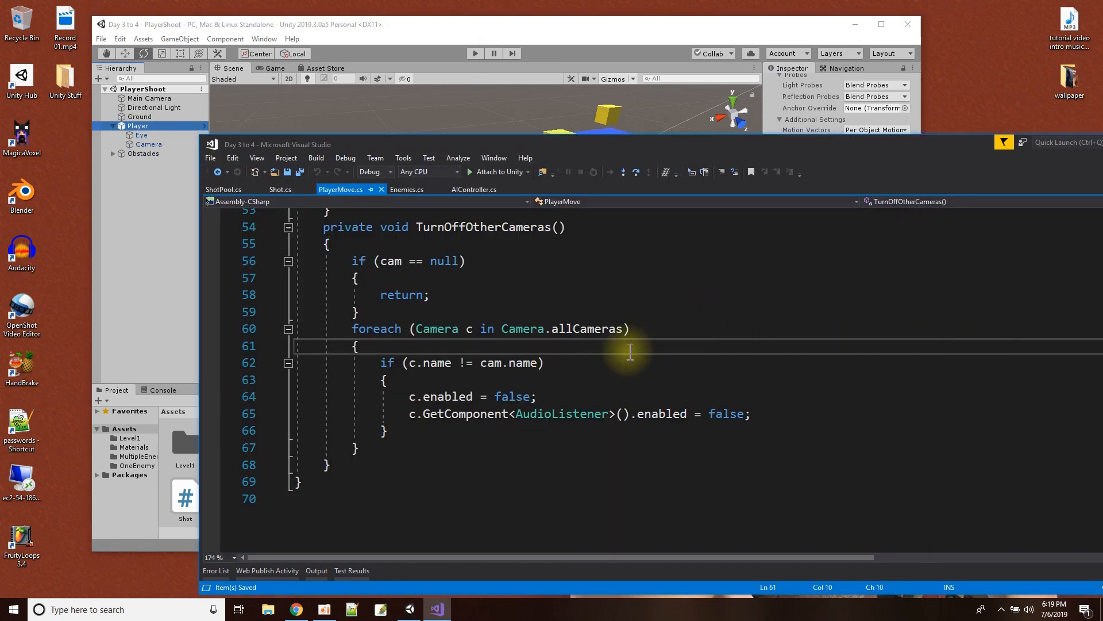
scroll(630, 351, up, 12)
scroll(630, 352, up, 3)
scroll(631, 352, down, 8)
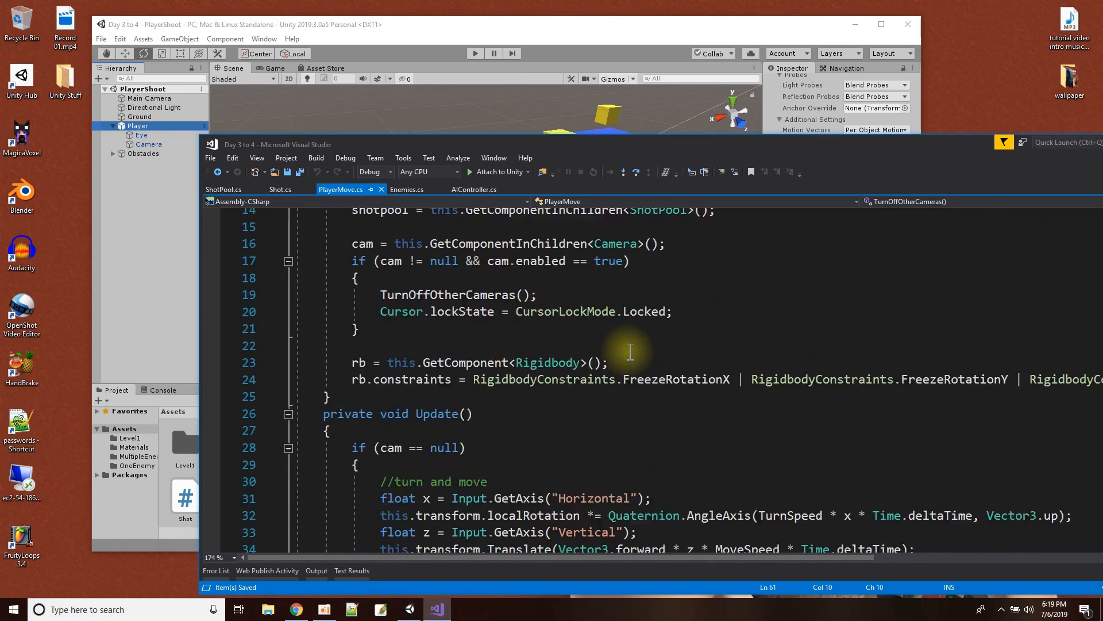
scroll(482, 253, up, 2)
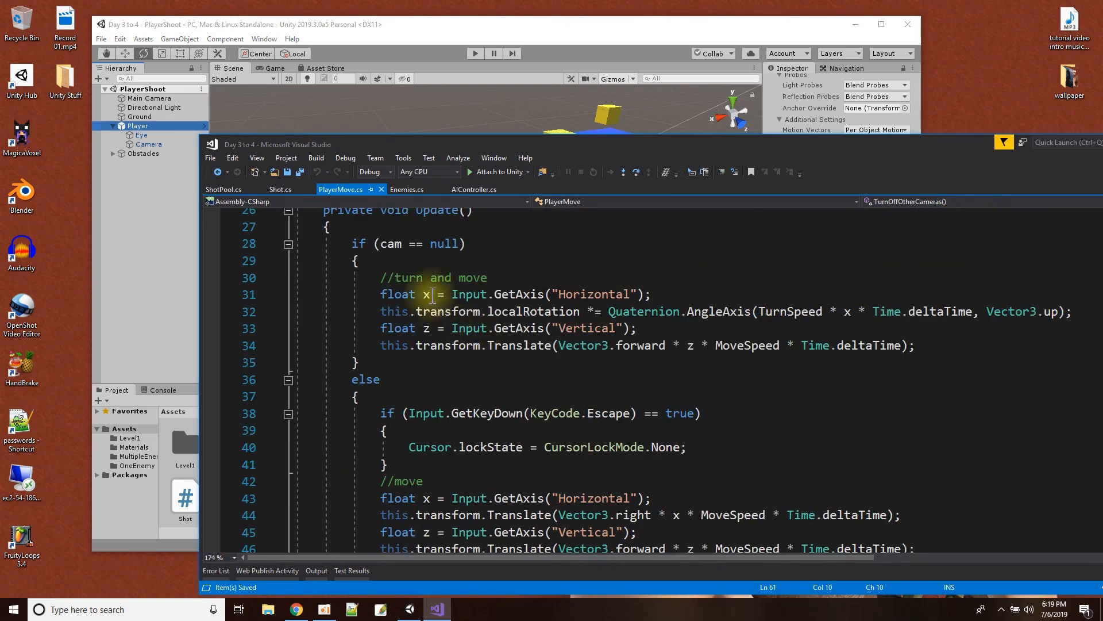
scroll(462, 253, down, 3)
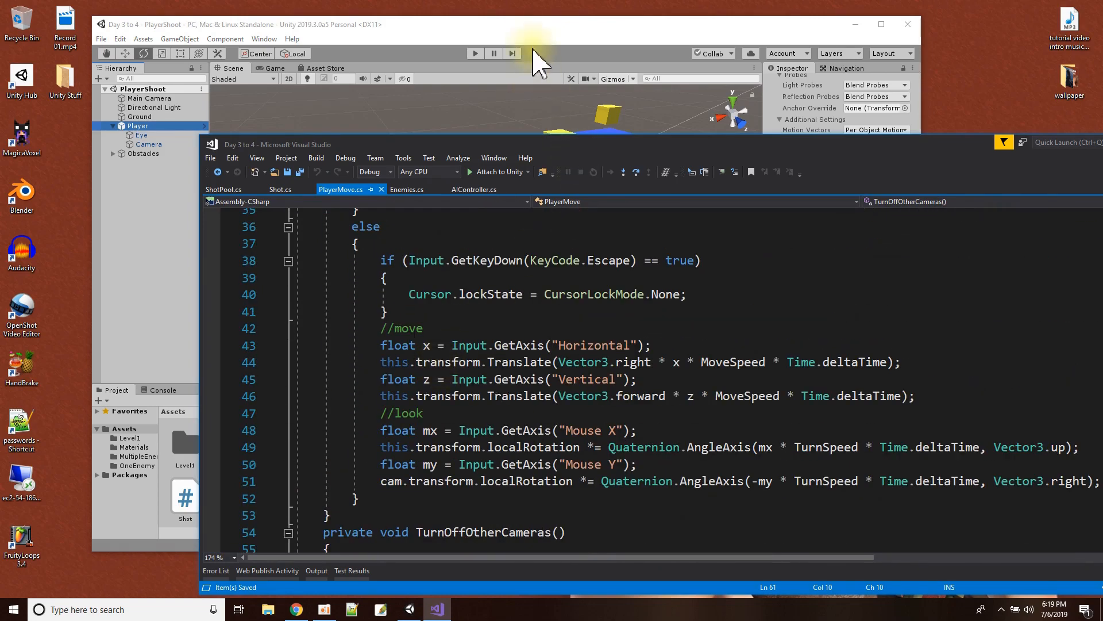
scroll(524, 305, down, 8)
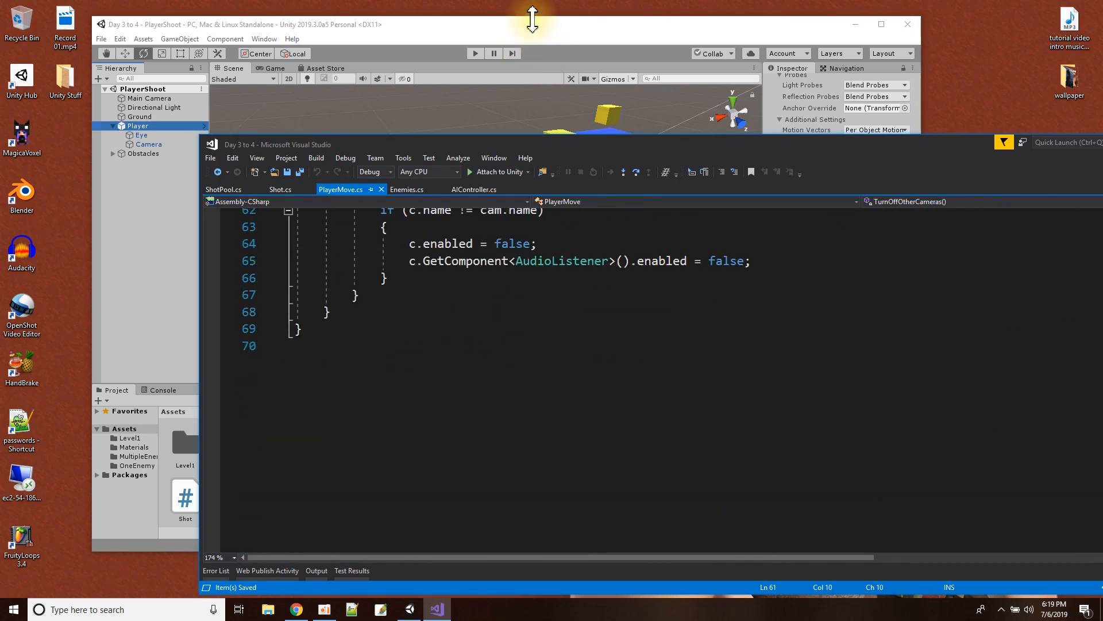
Switch to Unity and play-test the Player, firing repeated shots while moving and looking in different directions, and stop the play-test.
click(532, 35)
click(475, 53)
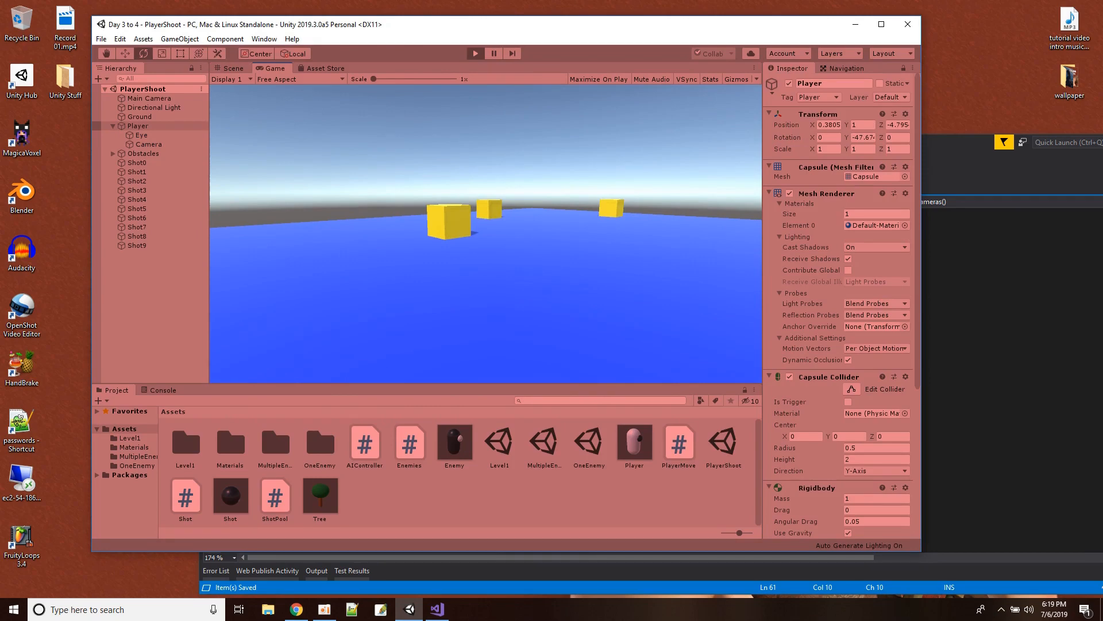
key(space)
key(space)
key(space)
key(space)
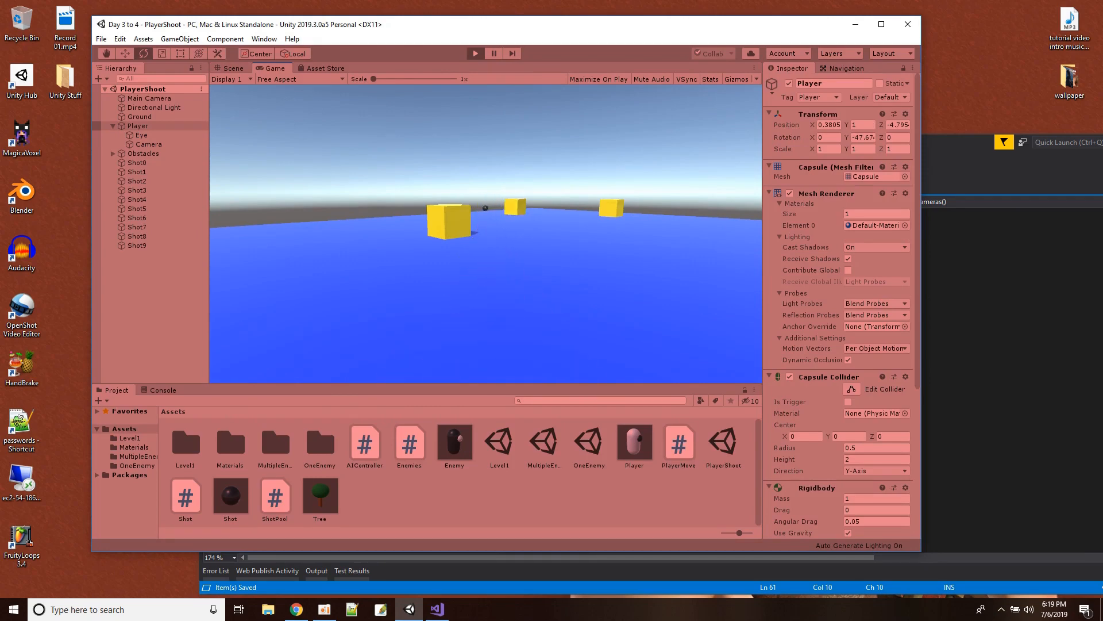
key(space)
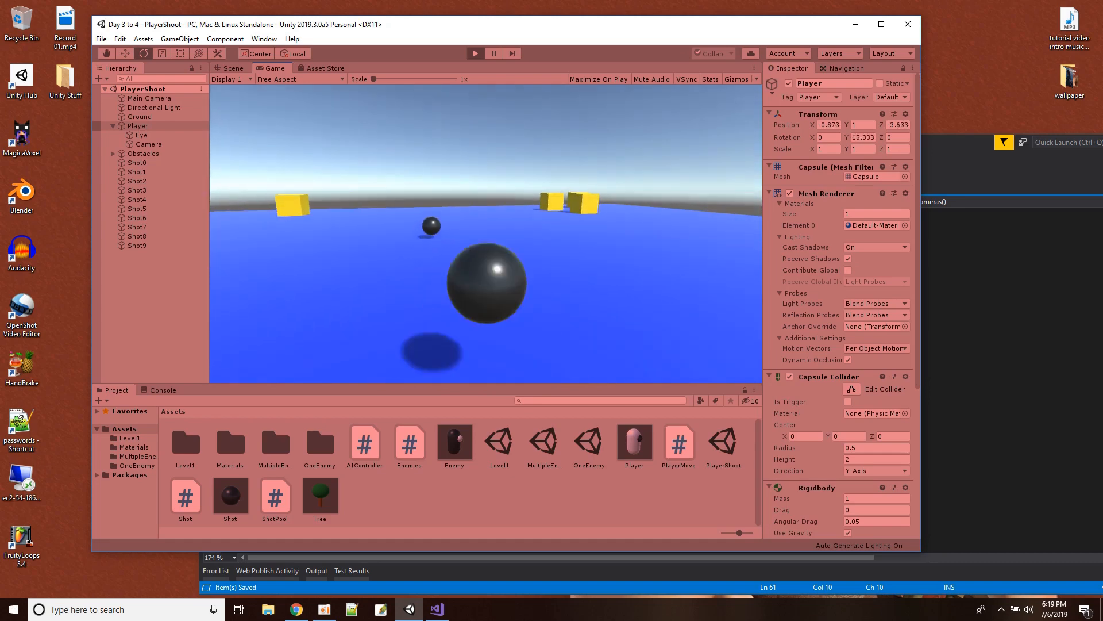
key(space)
key(space)
key(space)
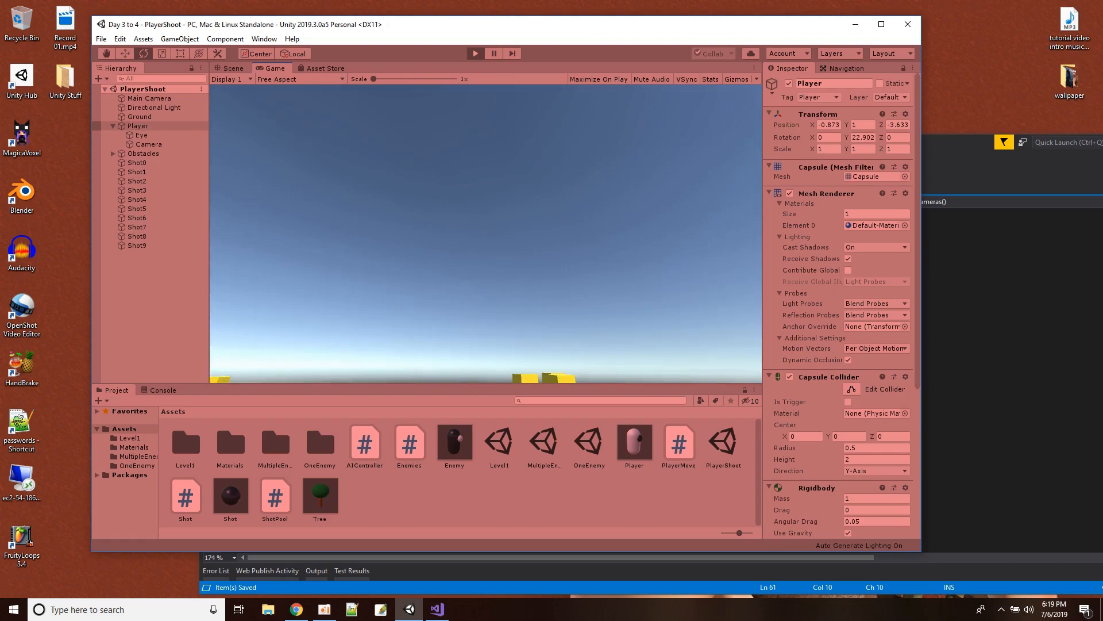
key(space)
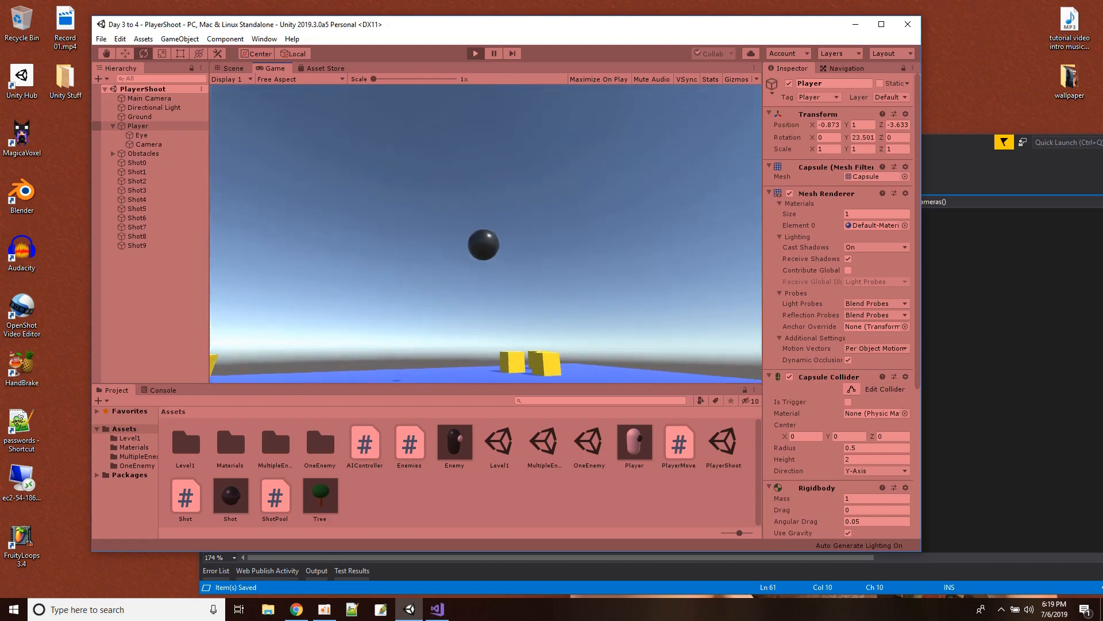
key(space)
key(space)
key(space)
key(space)
key(space)
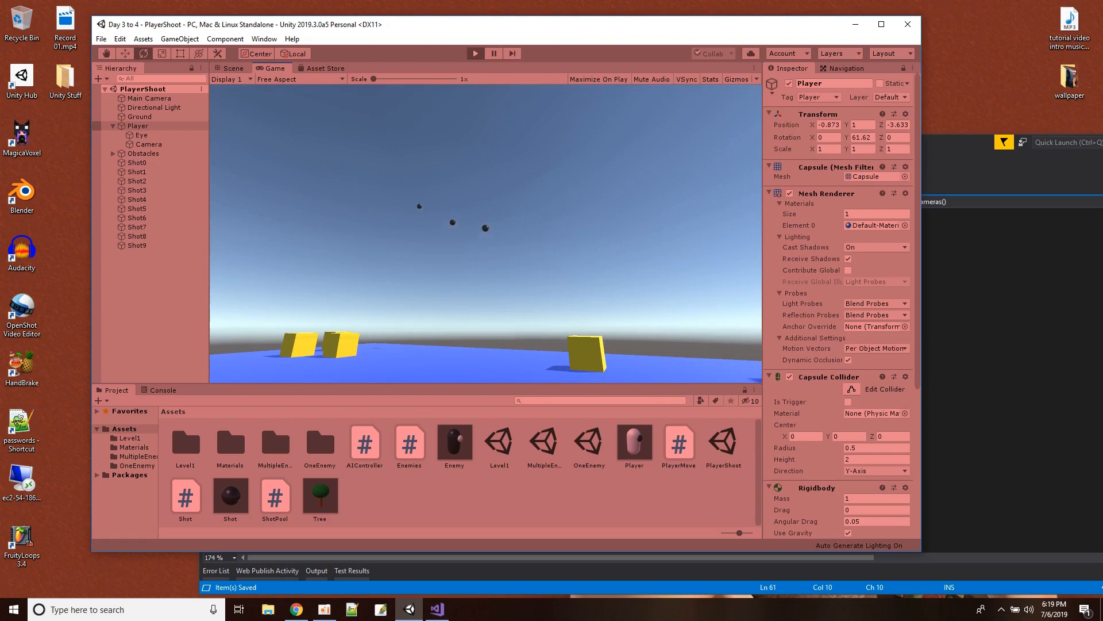
key(space)
key(space)
key(space)
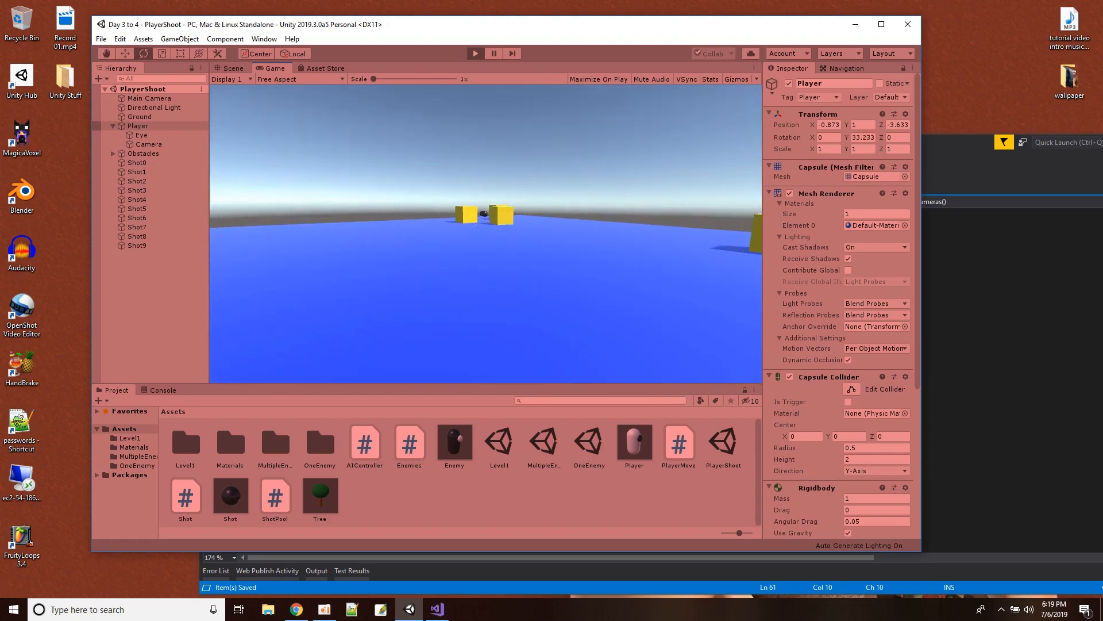
click(475, 54)
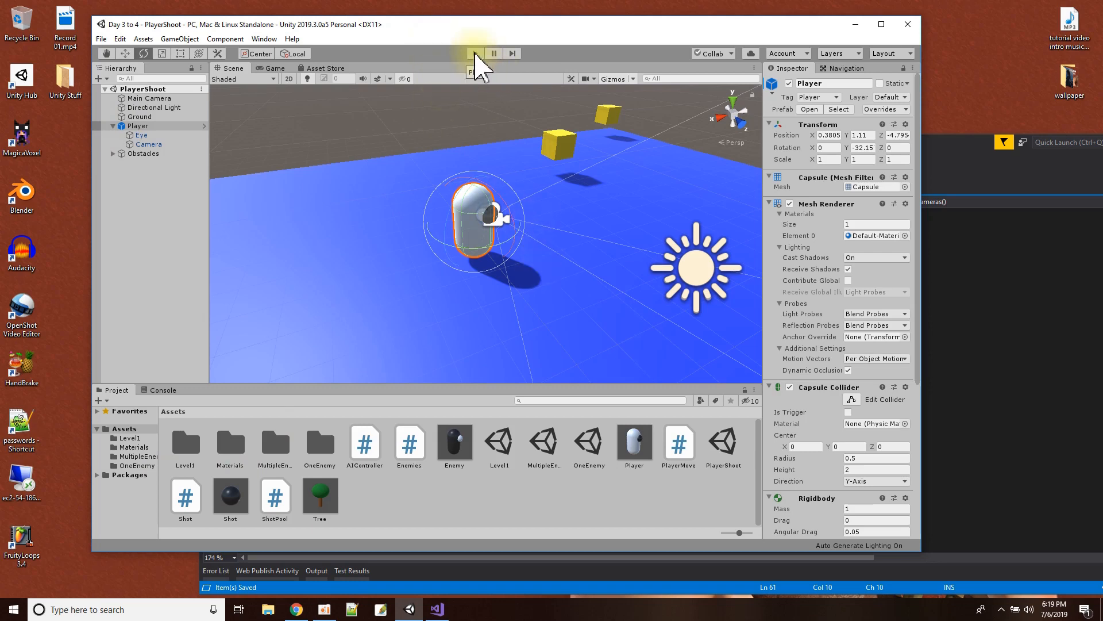
Inspect the Shot prefab in the Assets folder and deselect it.
click(233, 507)
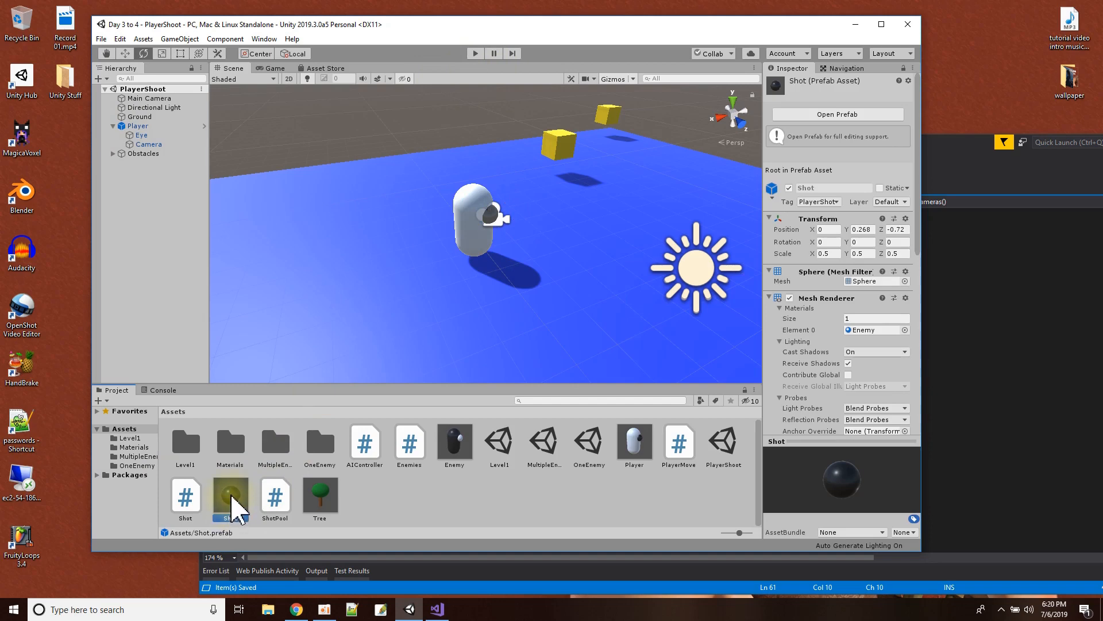
click(381, 492)
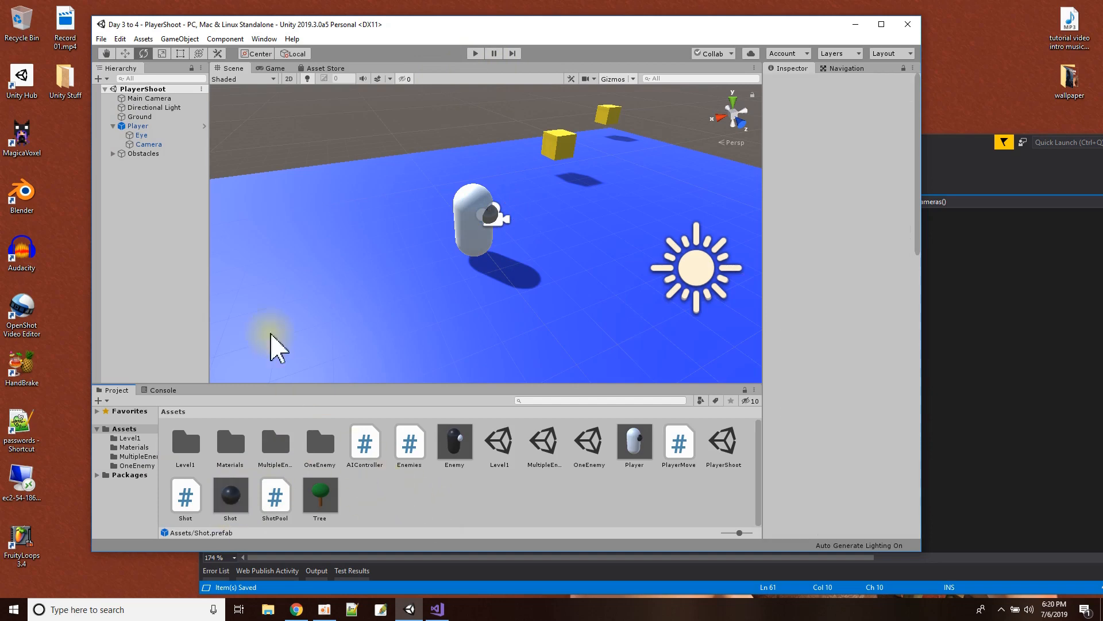
Create a new scene and add a 3D Sphere object to it.
click(100, 39)
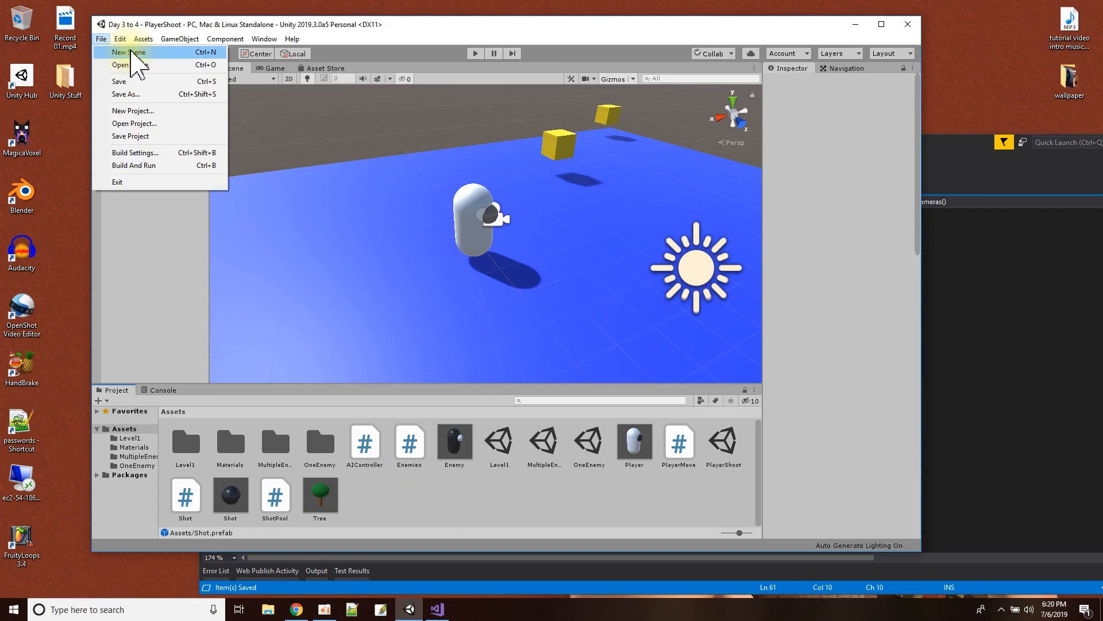
click(130, 53)
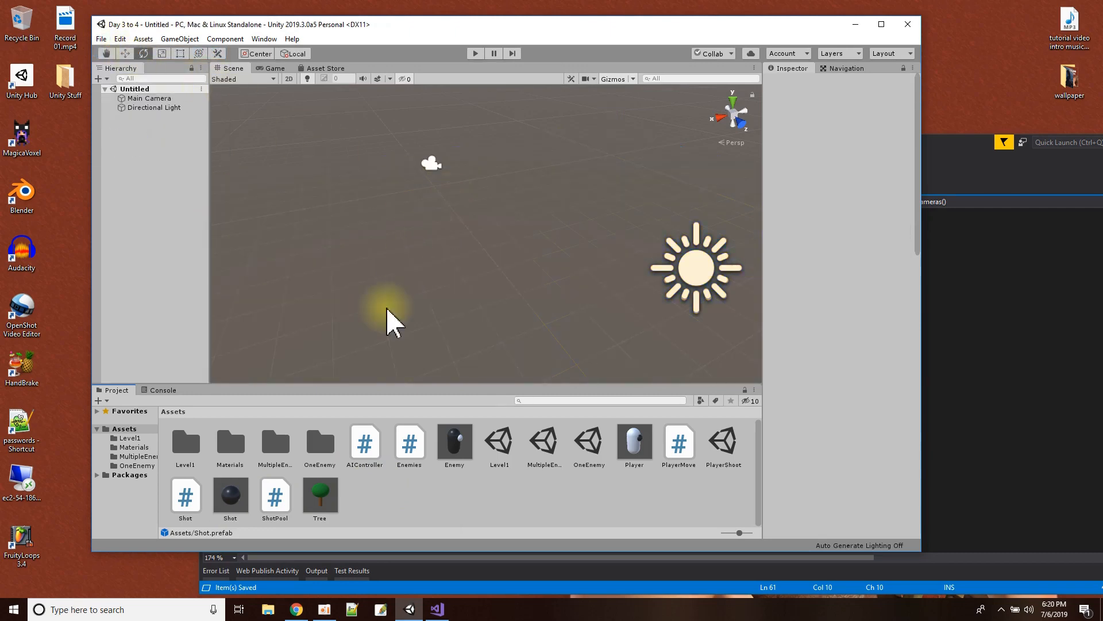
right_click(145, 89)
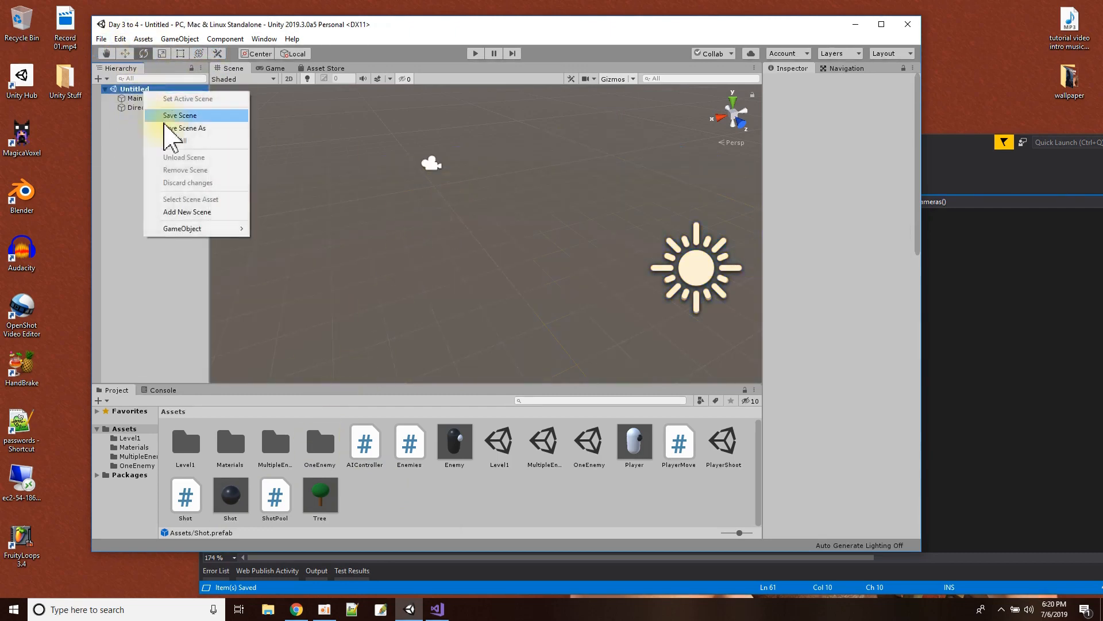
mouse_move(194, 231)
mouse_move(291, 241)
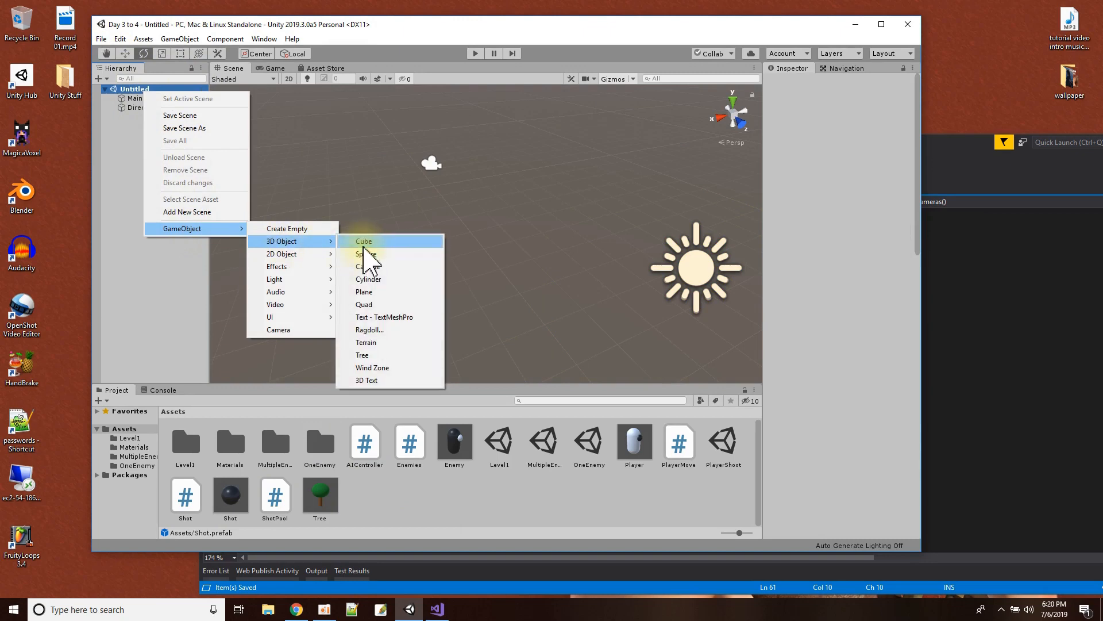
click(368, 254)
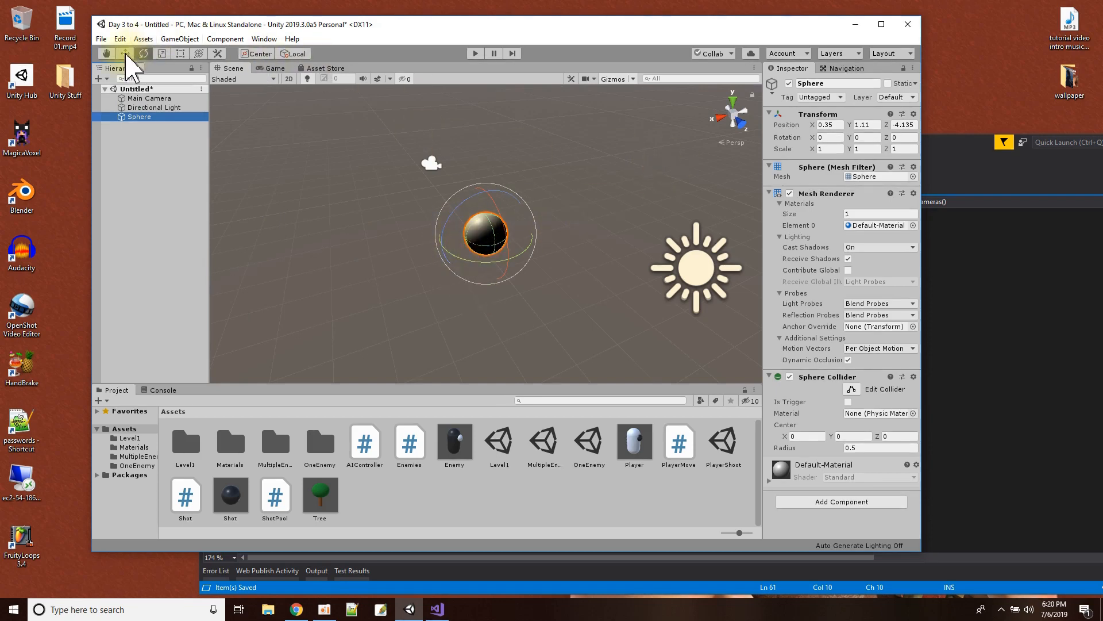
Activate the Move tool and attach the Shot script to the sphere, reviewing its added components.
click(125, 53)
alt+drag(505, 288, 784, 283)
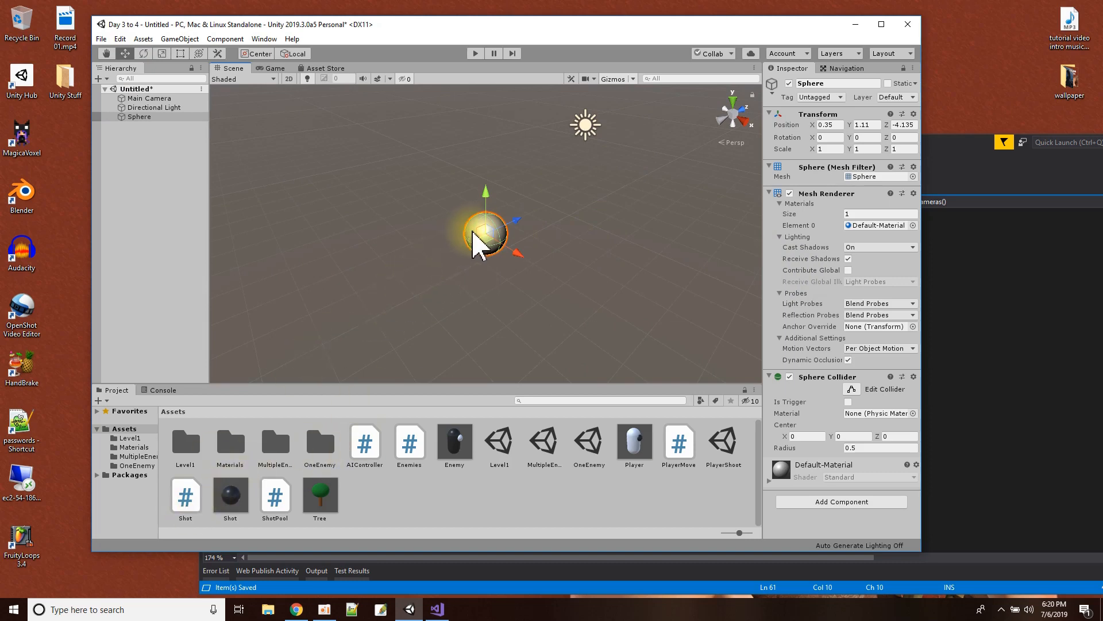
drag(179, 503, 487, 257)
scroll(851, 436, down, 3)
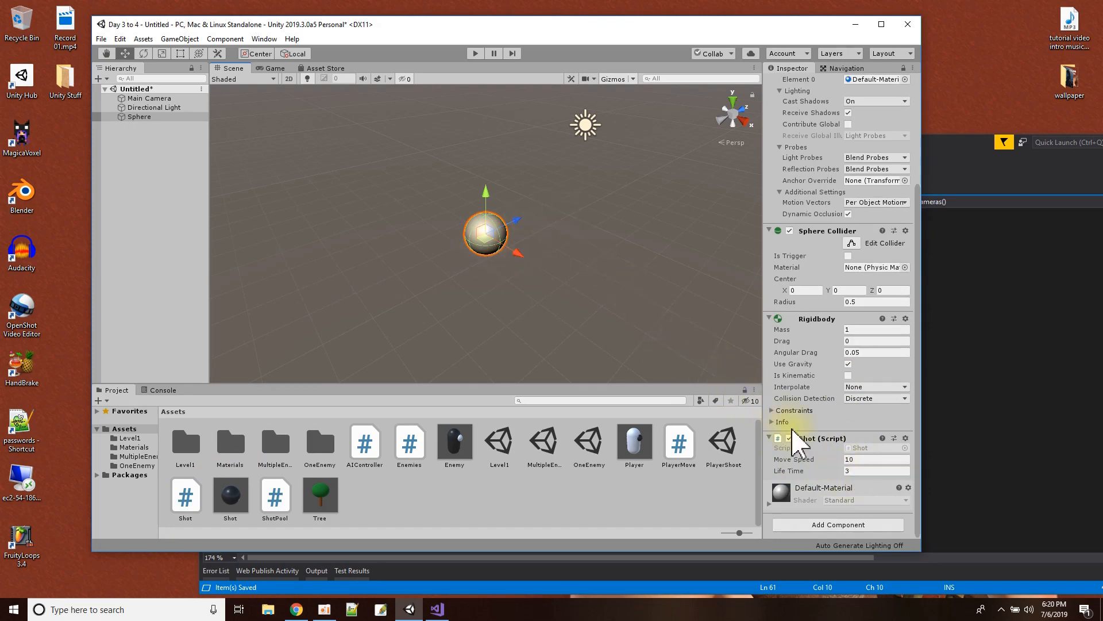
Open the Shot script in Visual Studio, review its RequireComponent lines and compare them with the sphere's components in Unity.
double_click(872, 448)
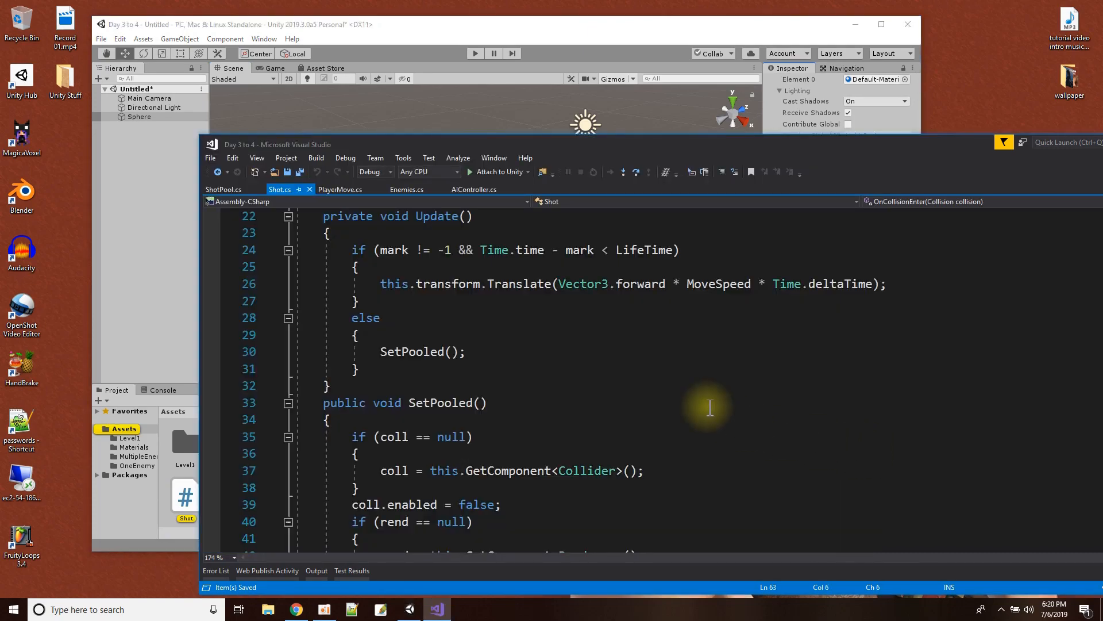
scroll(663, 360, up, 2)
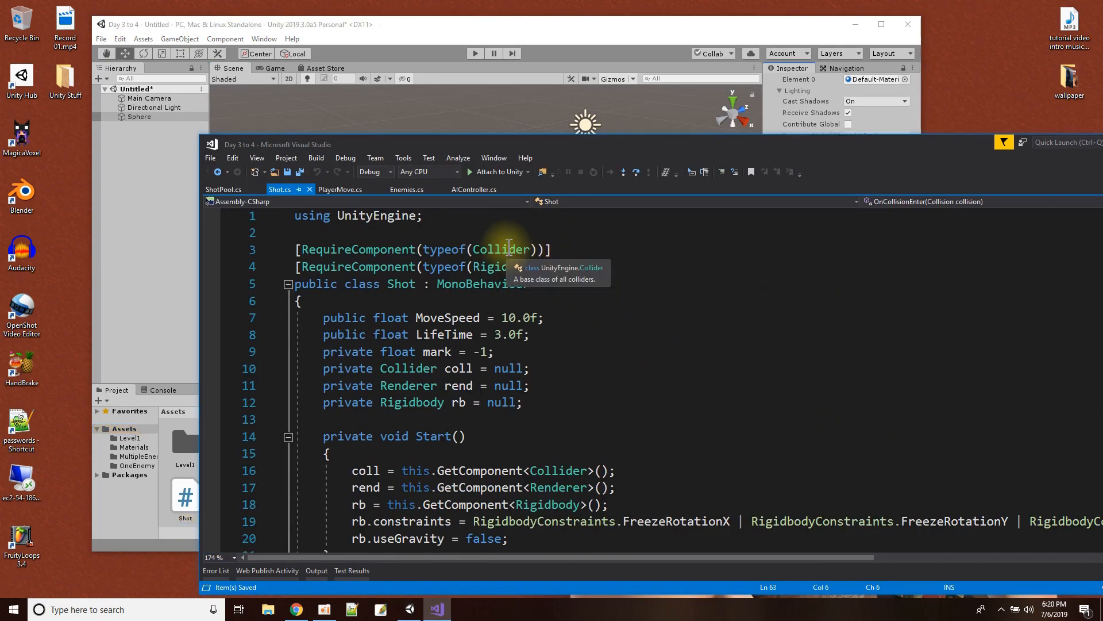
click(539, 44)
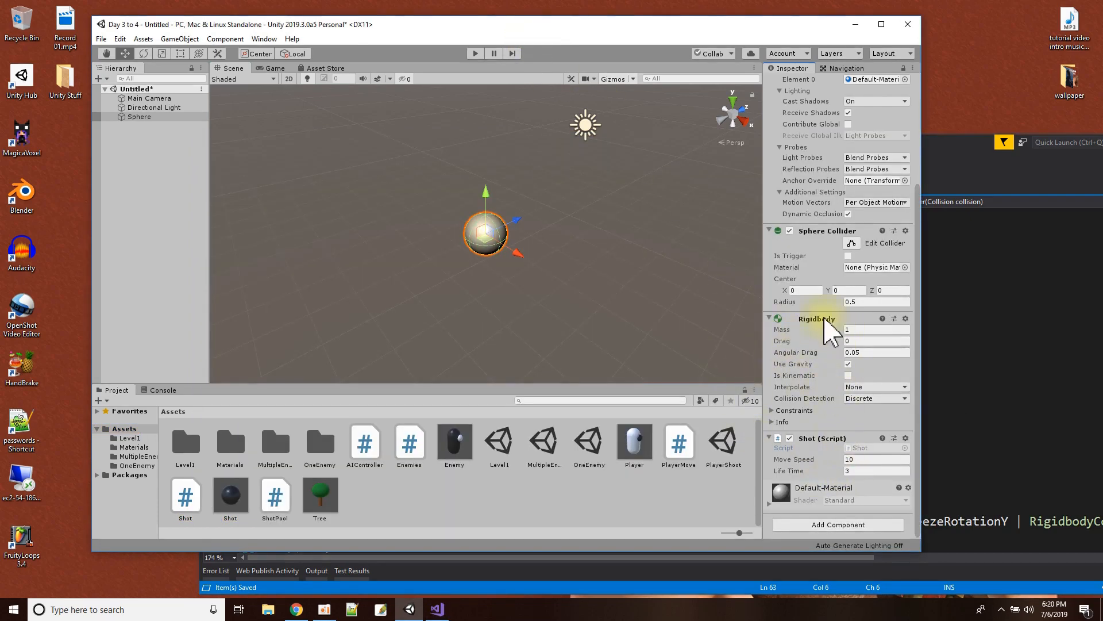
Switch to Visual Studio and highlight the Shot class's MoveSpeed, LifeTime, mark, coll, rend and rb field declarations in turn.
click(977, 347)
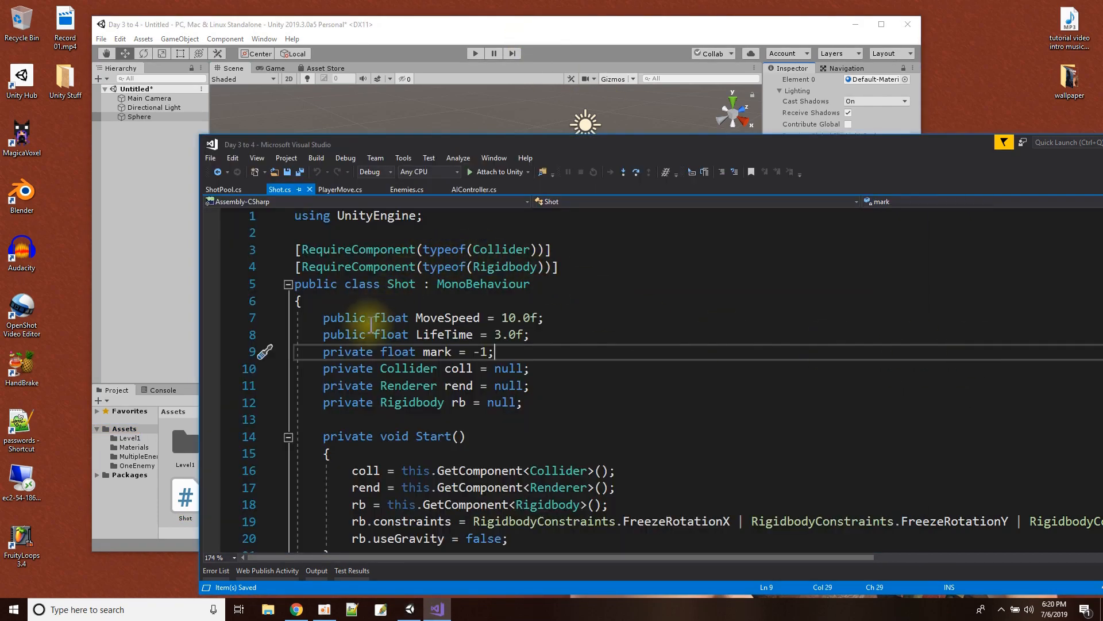
drag(318, 318, 523, 335)
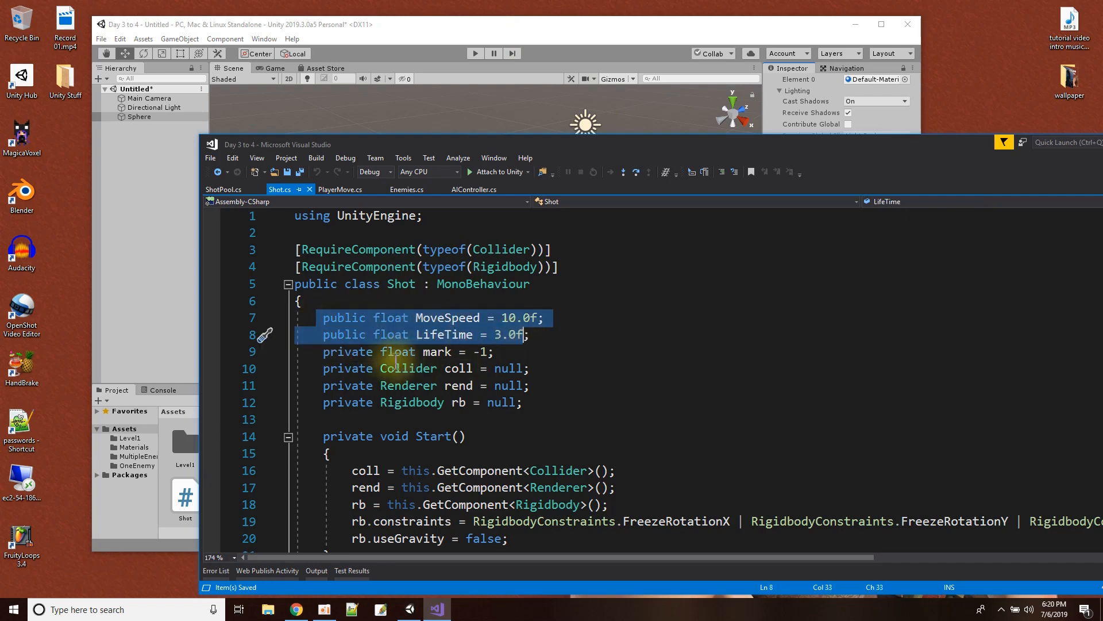
drag(325, 352, 495, 352)
scroll(575, 357, down, 1)
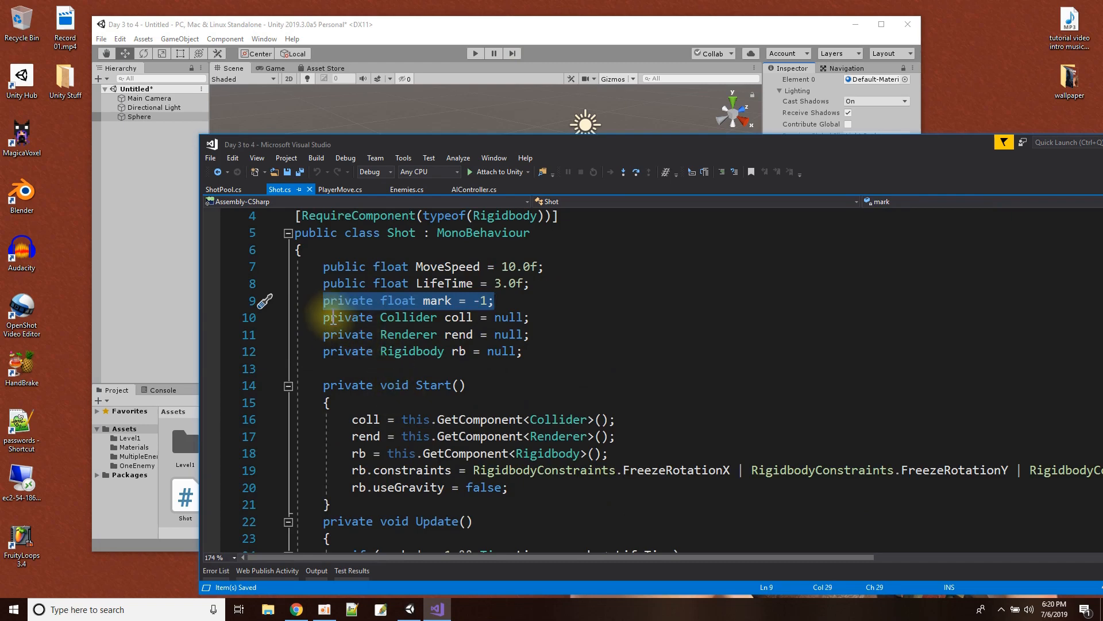
drag(326, 319, 524, 351)
Review the Shot script's Start method, highlighting the GetComponent assignments and the Rigidbody constraints and useGravity lines.
scroll(524, 351, down, 2)
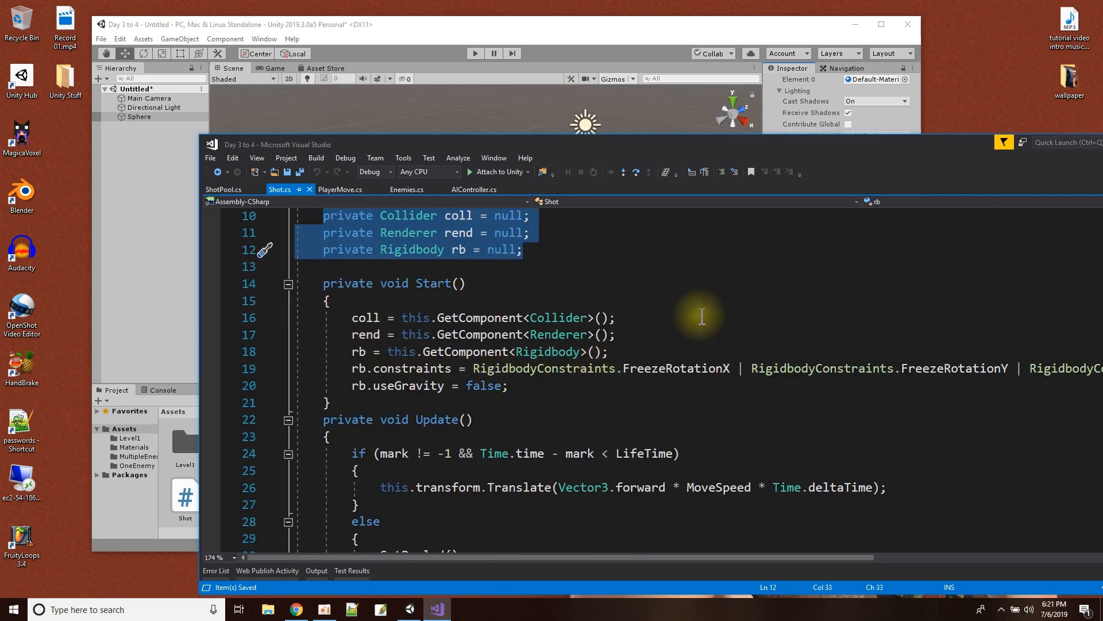
drag(352, 318, 644, 353)
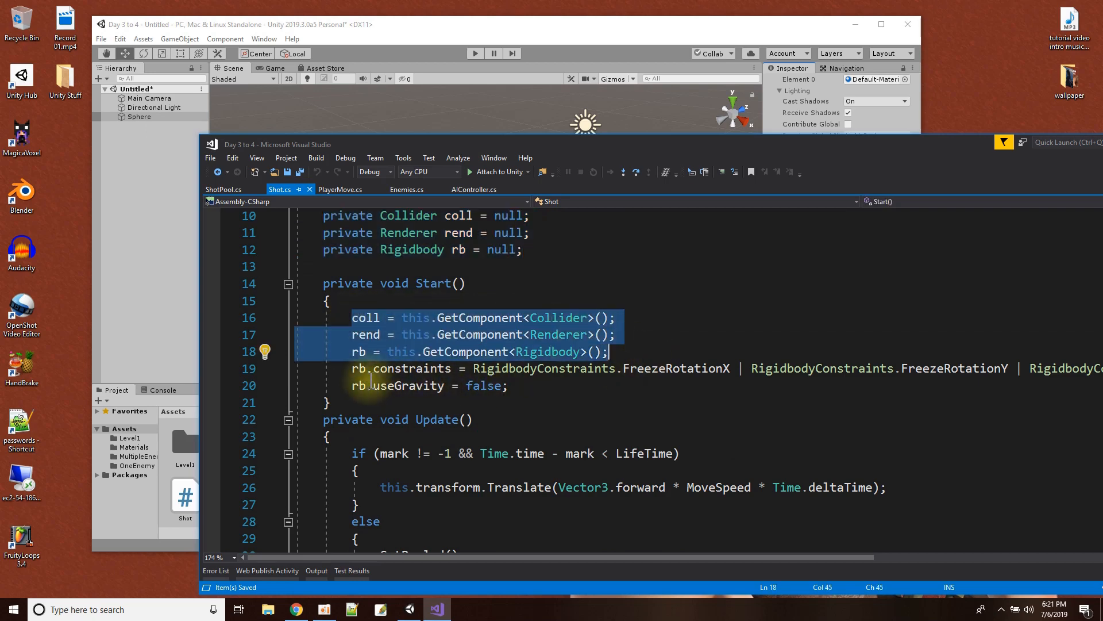
drag(352, 368, 753, 384)
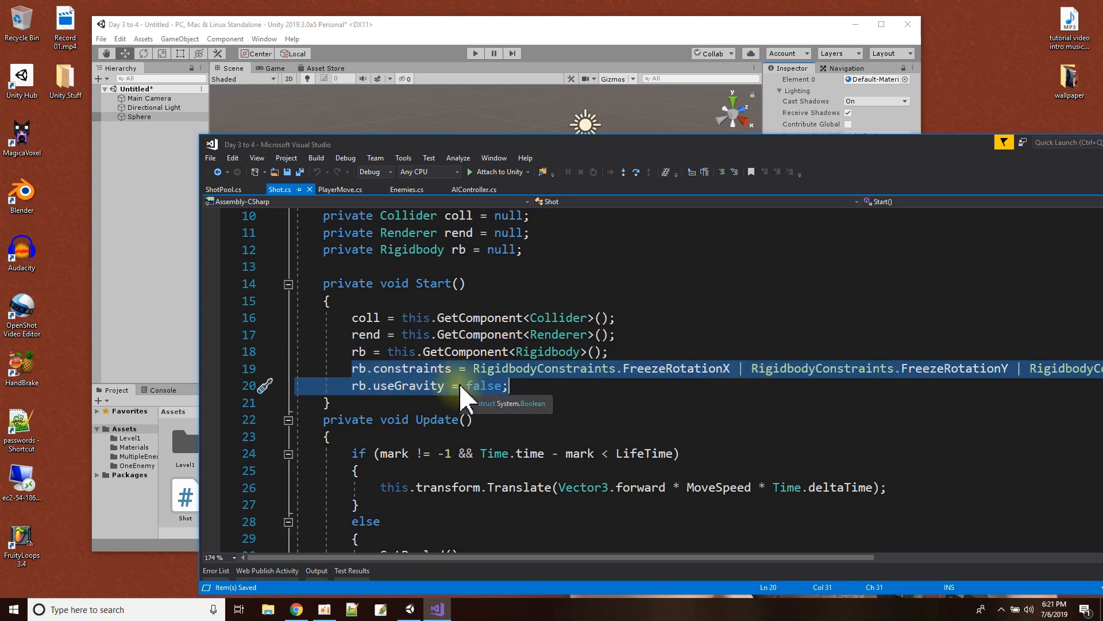
click(542, 390)
Examine the Shot script's Update method, highlighting the Translate call, the LifeTime condition and the SetPooled call.
scroll(543, 391, down, 2)
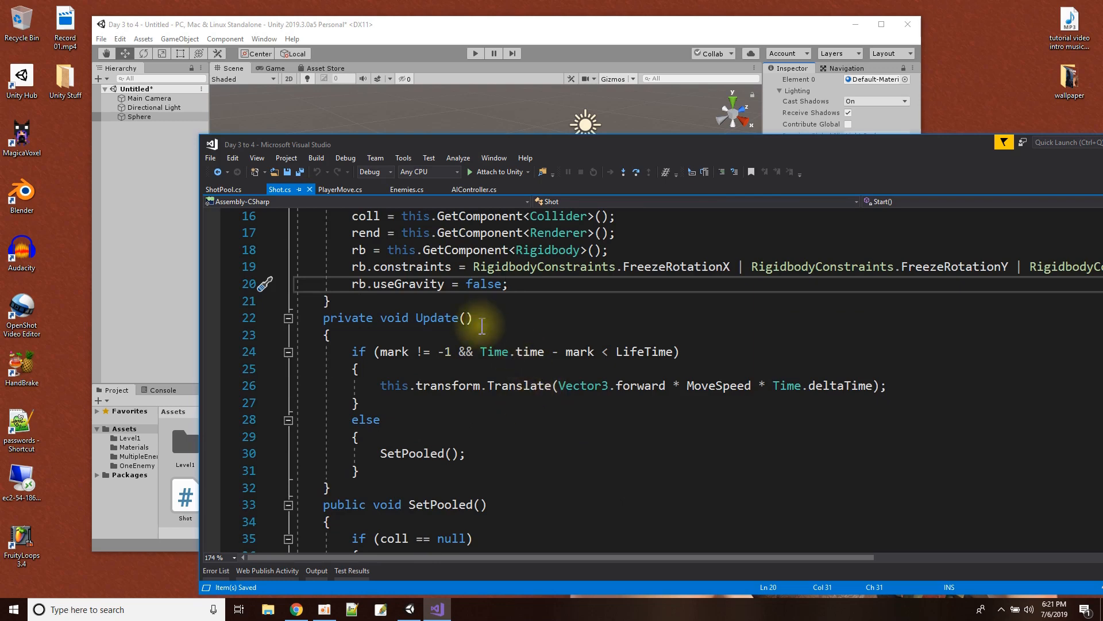
click(417, 318)
scroll(584, 385, down, 1)
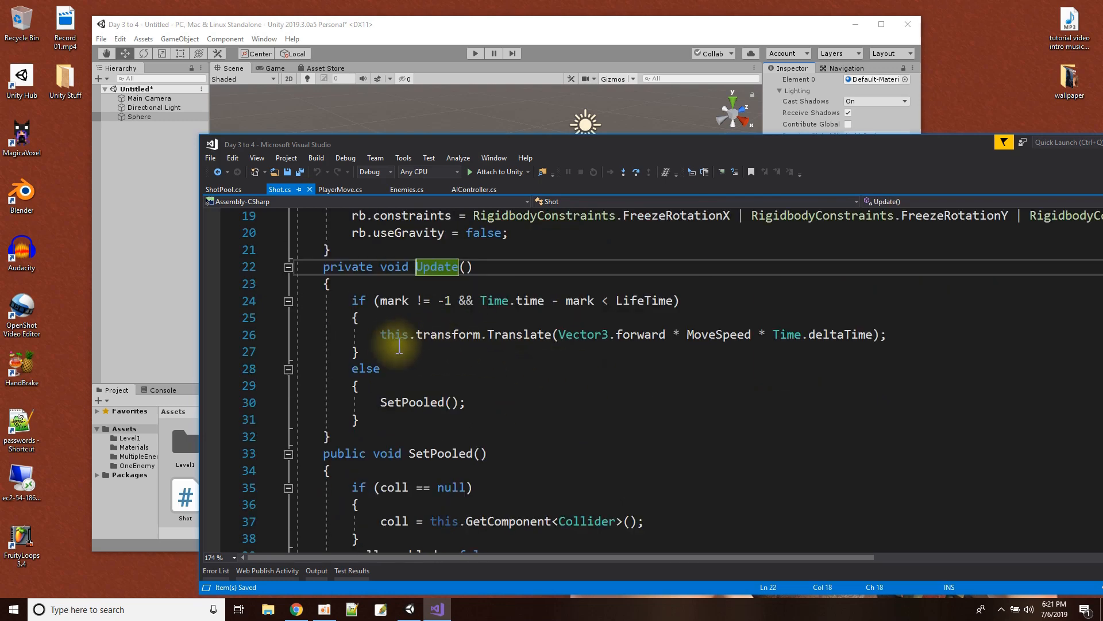
mouse_move(391, 333)
drag(381, 335, 896, 339)
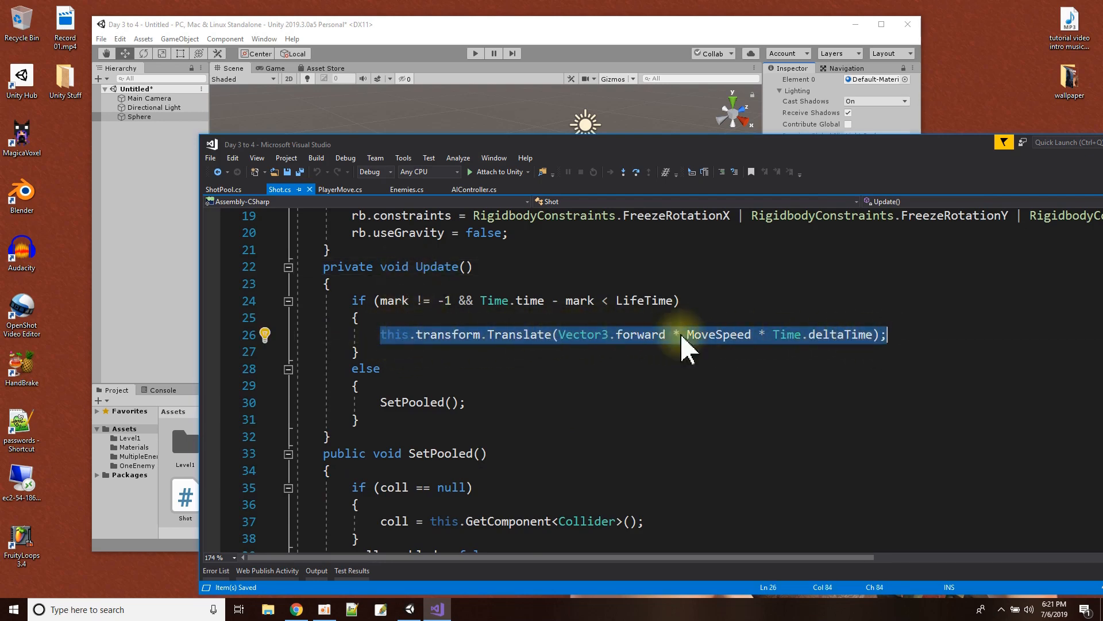
mouse_move(712, 343)
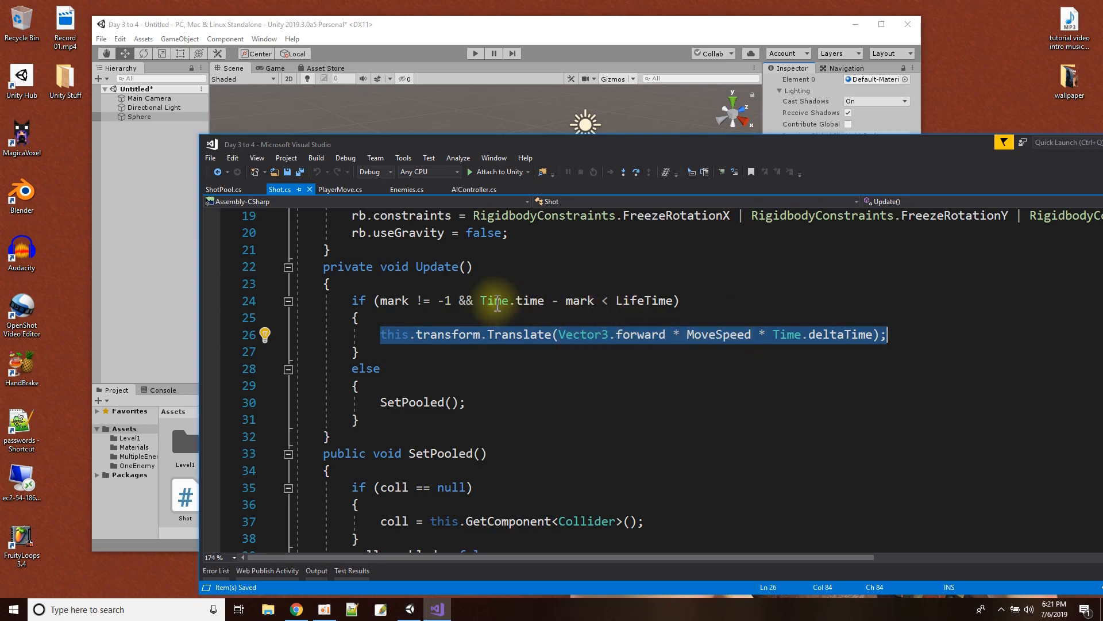
drag(481, 300, 671, 304)
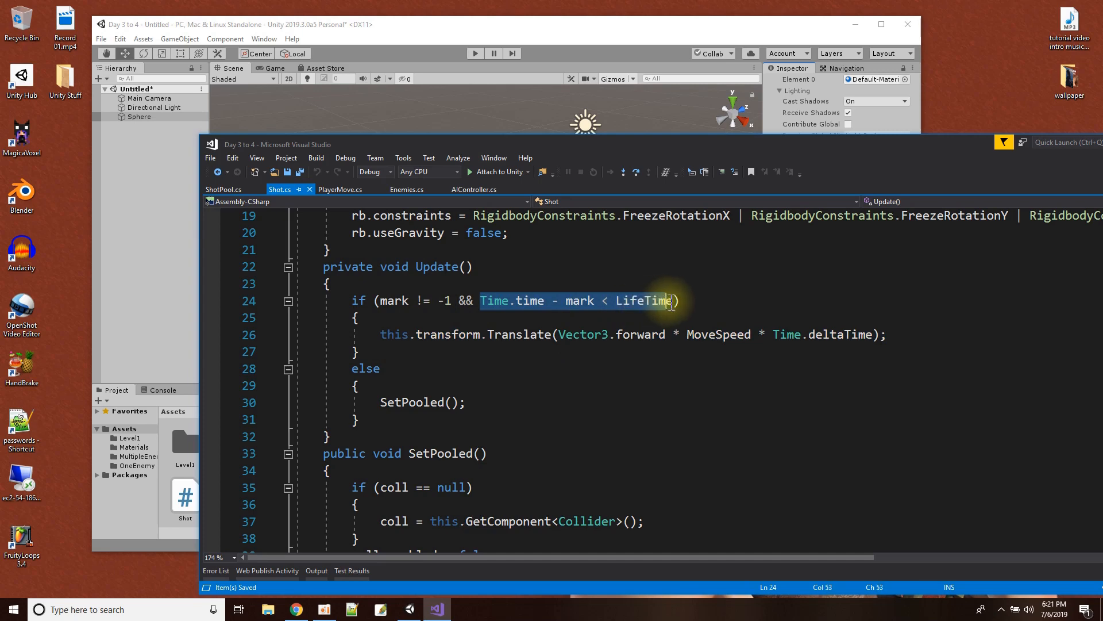
click(695, 370)
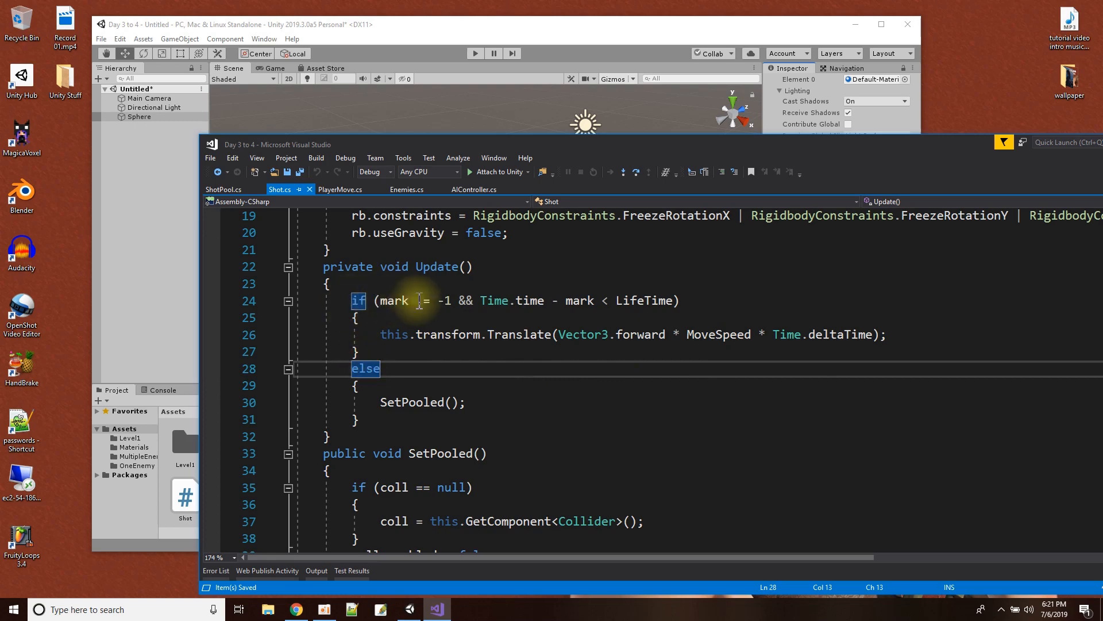
drag(374, 402, 518, 409)
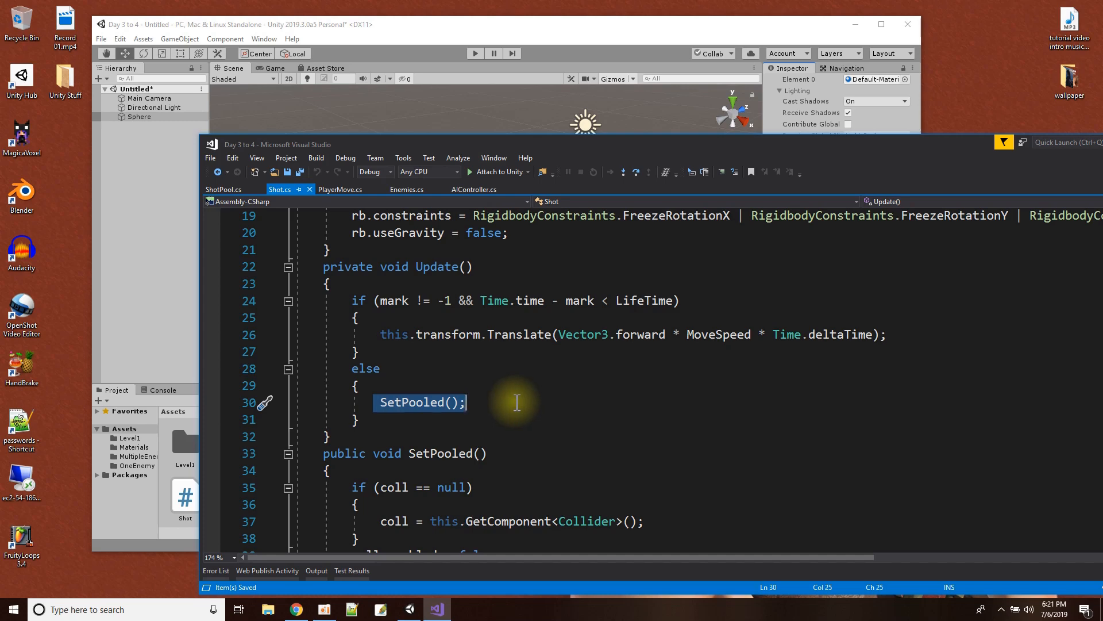
click(511, 369)
Examine the SetPooled method, highlighting the lines that disable the collider and renderer and reset mark to -1.
scroll(506, 382, up, 3)
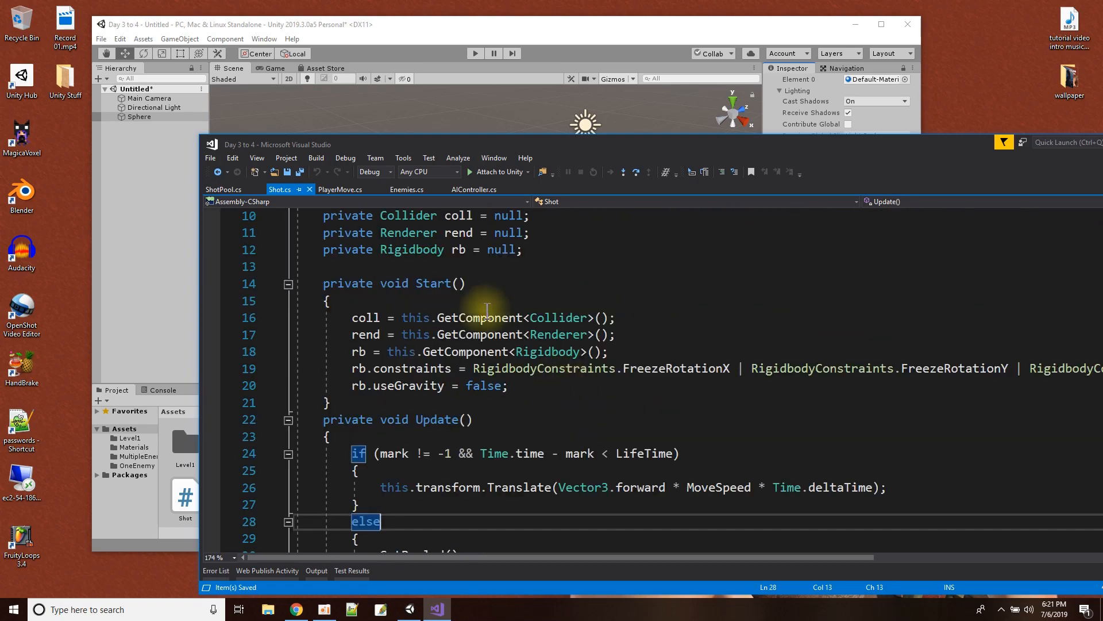
scroll(487, 311, down, 10)
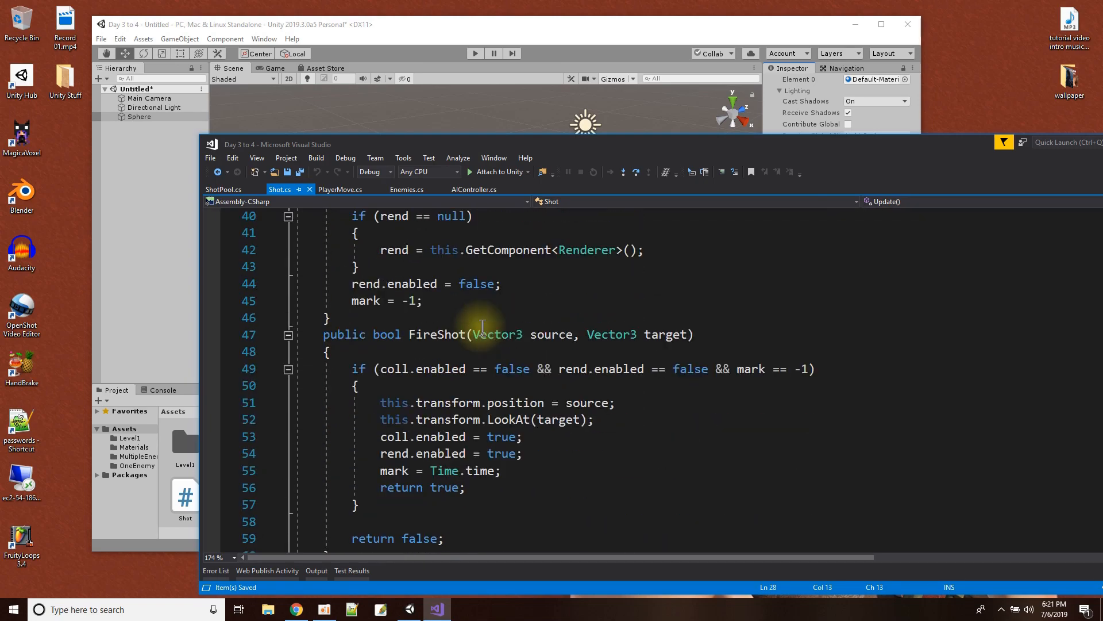
scroll(482, 327, up, 6)
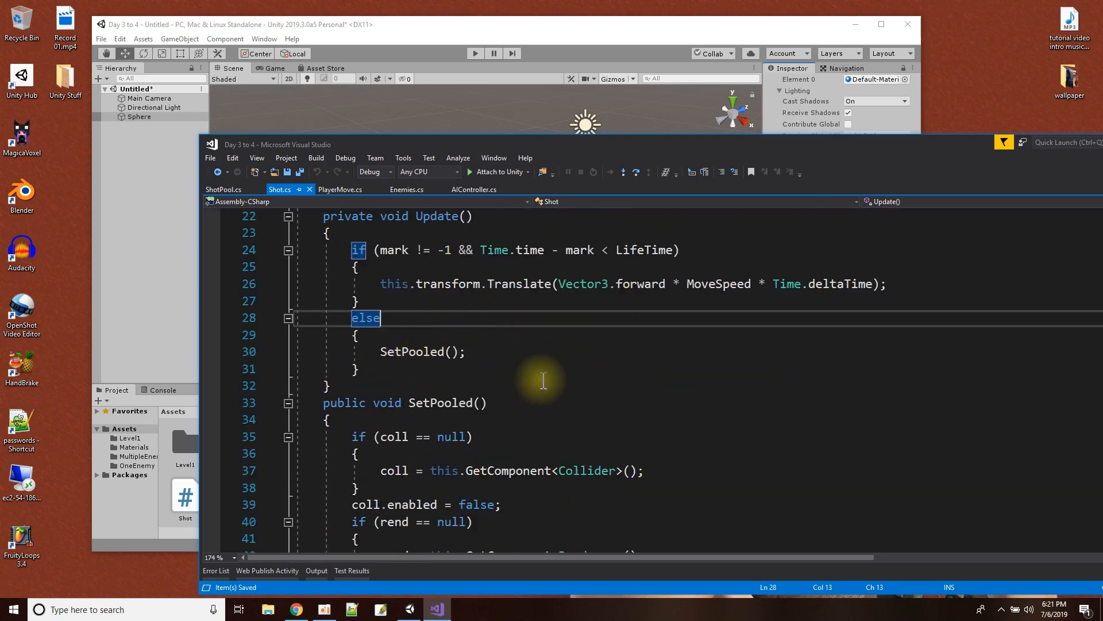
scroll(536, 374, down, 3)
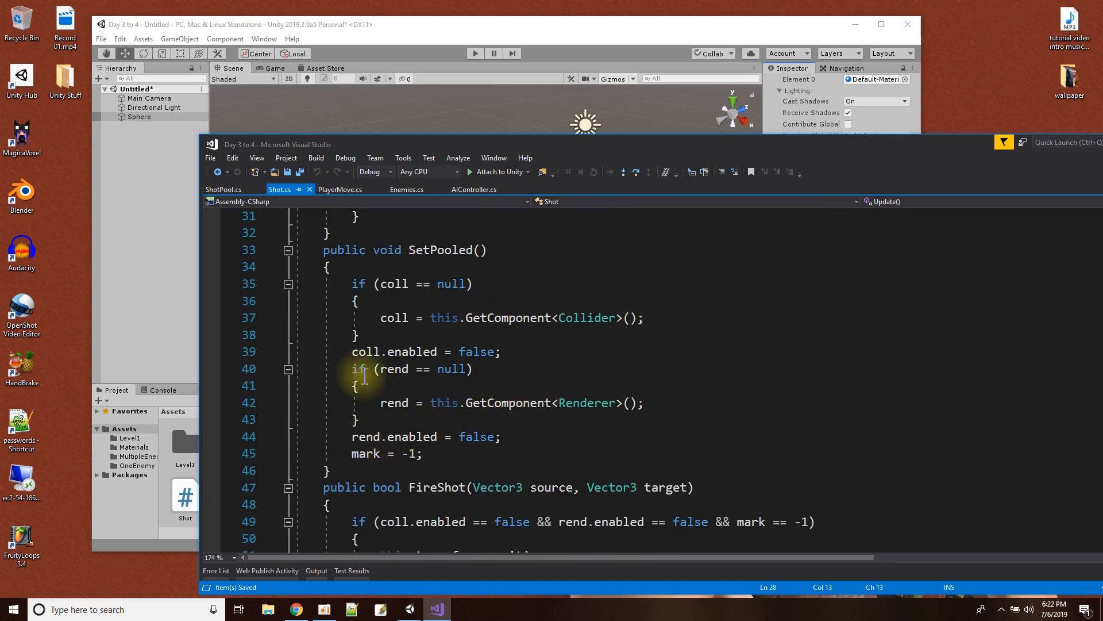
click(352, 352)
drag(352, 352, 472, 368)
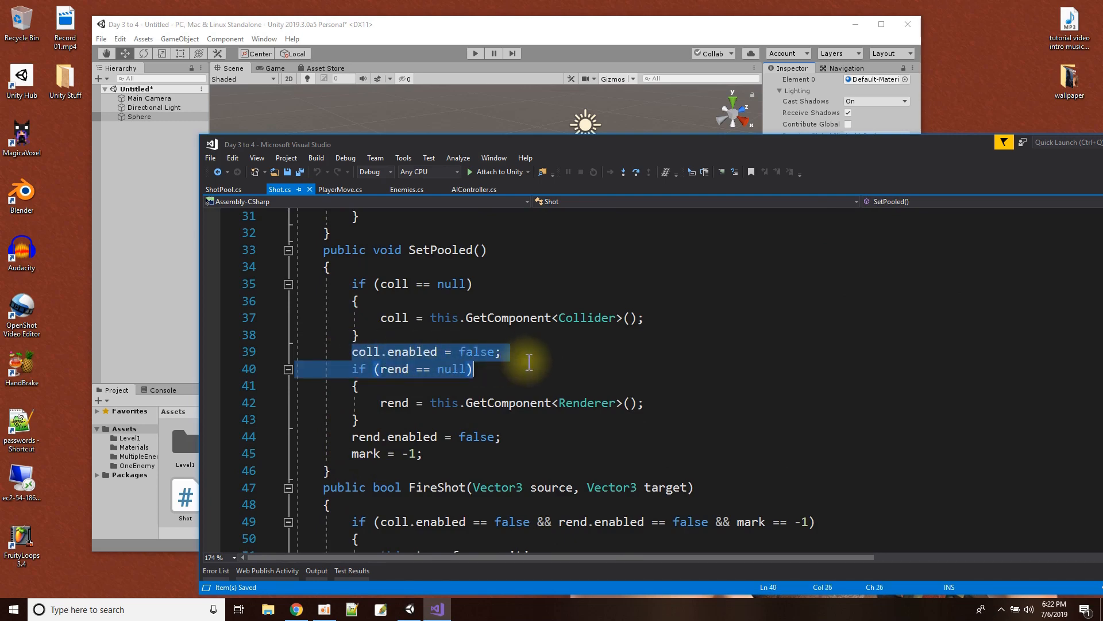
drag(345, 437, 556, 448)
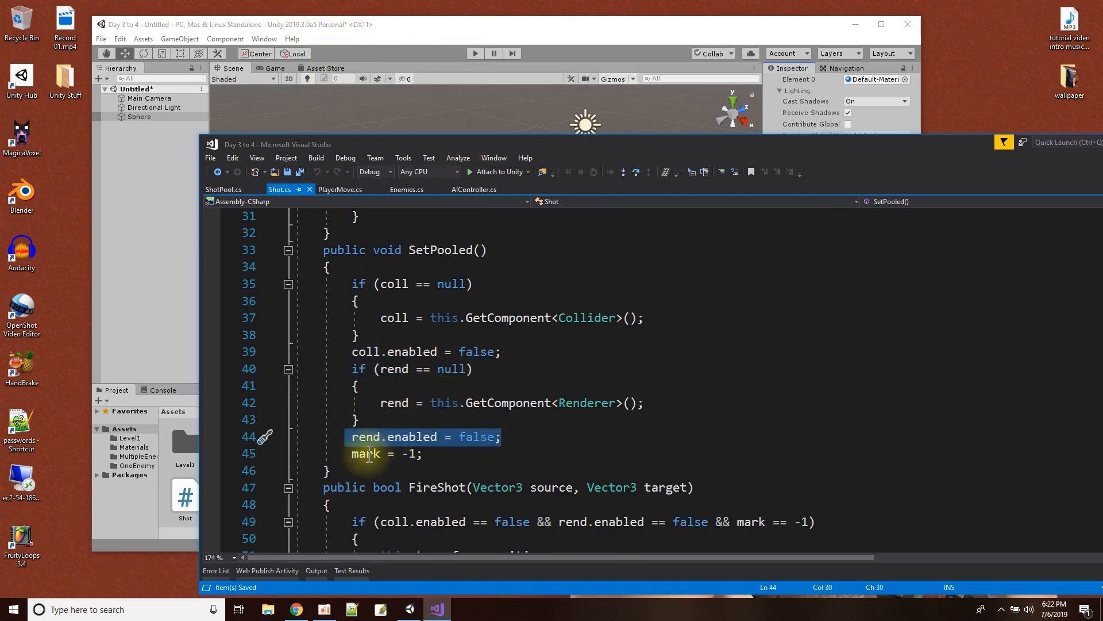
drag(352, 454, 446, 458)
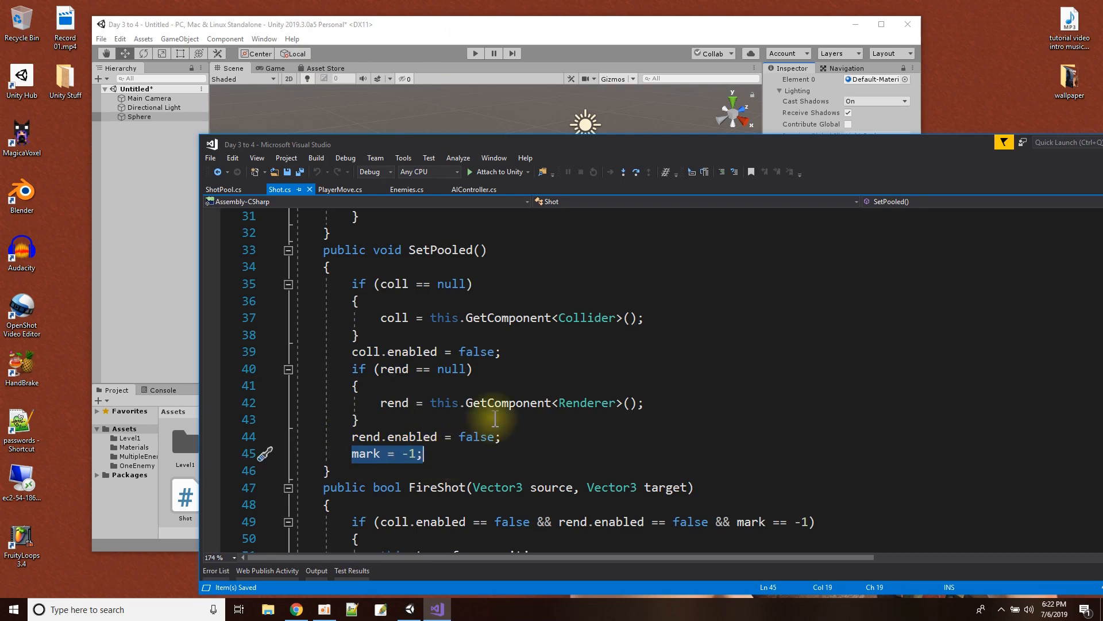
Review the FireShot method's condition and firing statements, and highlight the empty OnCollisionEnter method.
scroll(474, 397, down, 4)
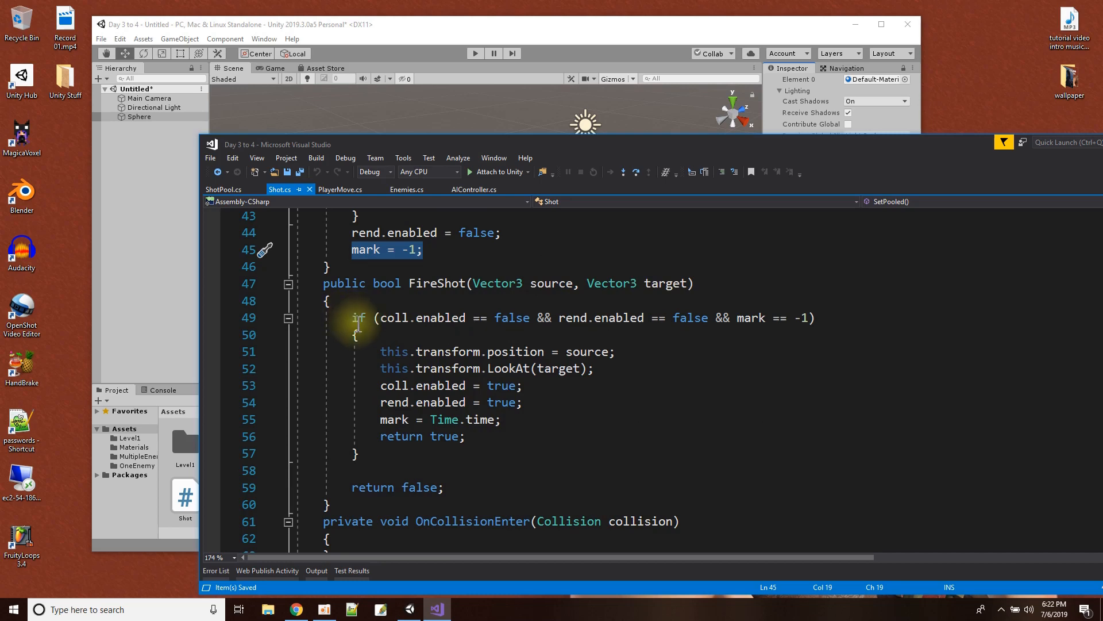
click(382, 321)
drag(382, 321, 812, 320)
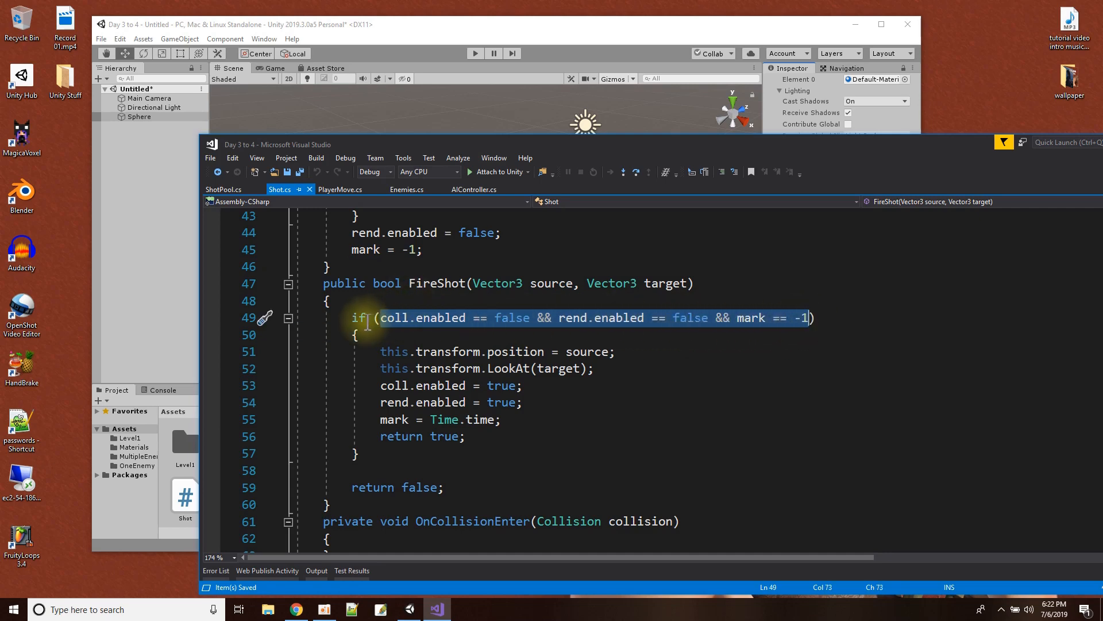
drag(380, 351, 551, 417)
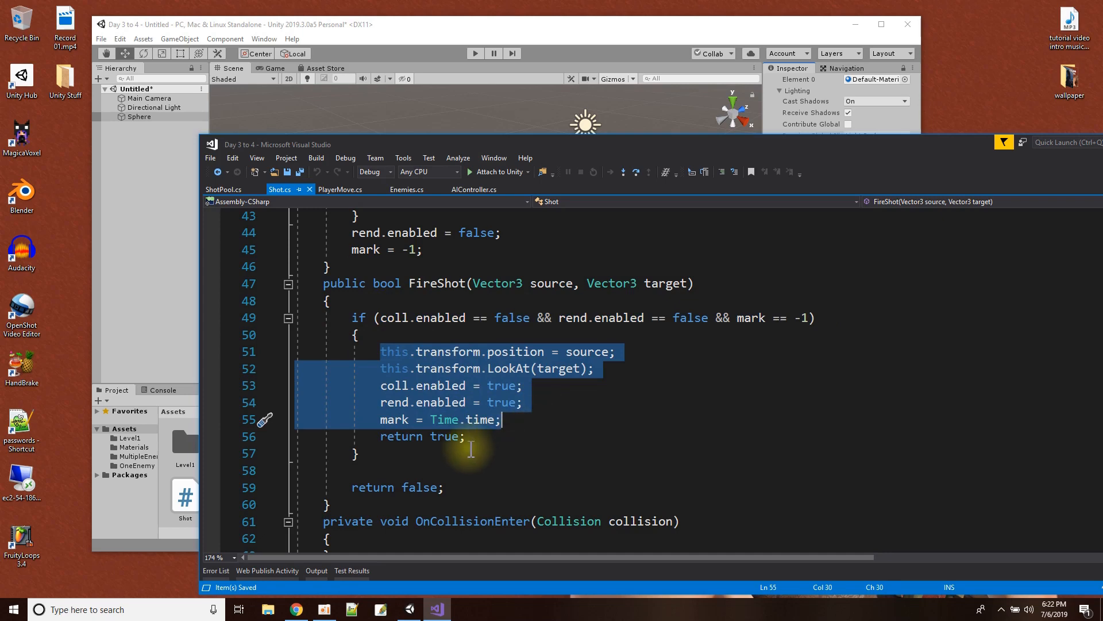
scroll(471, 448, down, 2)
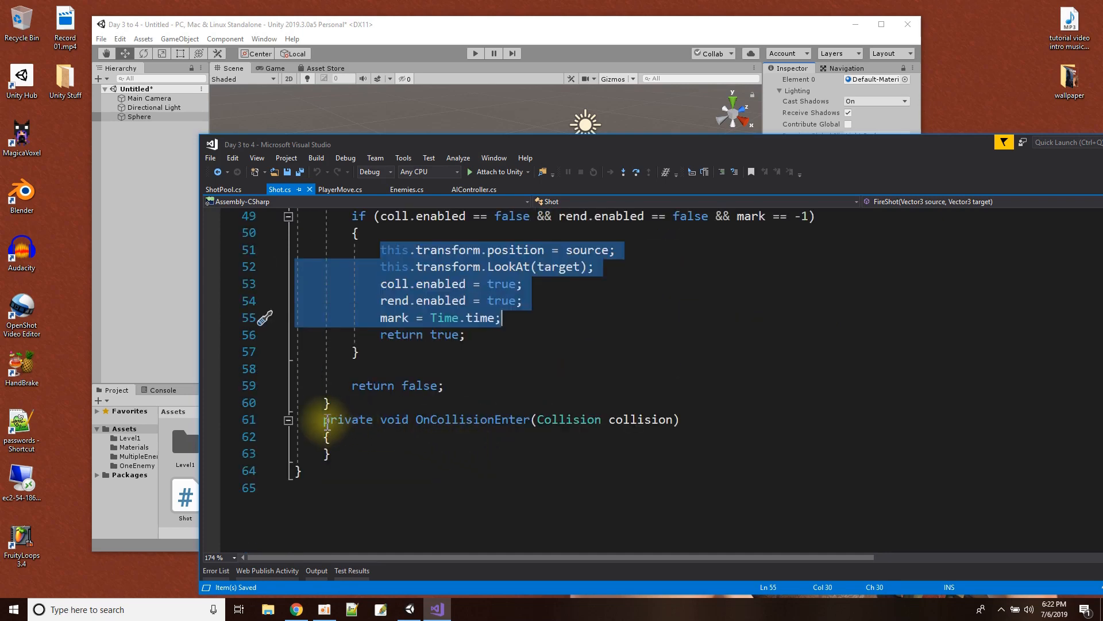
drag(323, 420, 349, 442)
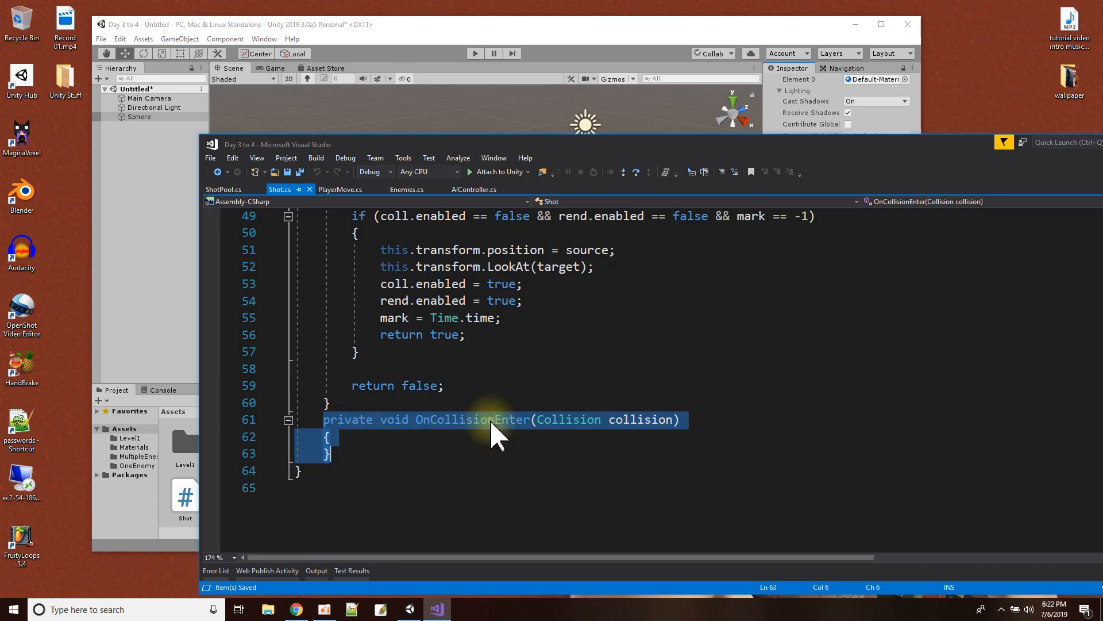
scroll(517, 391, up, 15)
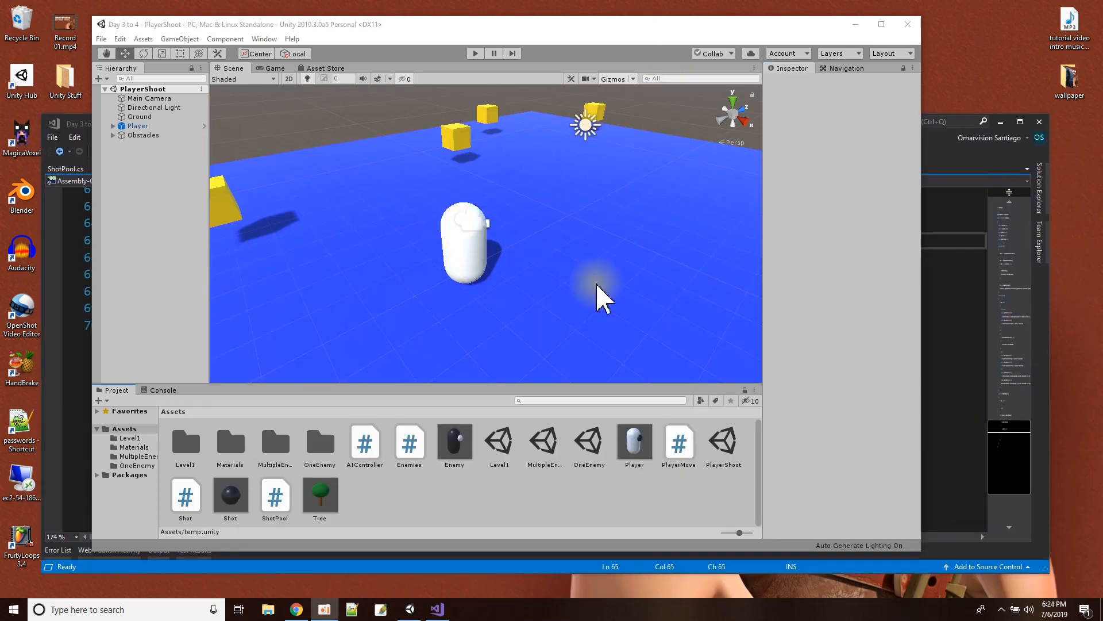
Play-test the PlayerShoot scene by firing a series of shots, and stop play mode.
alt+drag(552, 281, 558, 242)
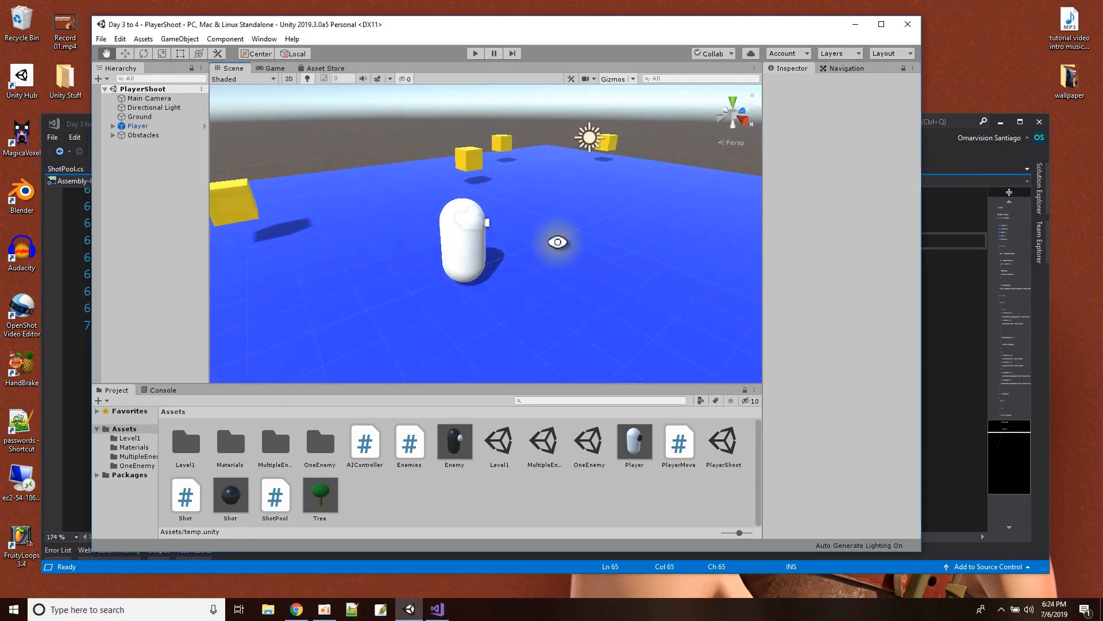
click(474, 53)
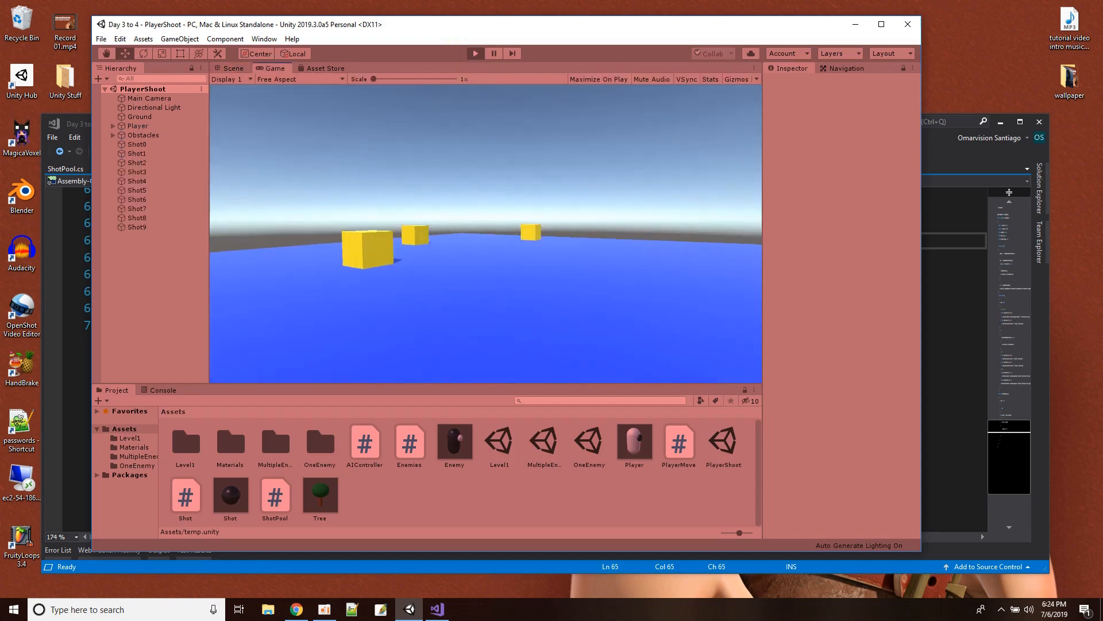
click(485, 233)
click(485, 233)
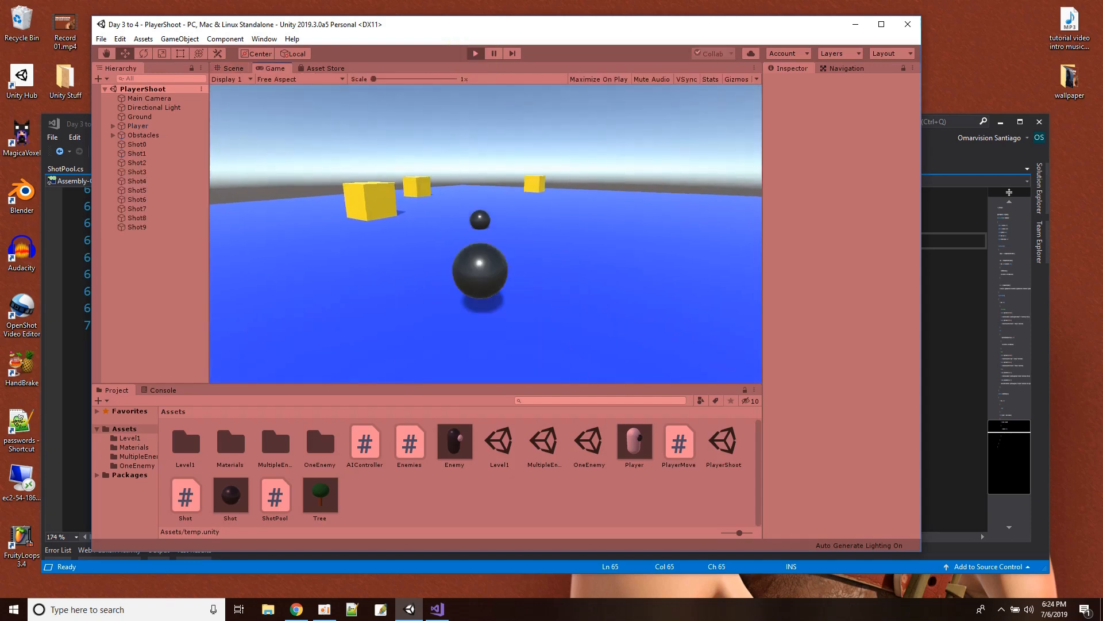
click(485, 233)
click(485, 234)
click(486, 233)
click(486, 234)
click(485, 233)
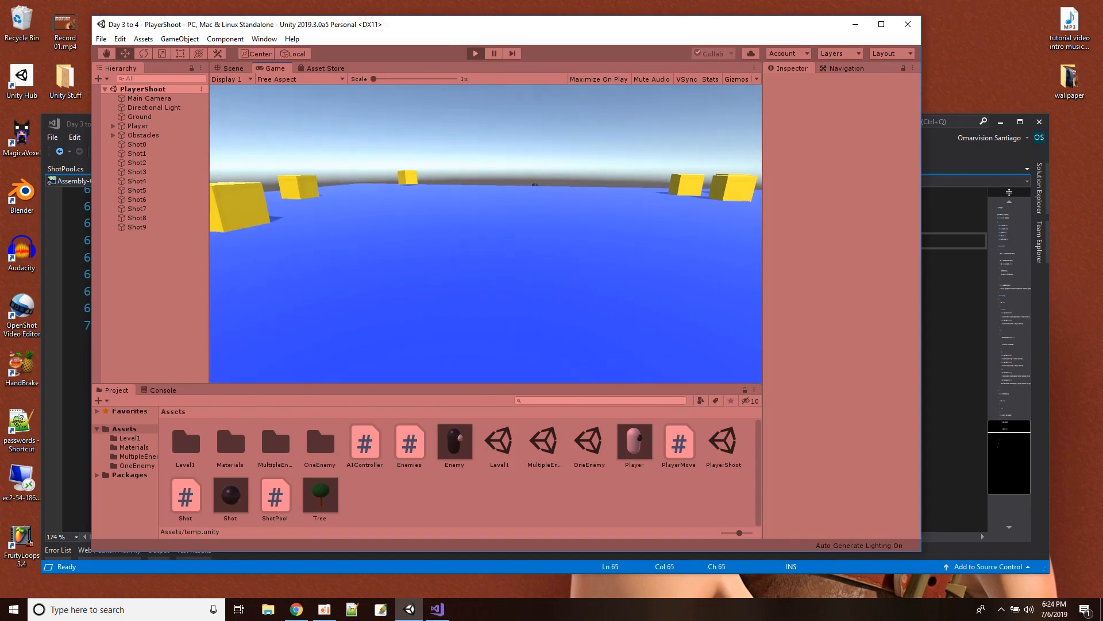
click(486, 233)
click(486, 234)
click(486, 234)
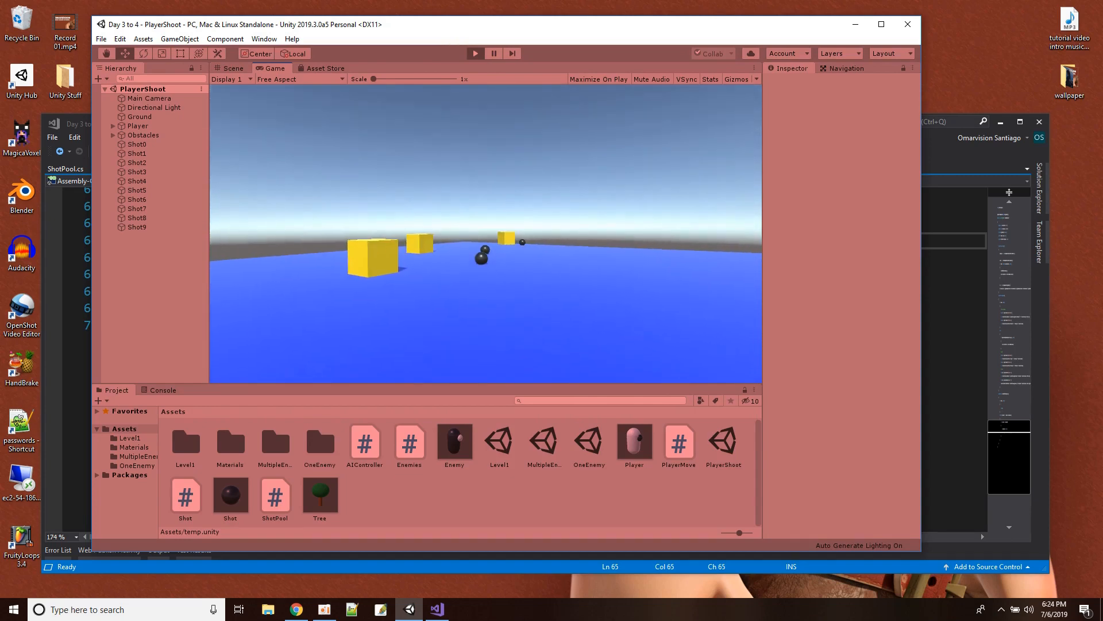
click(476, 53)
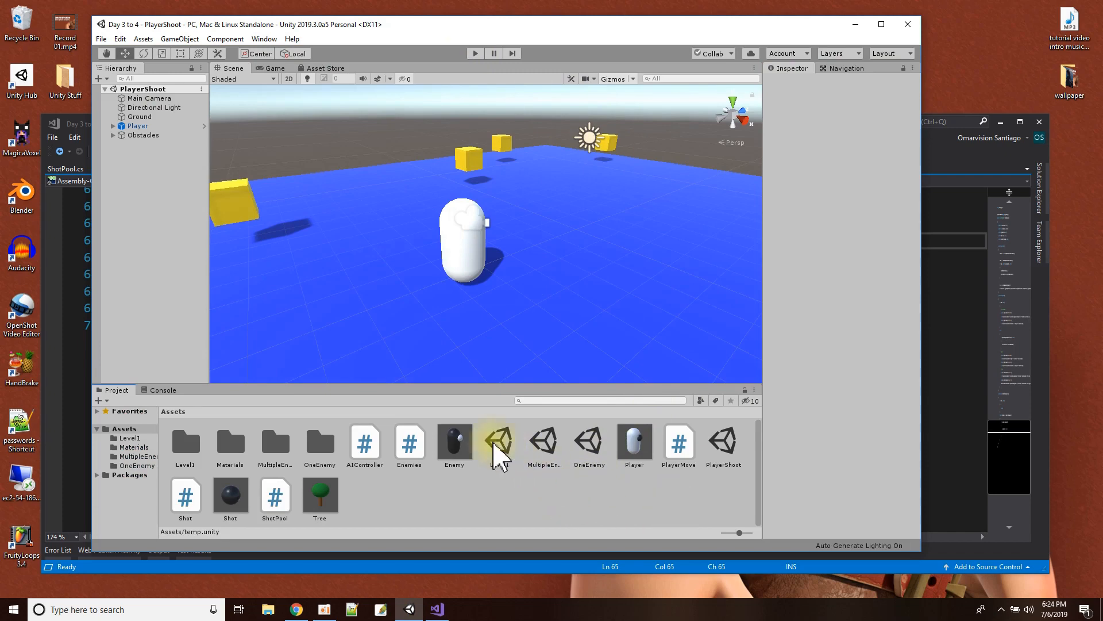
Open the Level1 scene and look over its trees, obstacles and player.
double_click(504, 457)
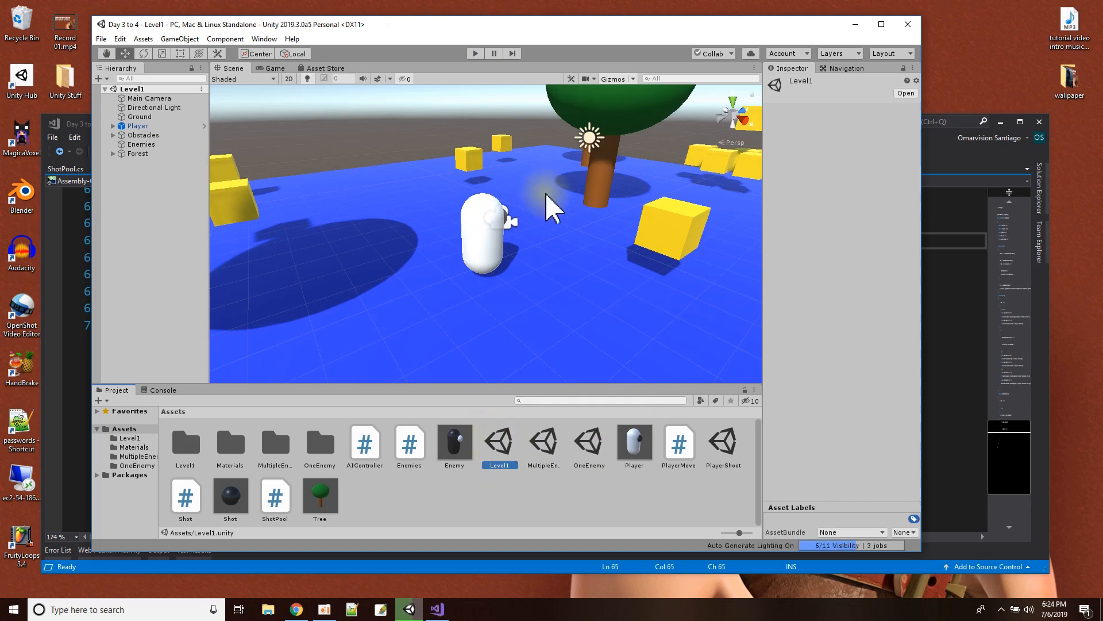
scroll(550, 198, down, 5)
alt+drag(586, 299, 233, 298)
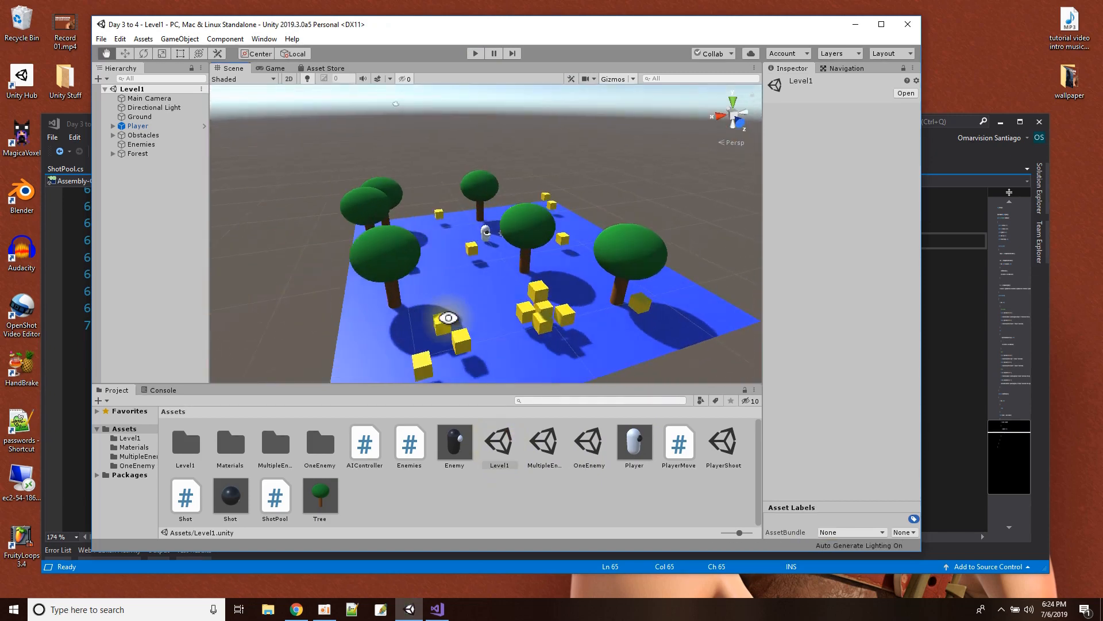
scroll(428, 319, up, 2)
scroll(430, 316, up, 2)
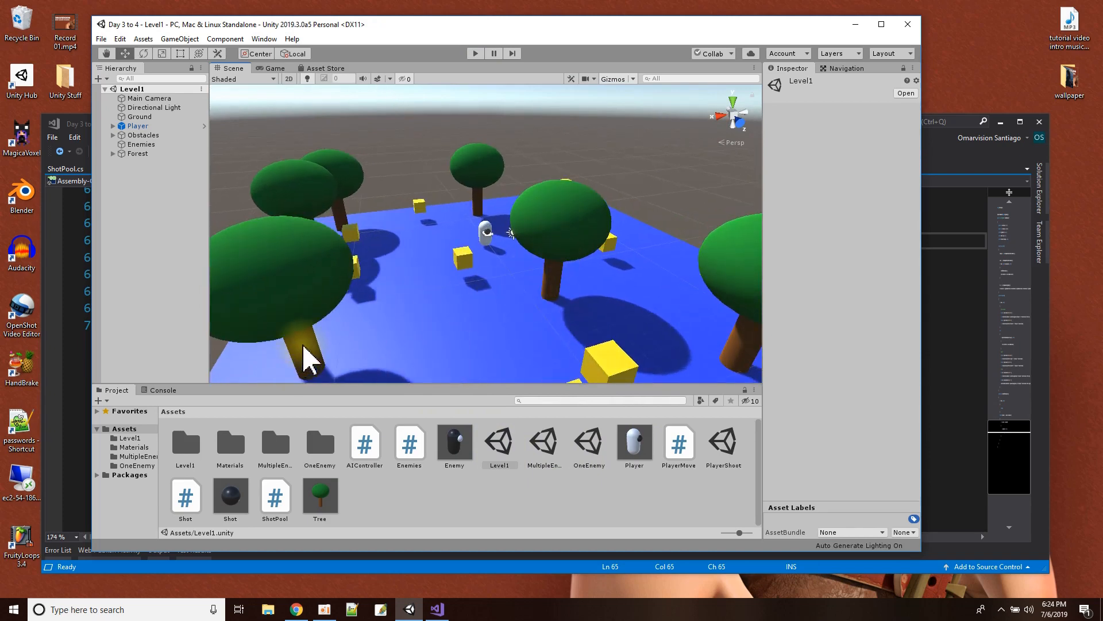
Inspect the Tree prefab, the Ground object and the Player's components down to the Shot Pool script.
click(321, 495)
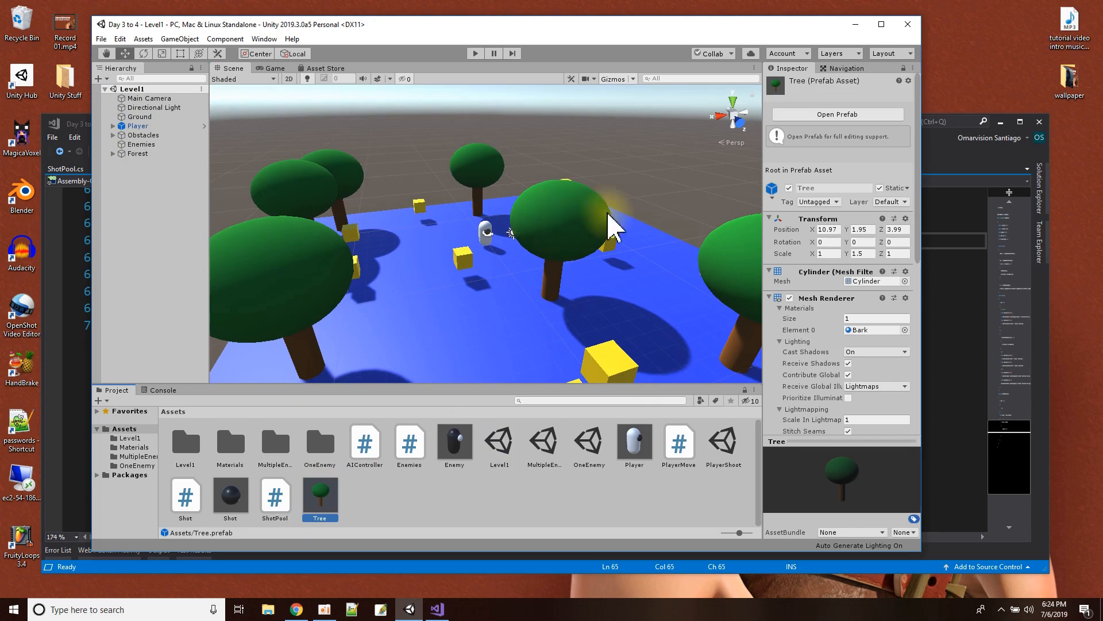
click(480, 322)
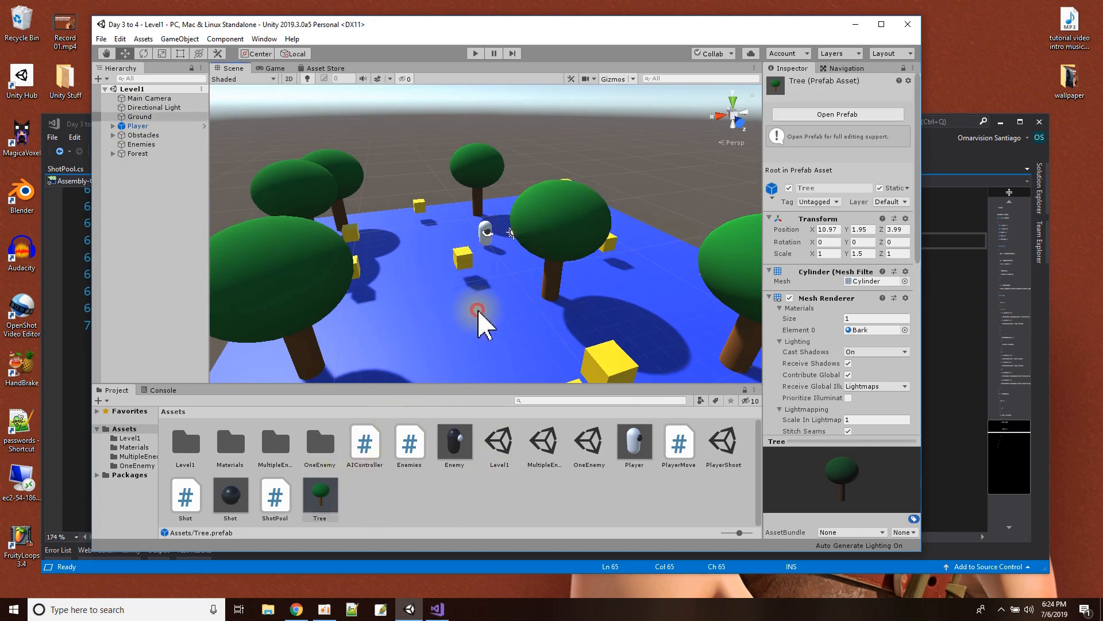
key(f)
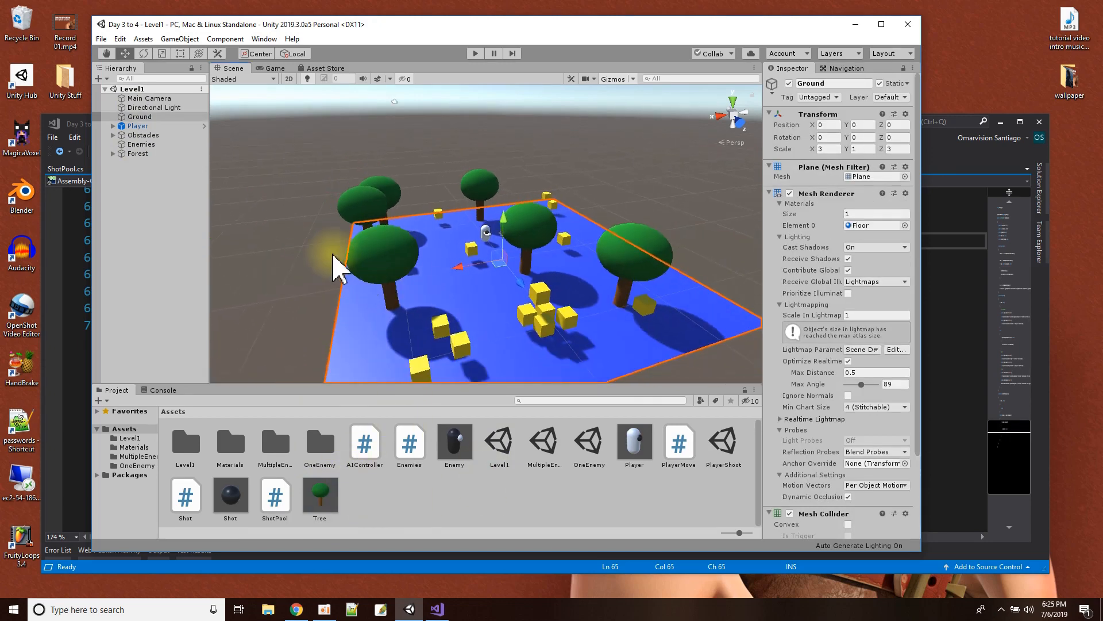
click(133, 127)
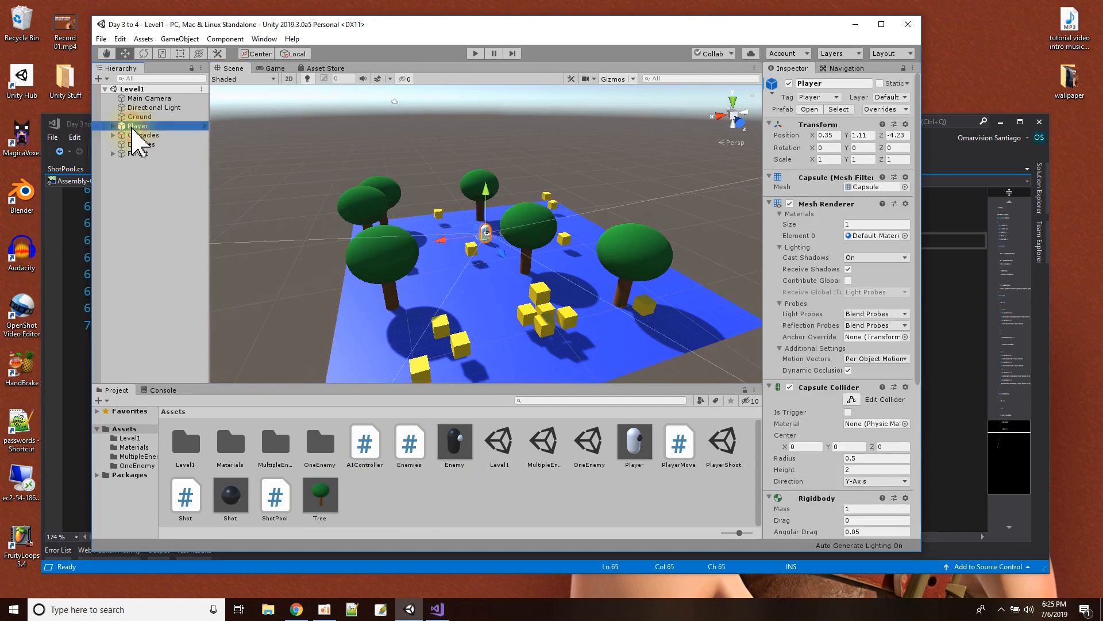
scroll(833, 450, down, 5)
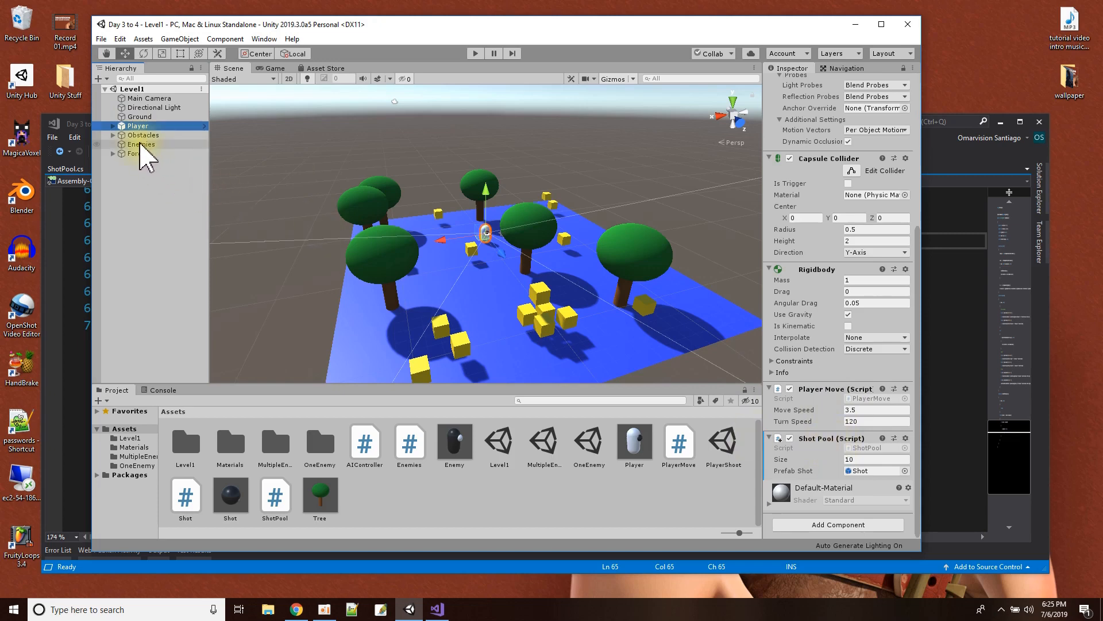
Assign the Enemy prefab to the Prefab Enemy slot of the Enemies object's script.
click(140, 145)
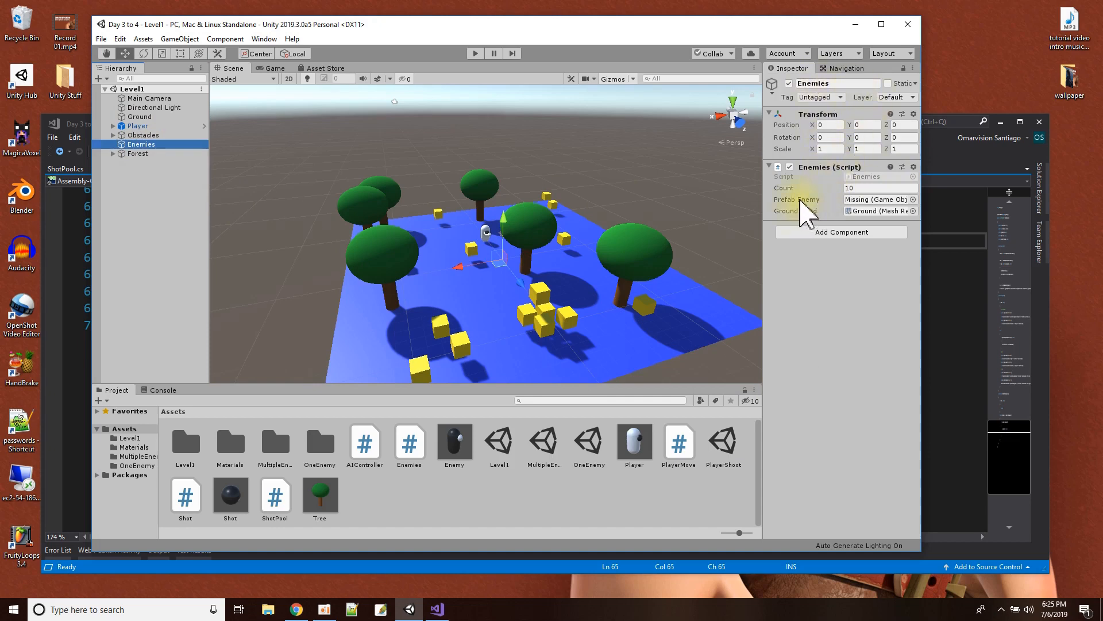
drag(452, 458, 807, 220)
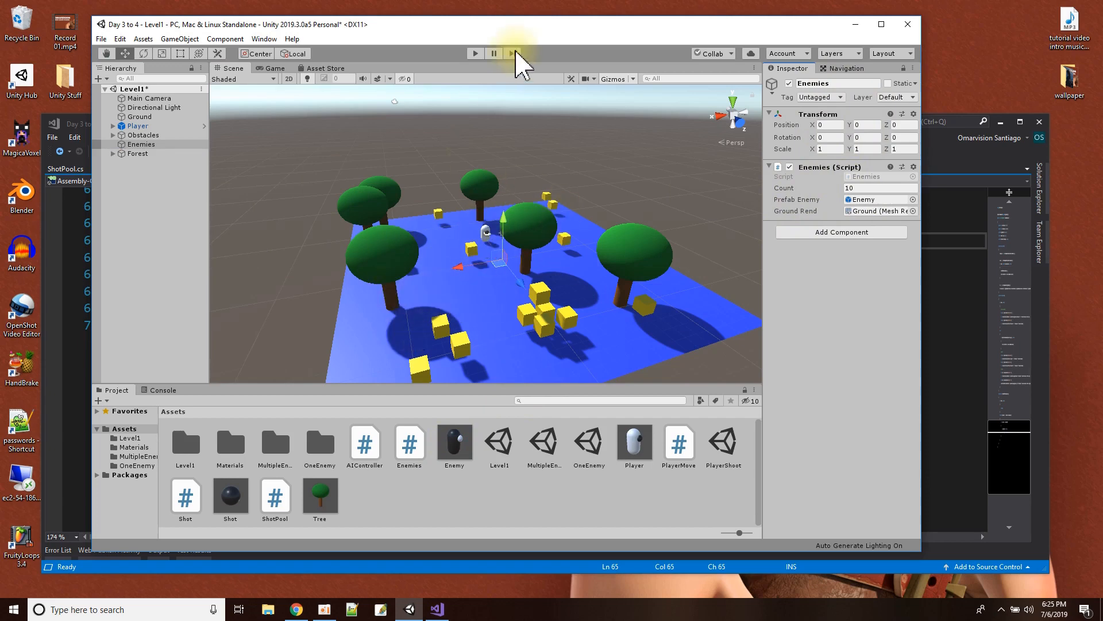
Play-test the Level1 scene, moving the player around and firing shots repeatedly at the enemies and obstacles.
click(475, 53)
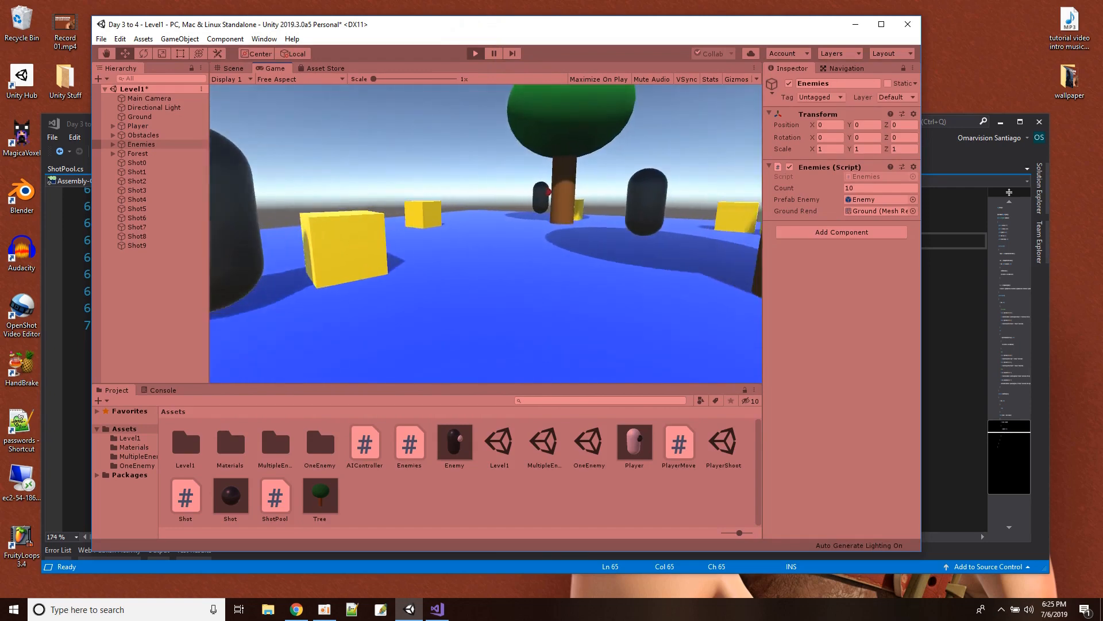
click(485, 233)
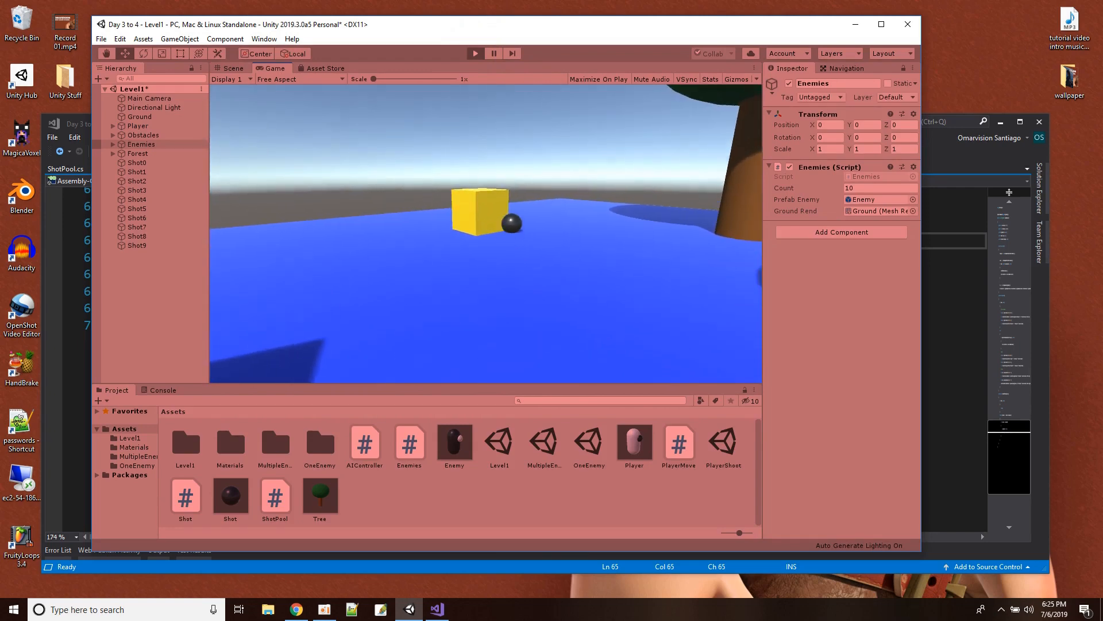
click(486, 233)
click(485, 234)
click(485, 233)
key(space)
key(space)
key(space)
key(space)
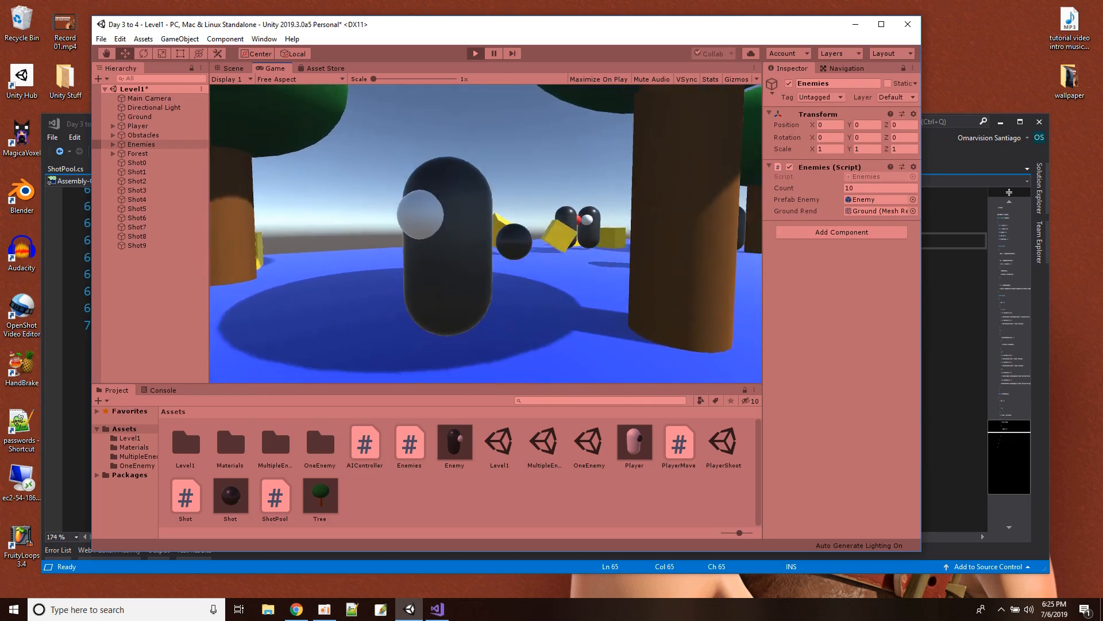
key(space)
key(space)
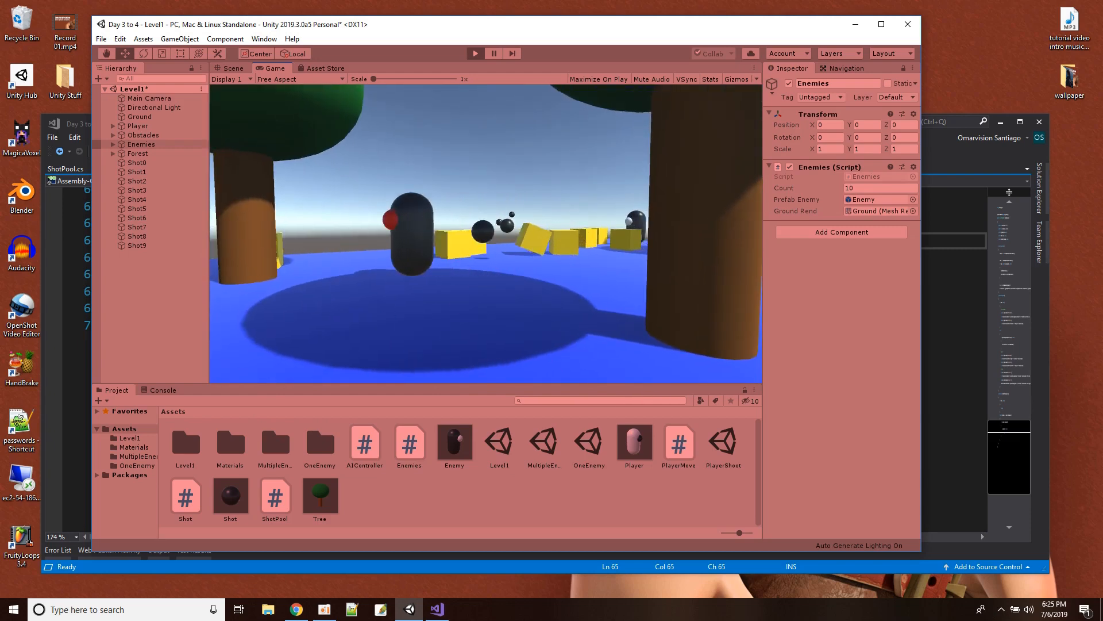
key(space)
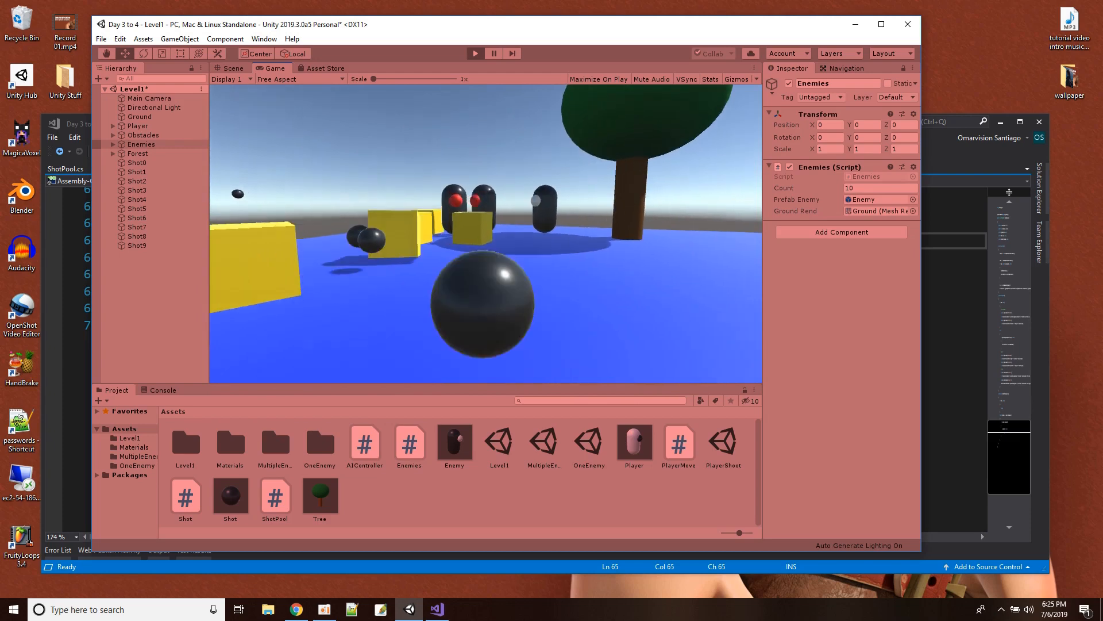
key(space)
key(space)
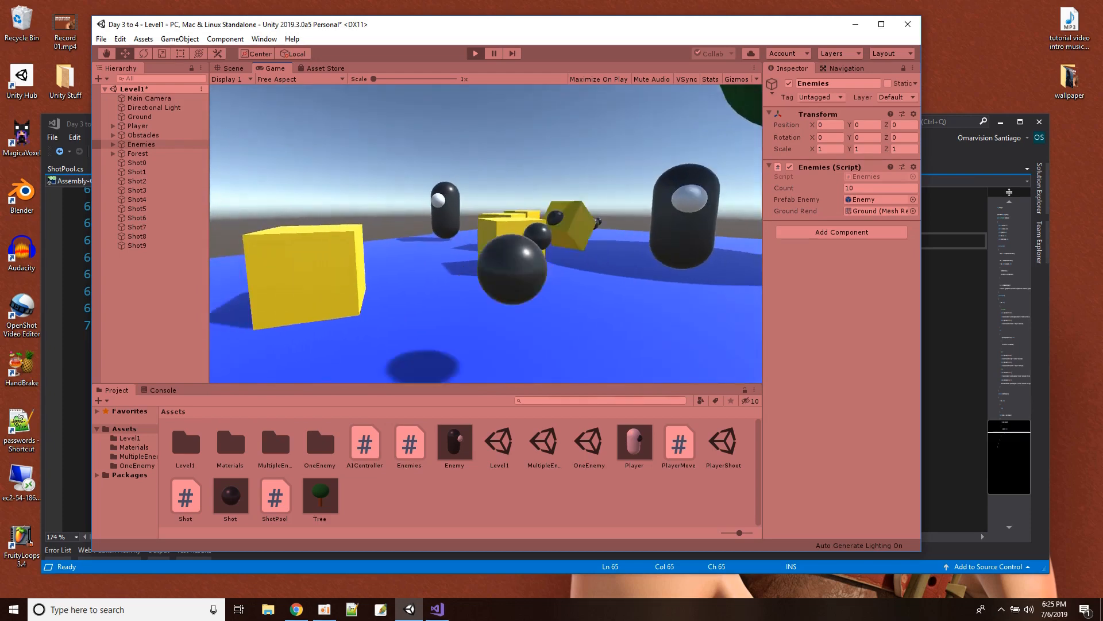
key(space)
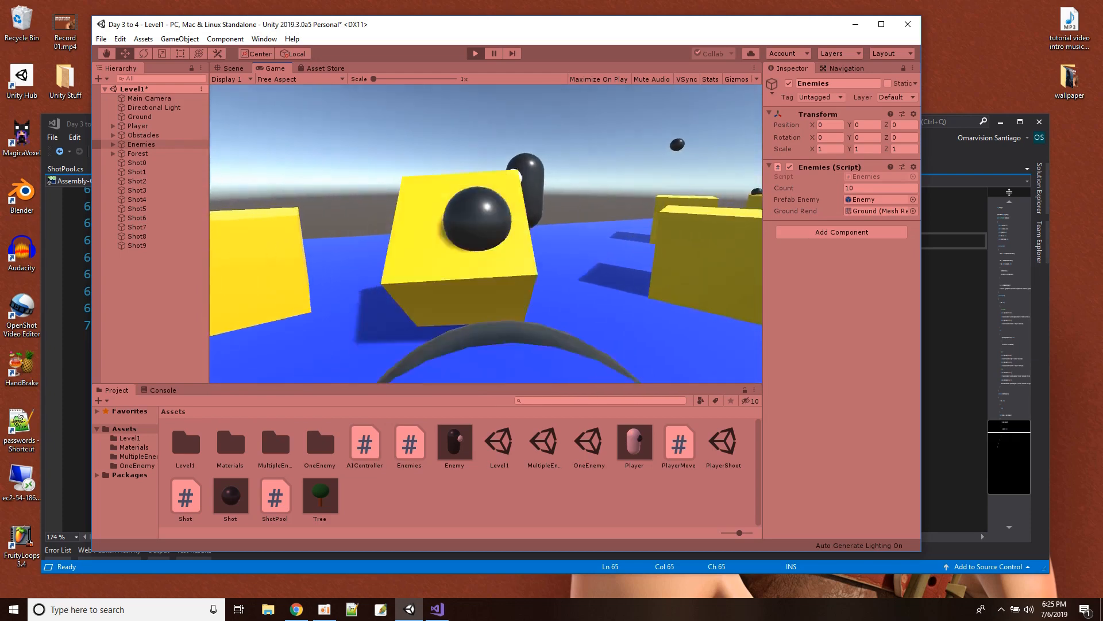
key(space)
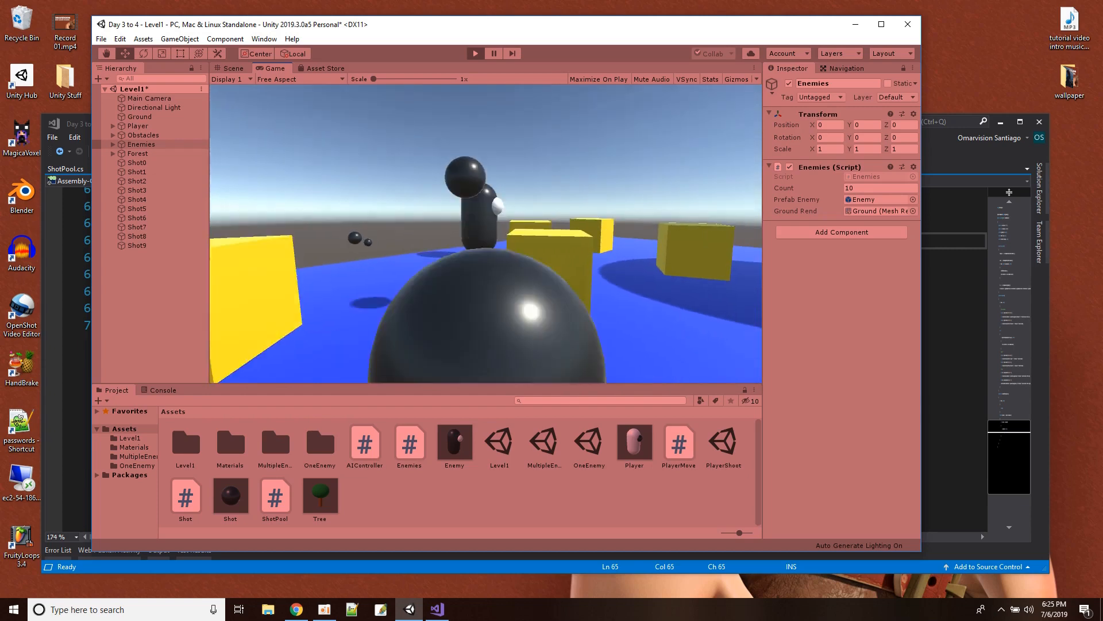
key(space)
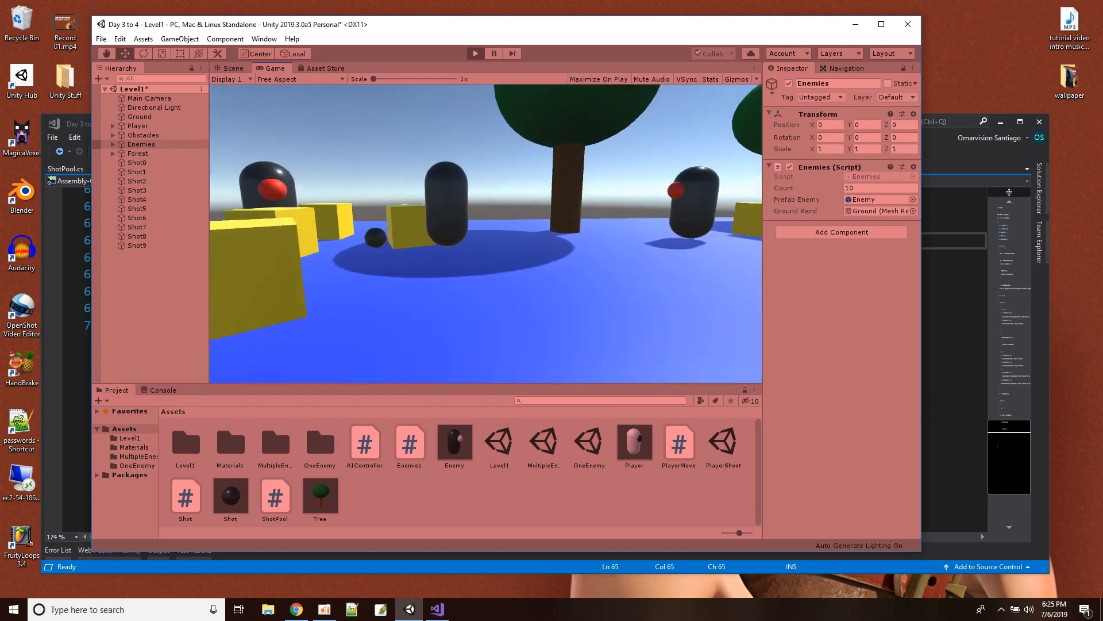
key(space)
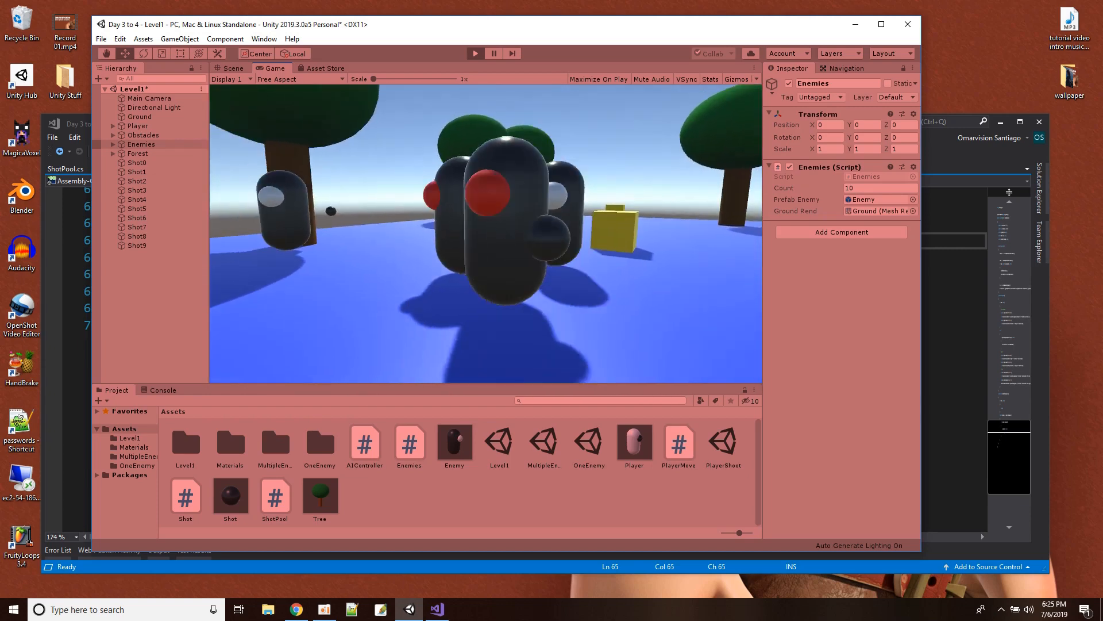